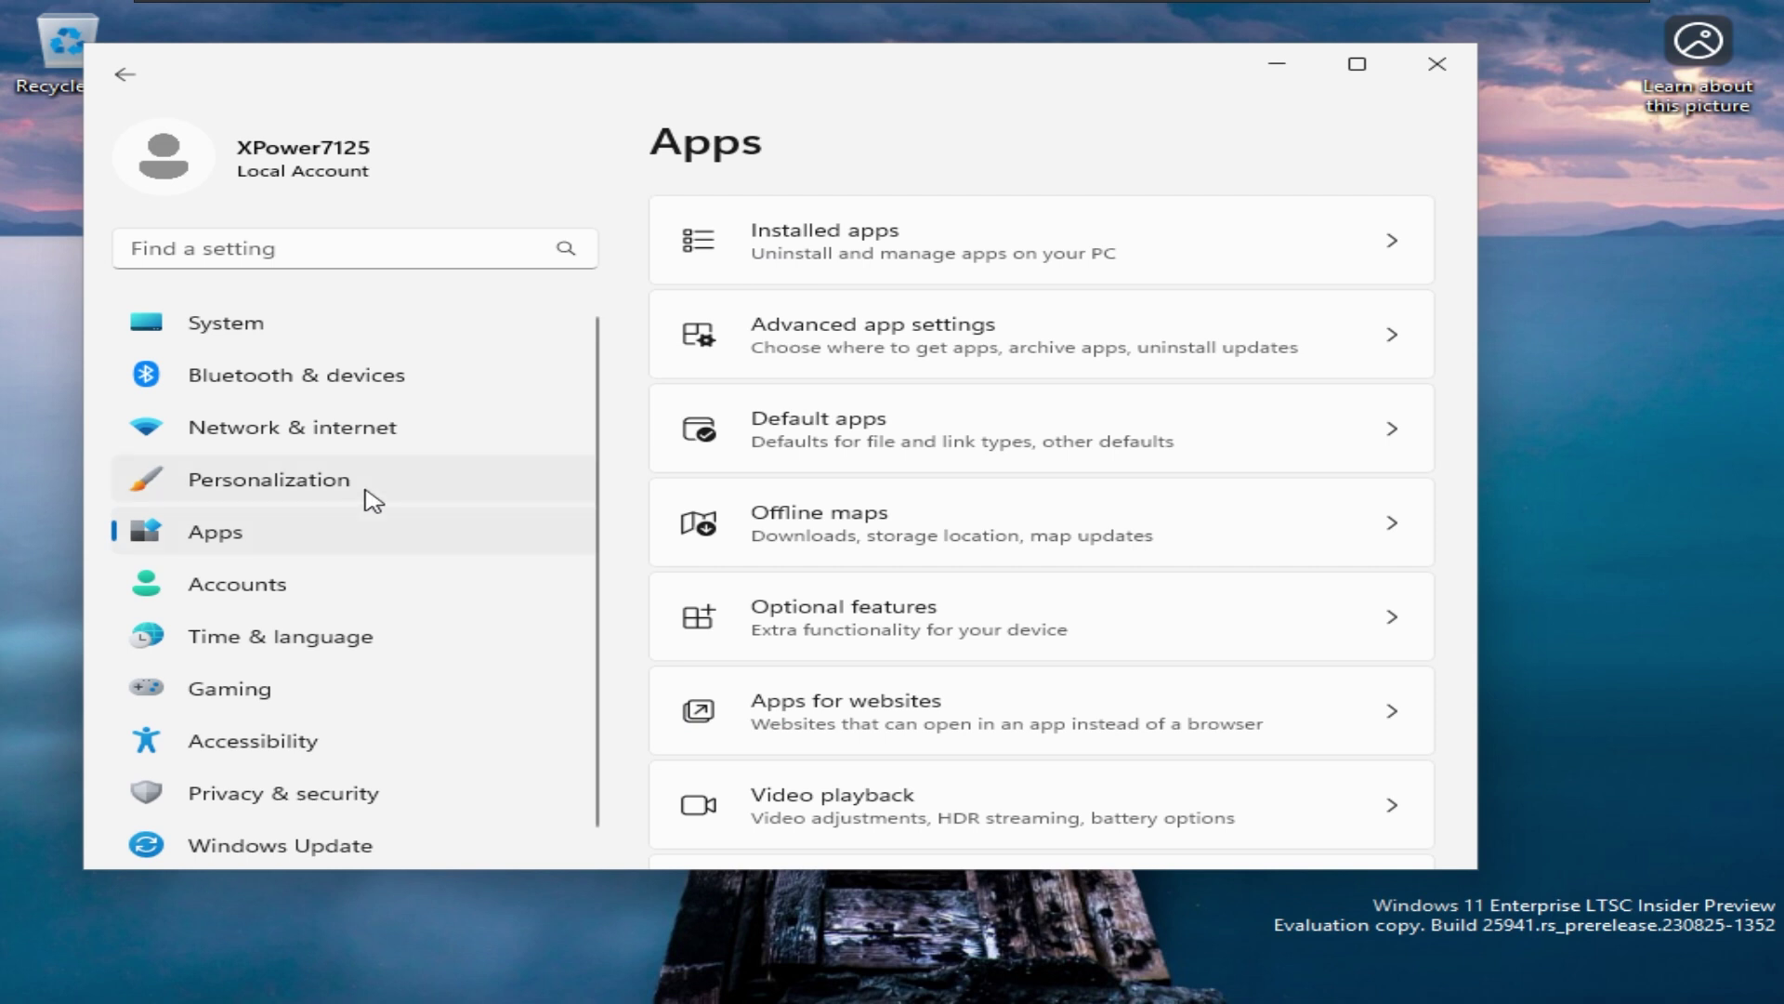
- Run winver to view the Windows version and build information
scroll(948, 577, "down", 1)
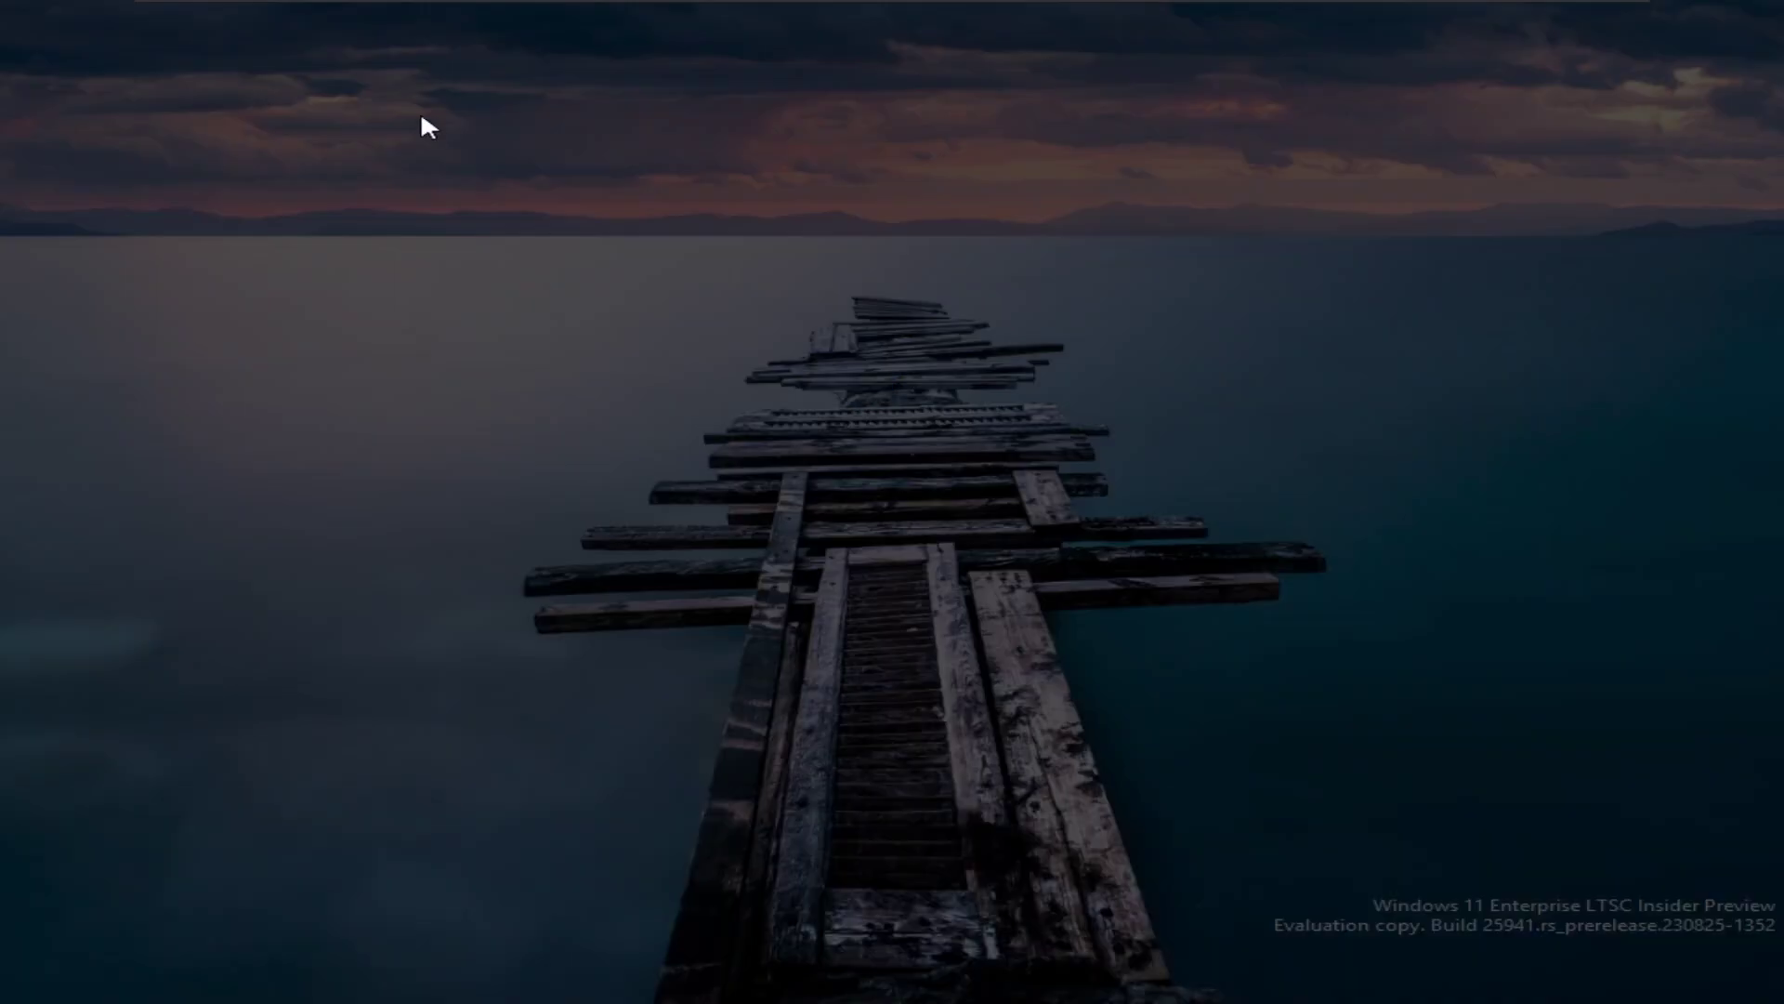
left_click(704, 703)
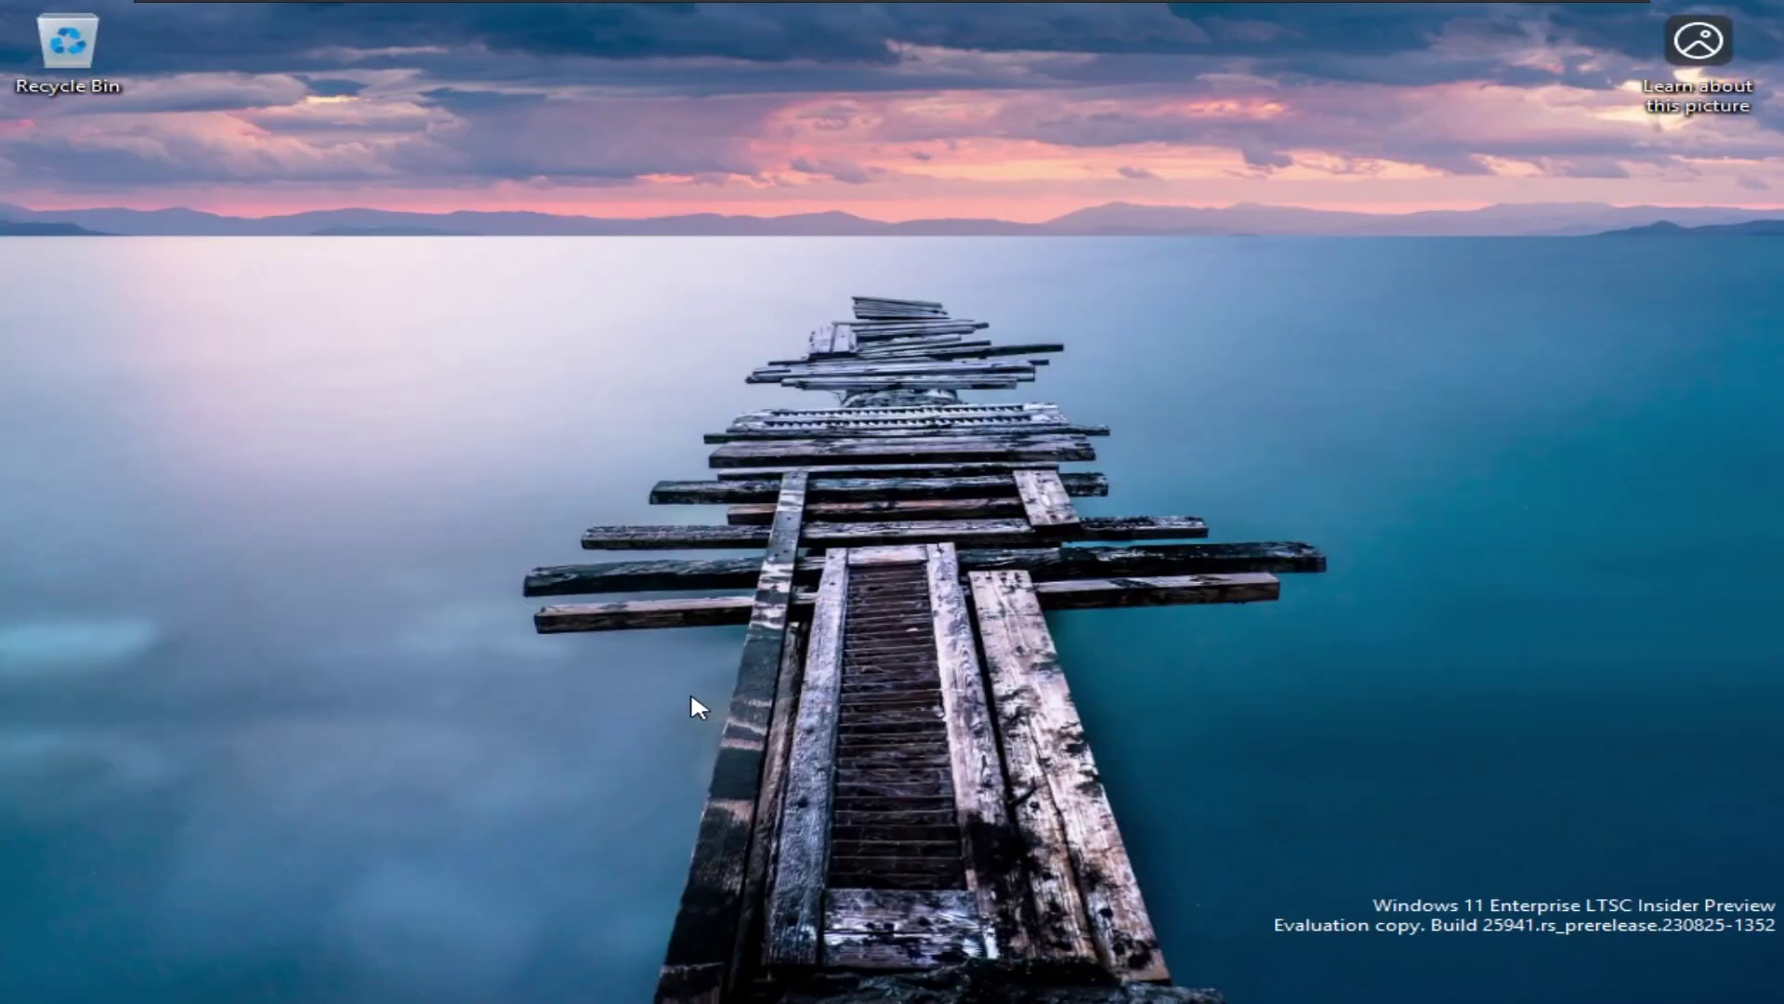
key("super+r")
type("winver")
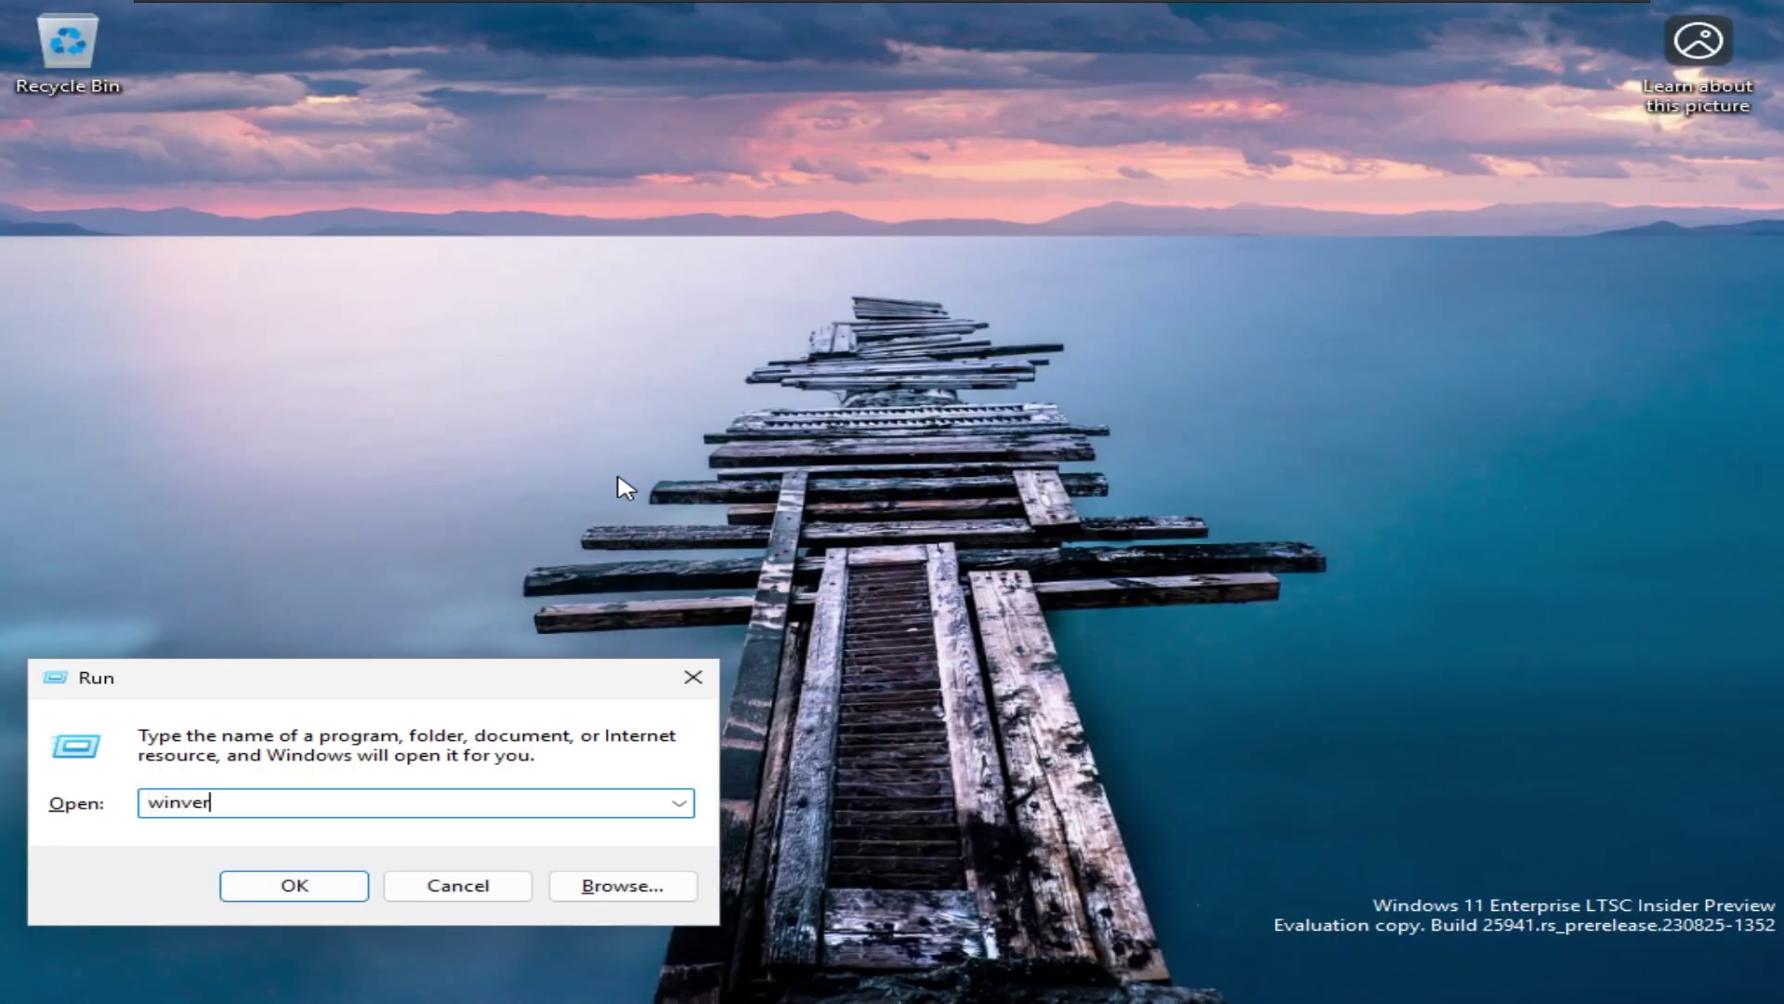
key("Return")
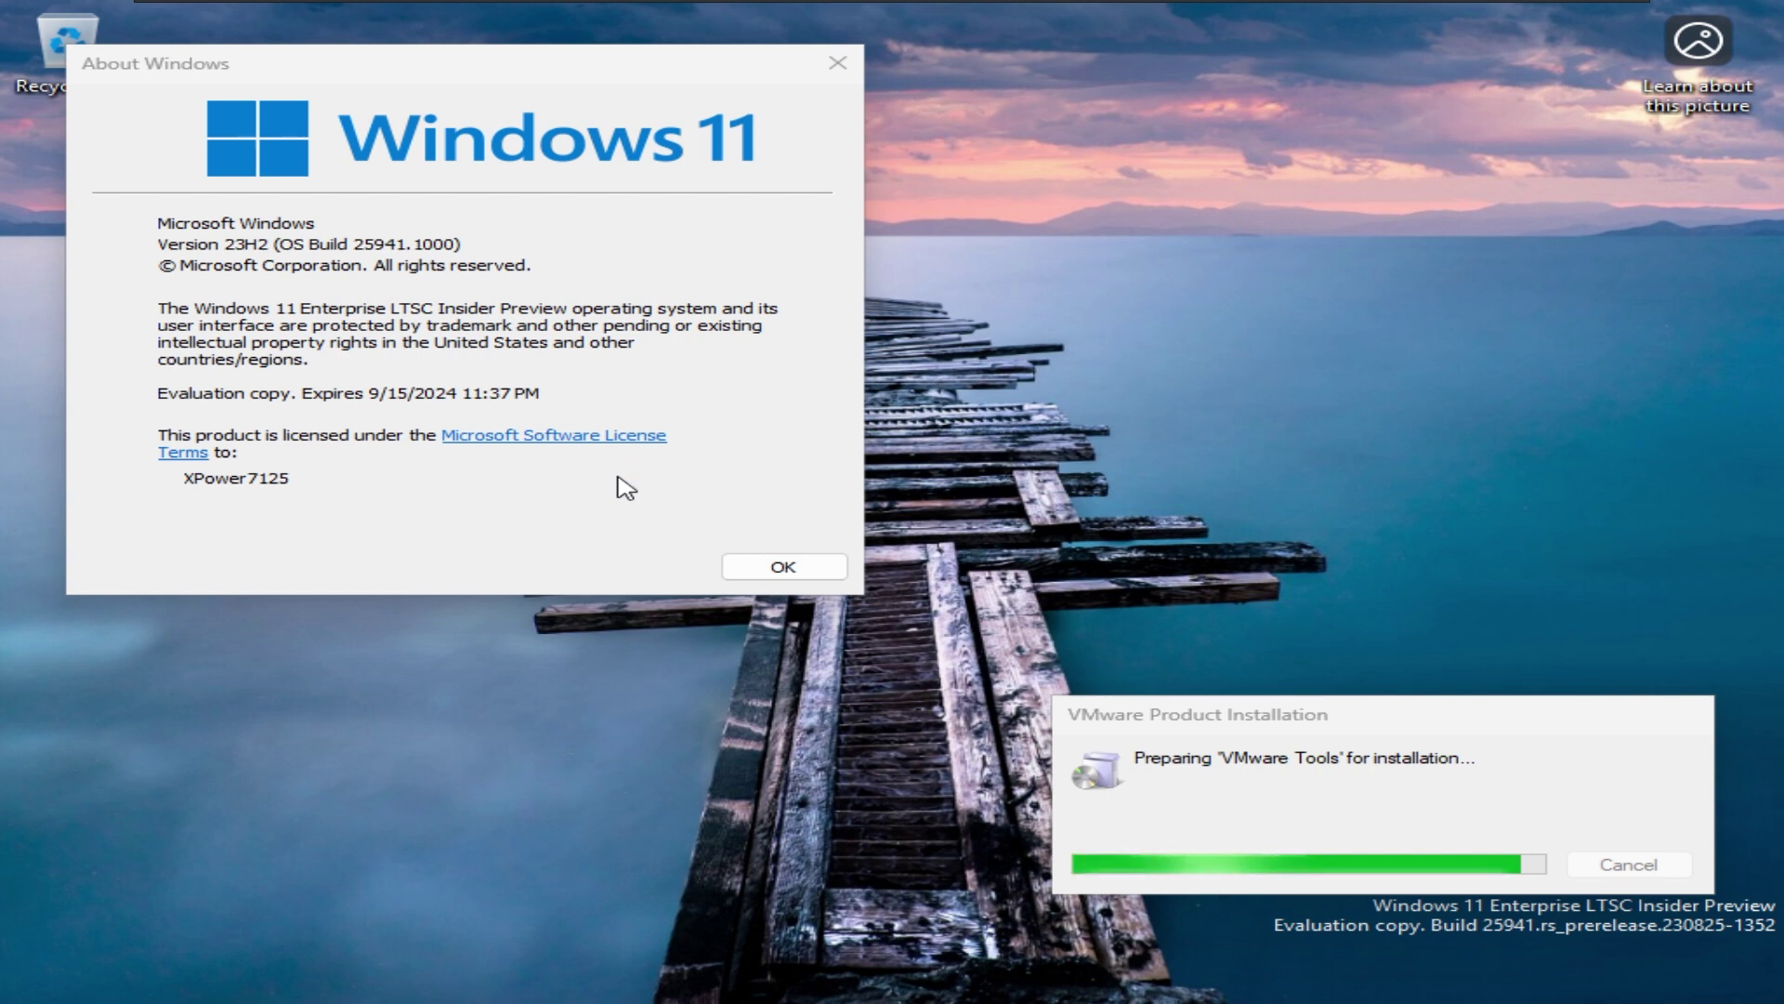
left_click(687, 502)
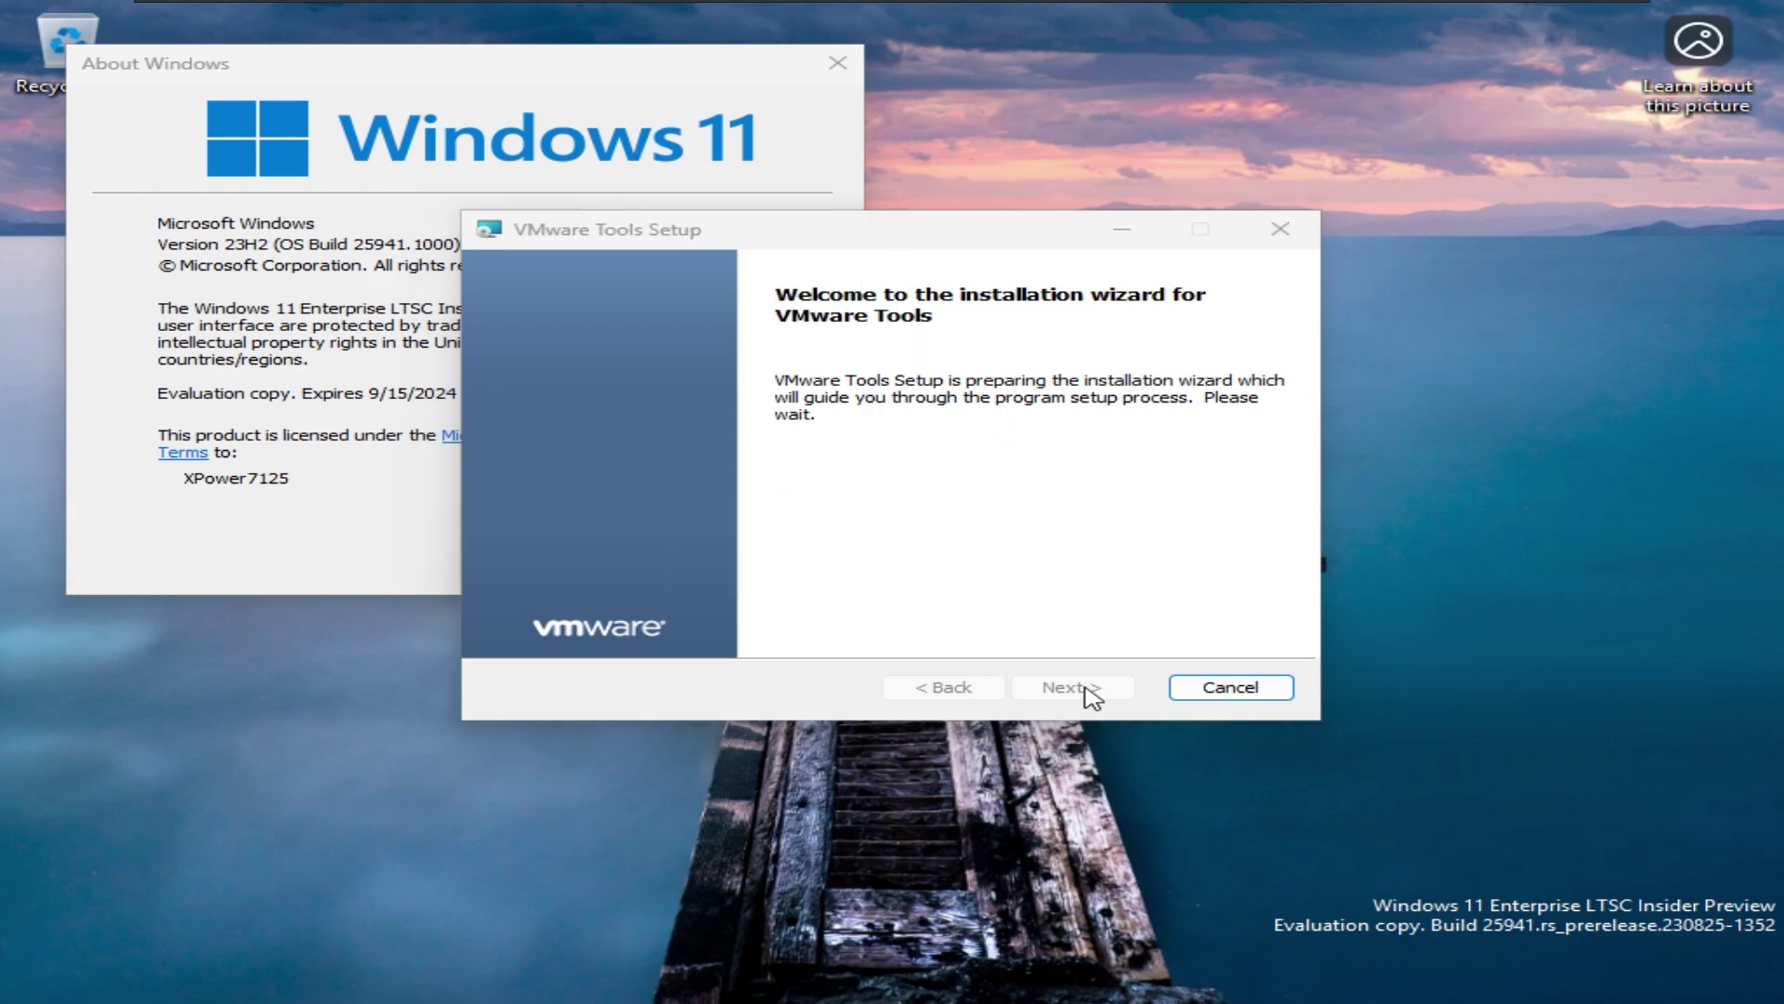
- Advance through the VMware Tools setup wizard and start the installation
left_click(1087, 692)
left_click(1086, 688)
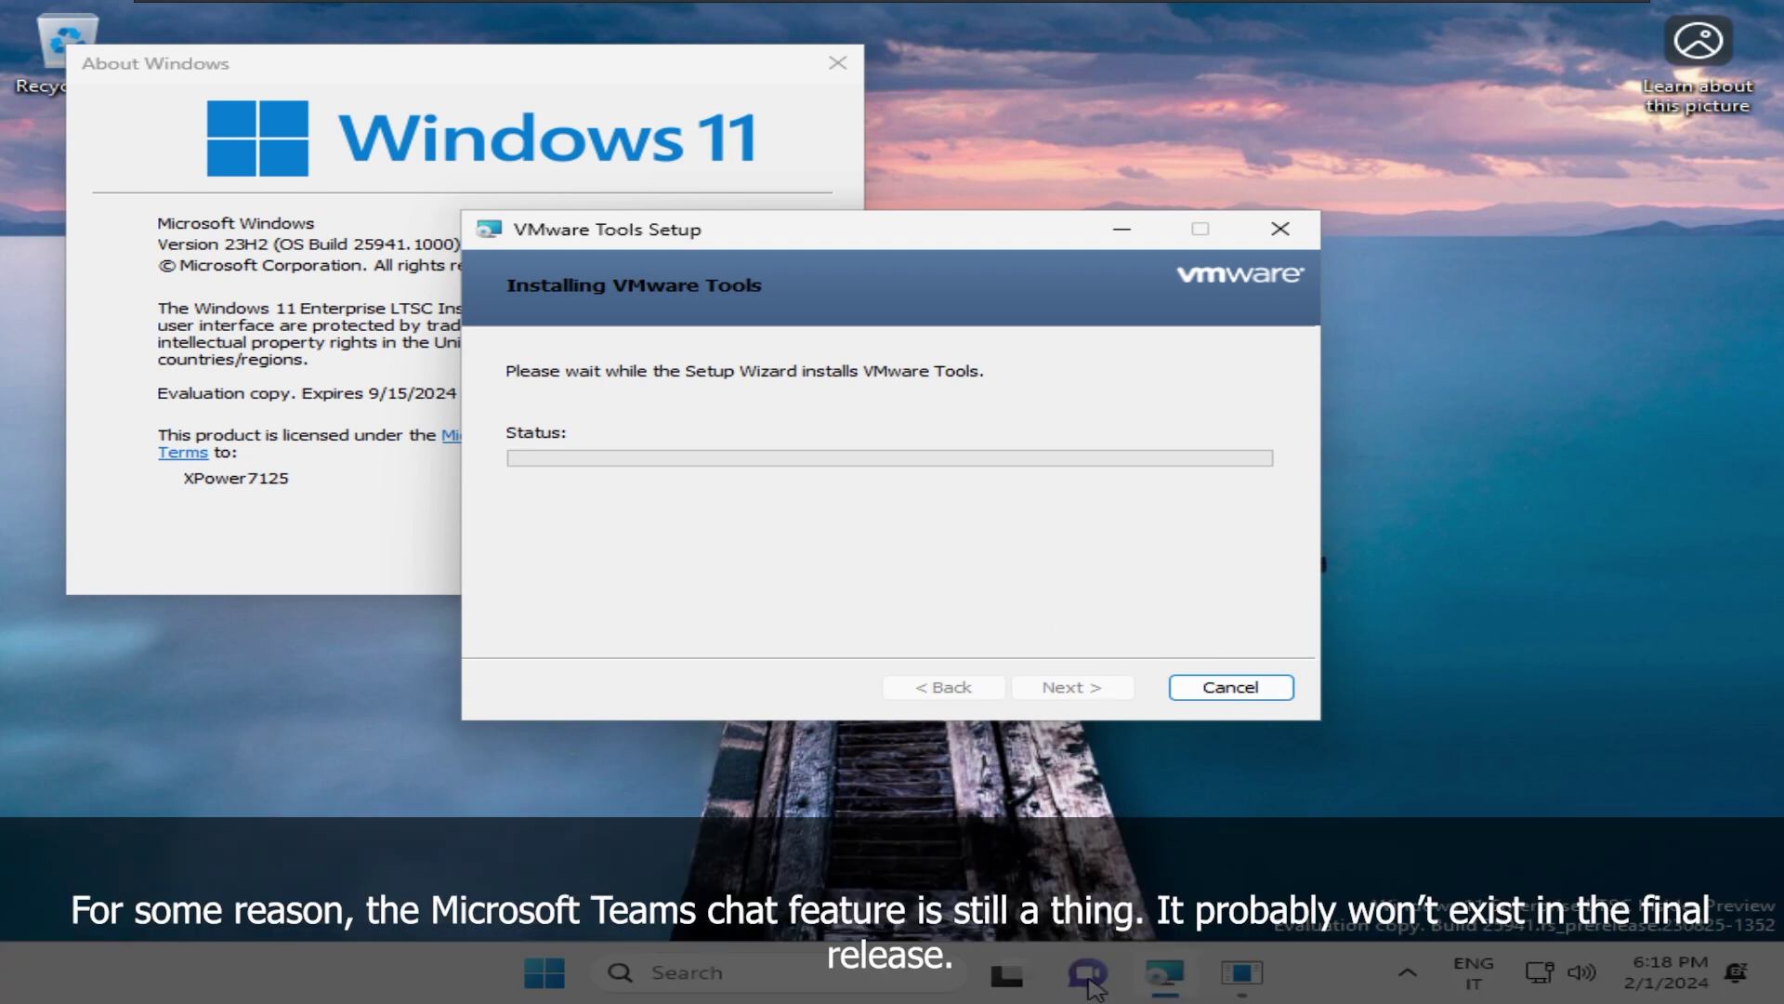
left_click(1257, 864)
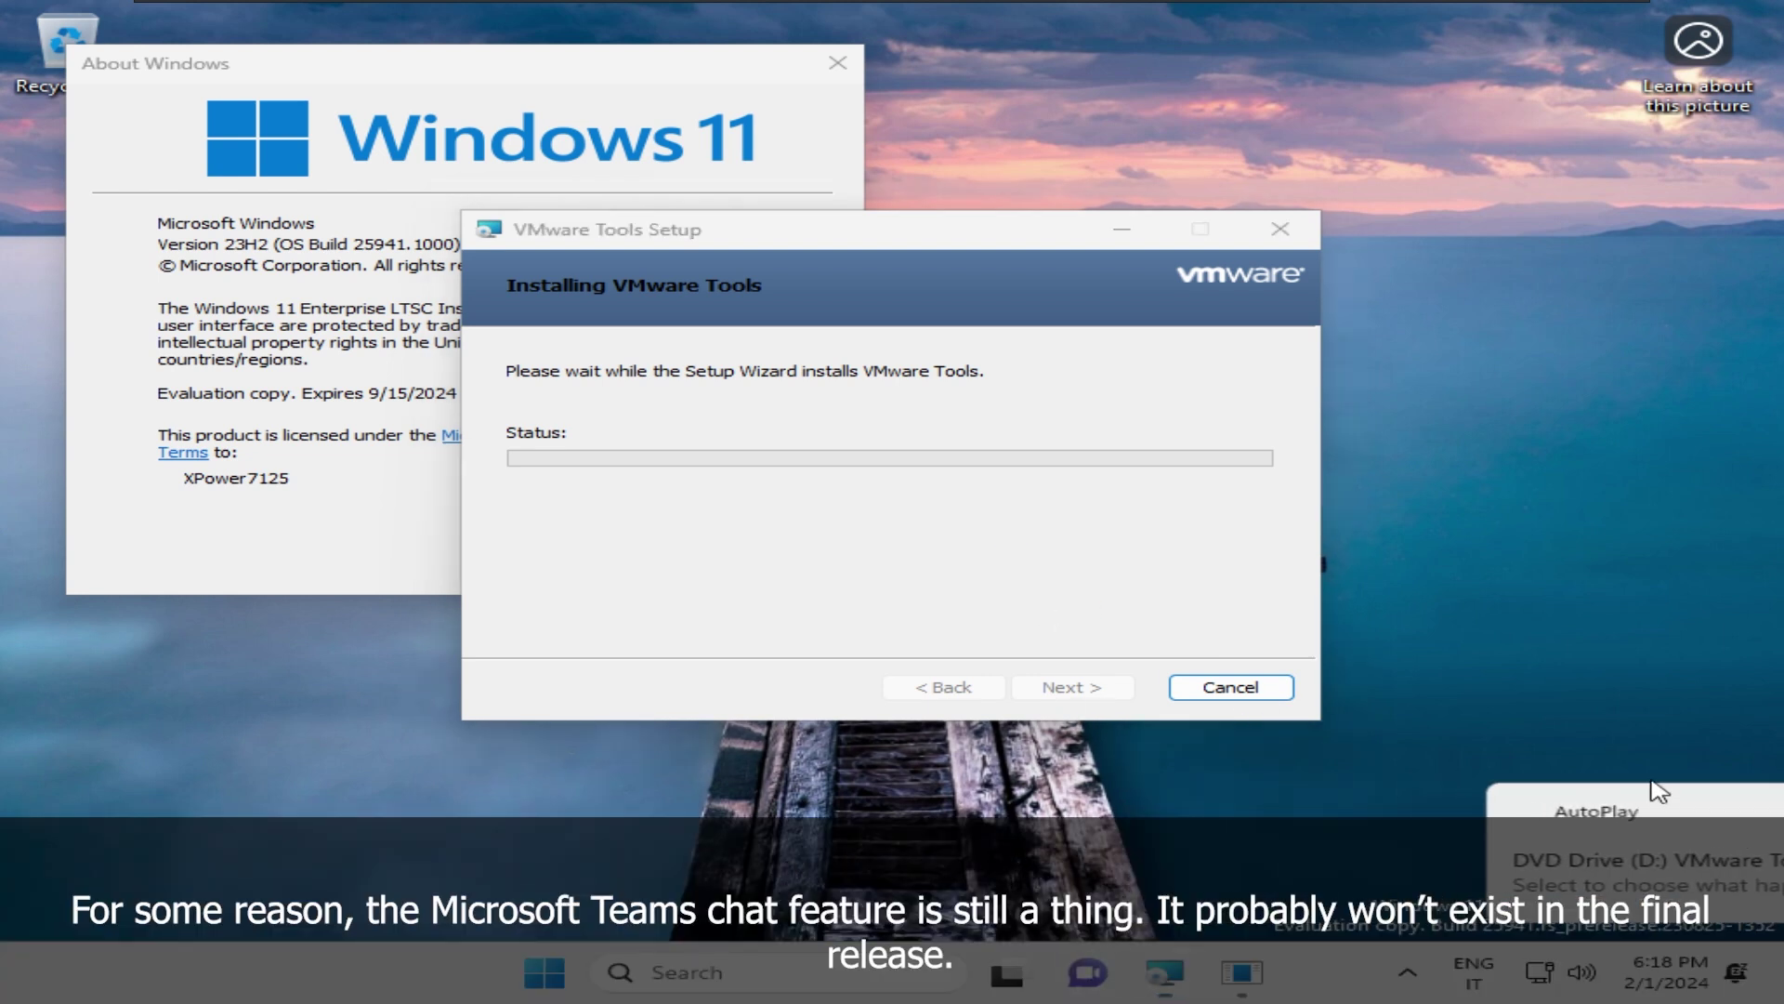
left_click(669, 557)
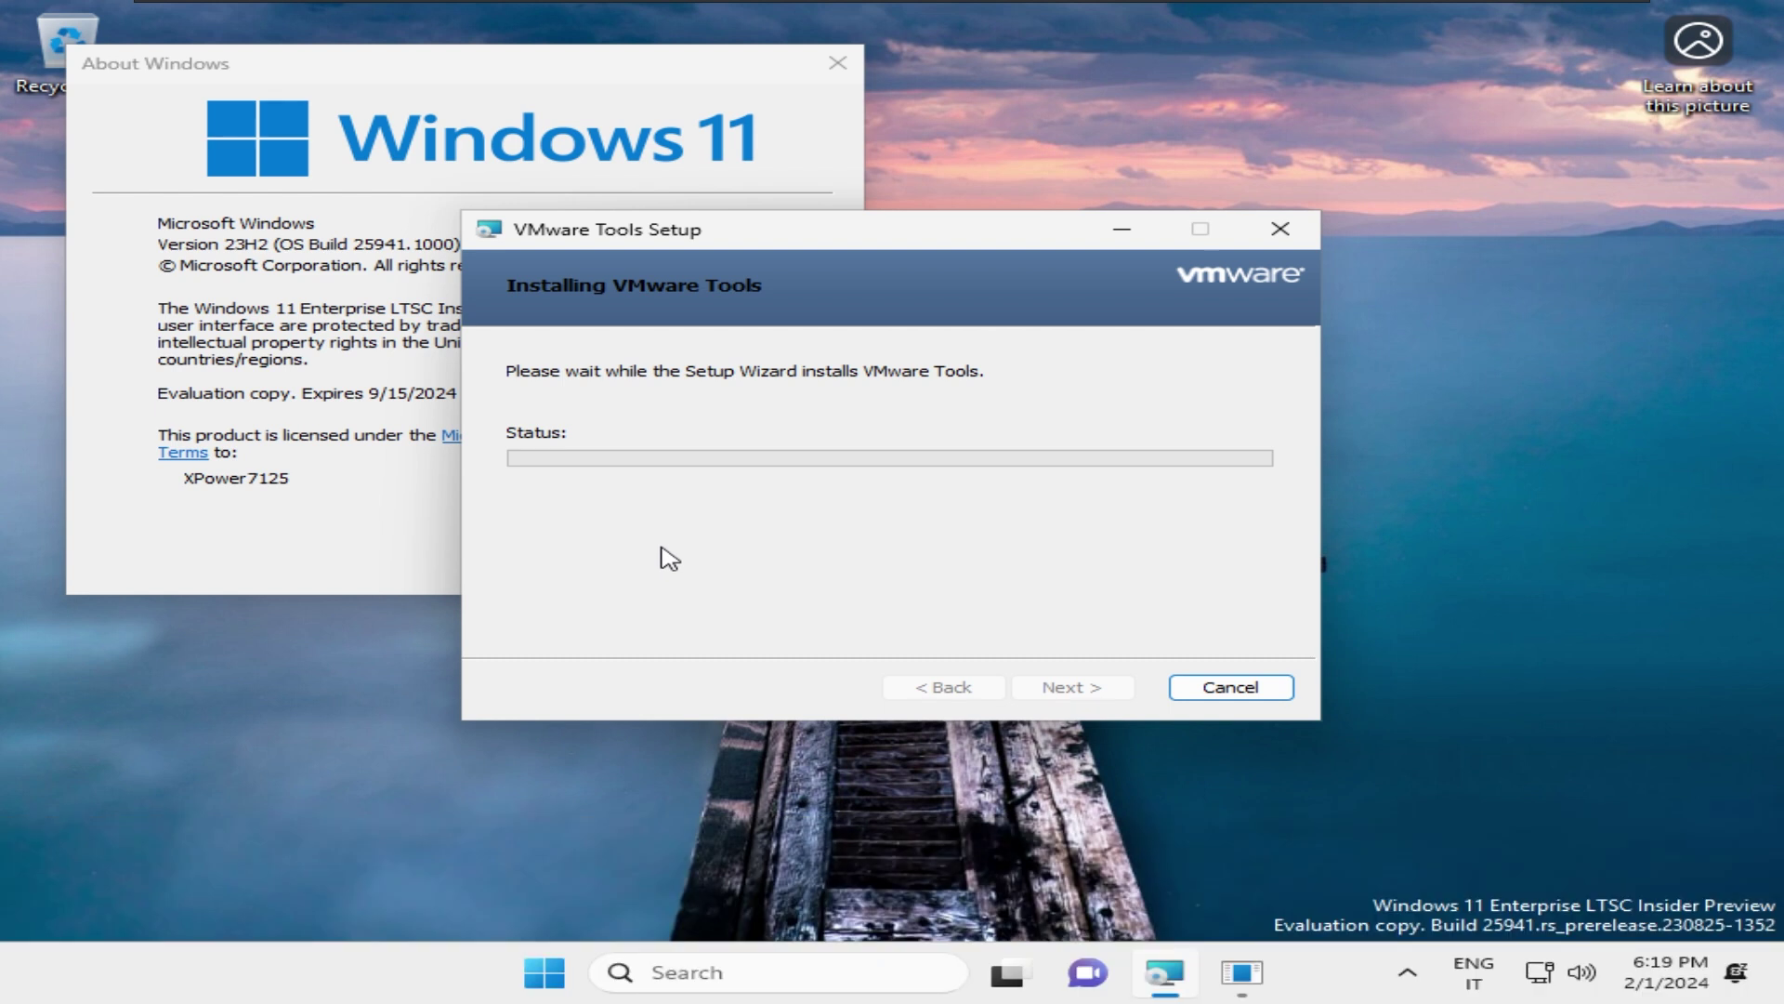
- Check the hidden tray icons and close the About Windows dialog
left_click(1408, 972)
left_click(1004, 530)
left_click(384, 518)
key("Return")
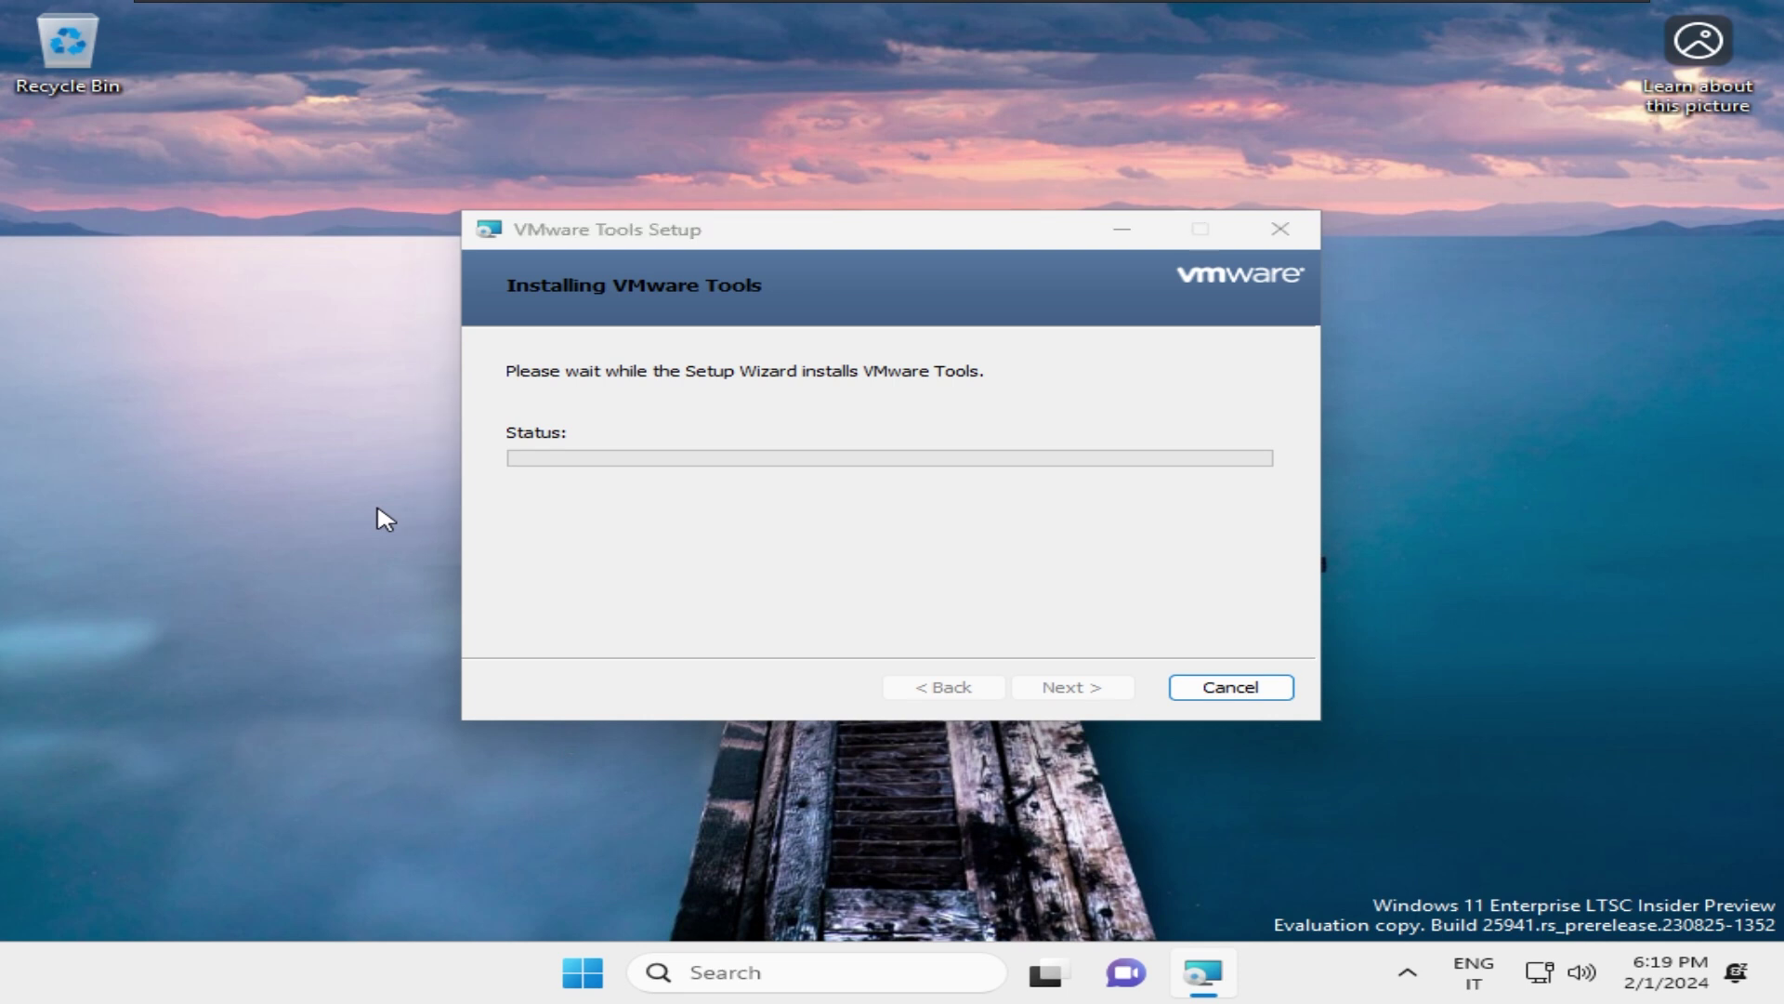
- Open This PC in File Explorer and examine the disk usage in the Local Disk (C:) properties
key("super+e")
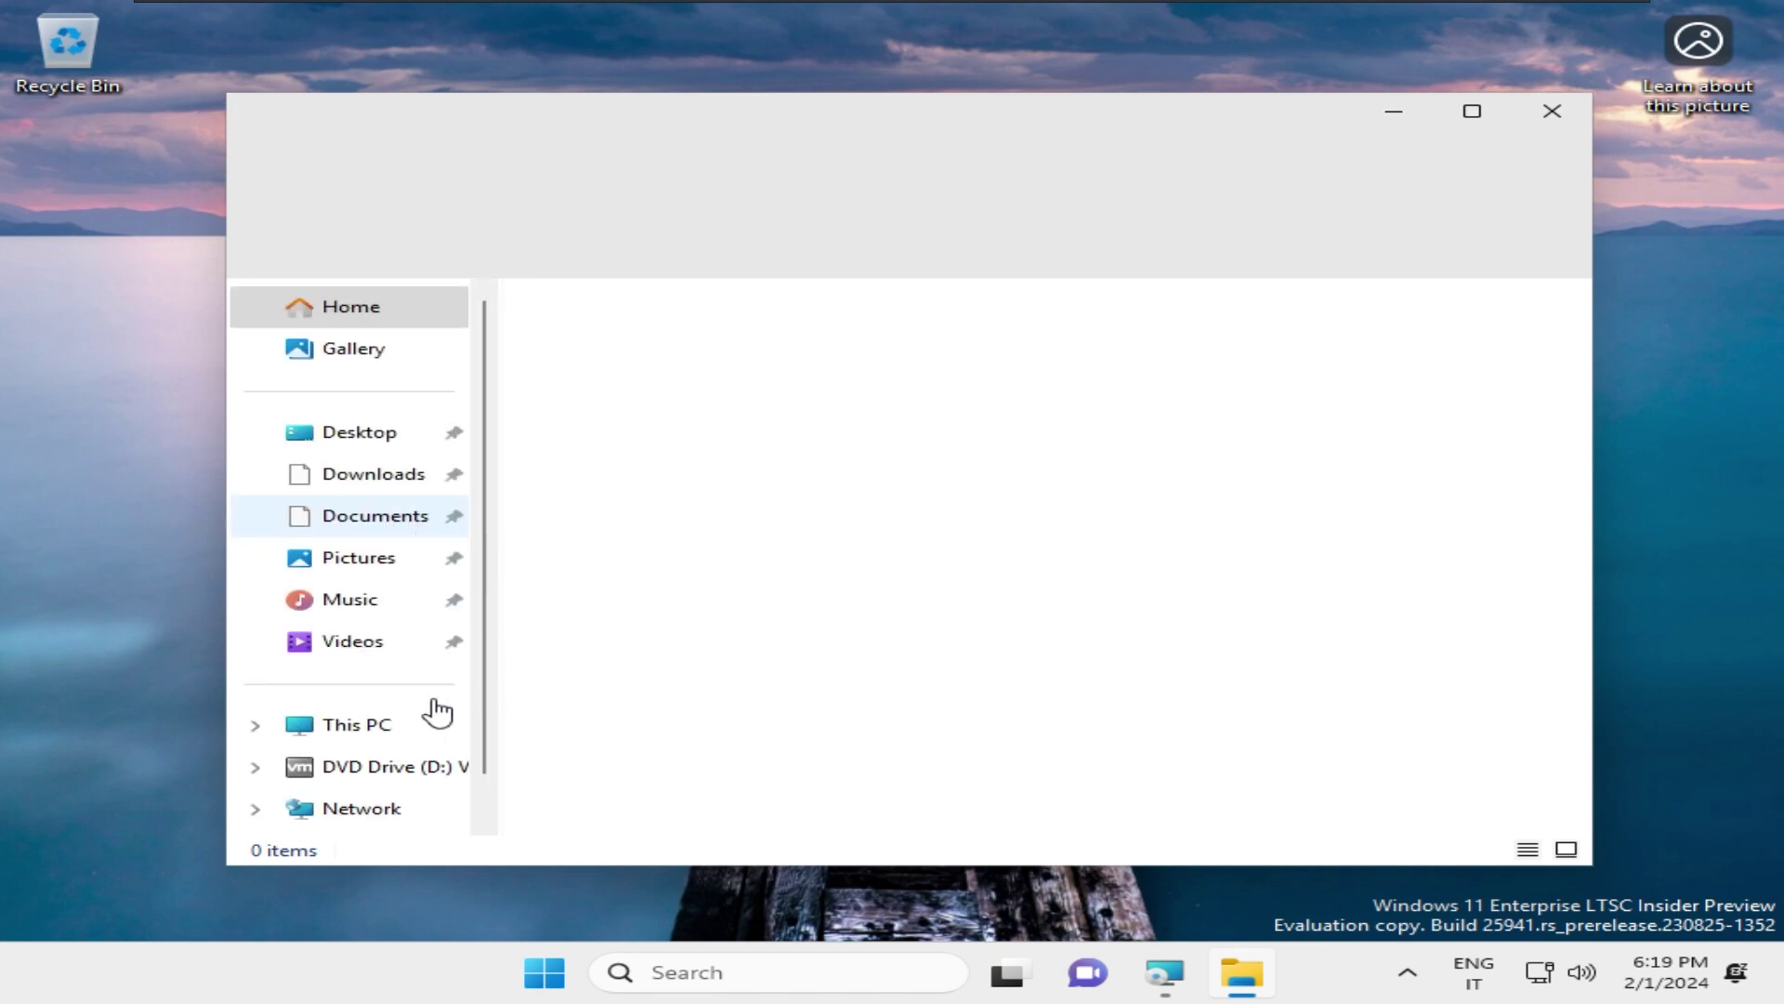
left_click(386, 723)
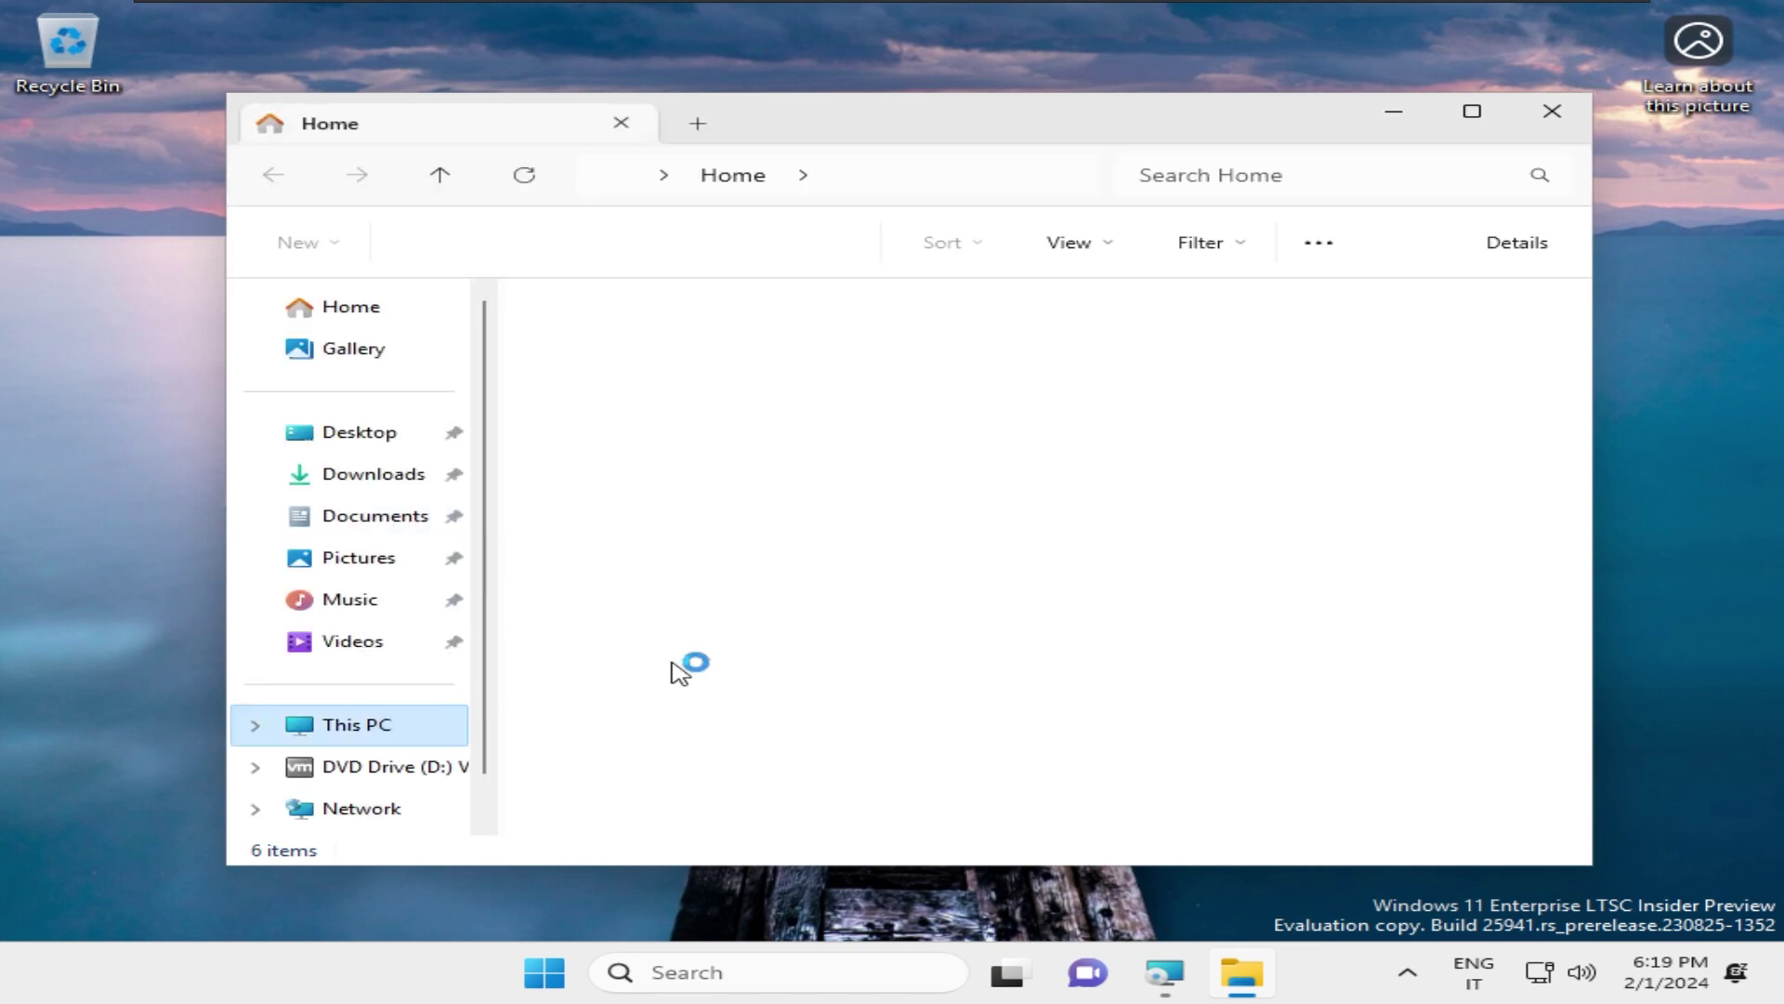
left_click_drag(688, 666, 785, 383)
key("alt+Return")
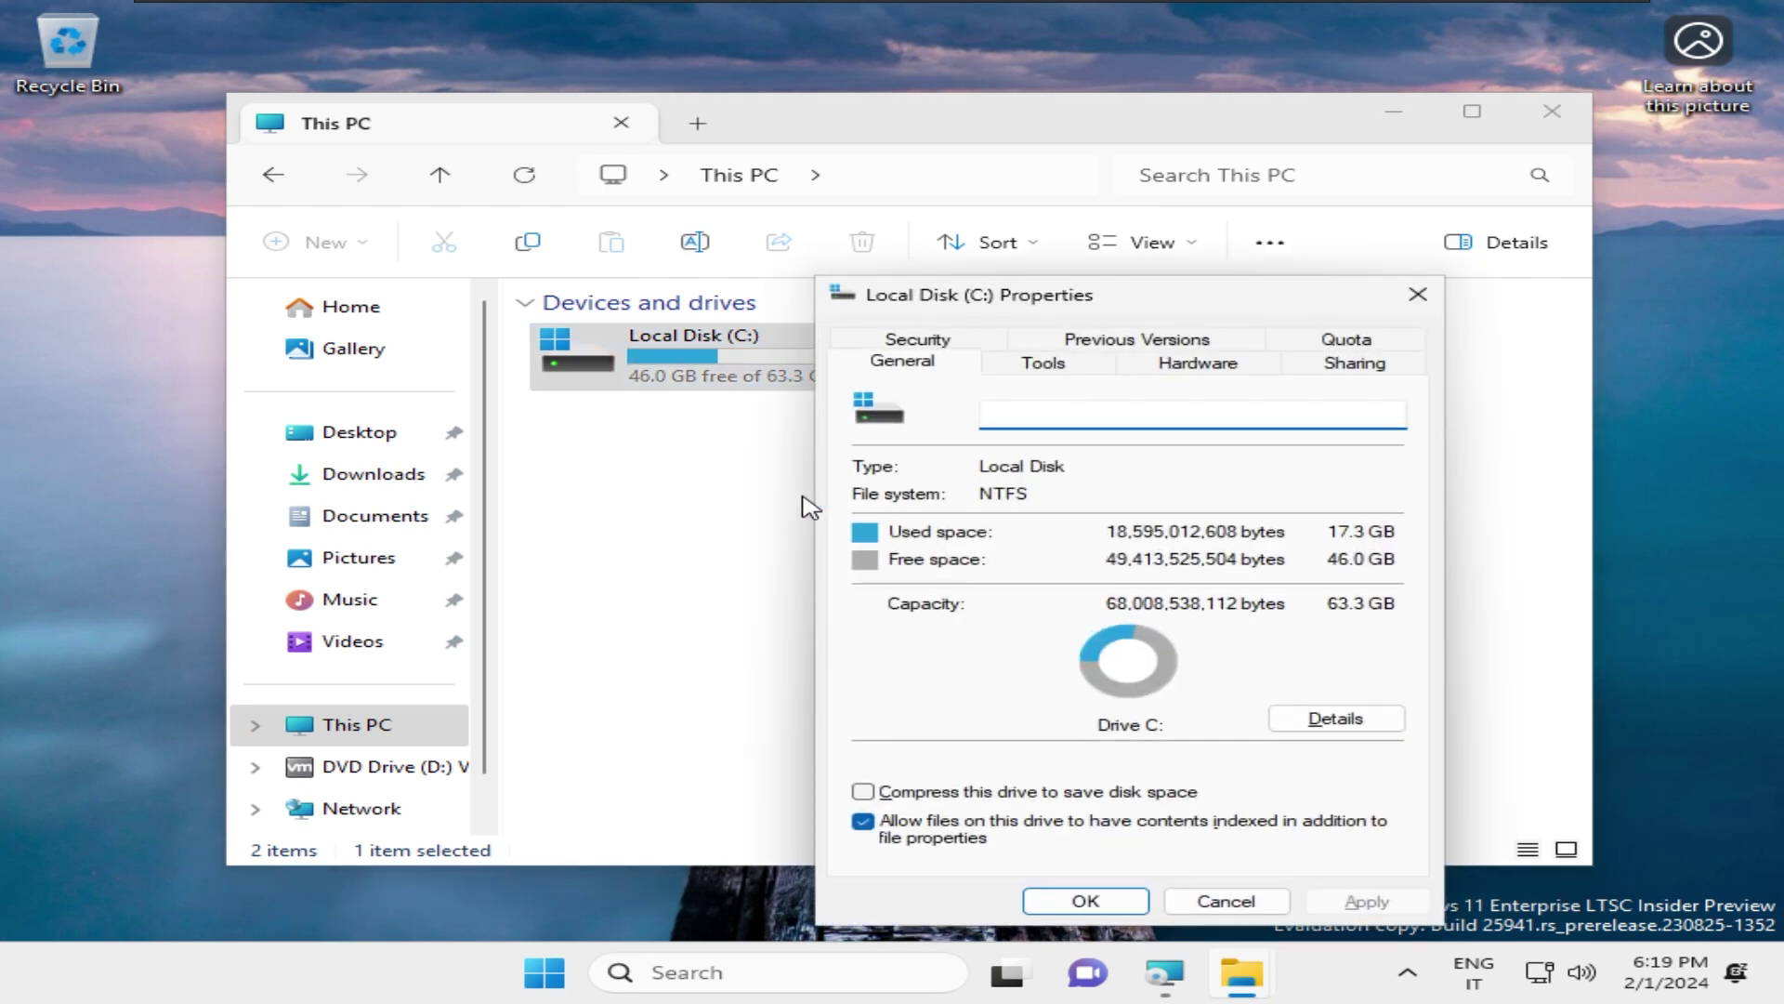
key("Escape")
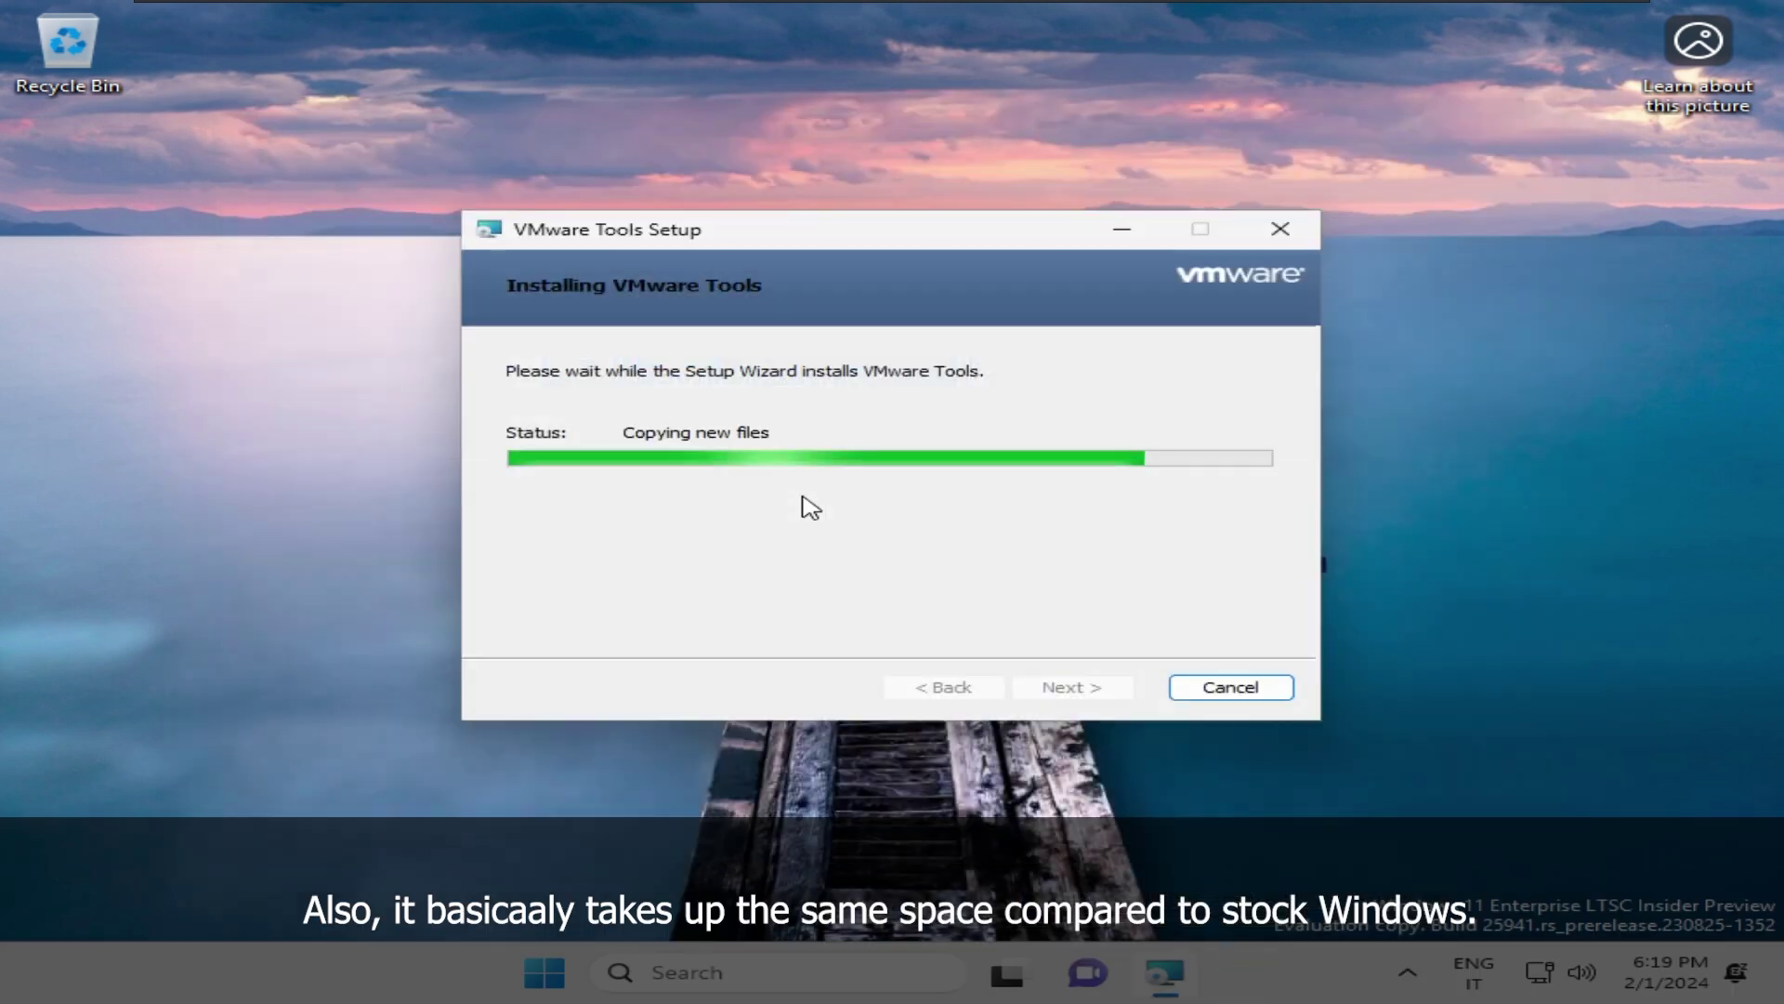
- Browse the full list of installed apps and open Calculator
key("super")
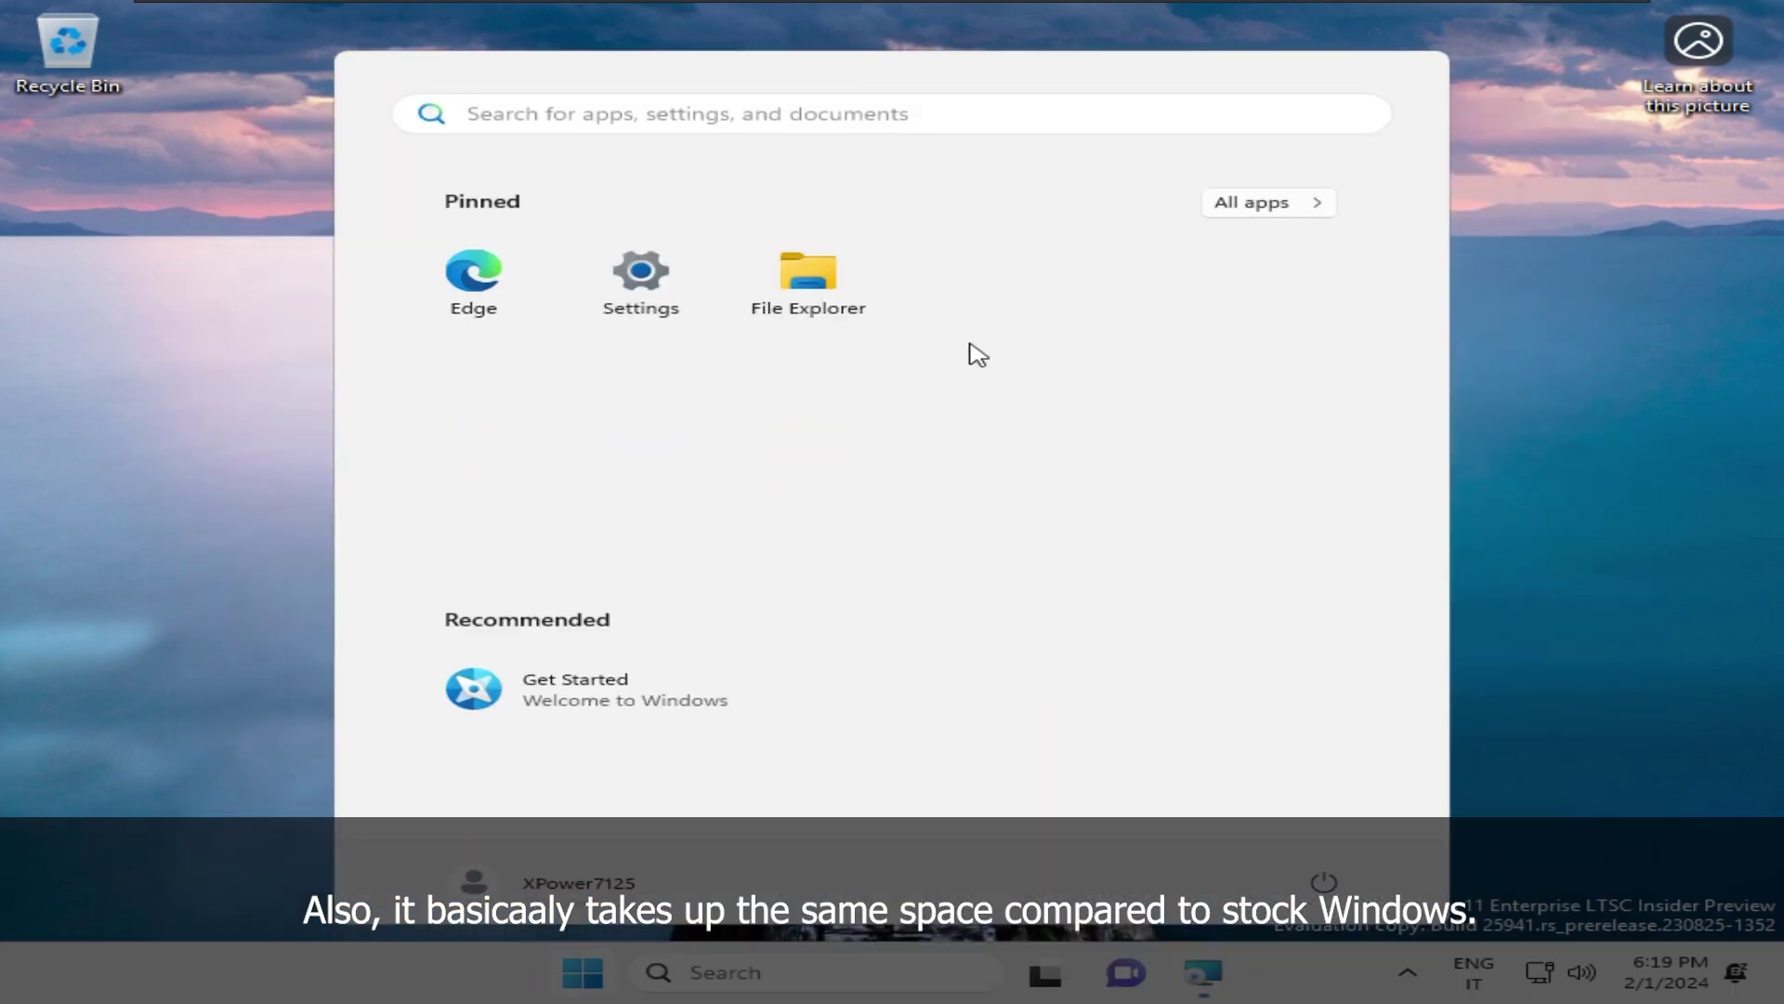
left_click(1282, 208)
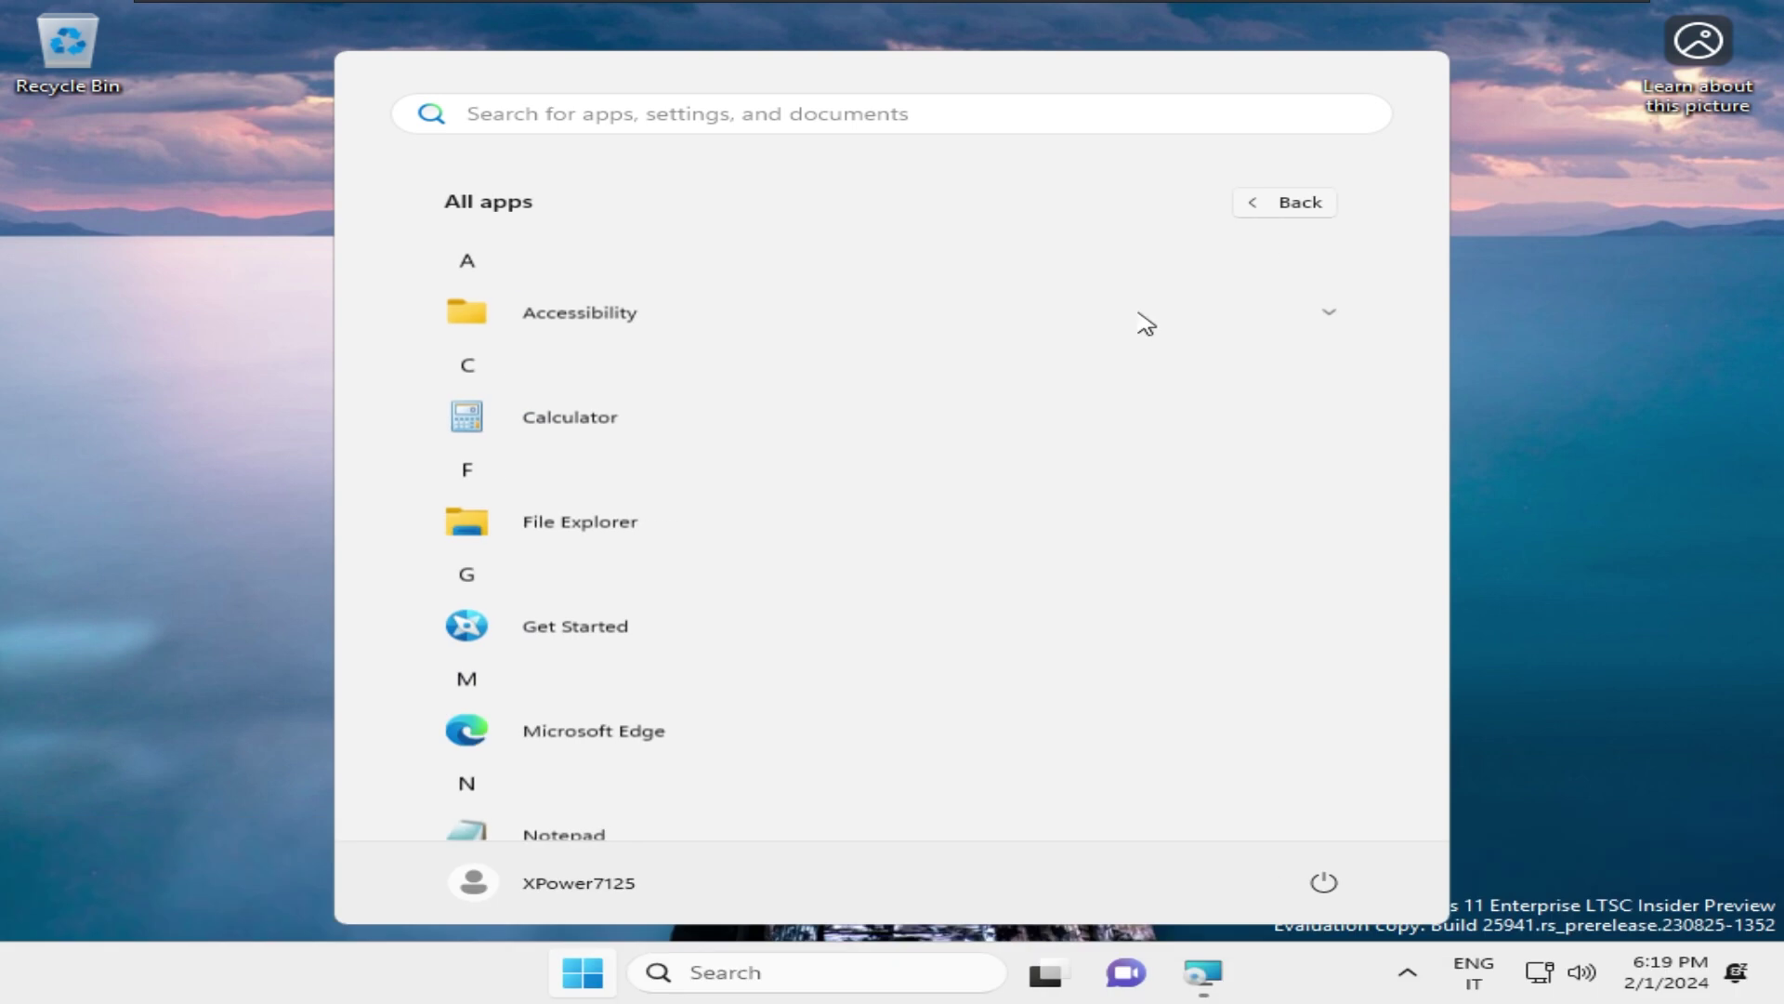
scroll(595, 460, "down", 5)
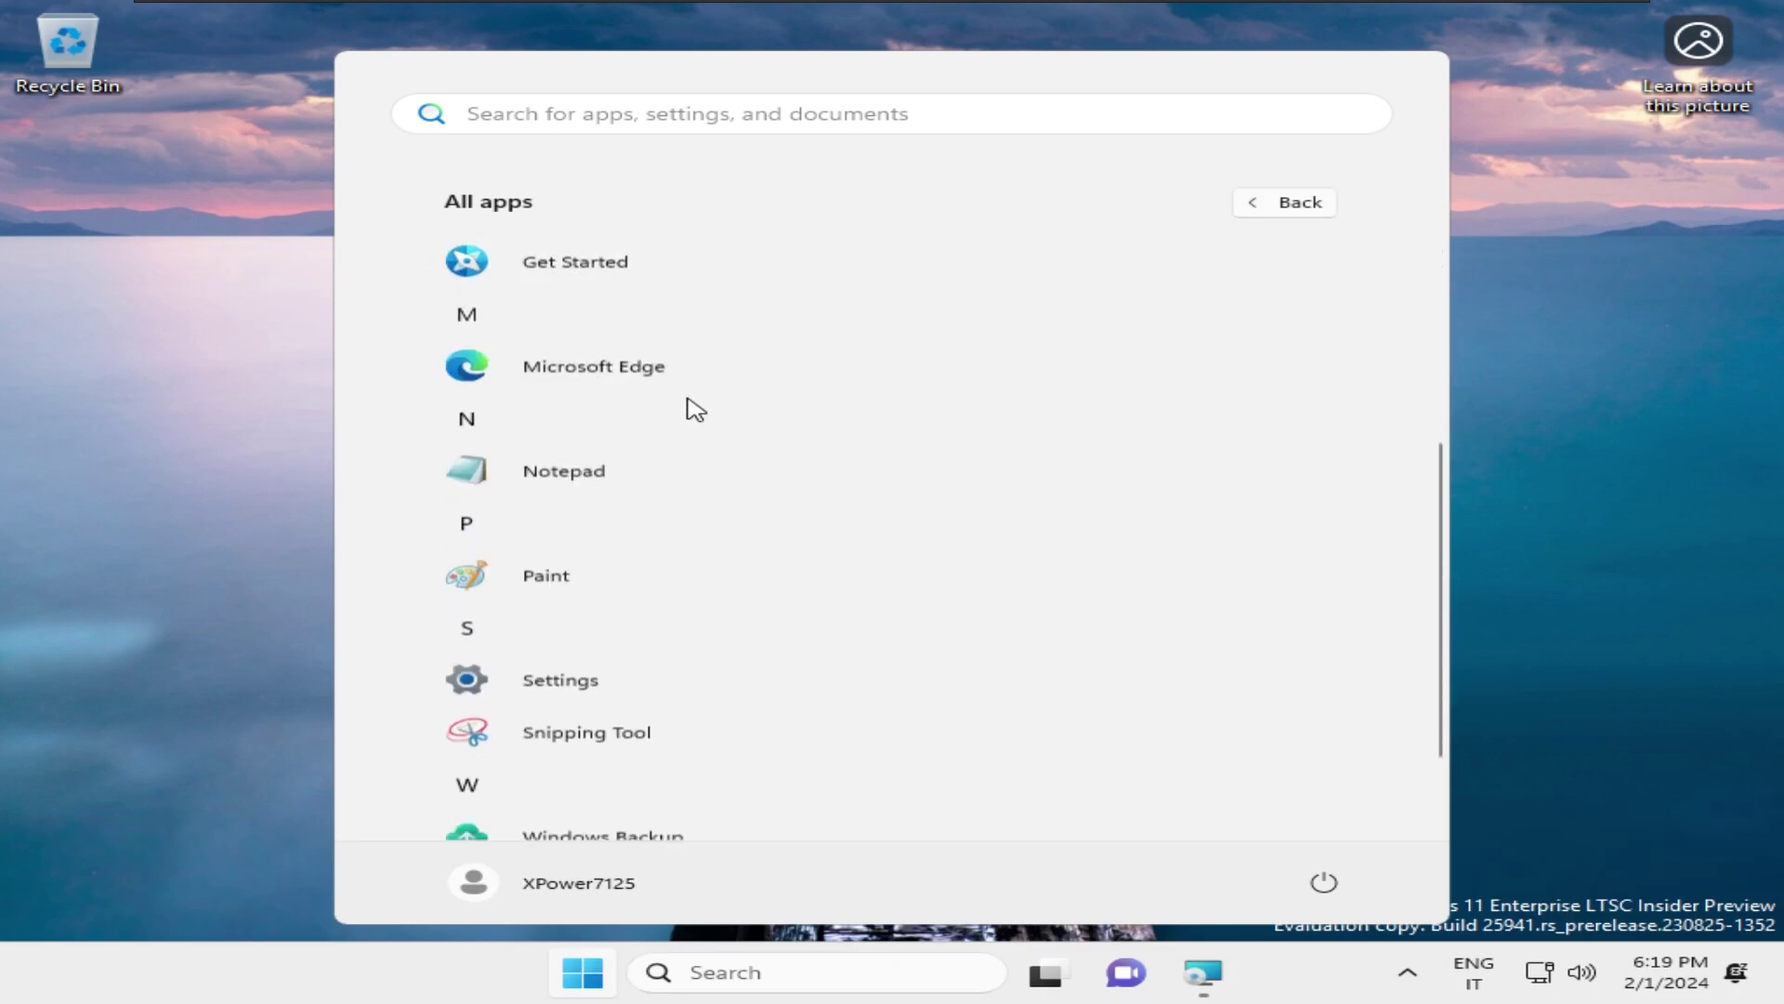
scroll(706, 508, "down", 1)
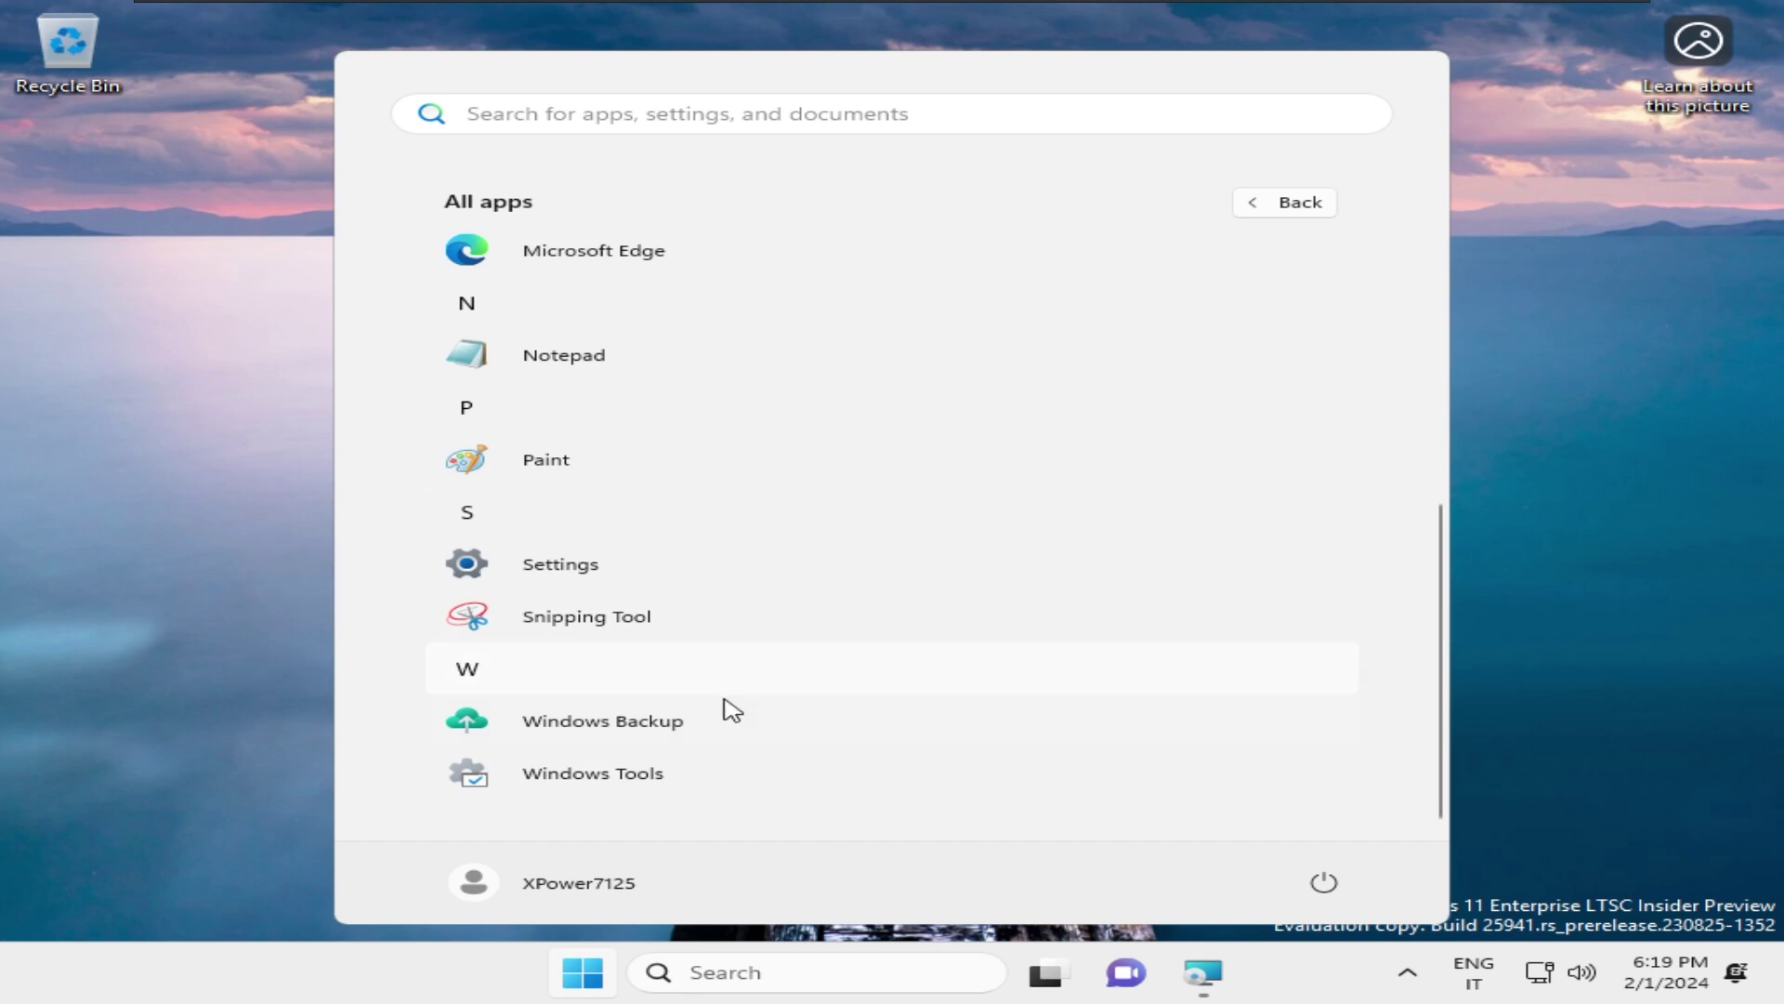
scroll(695, 661, "up", 5)
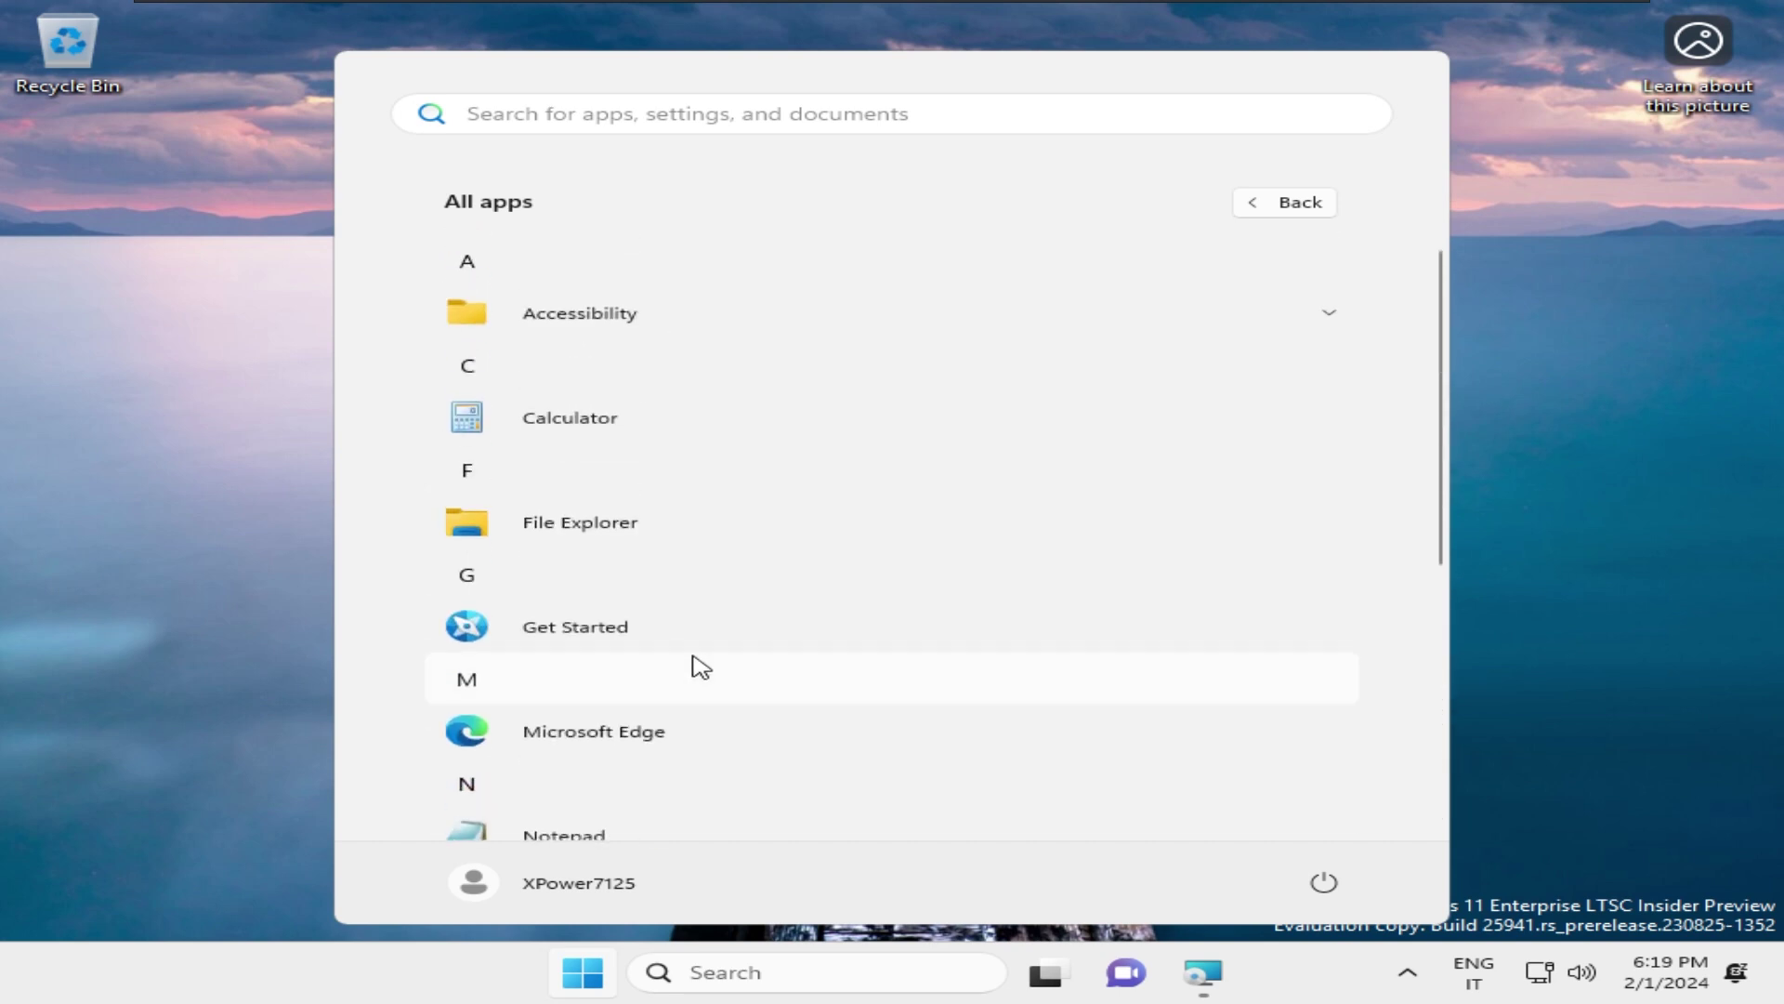
left_click(632, 425)
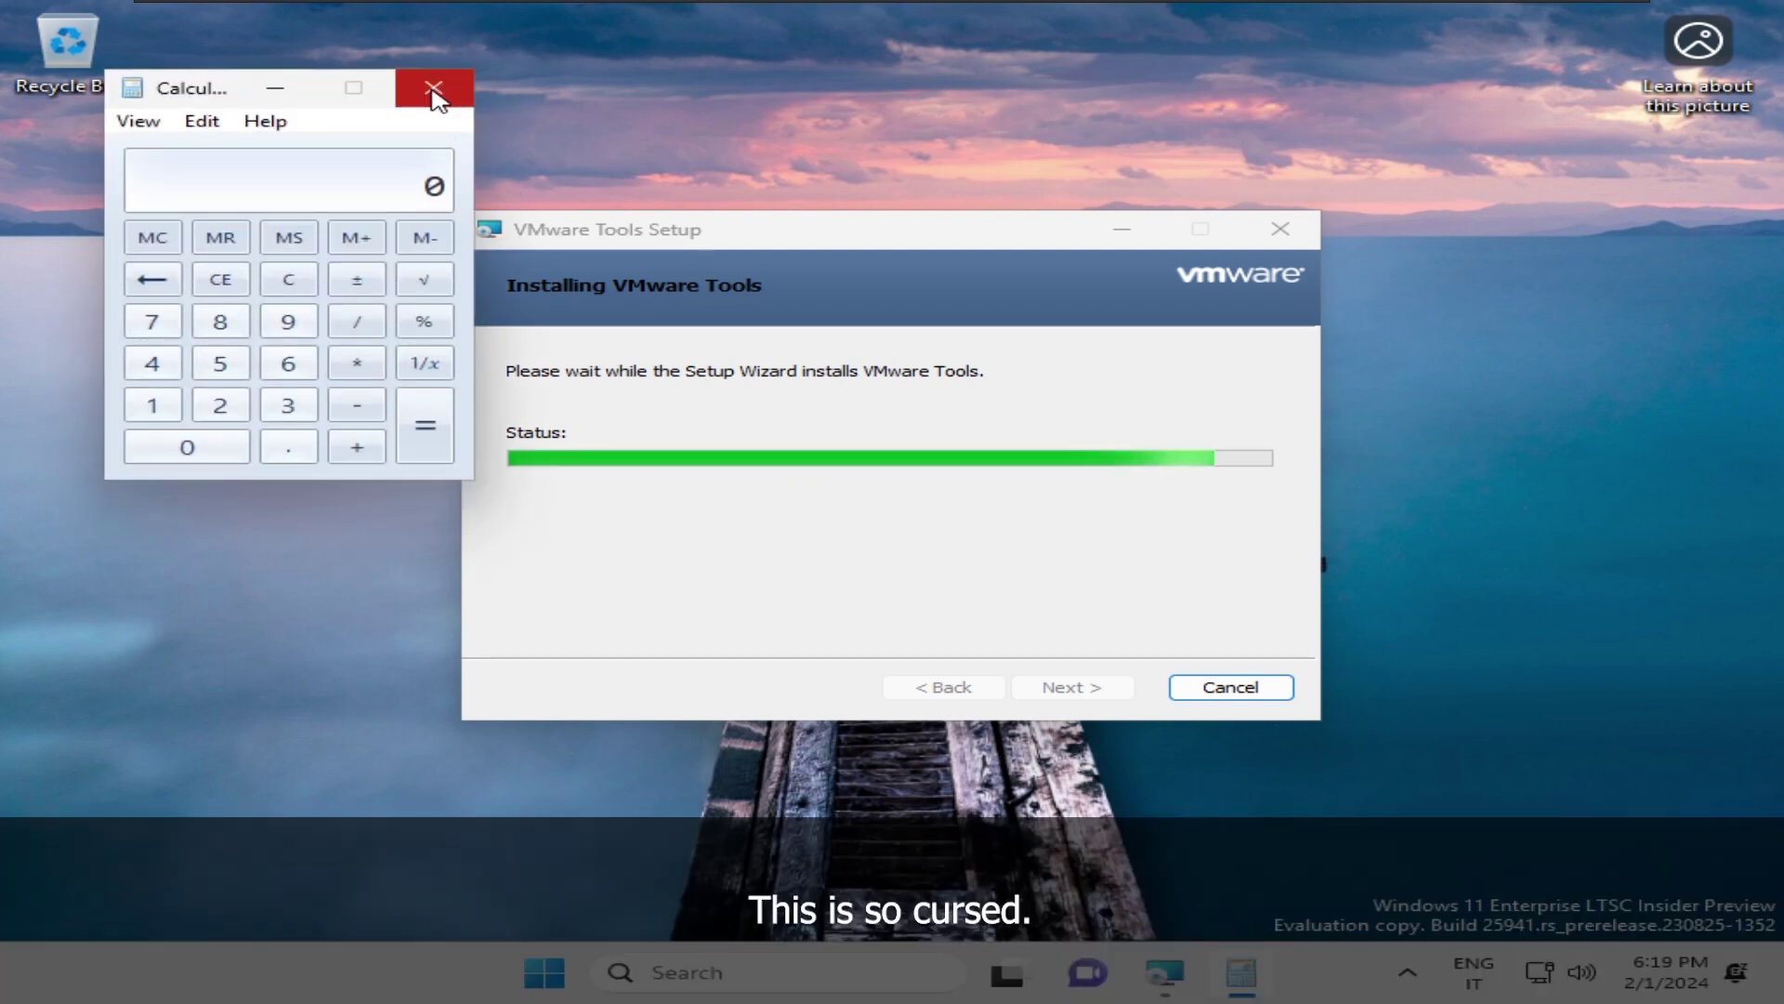
left_click(644, 340)
- Open Notepad from the list of all apps, and switch back to the Calculator window
key("super")
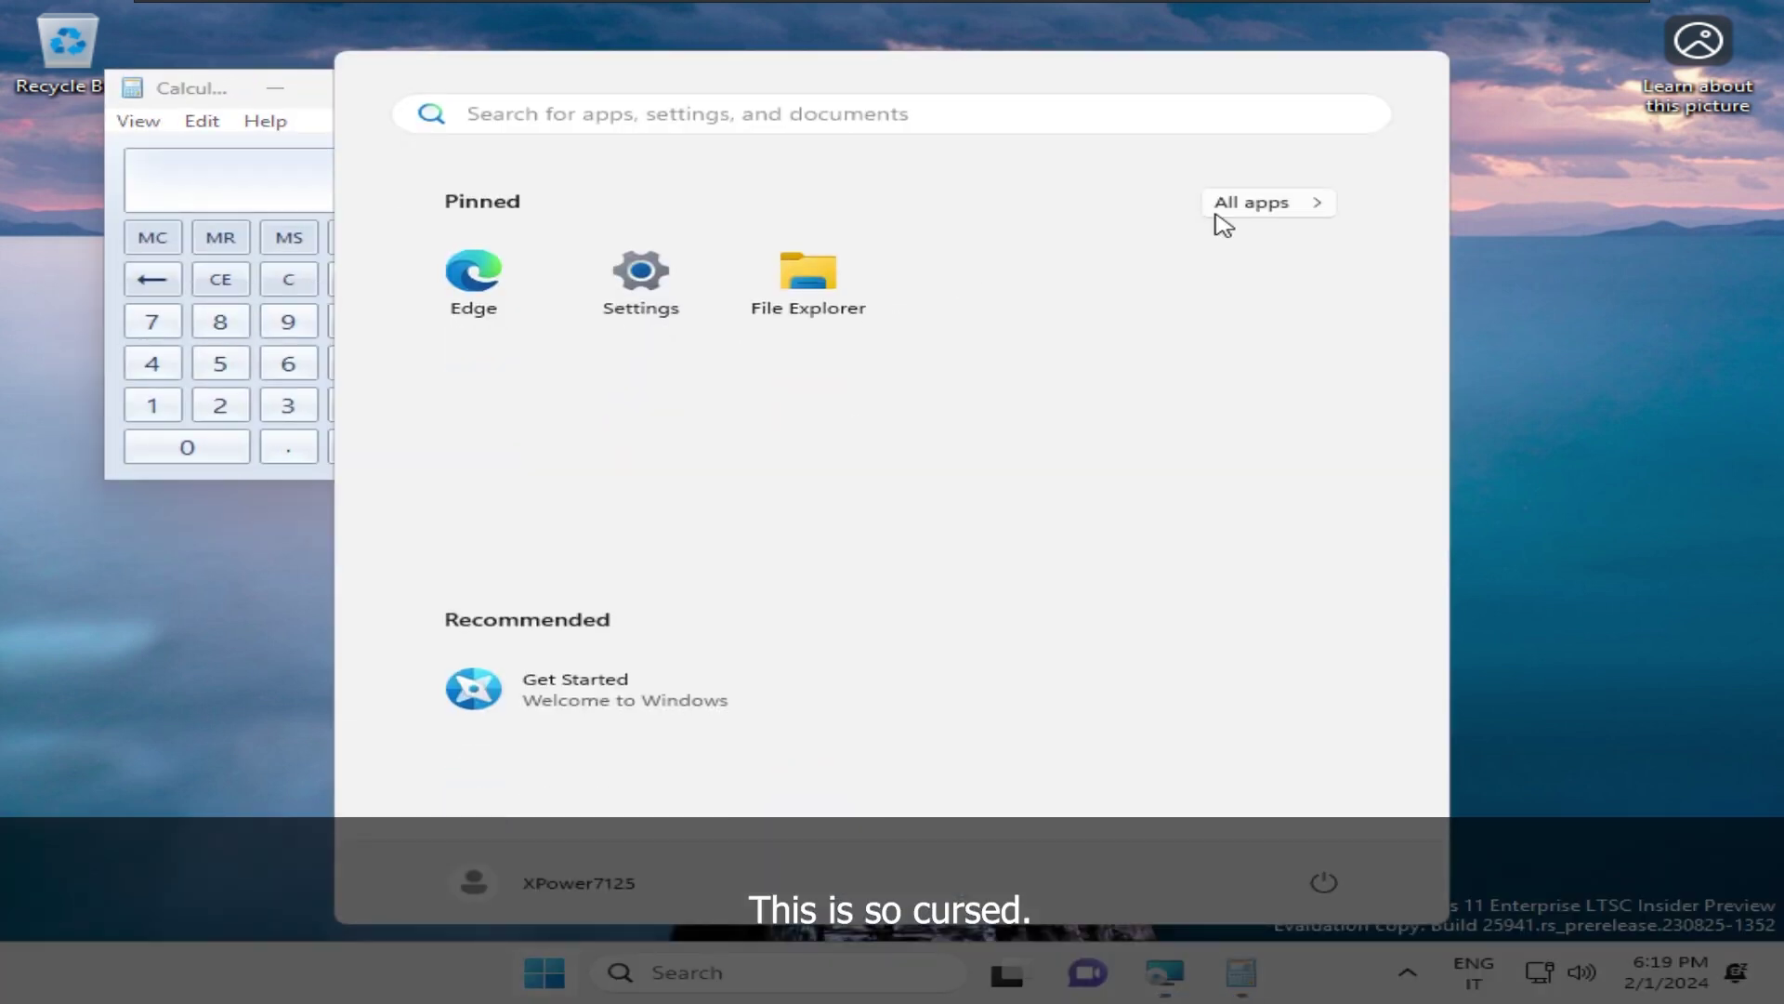
left_click(1290, 206)
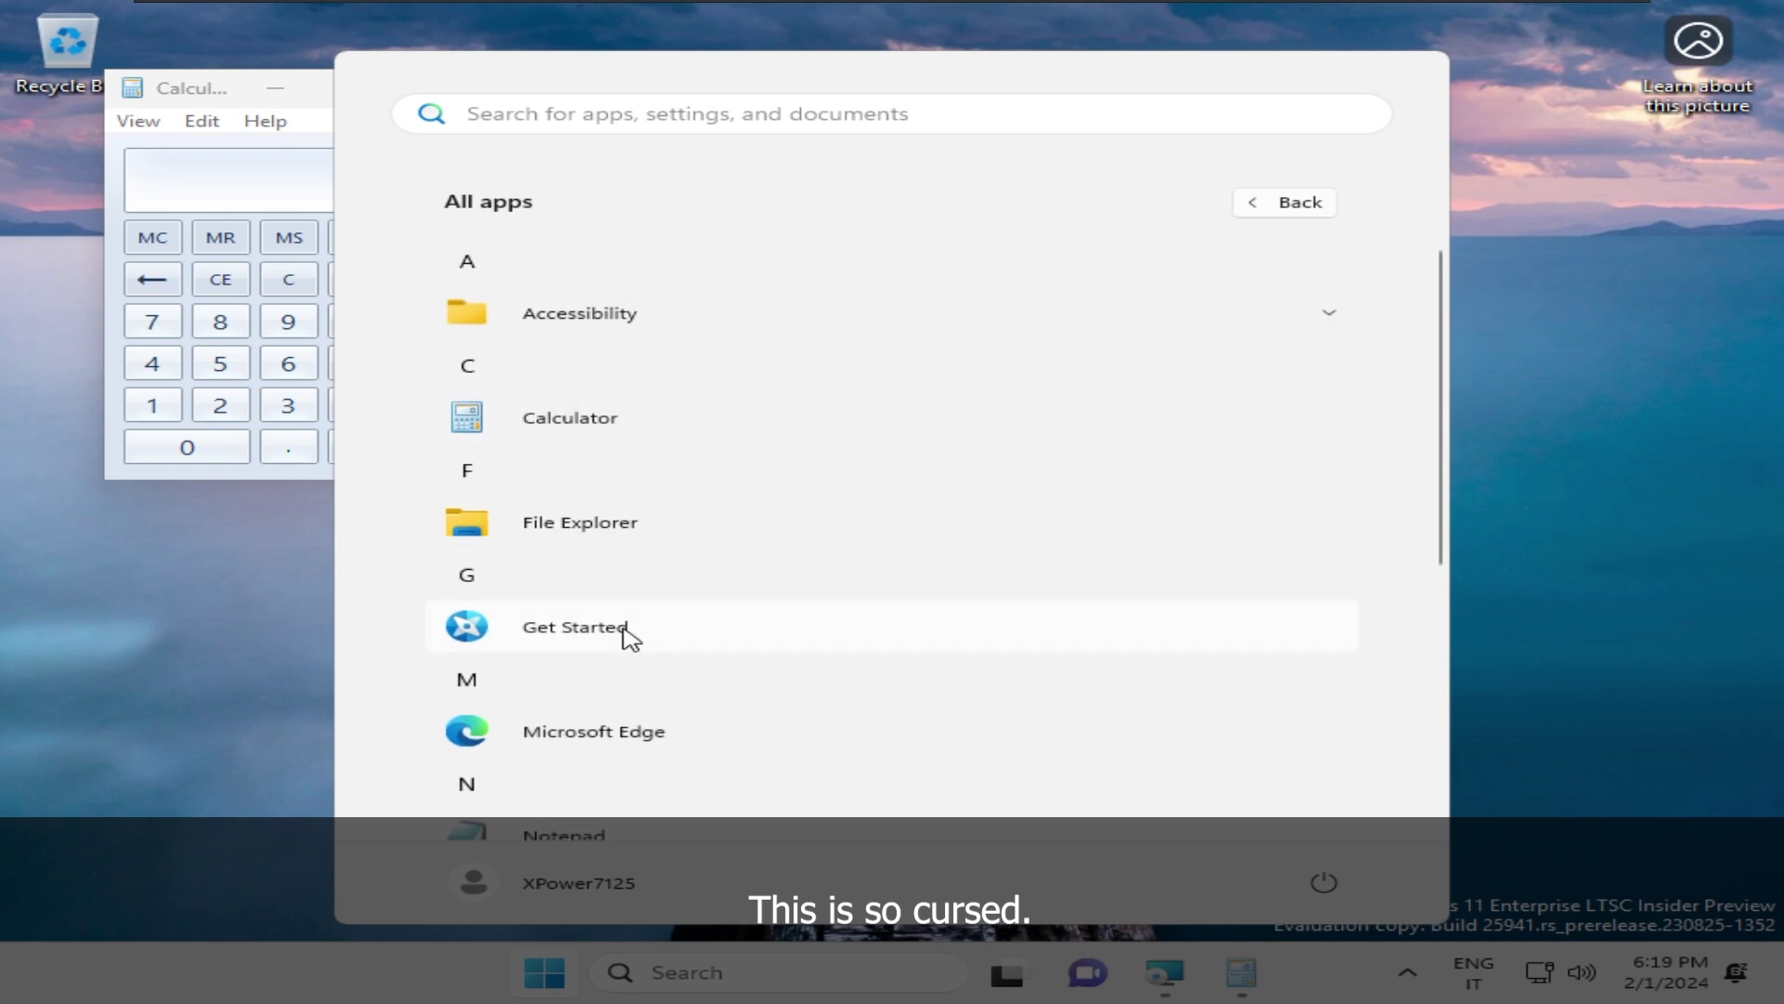
scroll(650, 632, "down", 2)
left_click(606, 660)
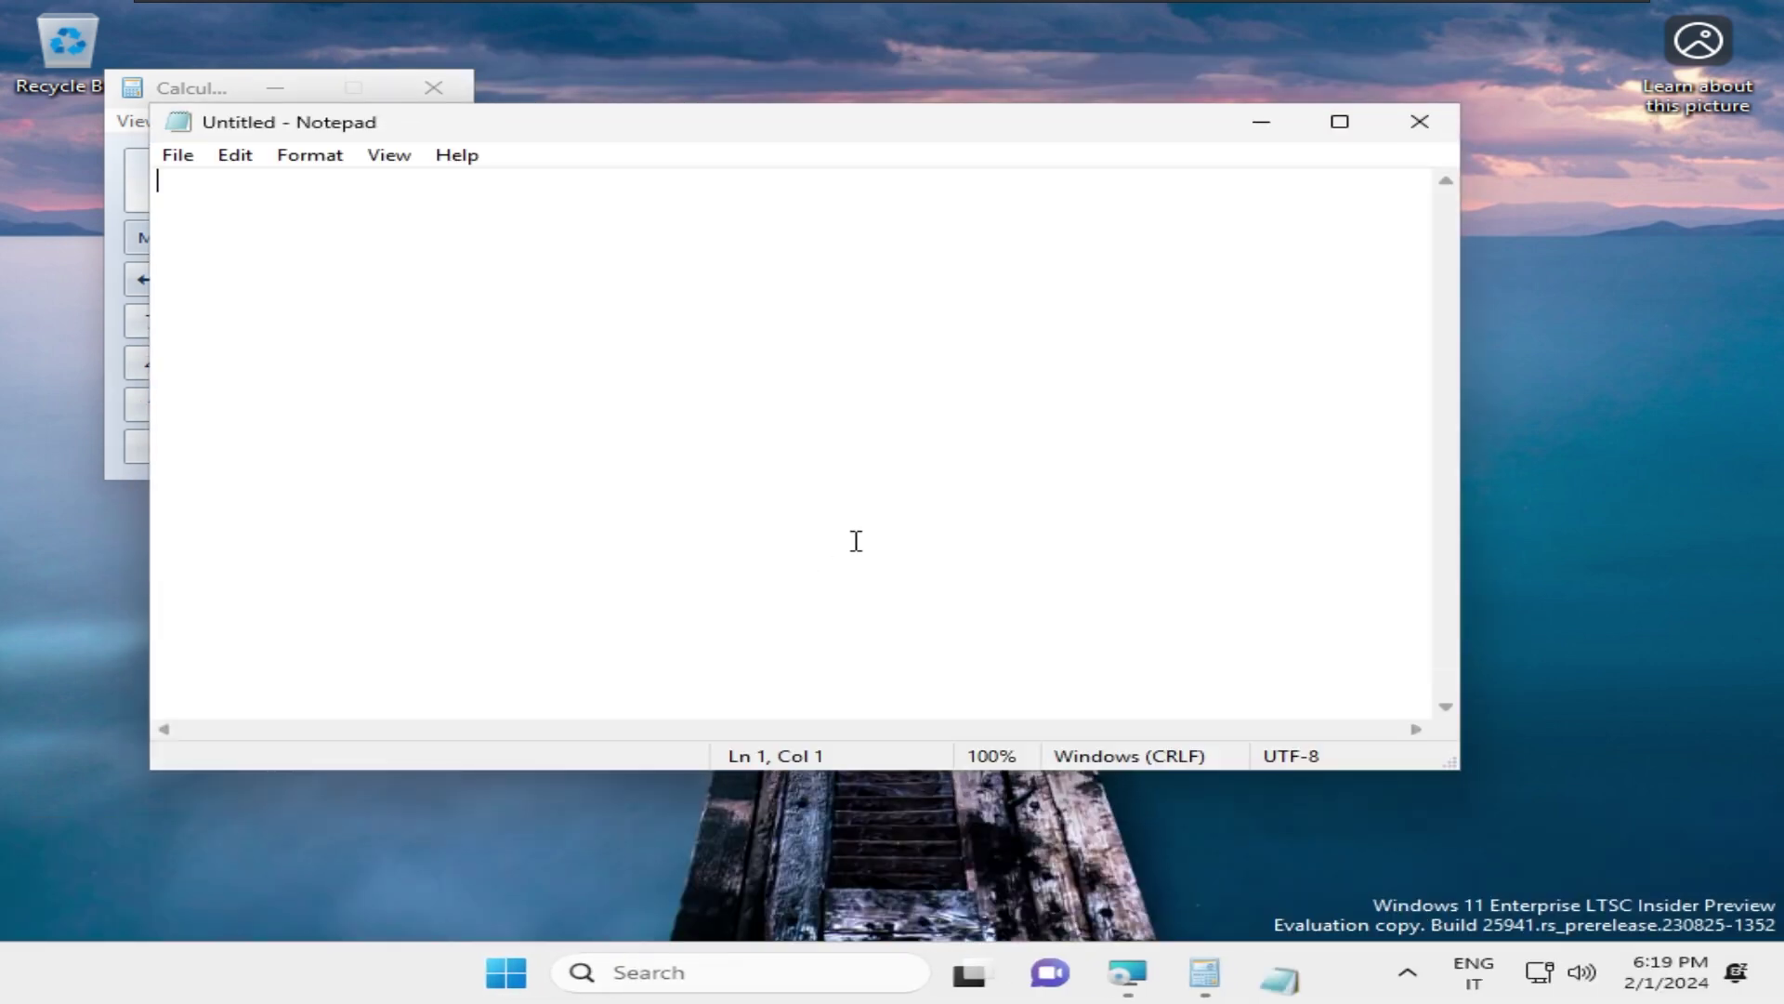
key("alt+Tab")
key("alt+Tab")
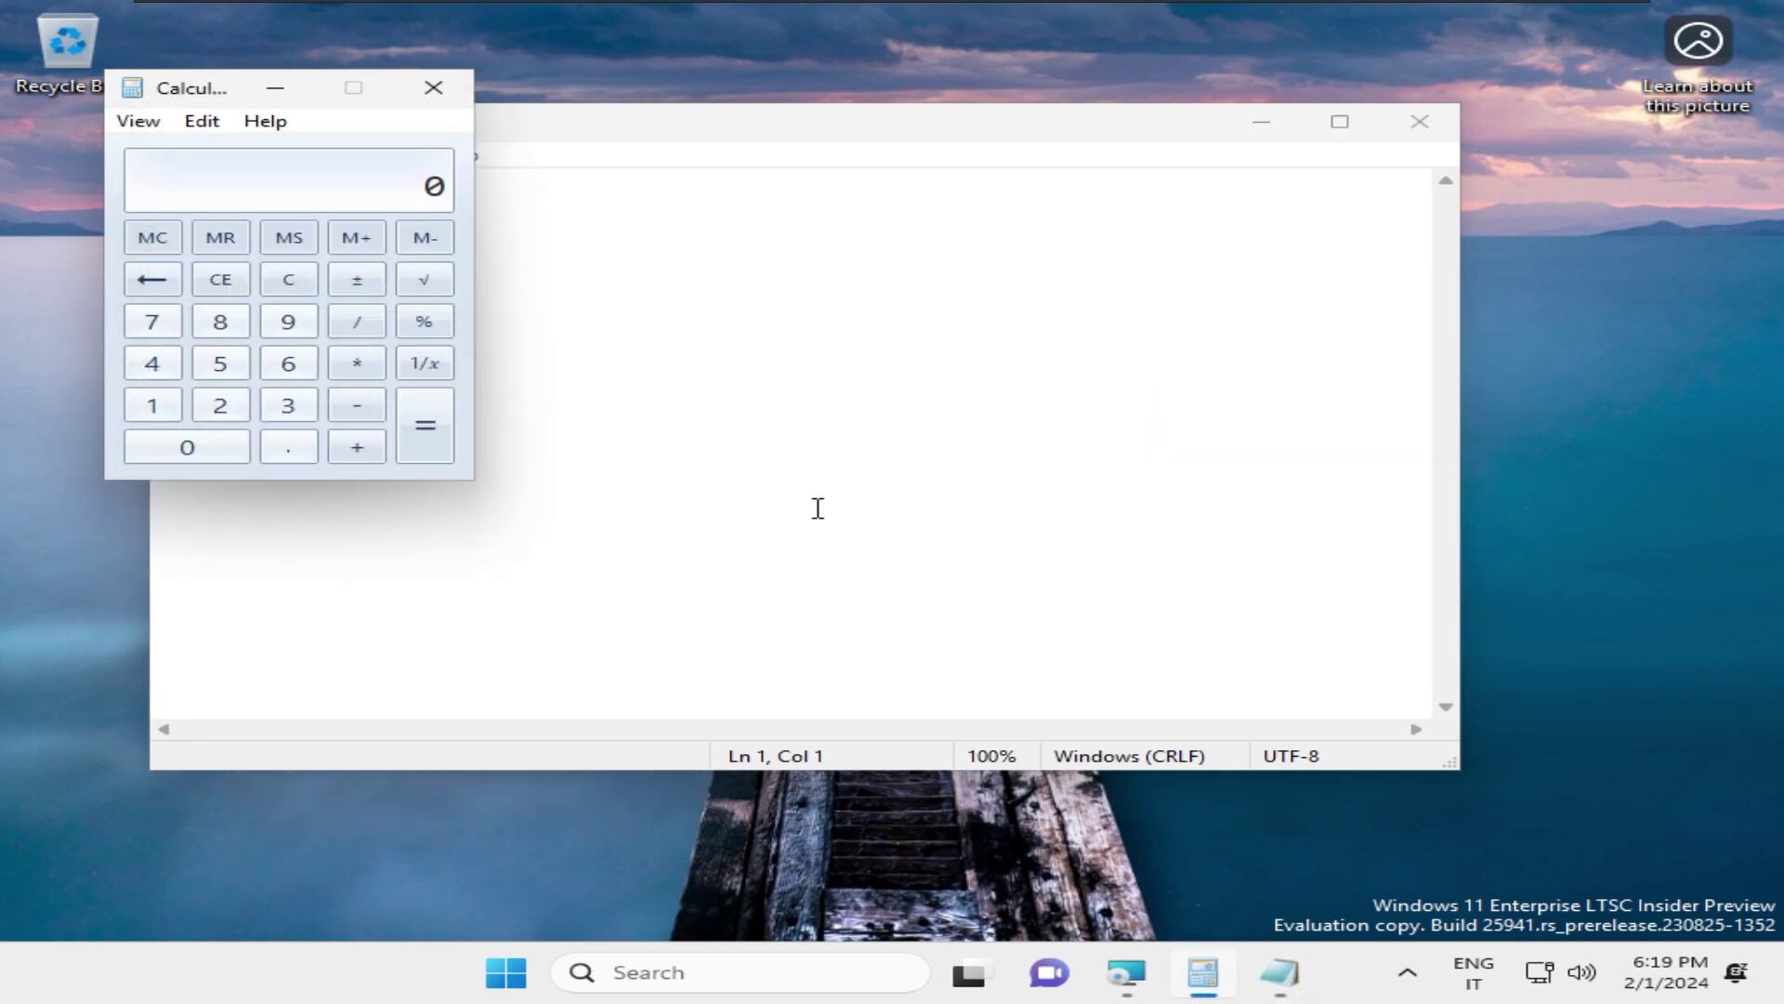
- Open Paint from the list of all apps, and switch to the VMware Tools Setup window
key("super")
left_click(1275, 213)
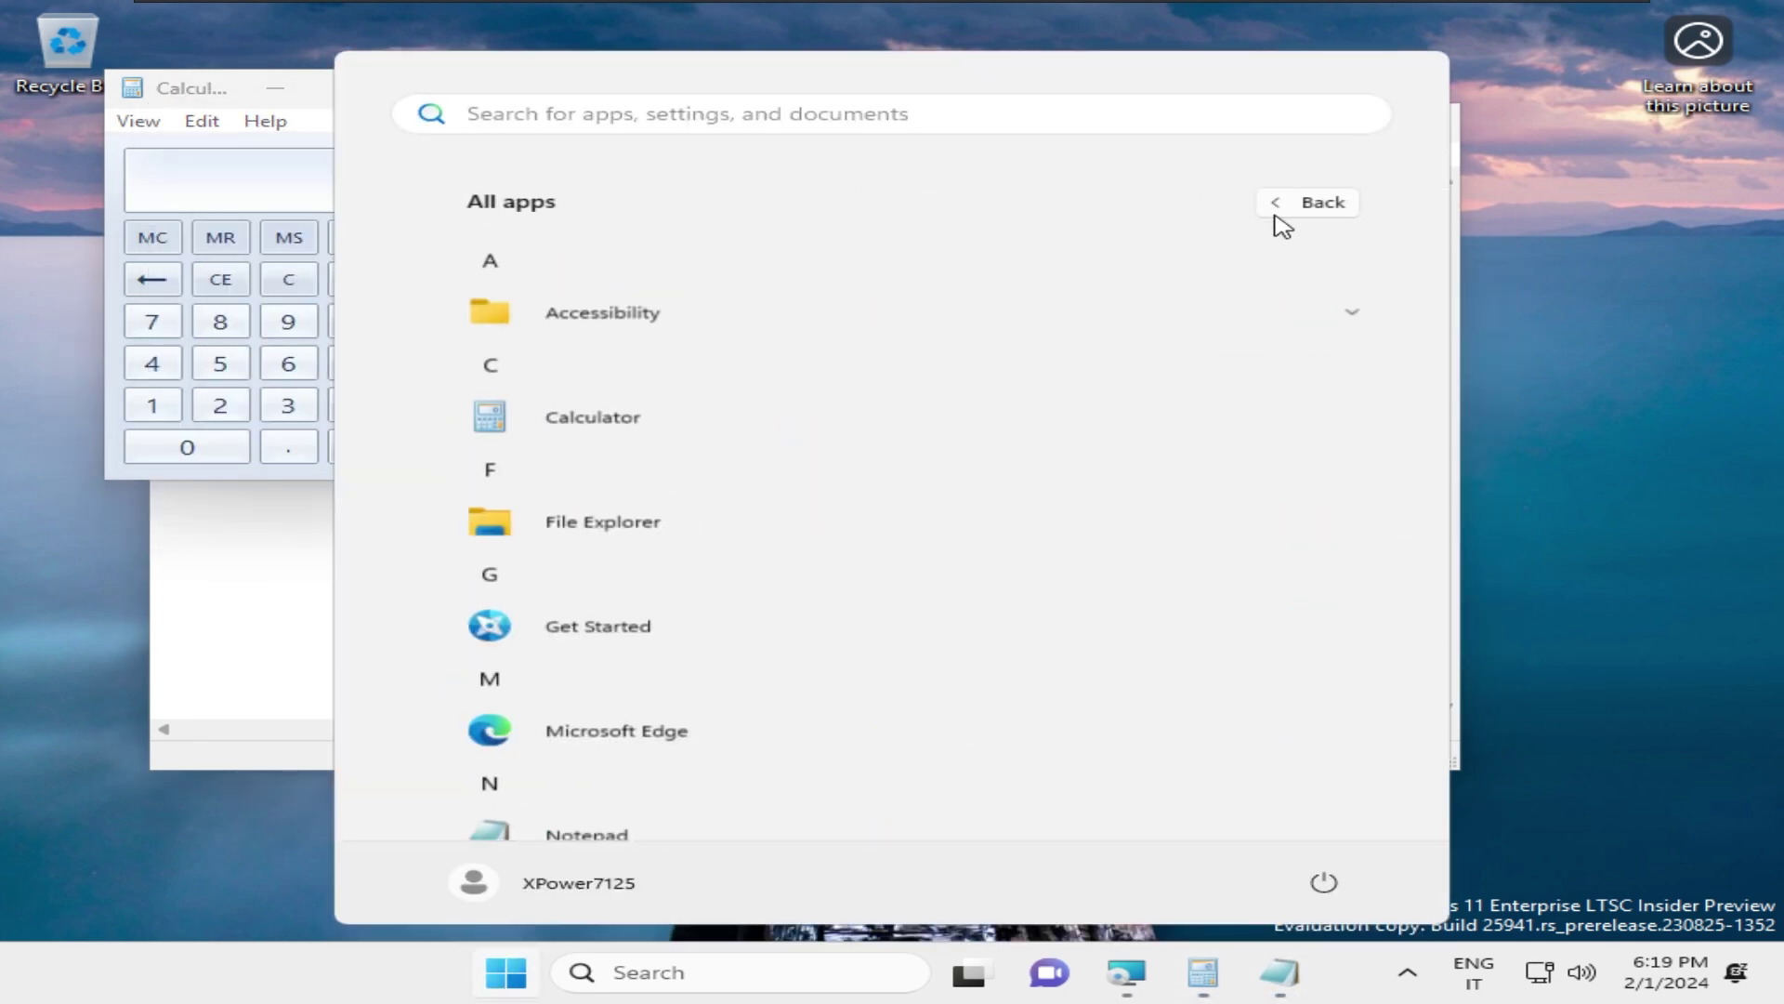
scroll(734, 534, "down", 3)
left_click(663, 663)
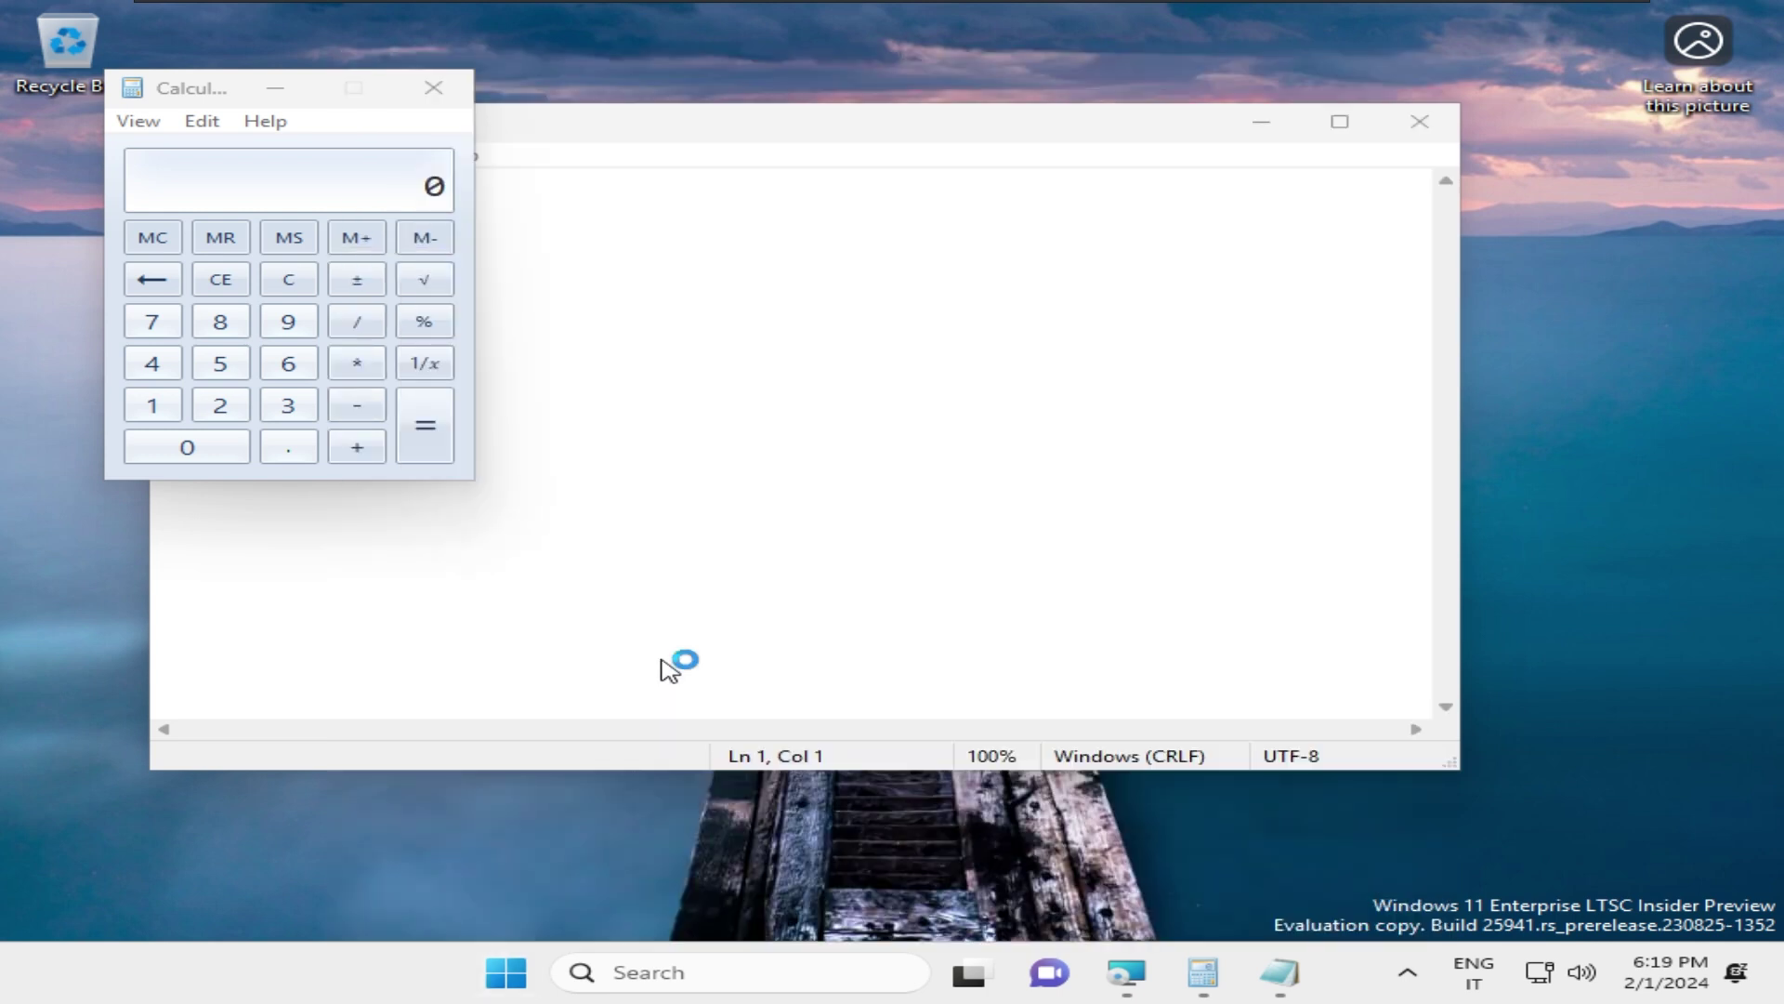
key("alt+Tab")
key("alt+Tab")
key("alt+Tab")
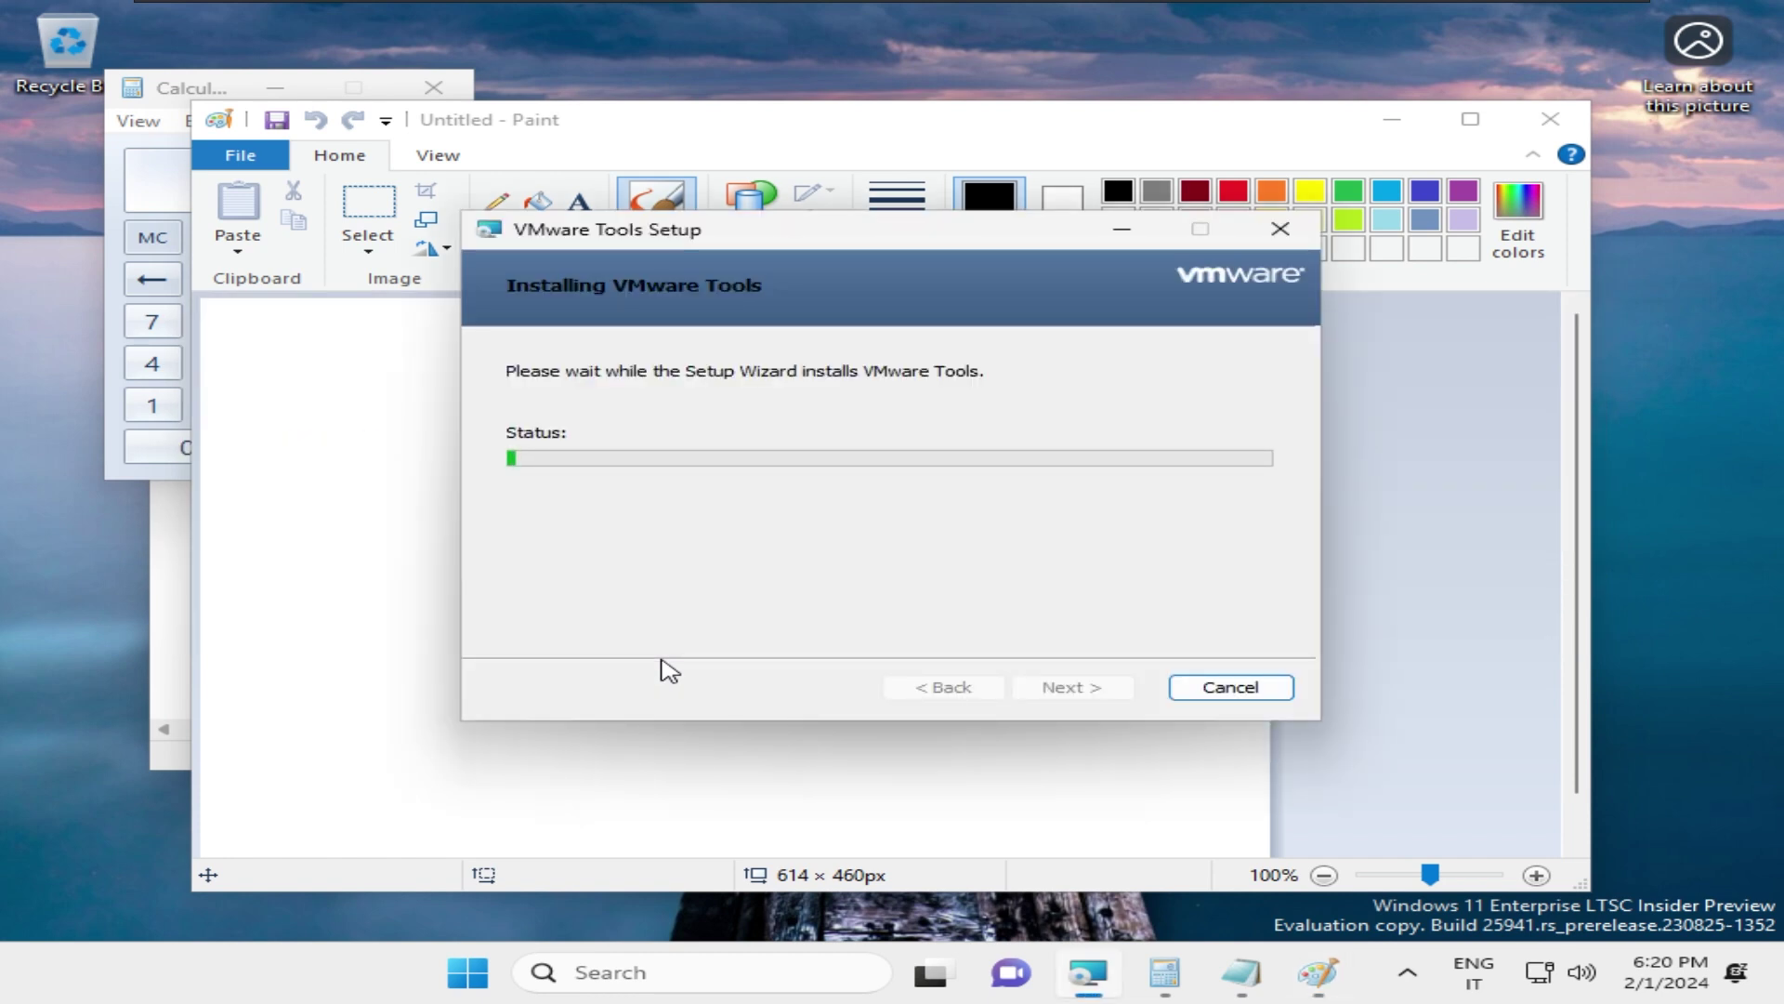
- Close the Paint, Calculator and Notepad windows, leaving the VMware Tools Setup window open
key("super+r")
key("Return")
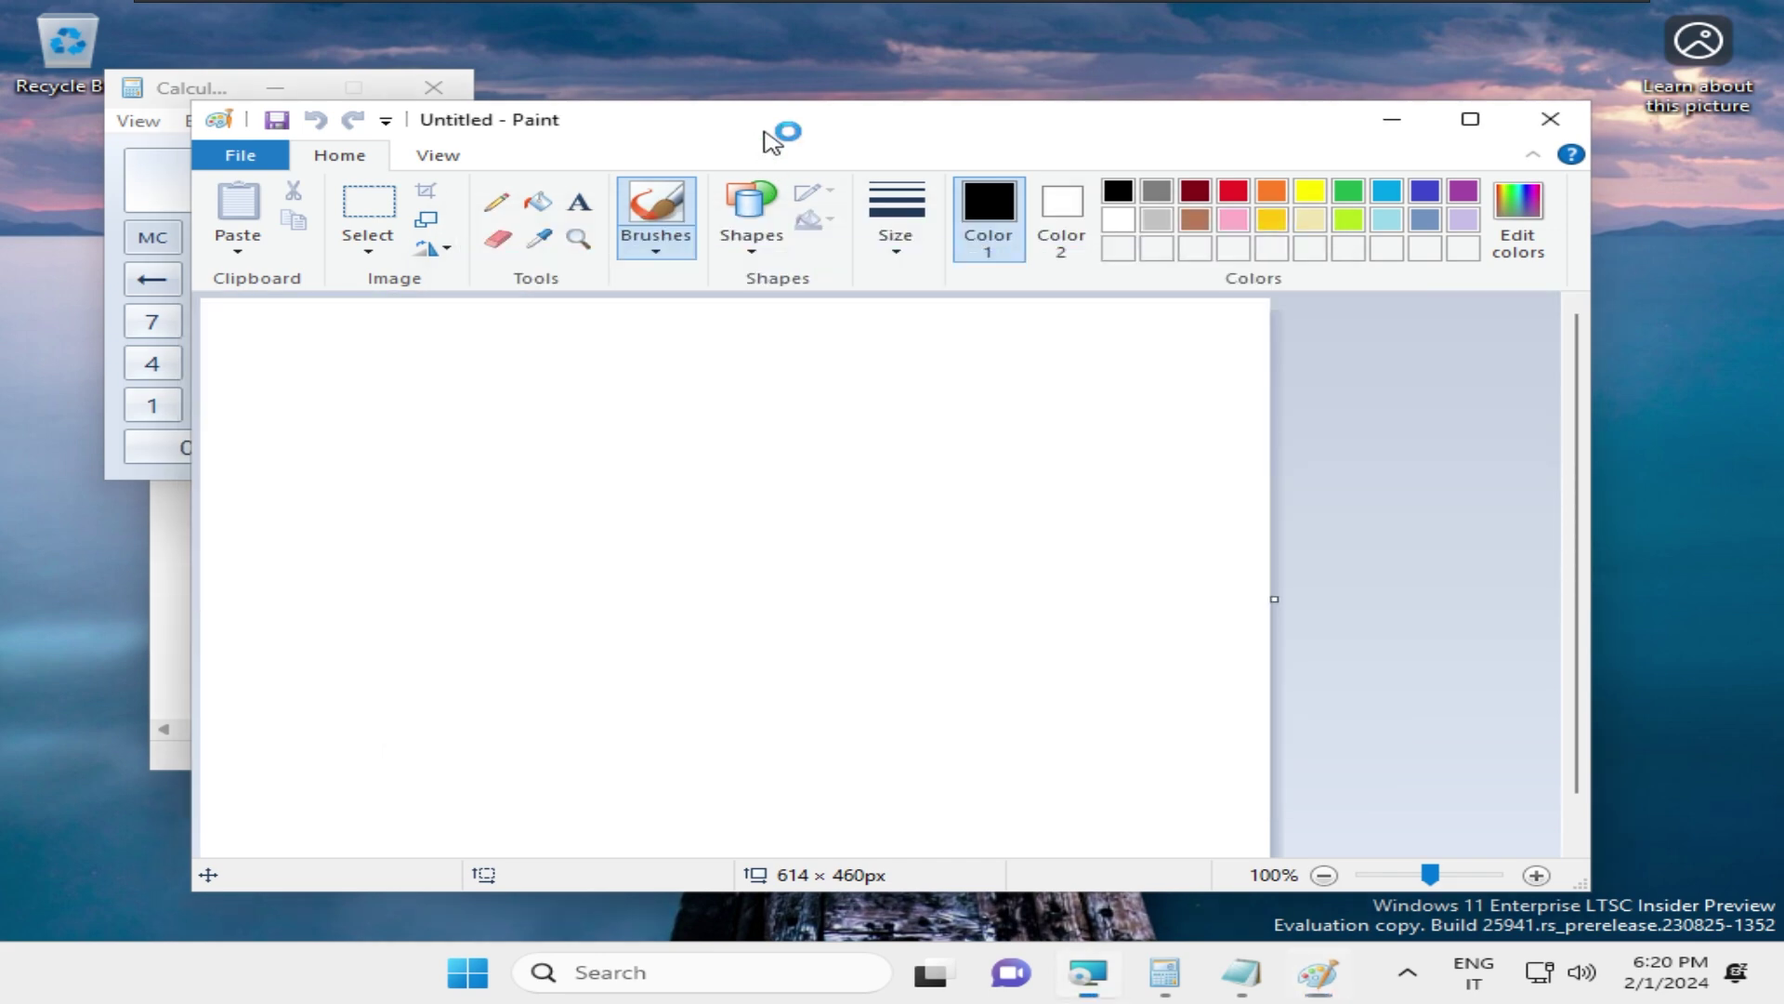
key("alt+F4")
key("alt+F4")
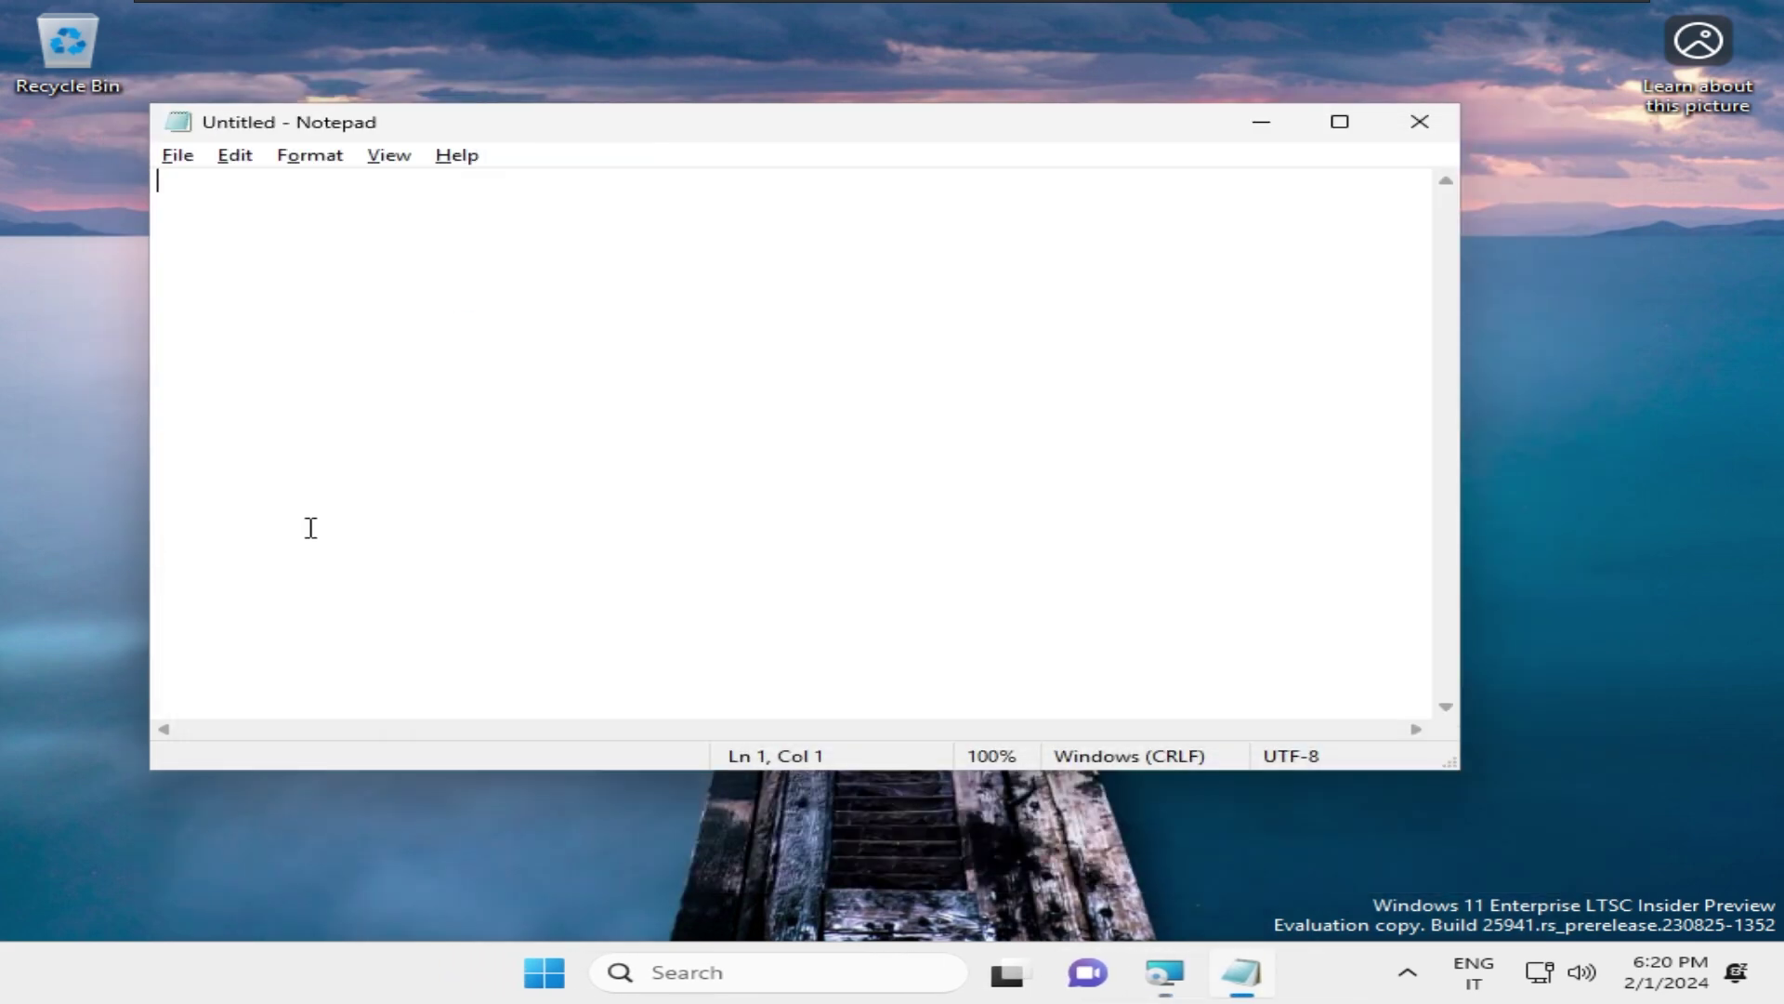
key("alt+F4")
key("alt+Tab")
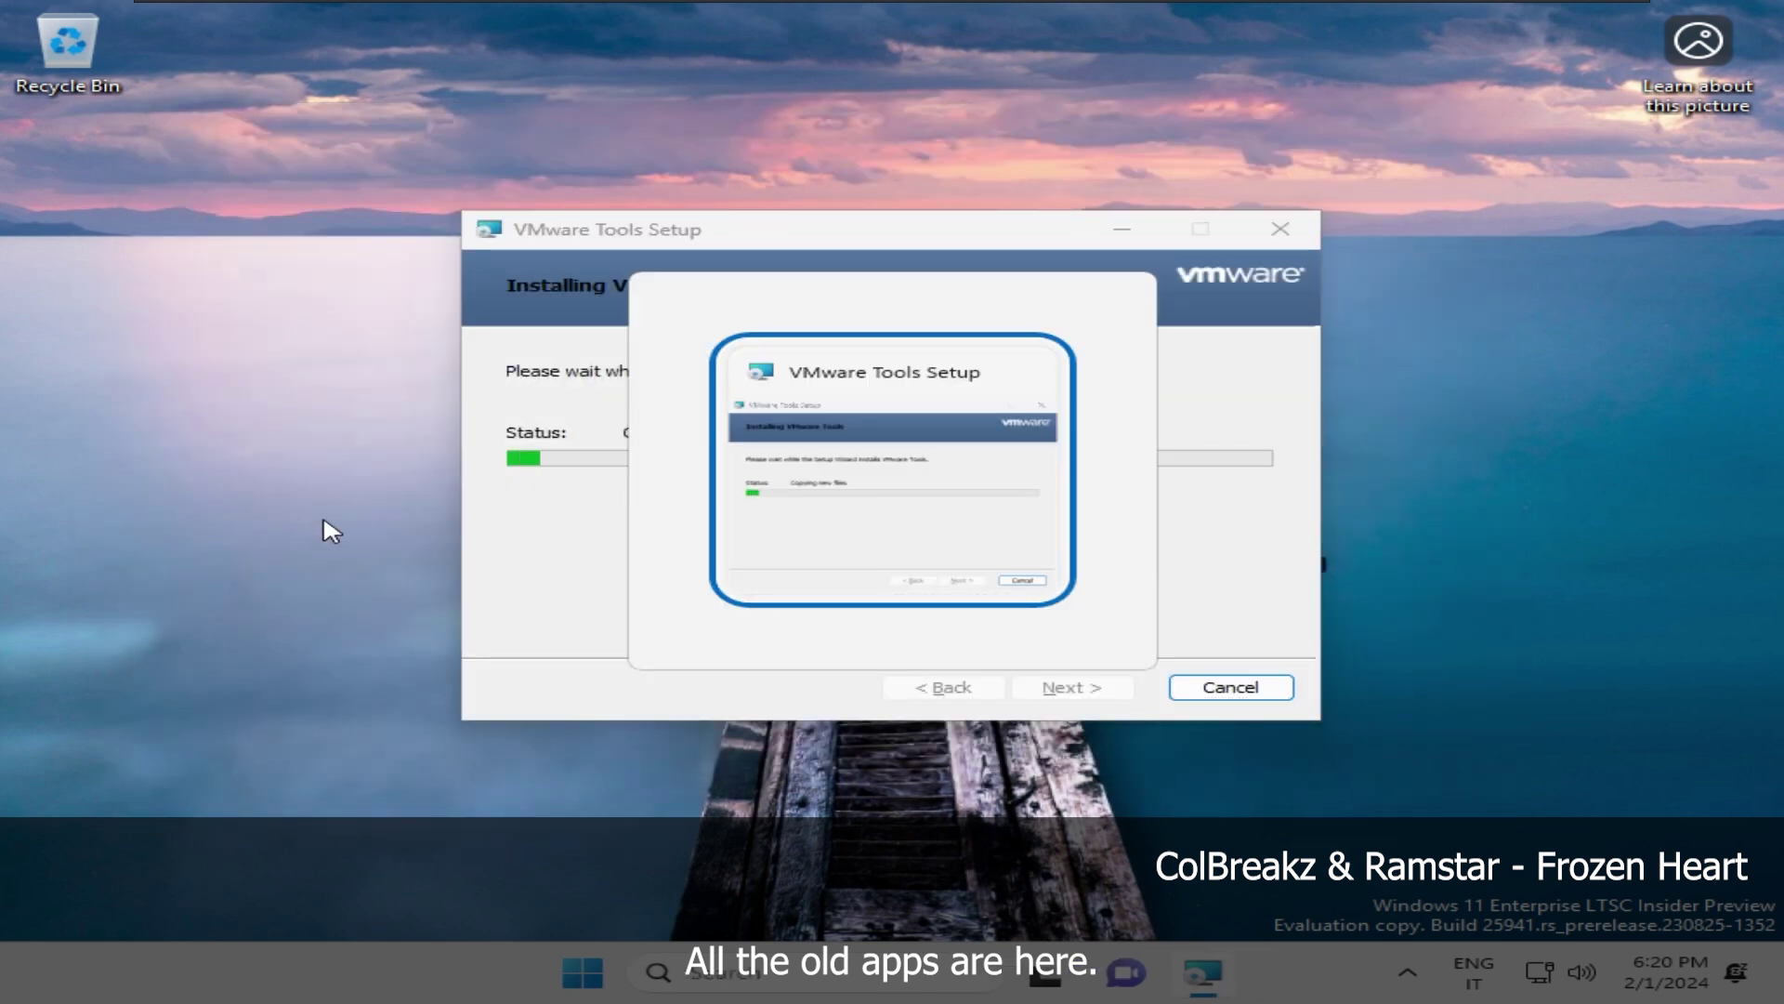
- Examine the Start menu, Microsoft Teams chat flyout, task view and search, dismissing each one
key("super")
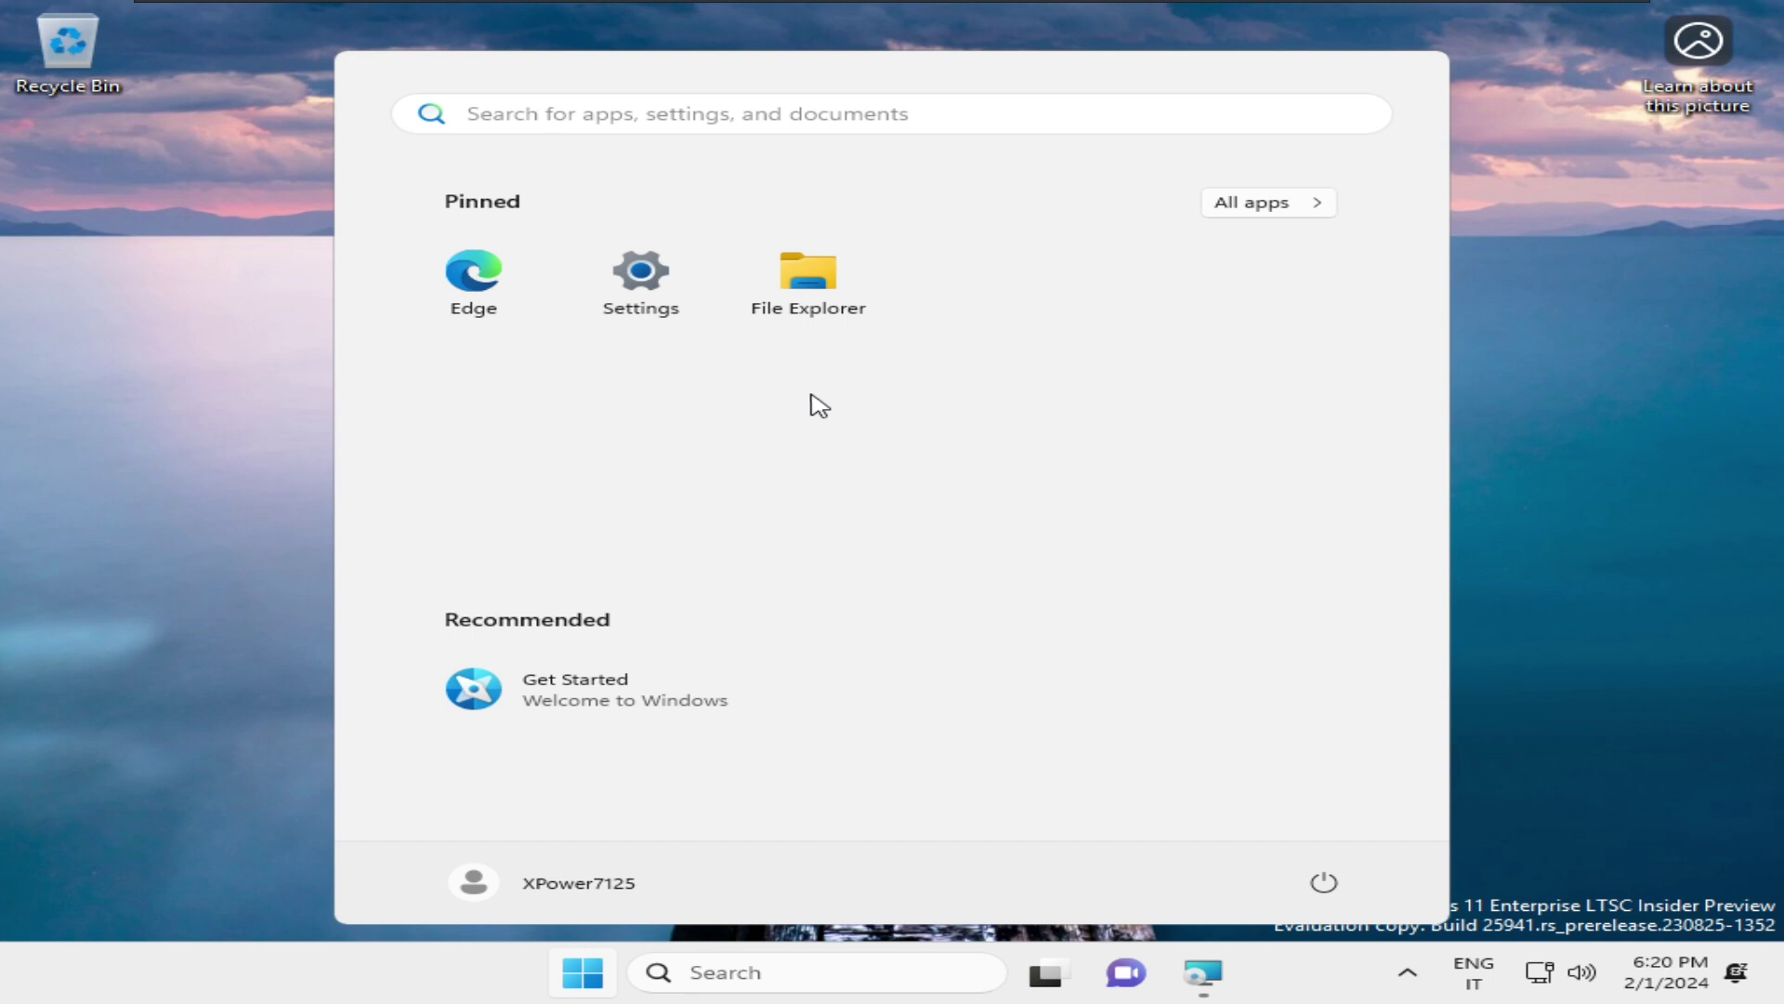
key("Escape")
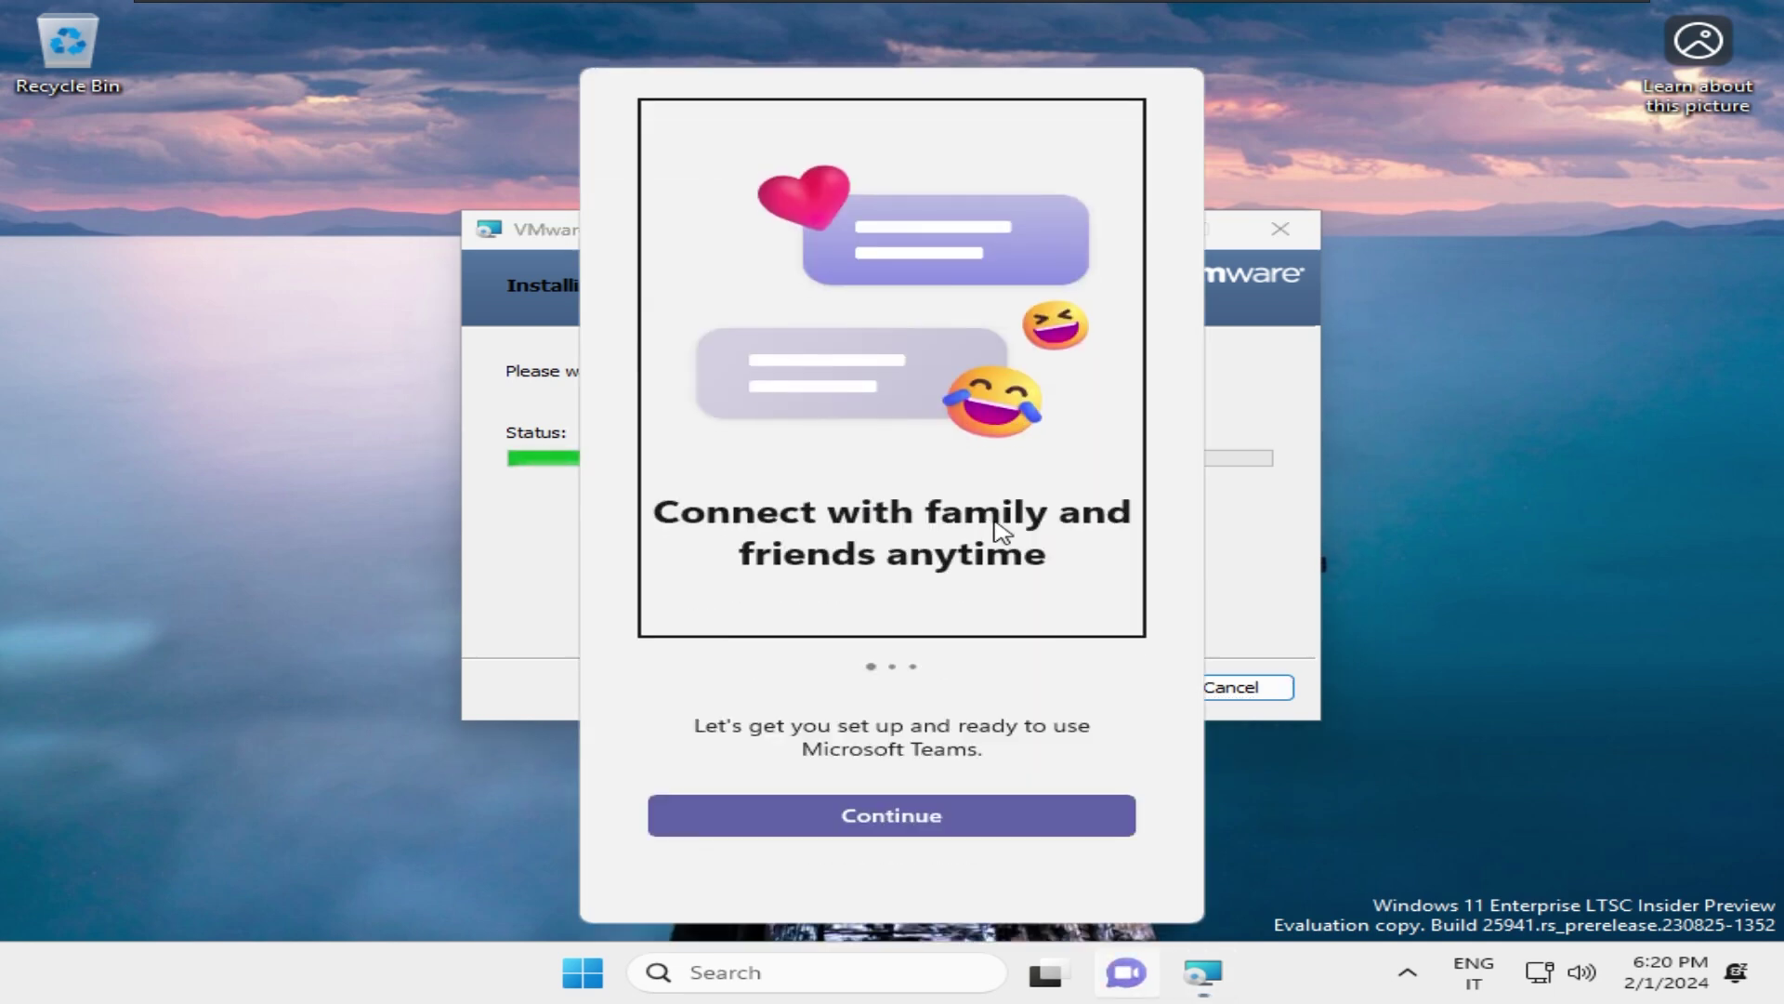
left_click(1310, 468)
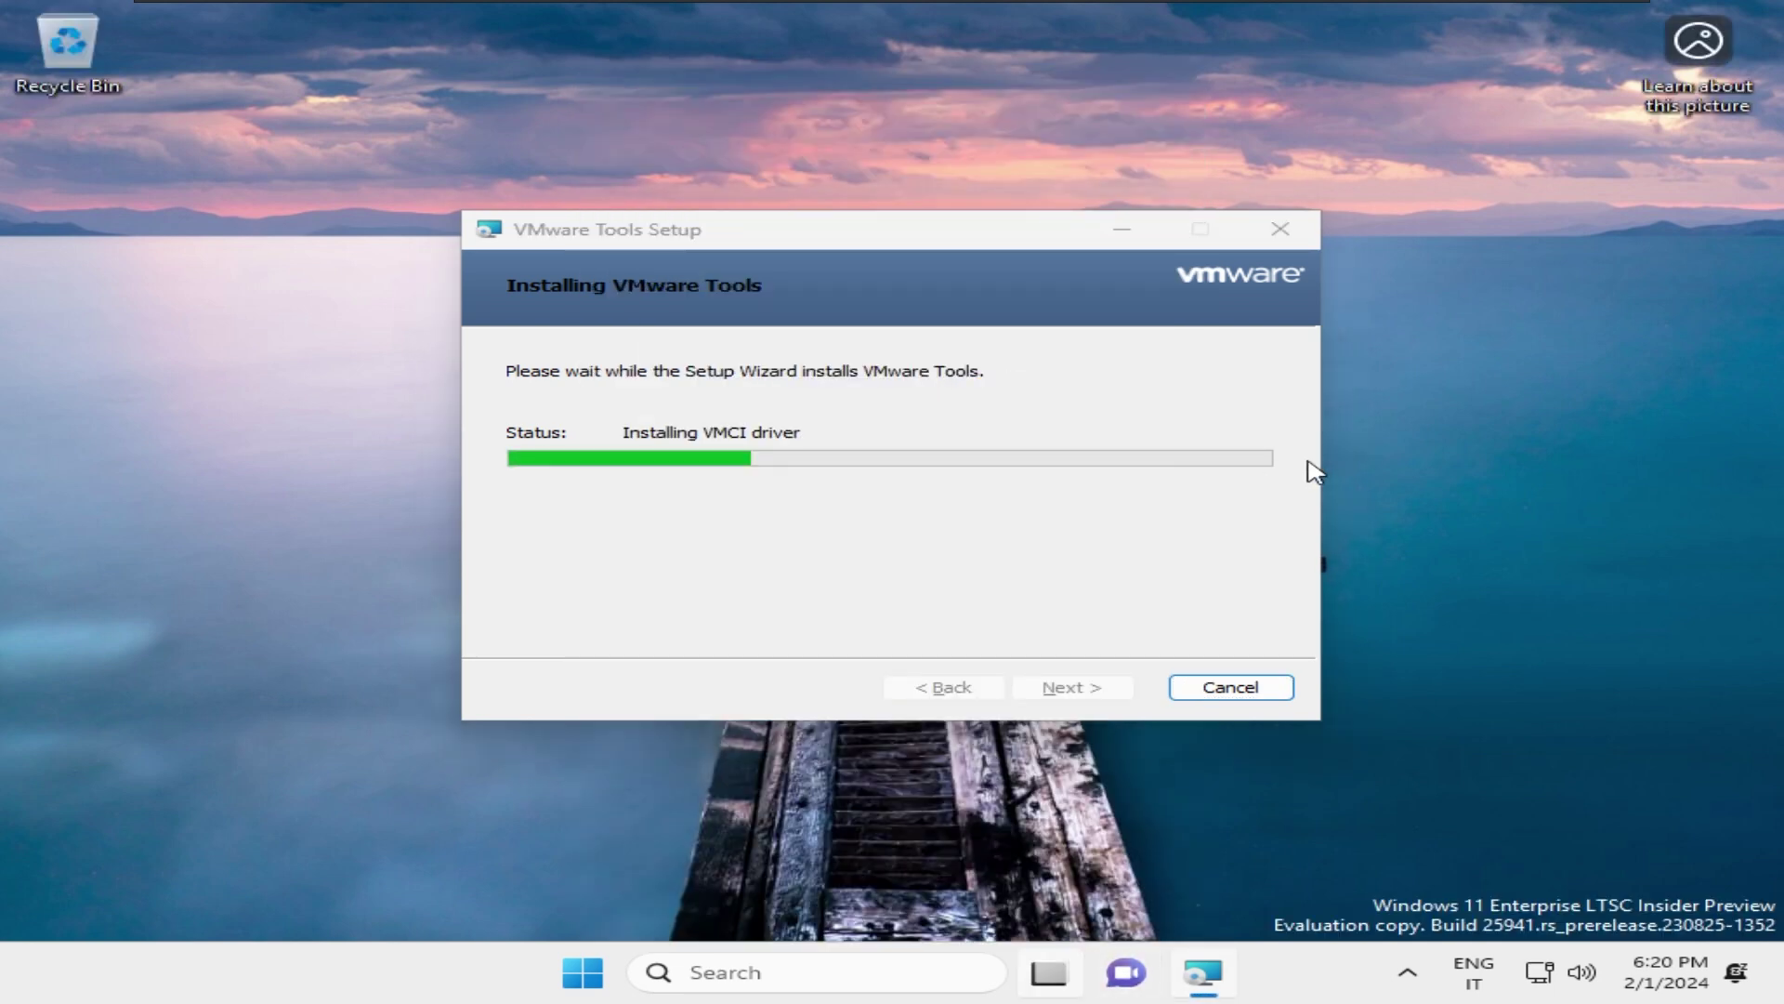
key("super+Tab")
key("Escape")
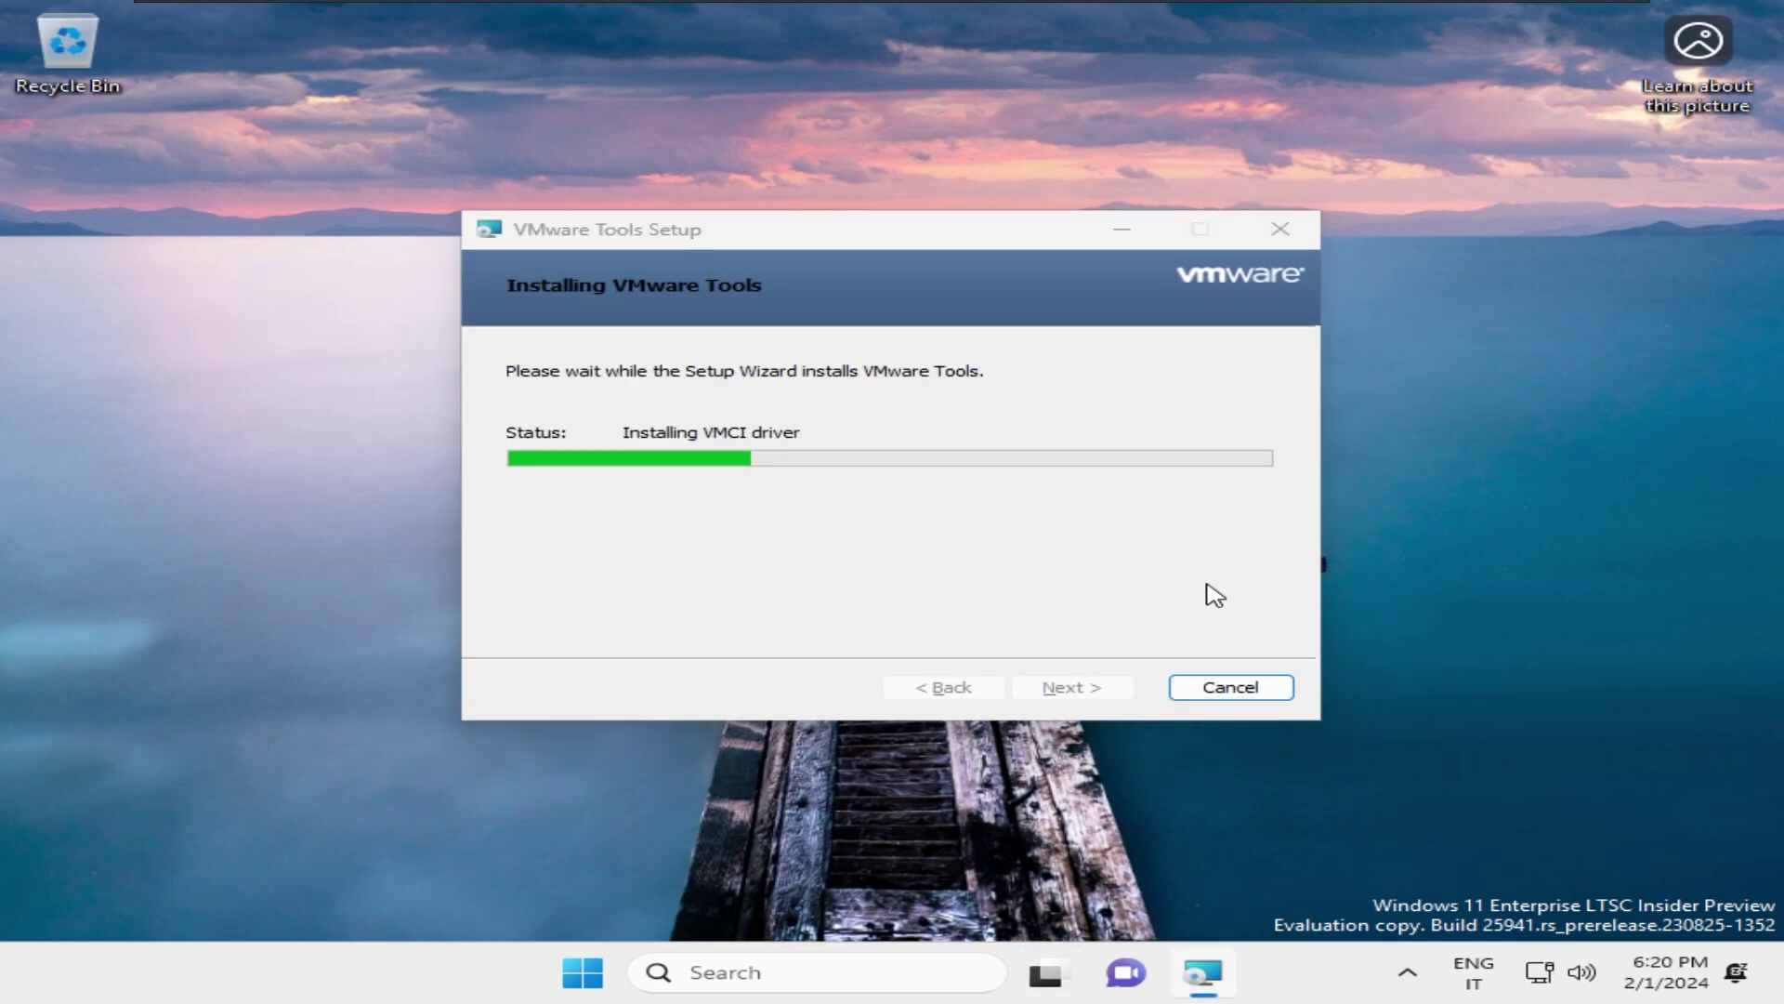
key("super+s")
key("Escape")
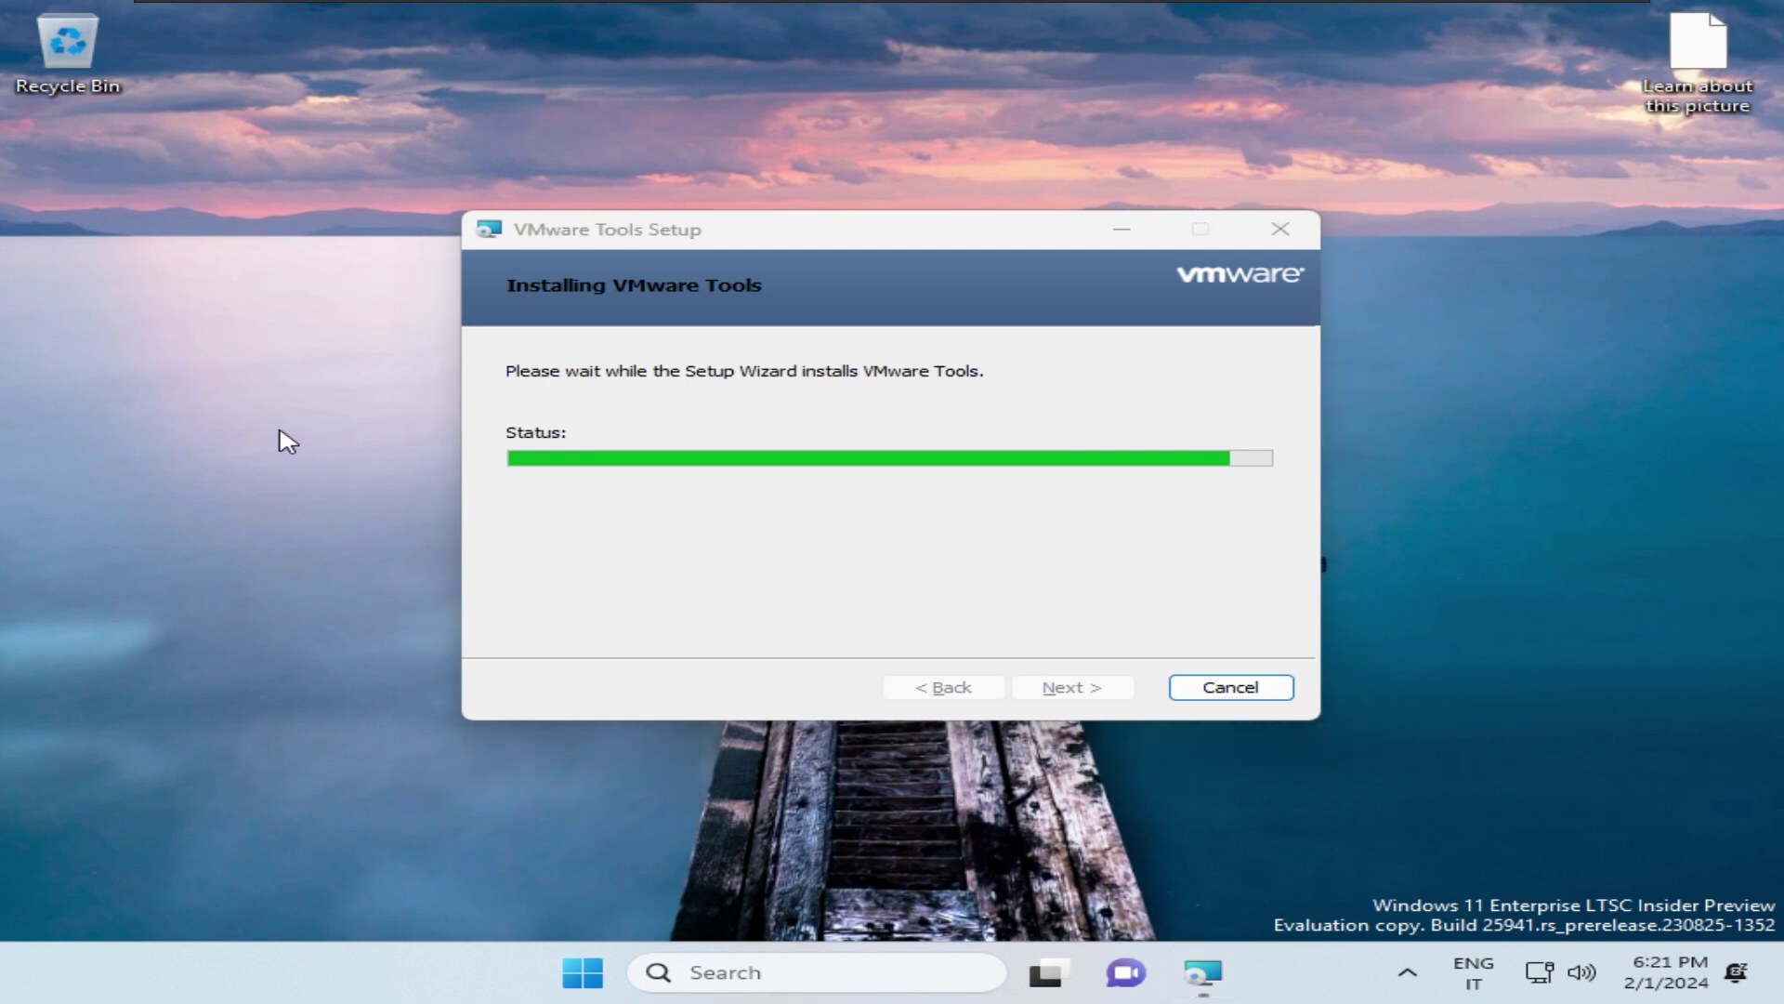
- Set the display resolution to 1920 × 1080, keep the change, and enlarge the Settings window
right_click(266, 251)
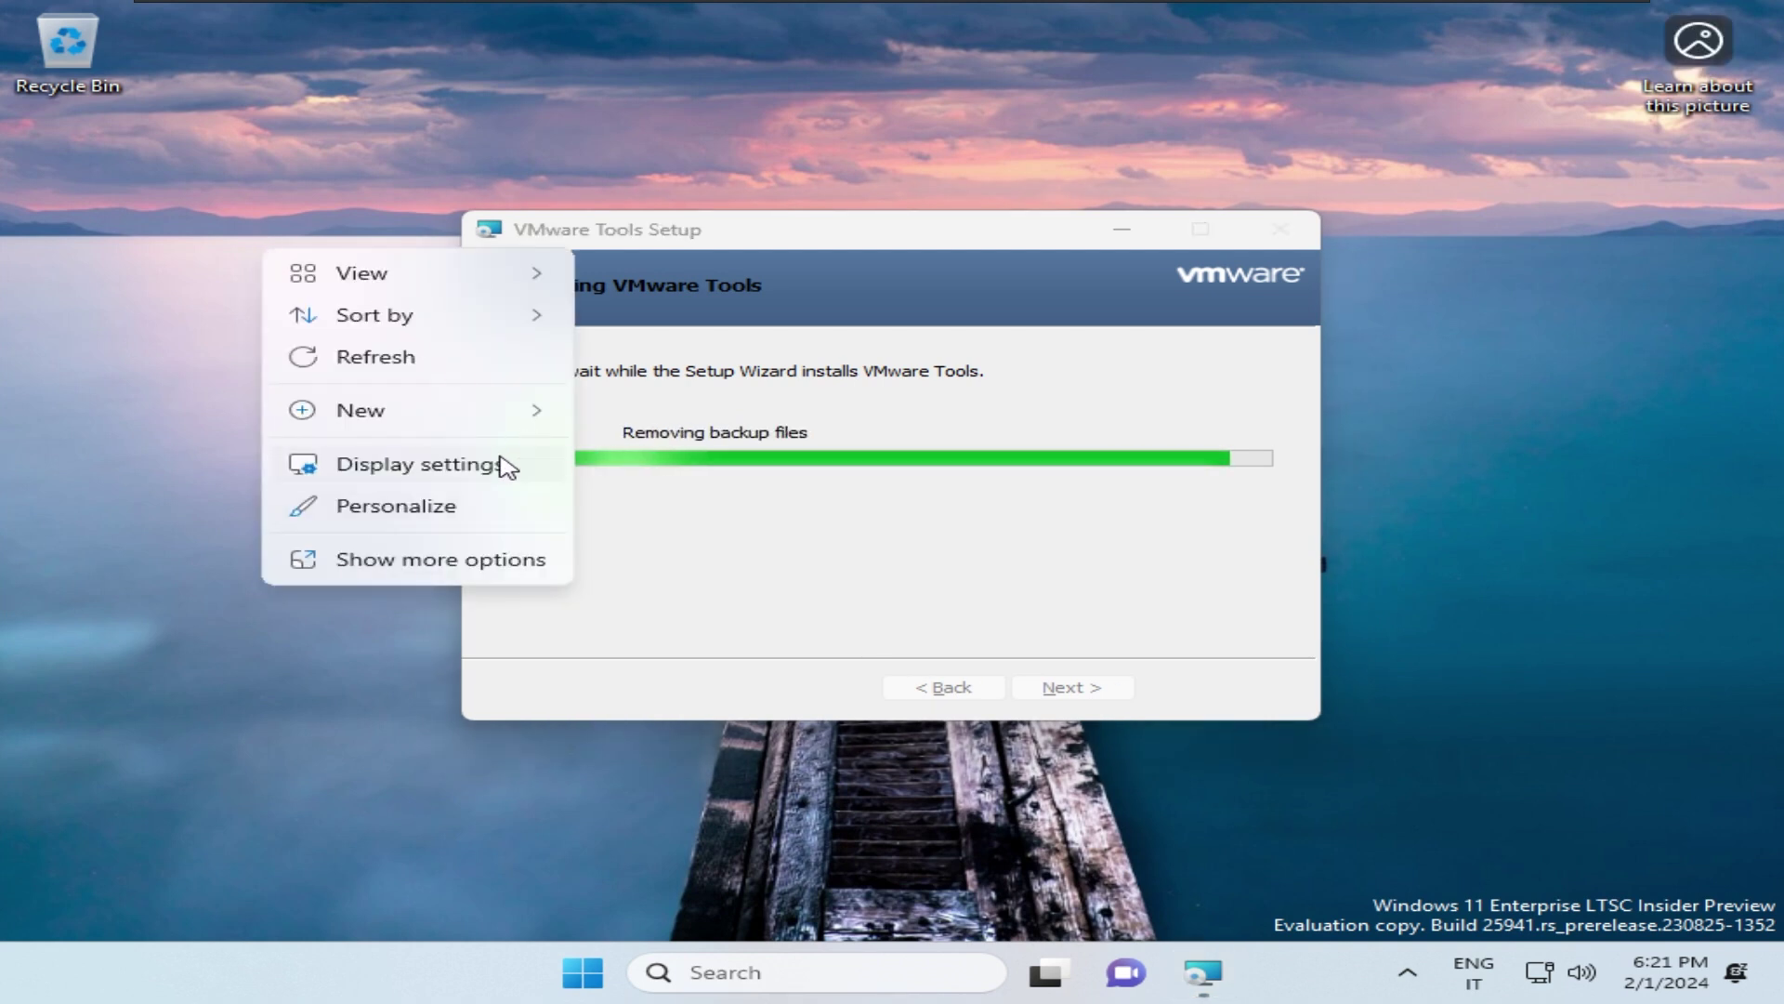
key("Escape")
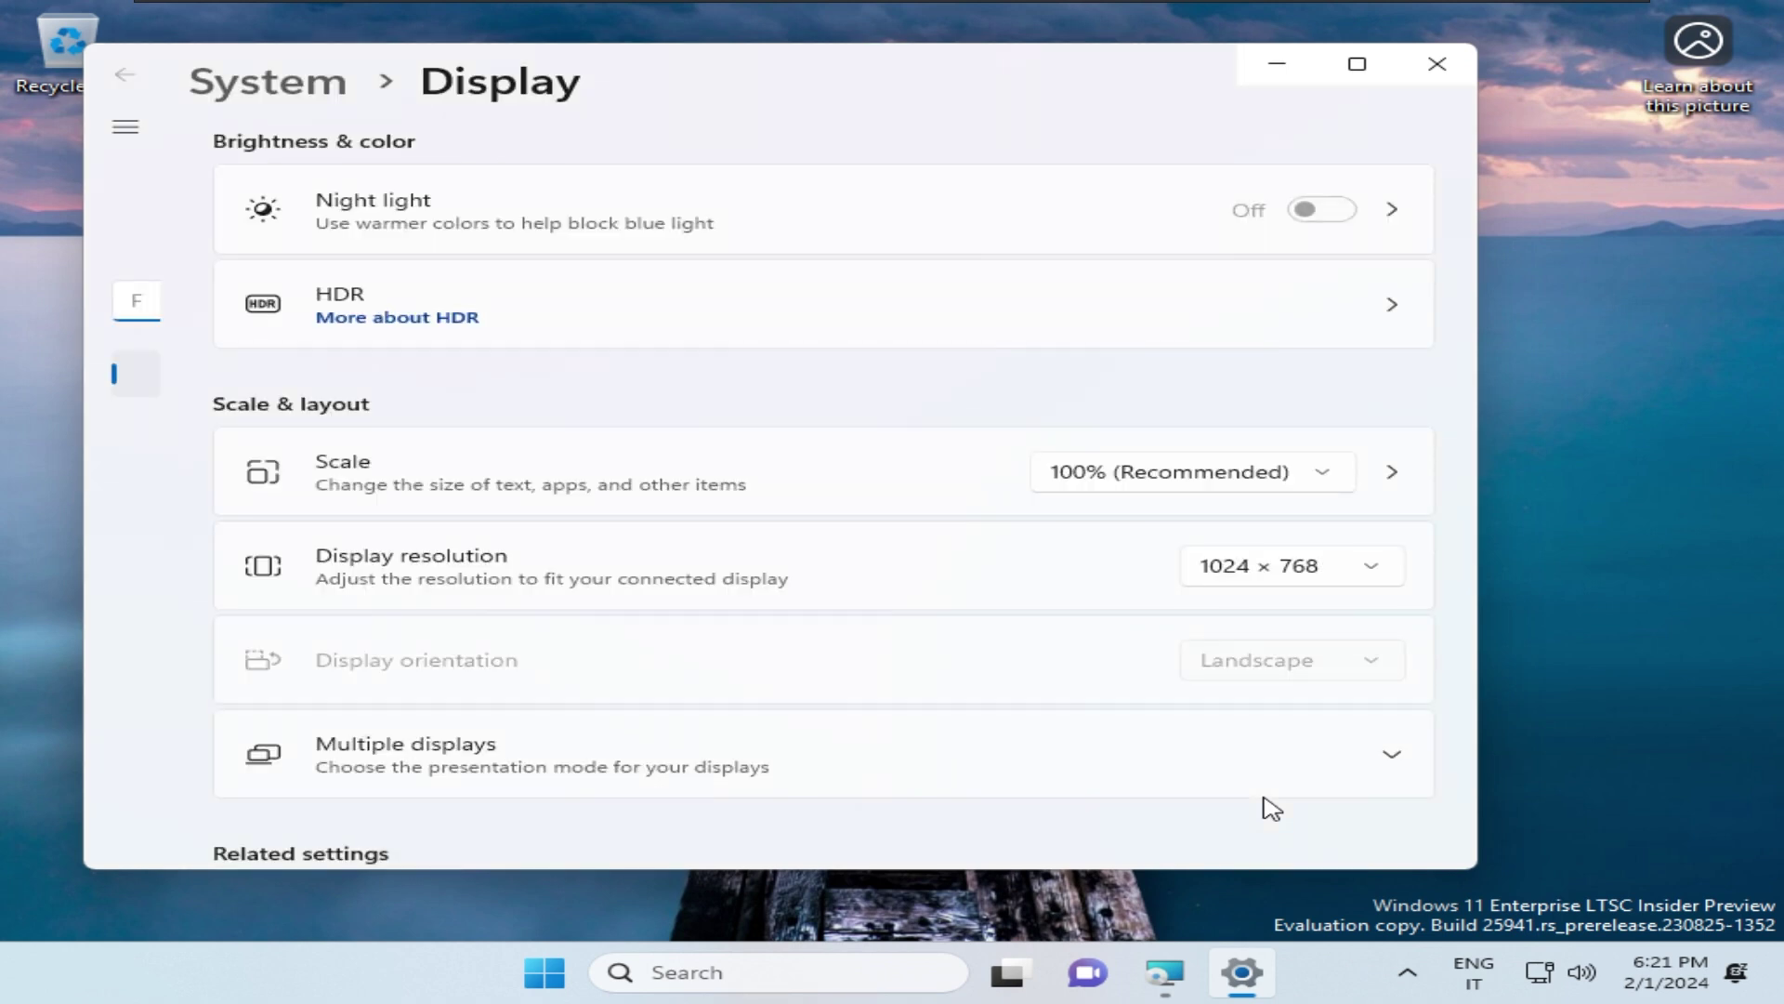
left_click(1293, 693)
scroll(1299, 660, "up", 5)
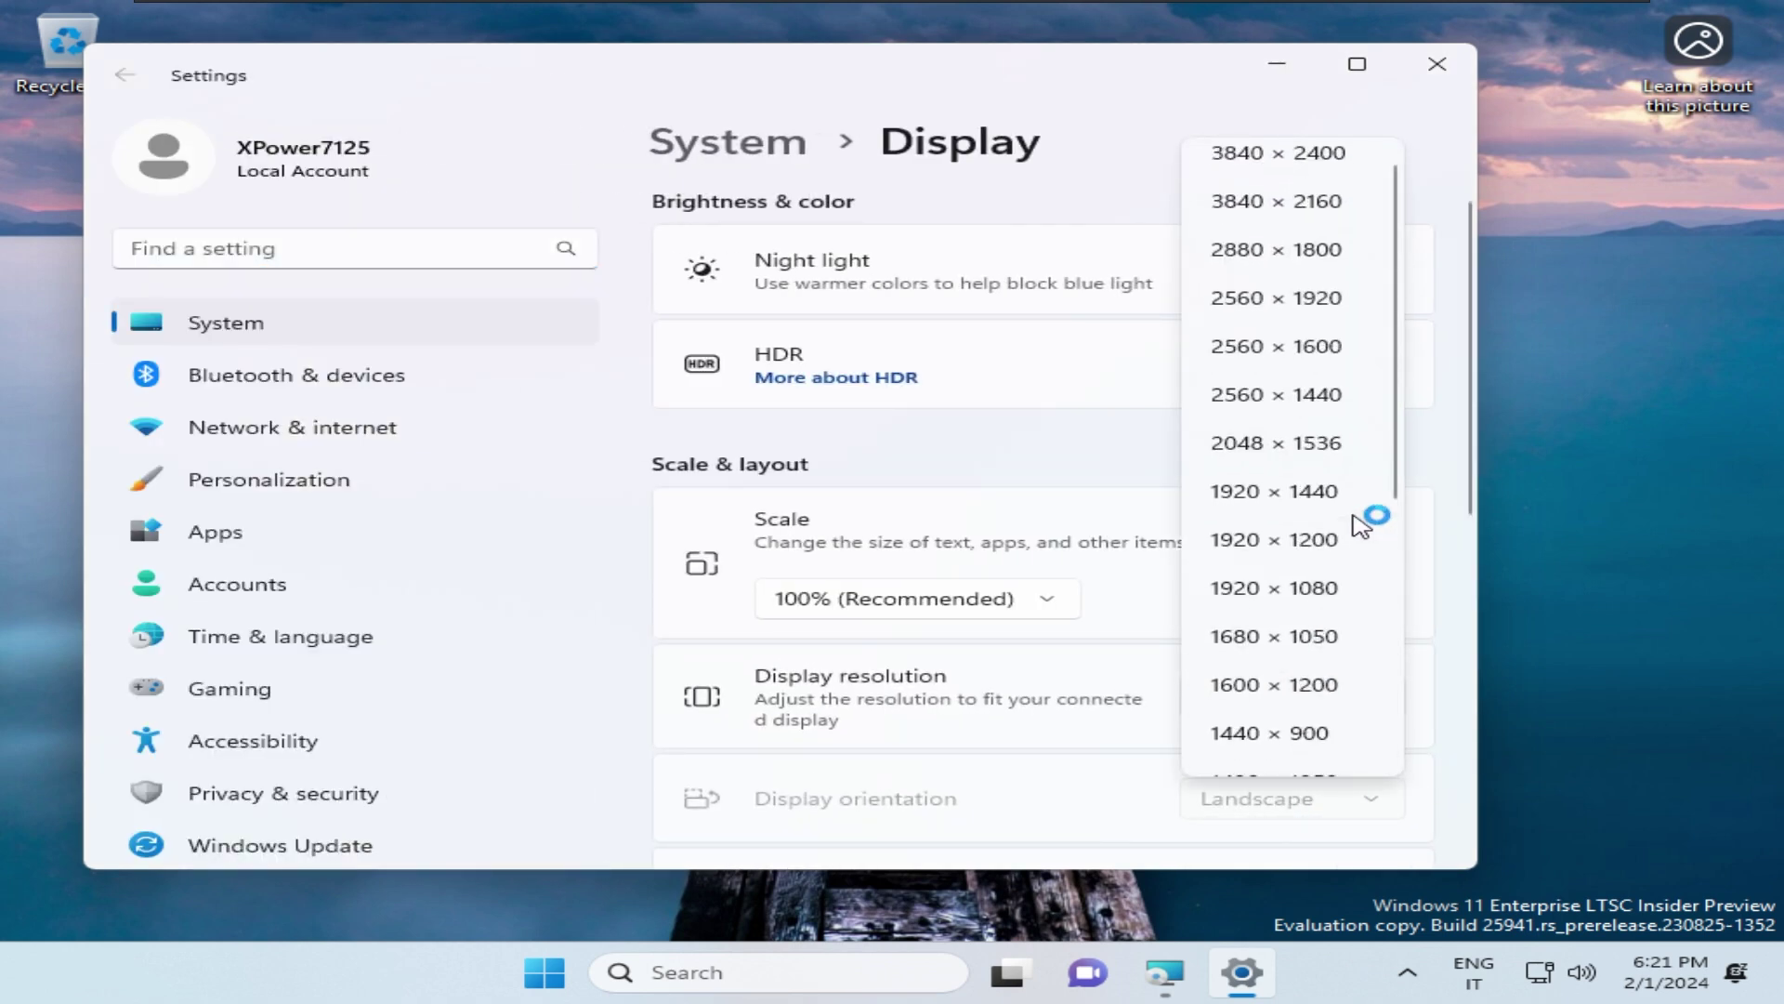
left_click(1301, 588)
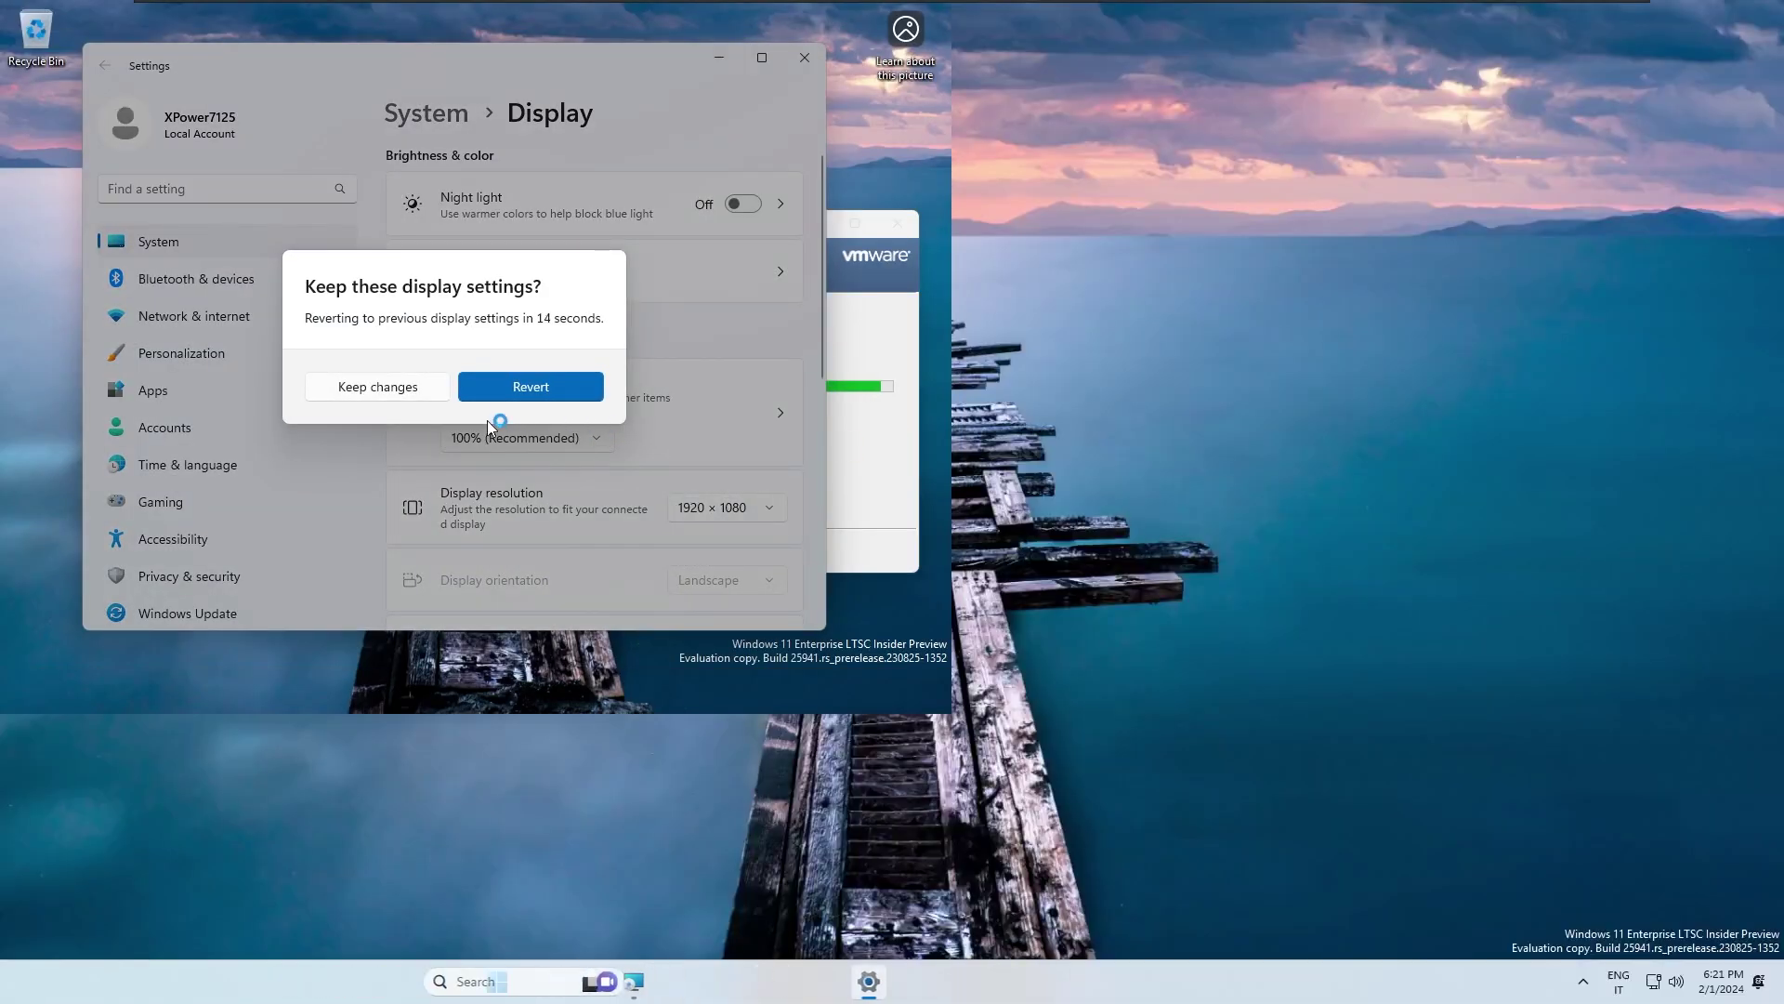
left_click(424, 387)
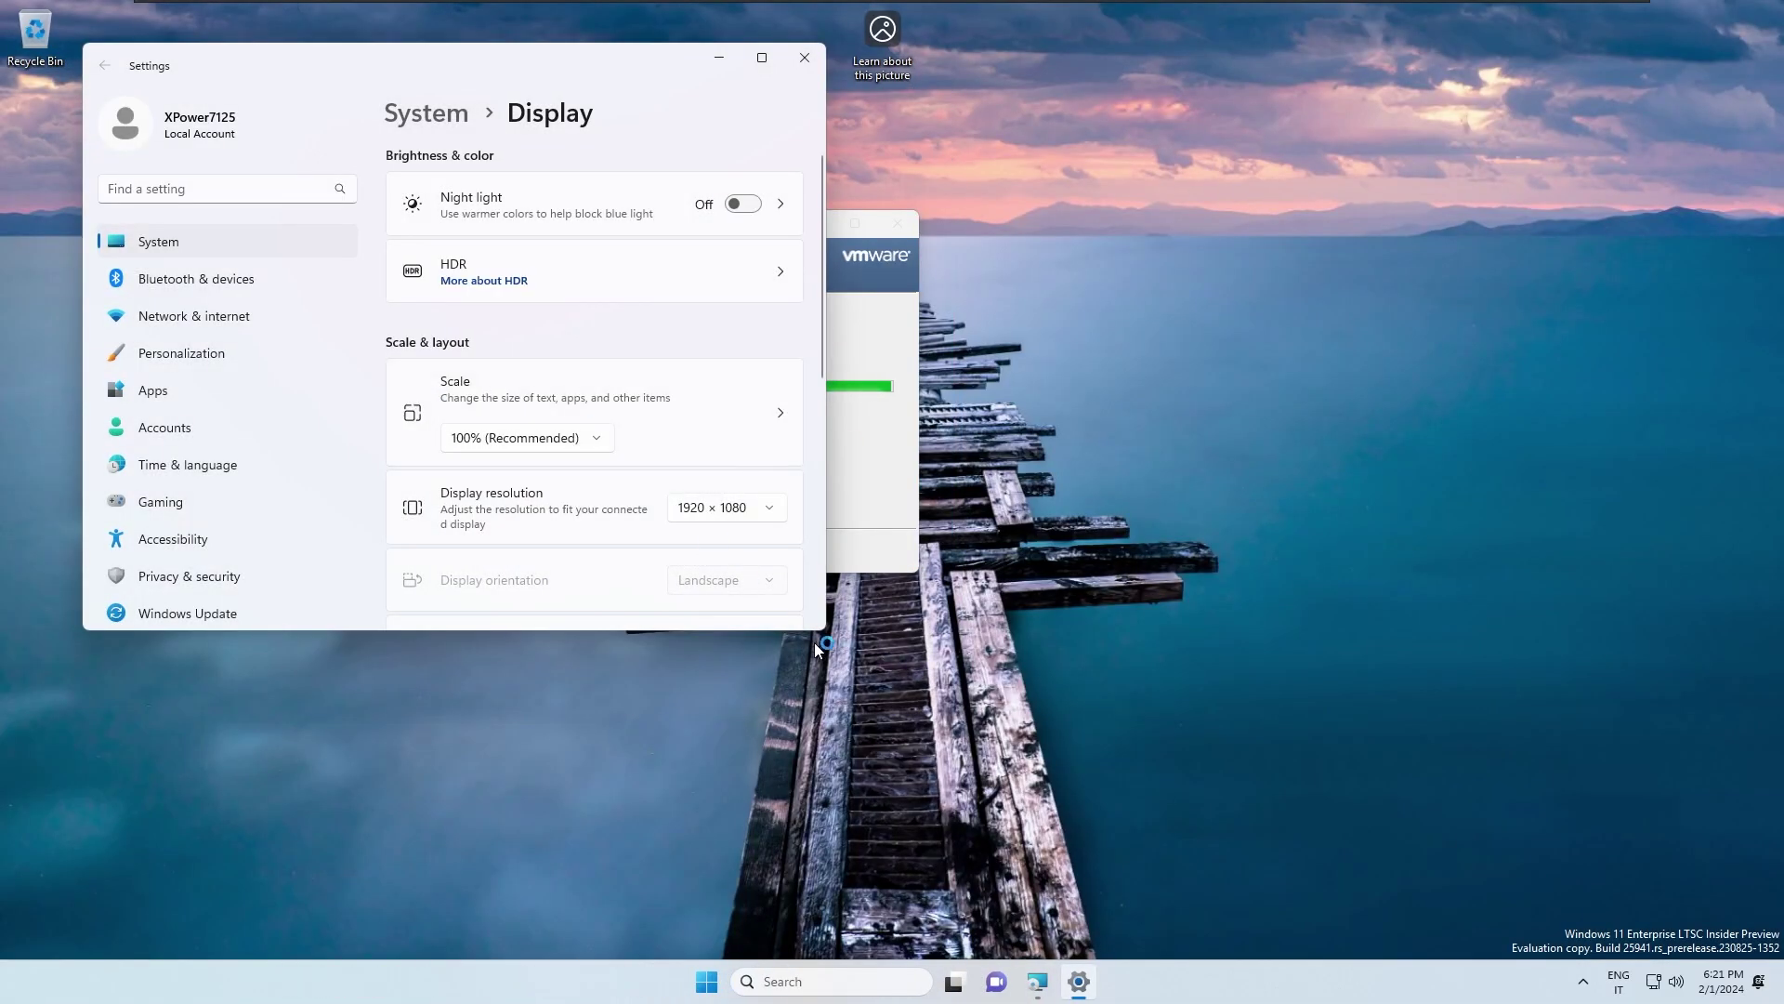
left_click_drag(824, 631, 1169, 916)
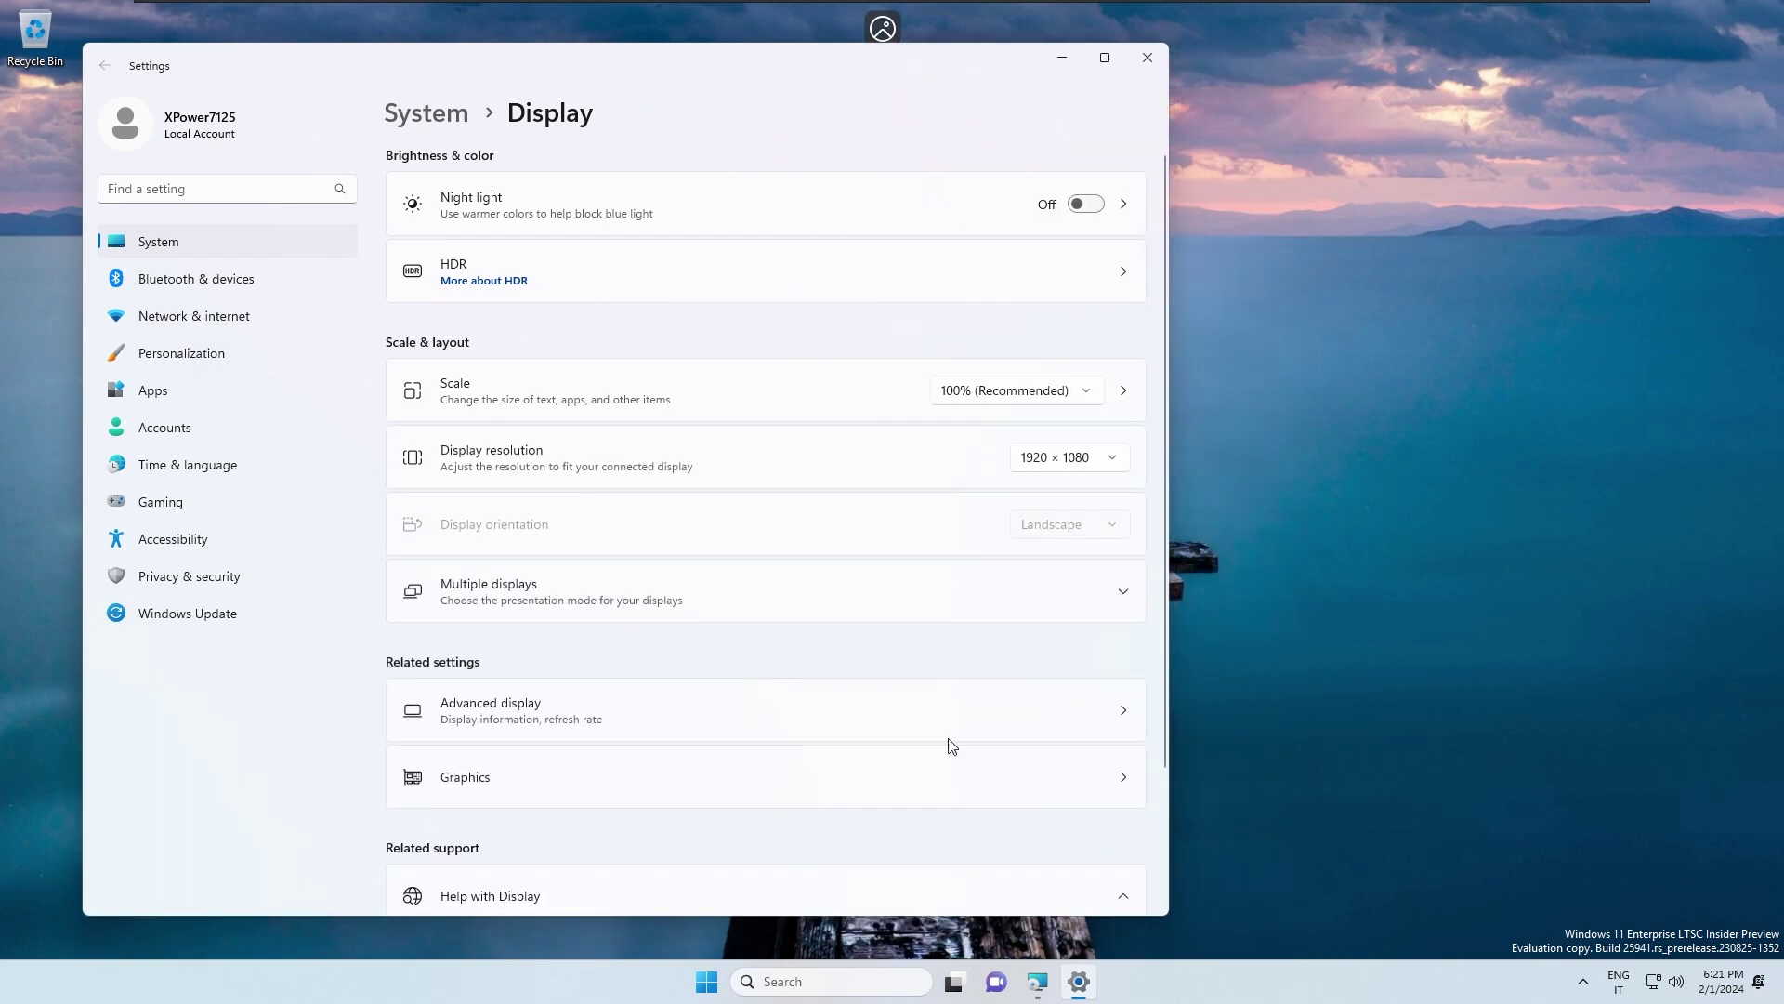
- Open the Personalization settings, and move the Learn about this picture icon to the desktop's upper-right corner
left_click(266, 357)
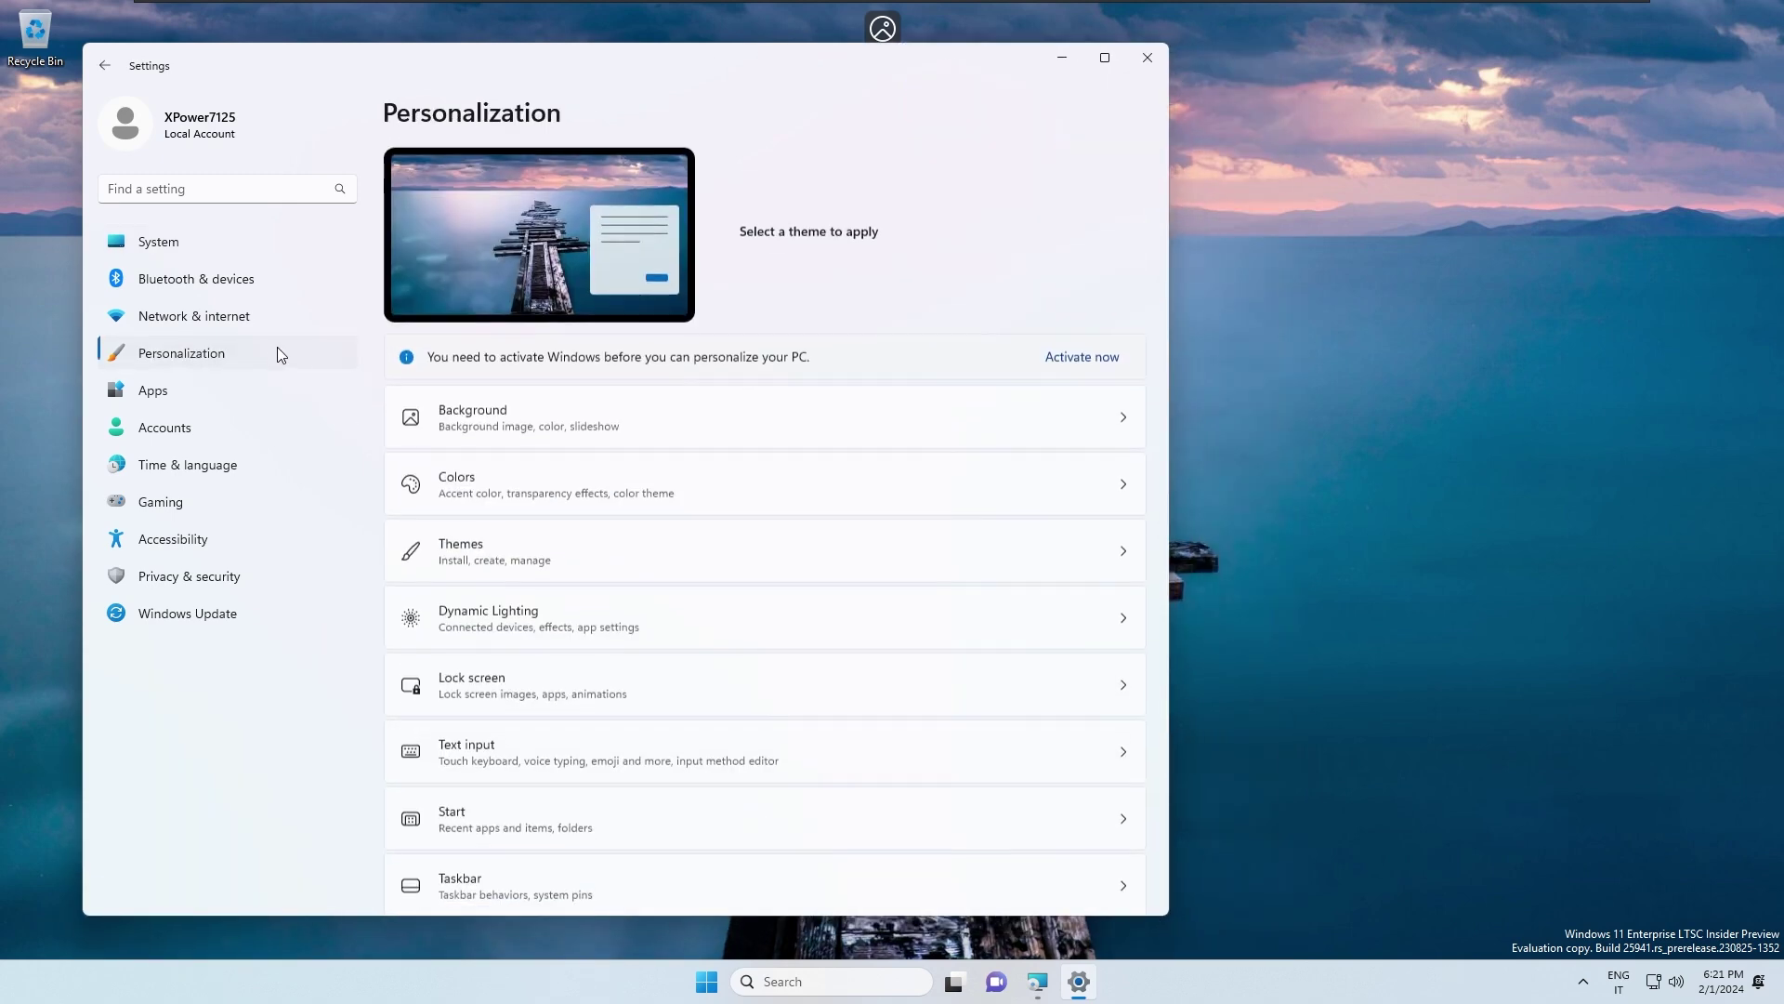
key("super+d")
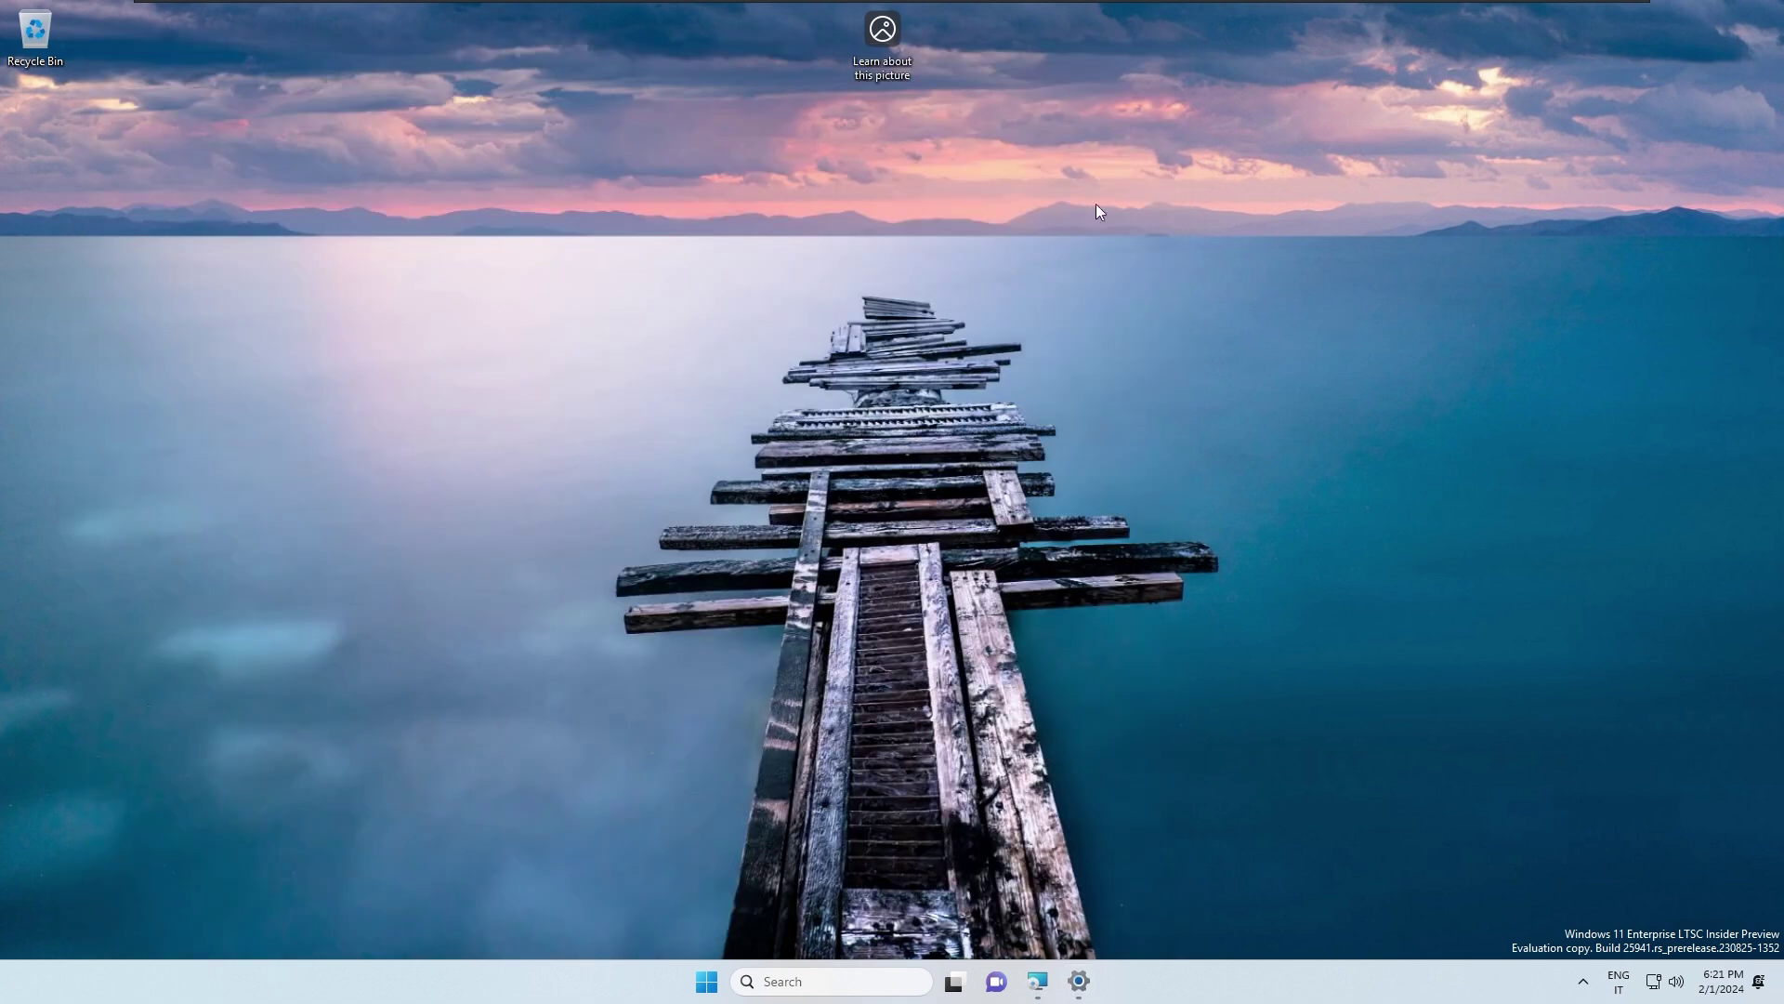
left_click_drag(1773, 57, 1771, 56)
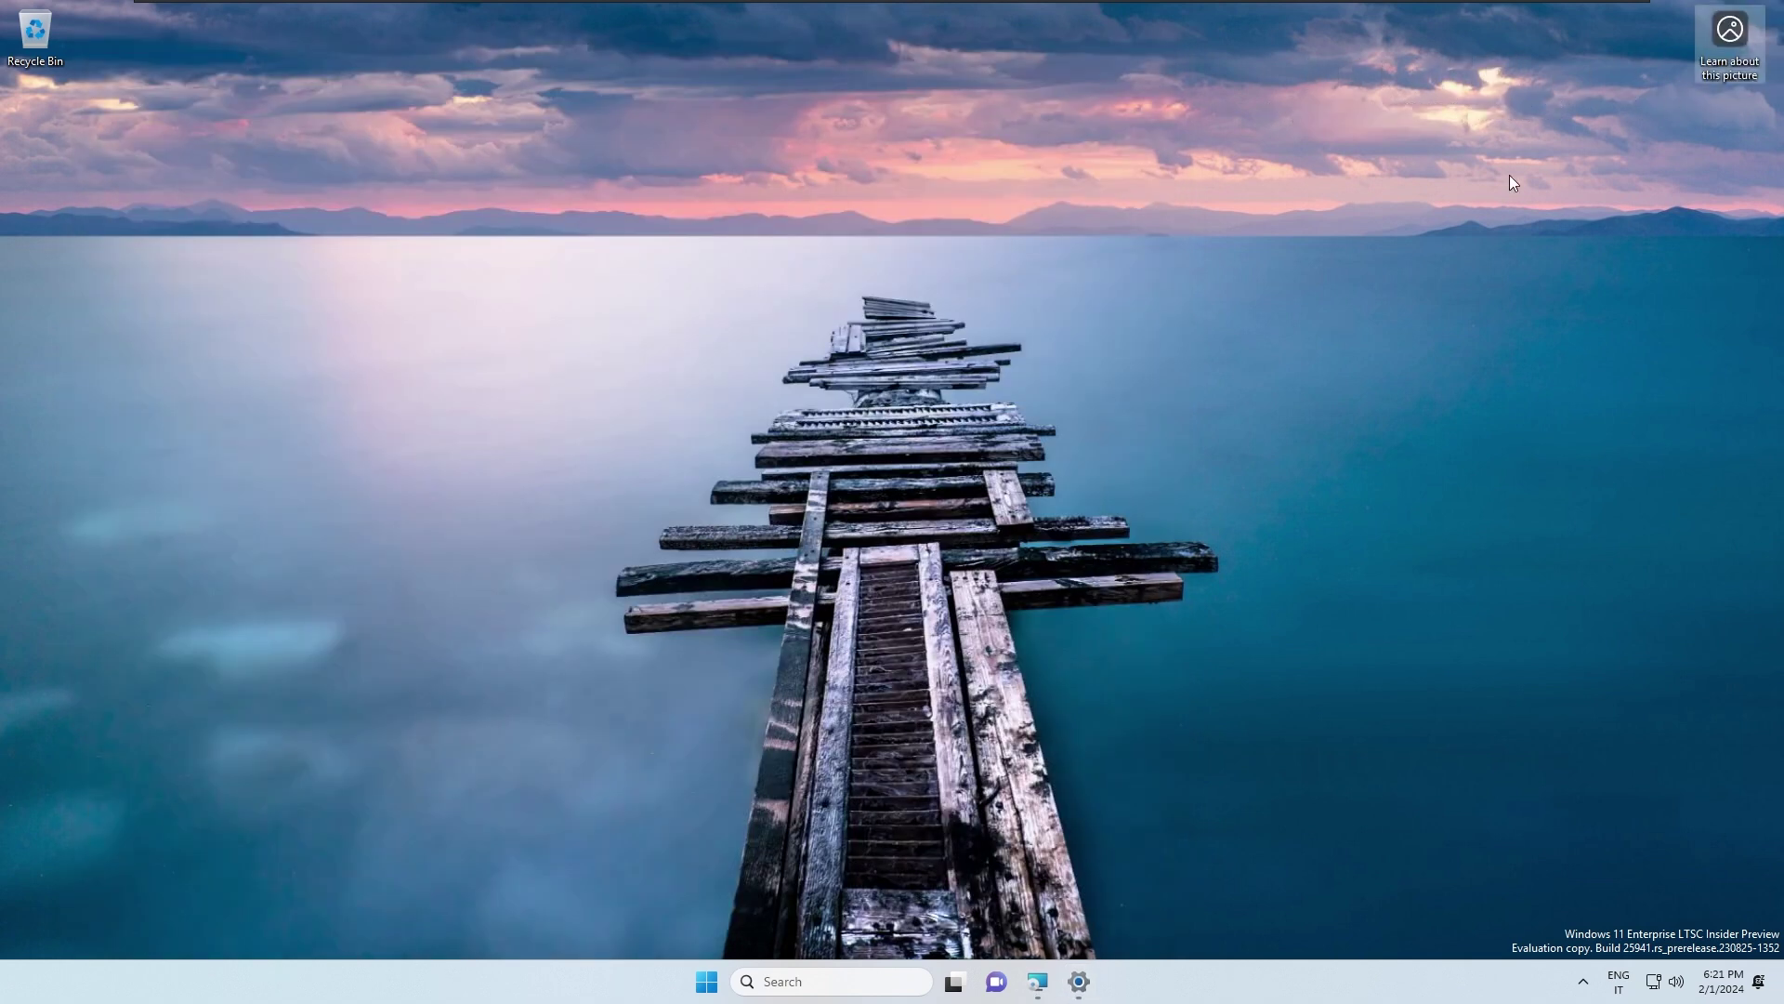
- Apply the dark theme with the blue bloom wallpaper in Personalization, and show the desktop
key("super+d")
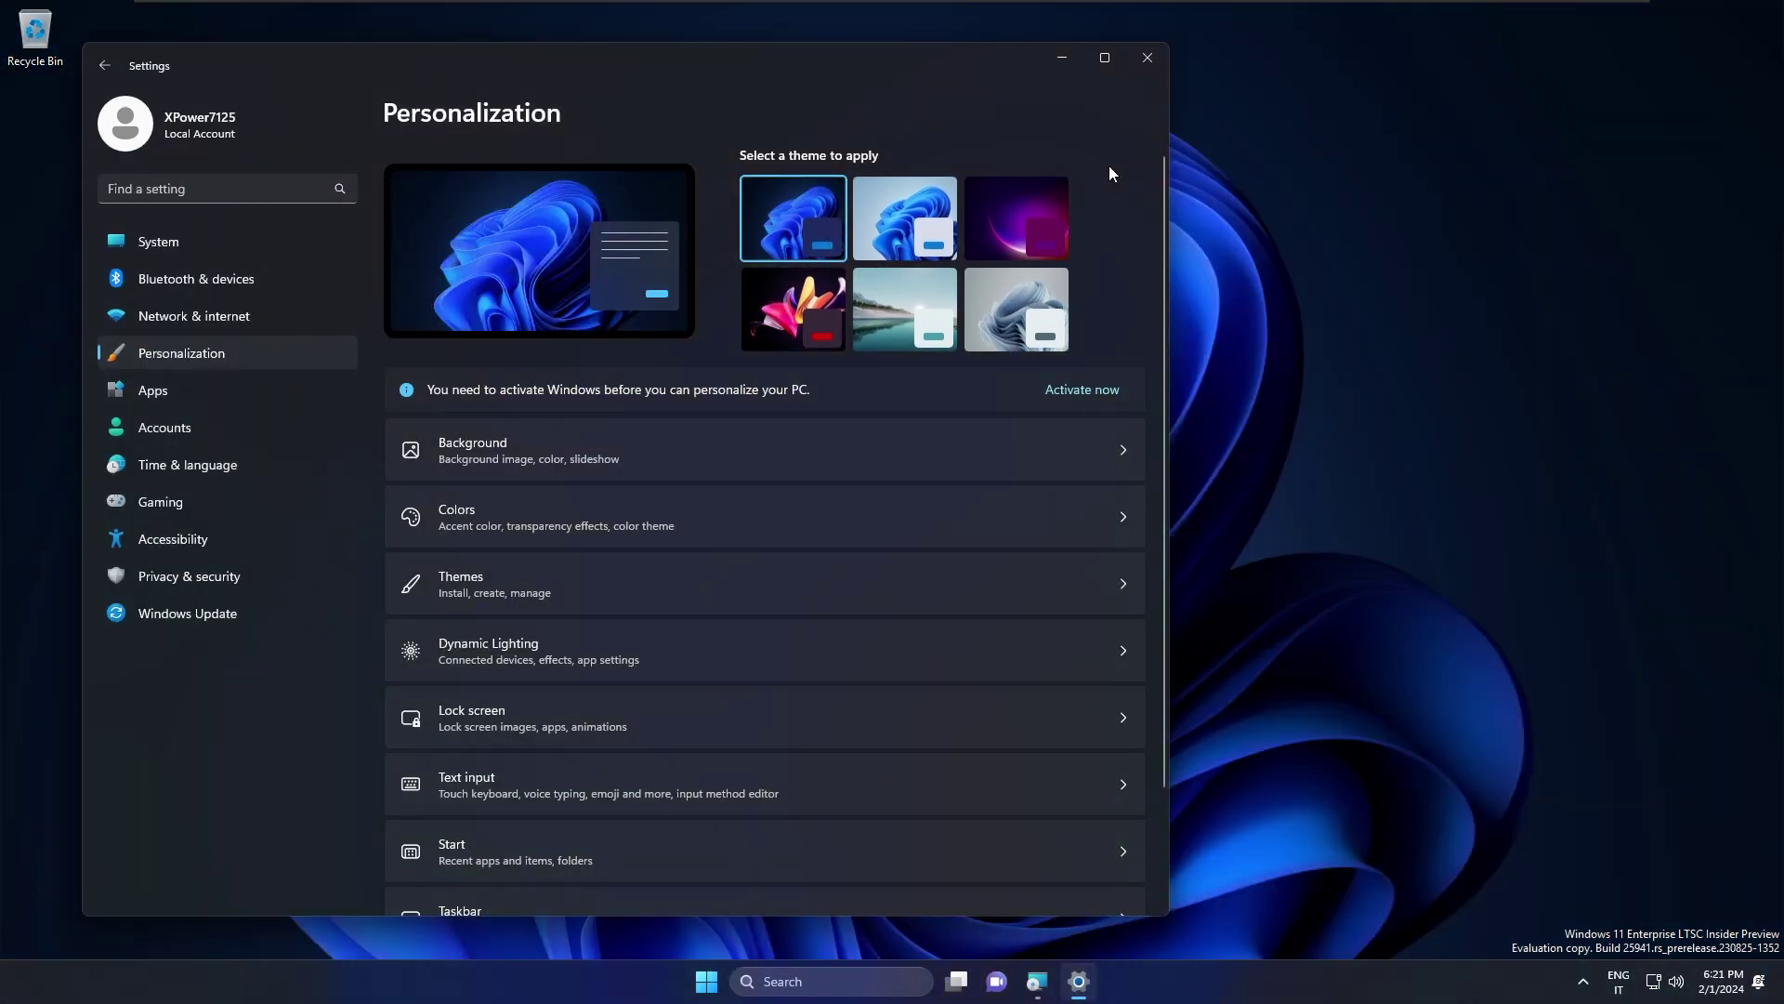
key("super+d")
key("super")
key("super")
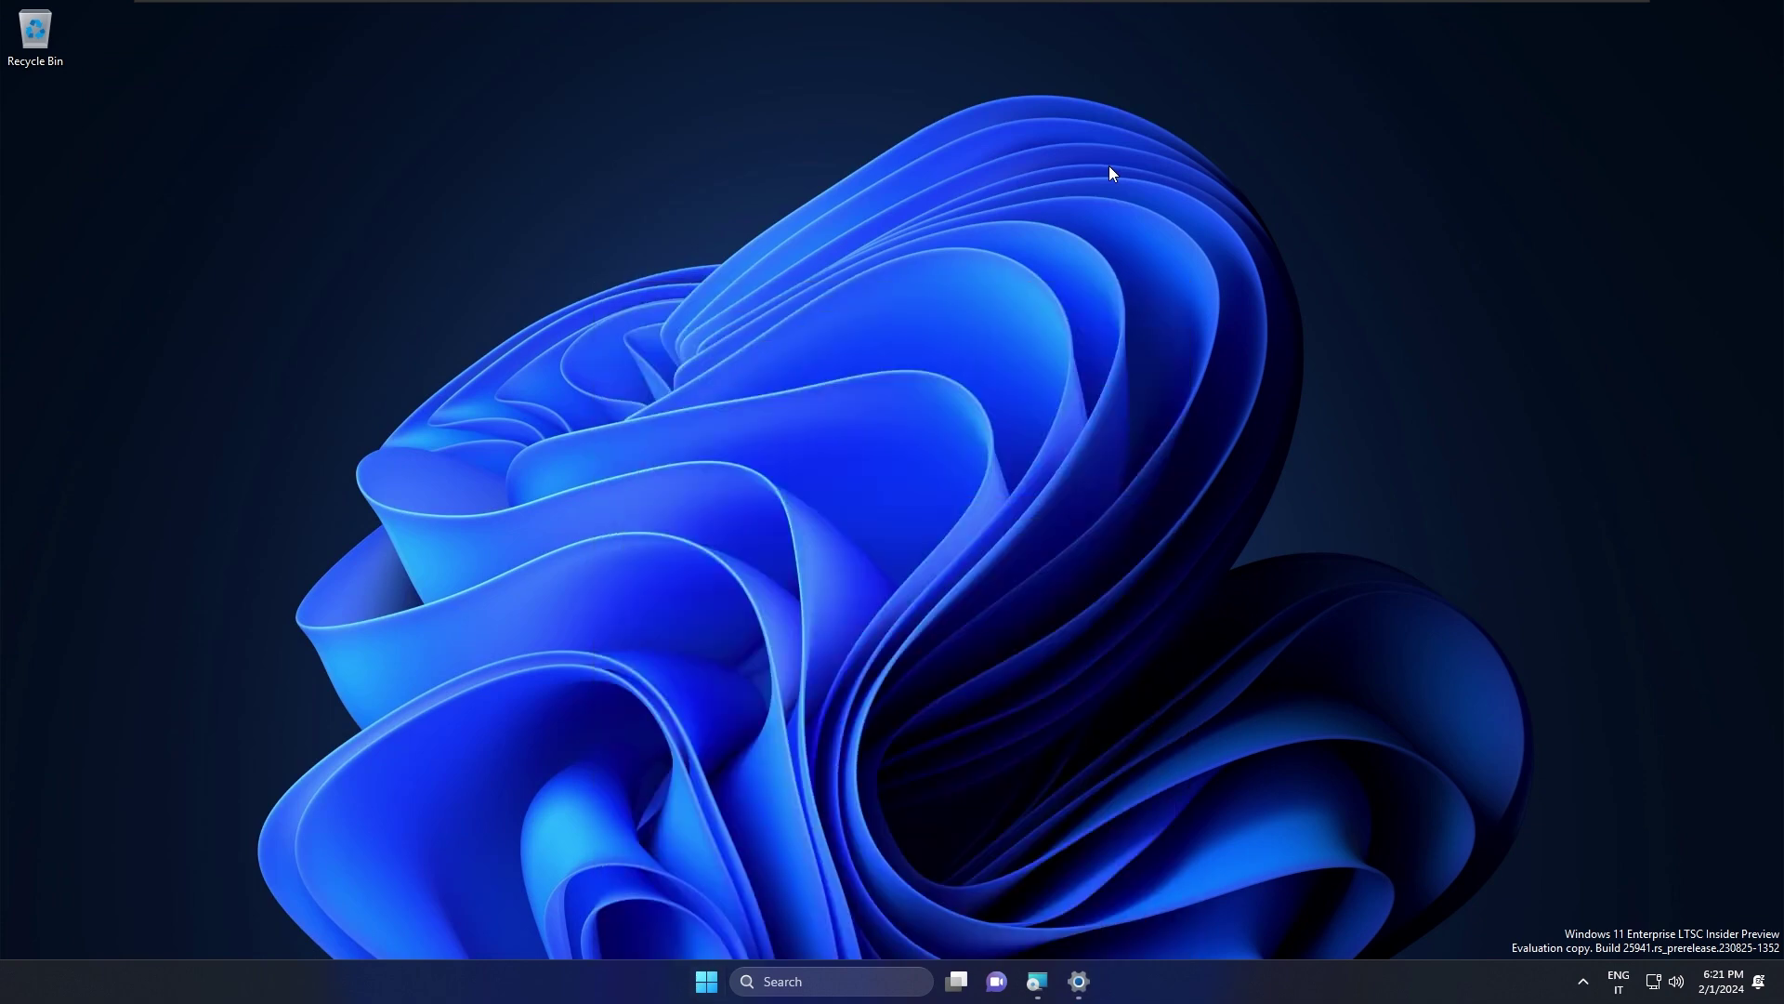
- Open Windows Security from the list of all apps to view its Security at a glance page
key("super")
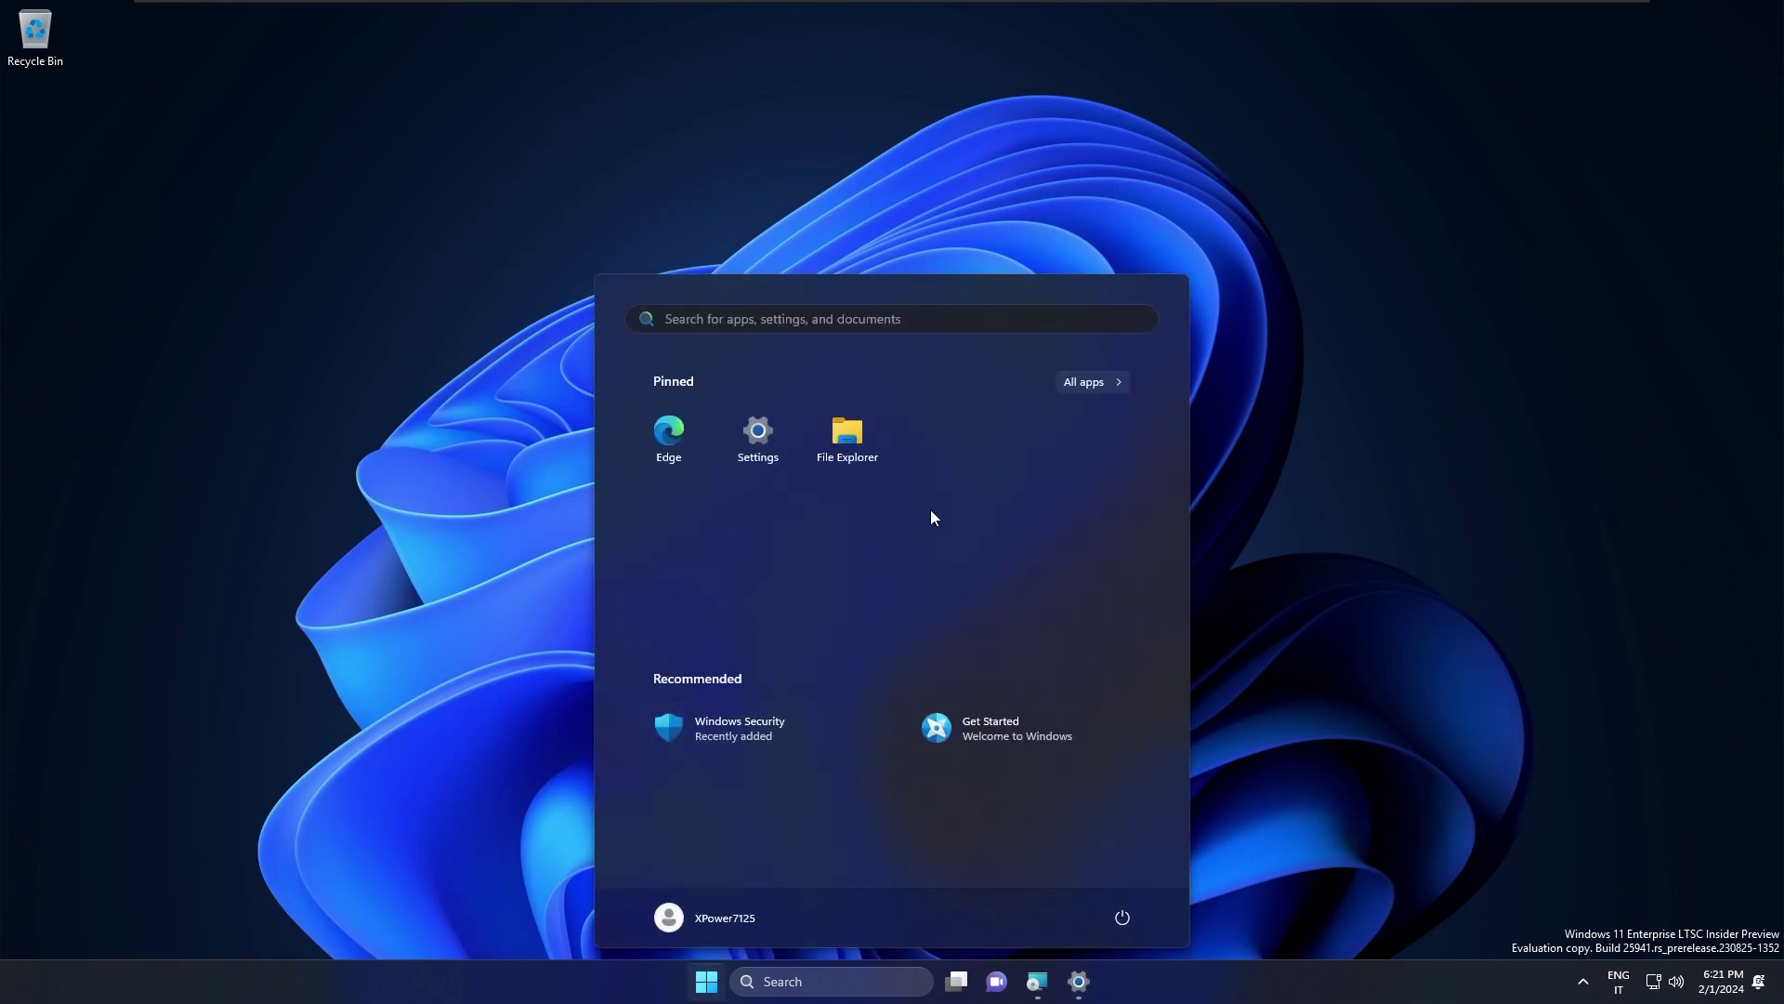
left_click(1099, 383)
scroll(996, 572, "down", 3)
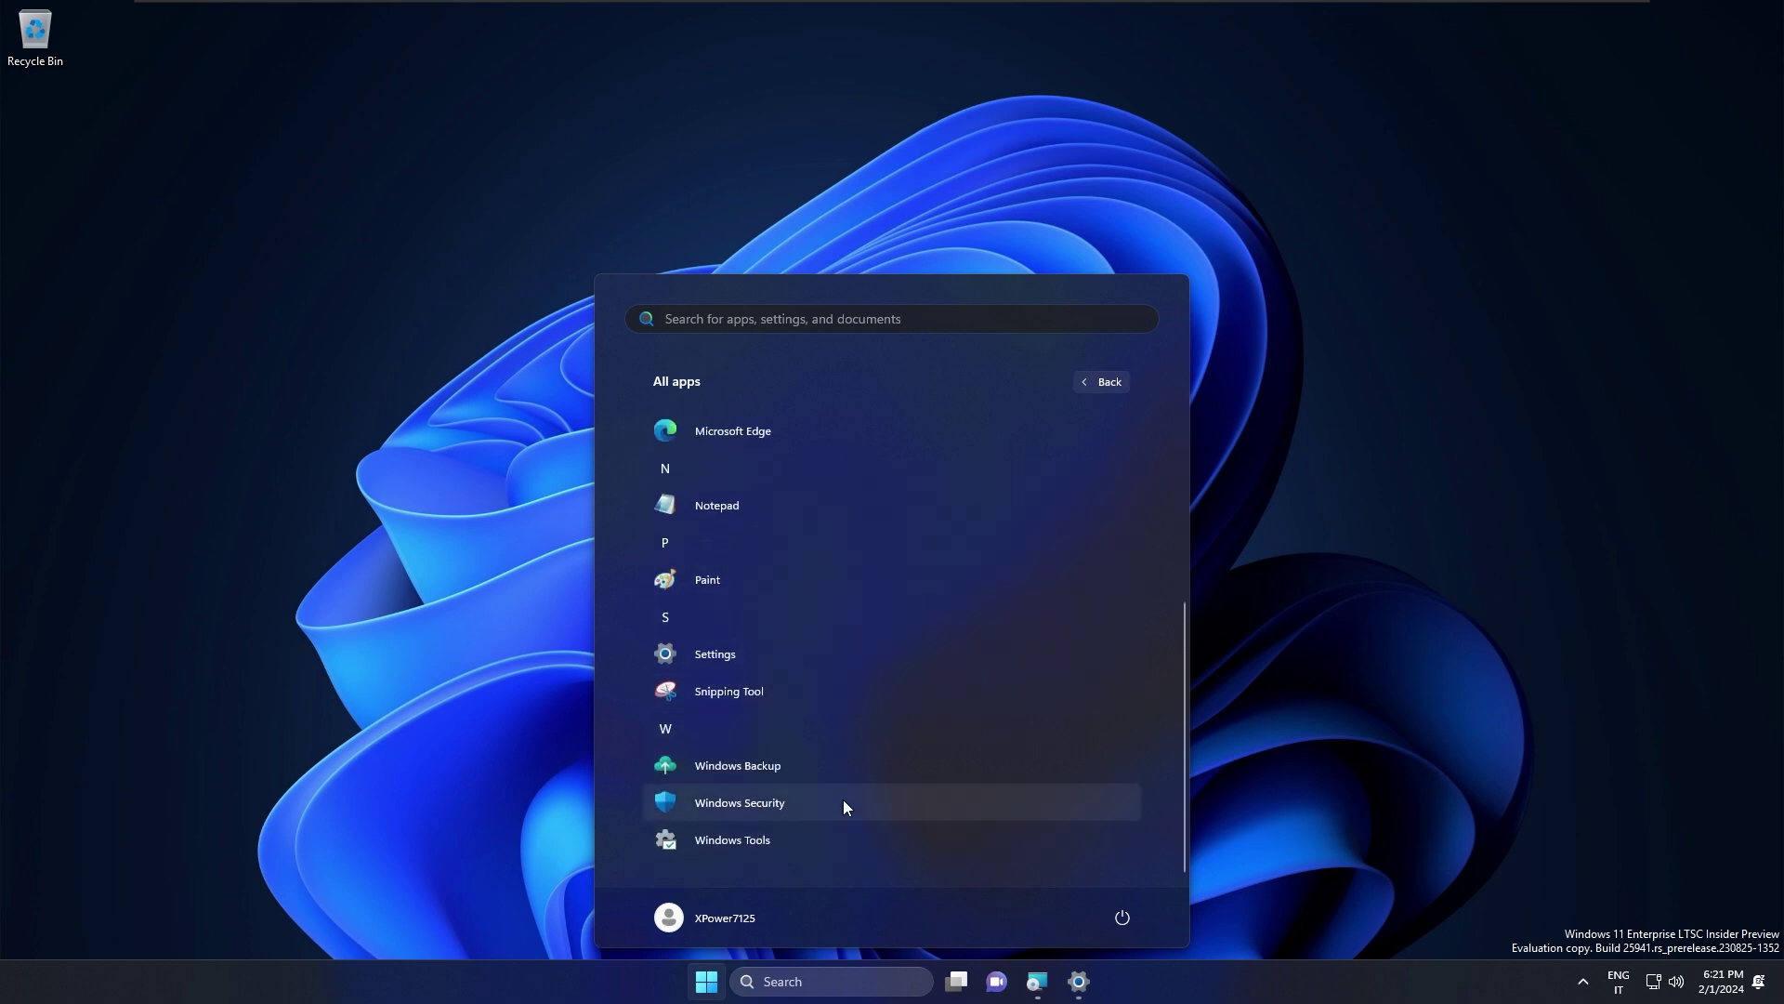
left_click(844, 803)
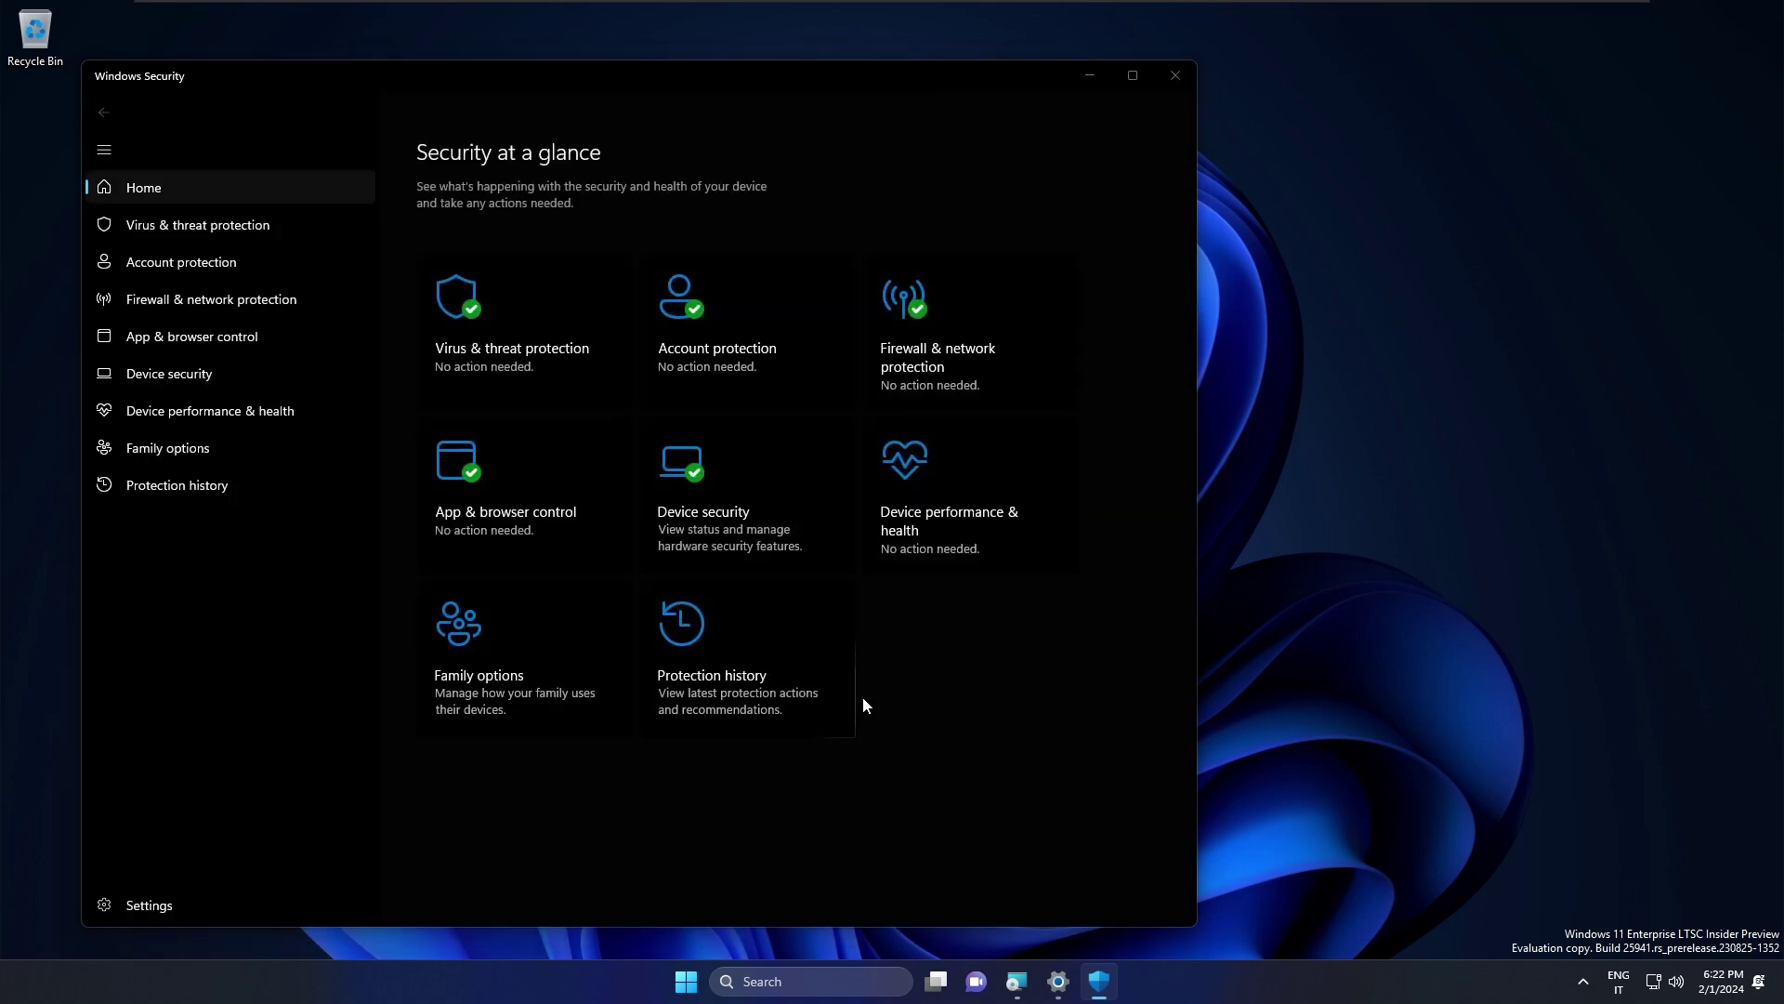
- Open This PC in File Explorer, and view the properties of Local Disk (C:)
key("super+e")
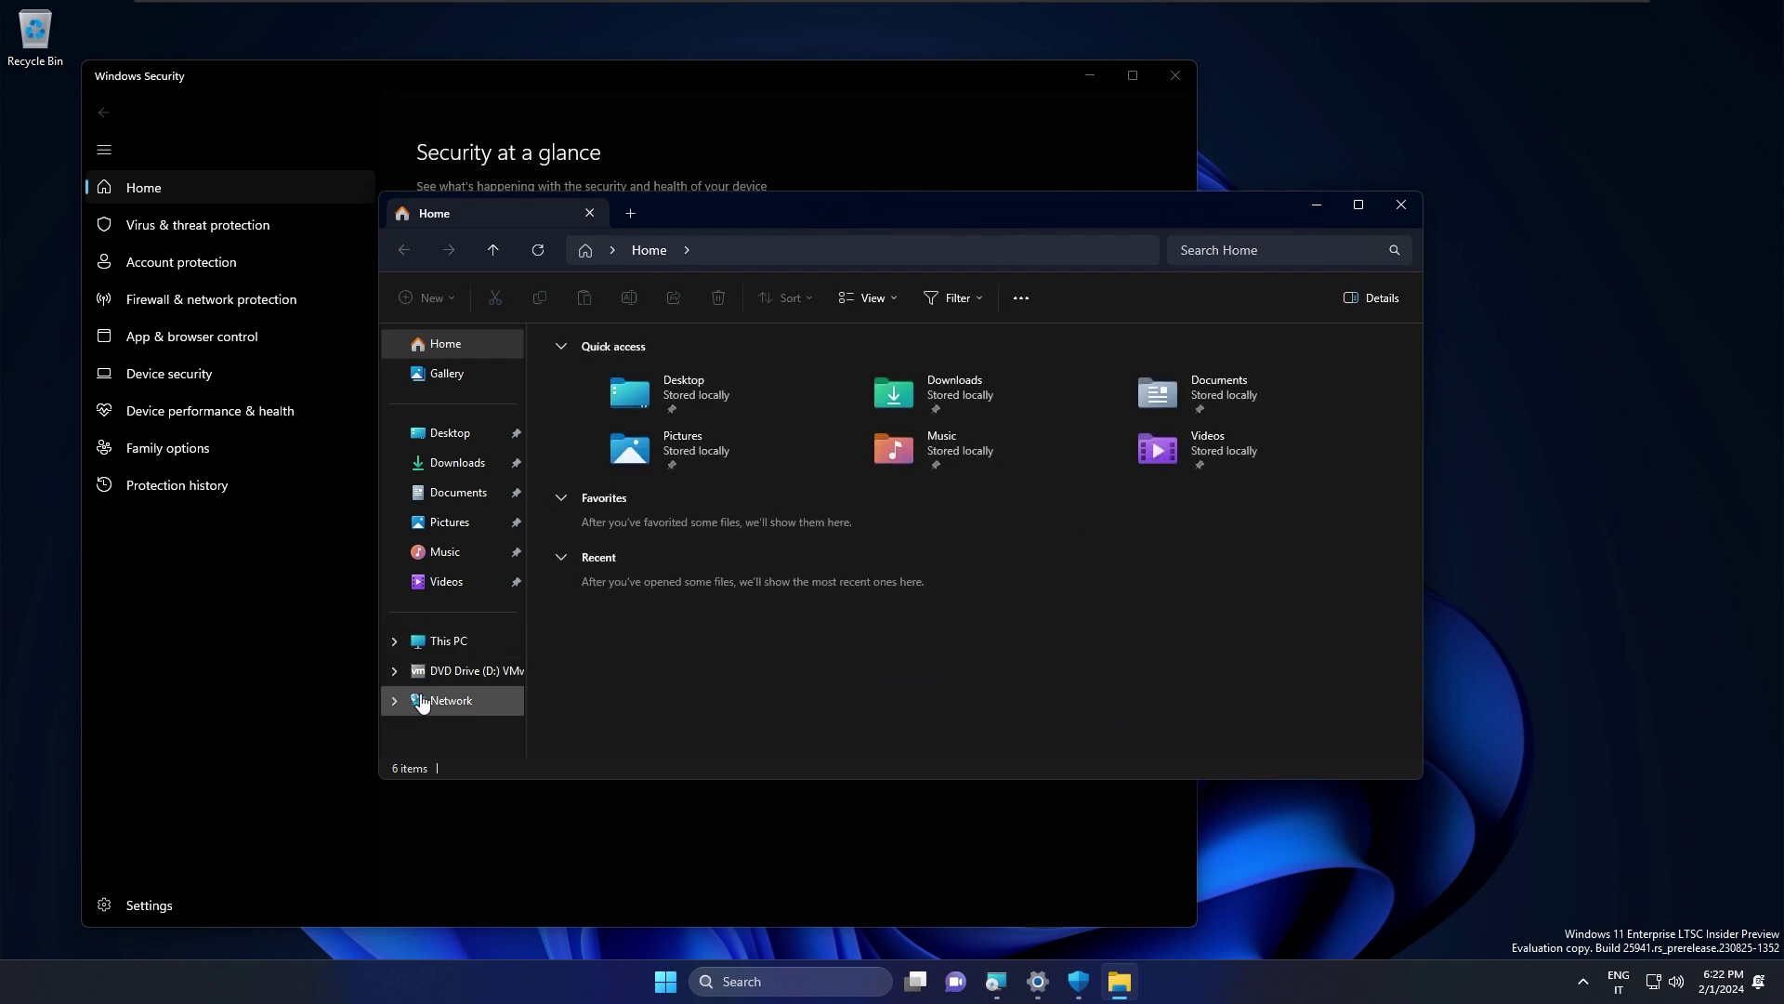
left_click(442, 641)
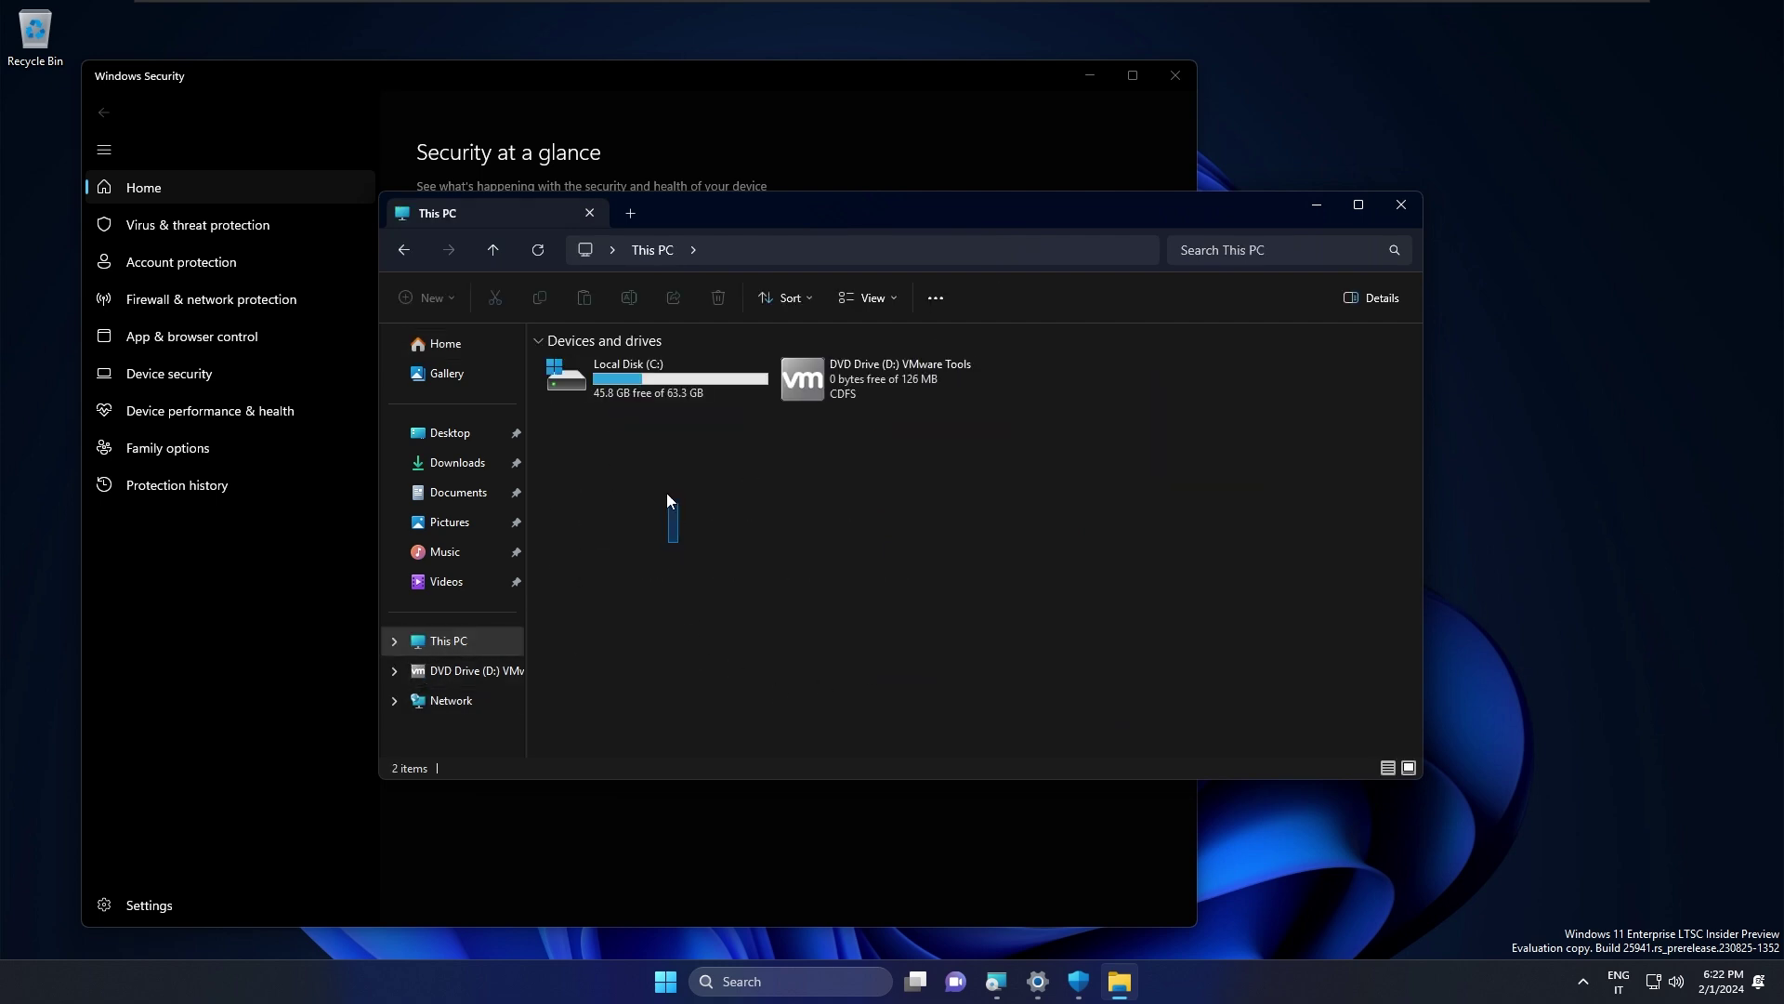
left_click_drag(682, 448, 682, 386)
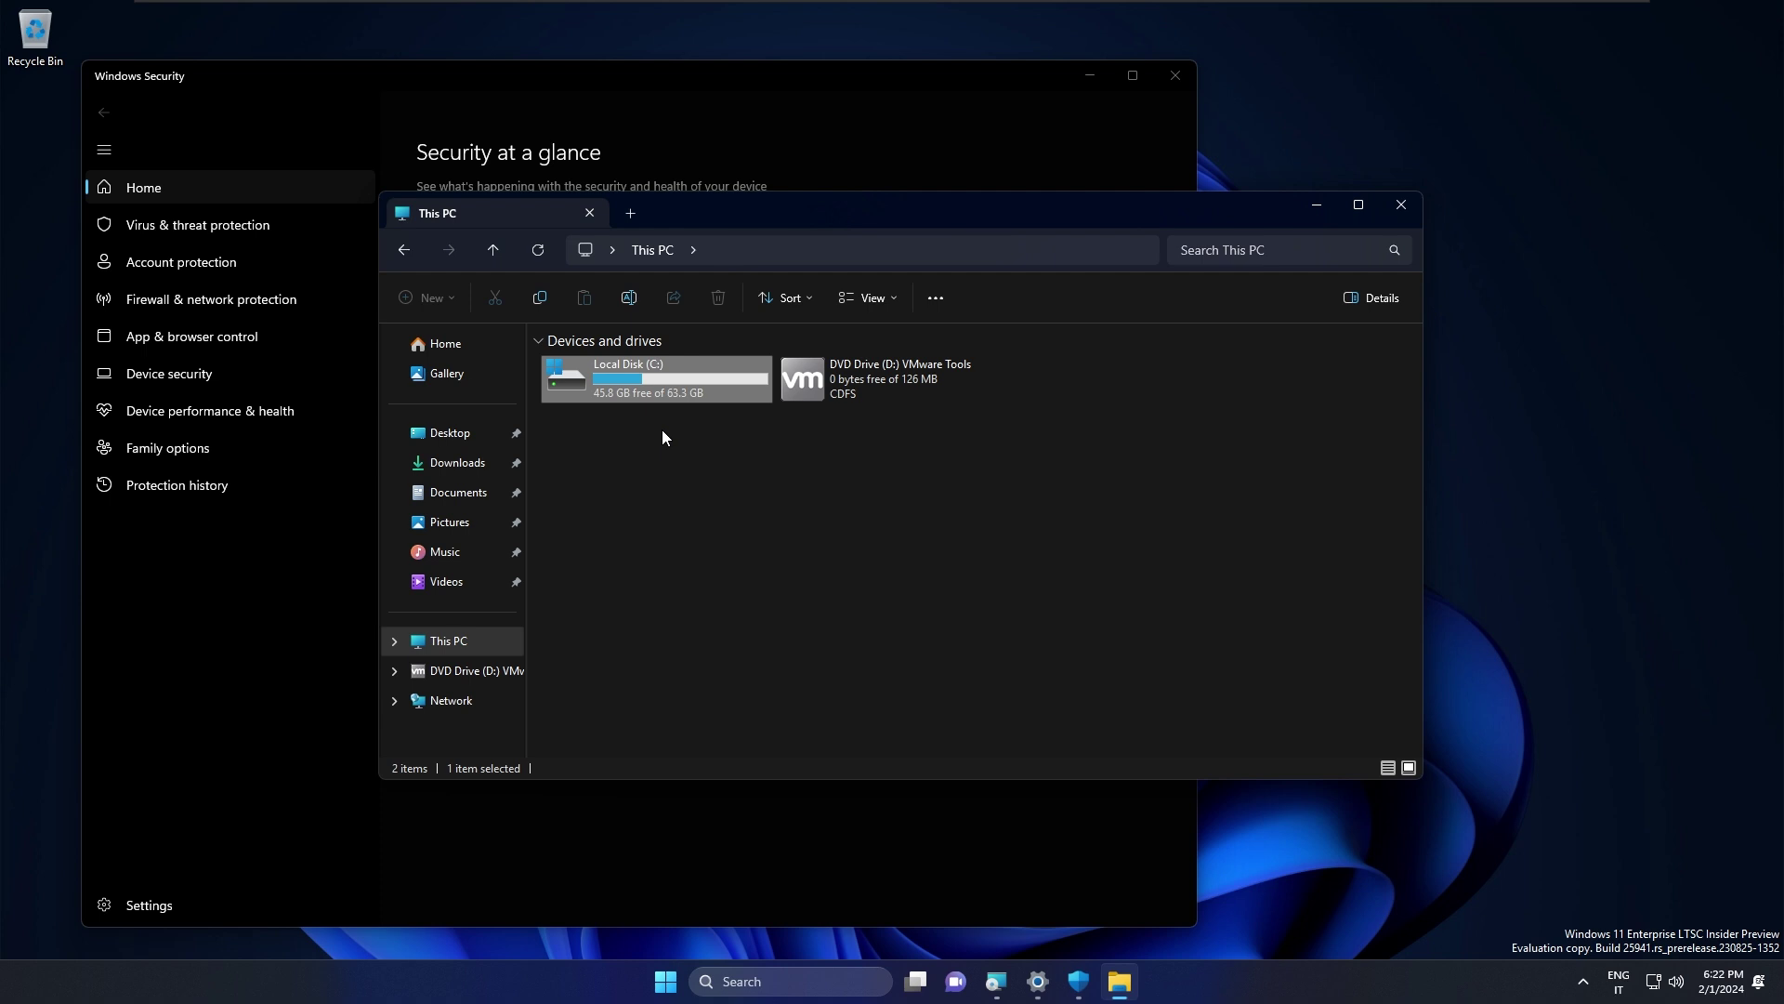
key("alt+Return")
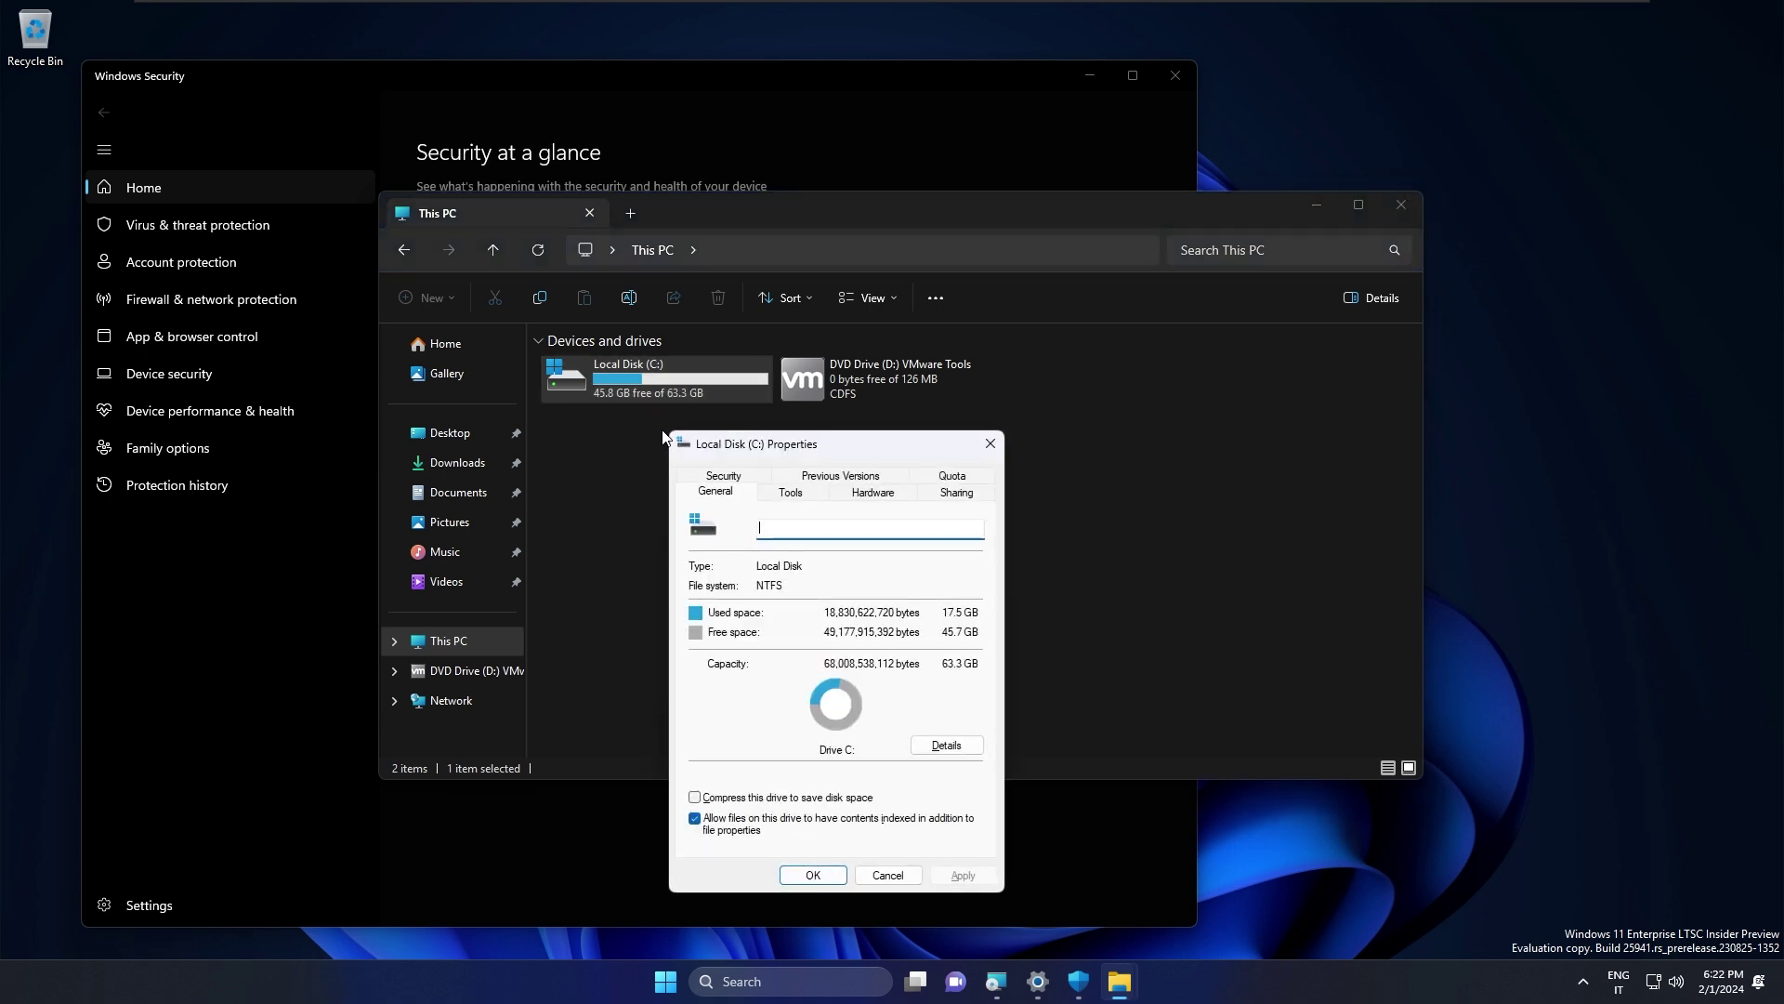
- Close the Local Disk (C:) properties, File Explorer and Windows Security windows
left_click(991, 443)
left_click(1347, 307)
left_click(987, 513)
key("alt+F4")
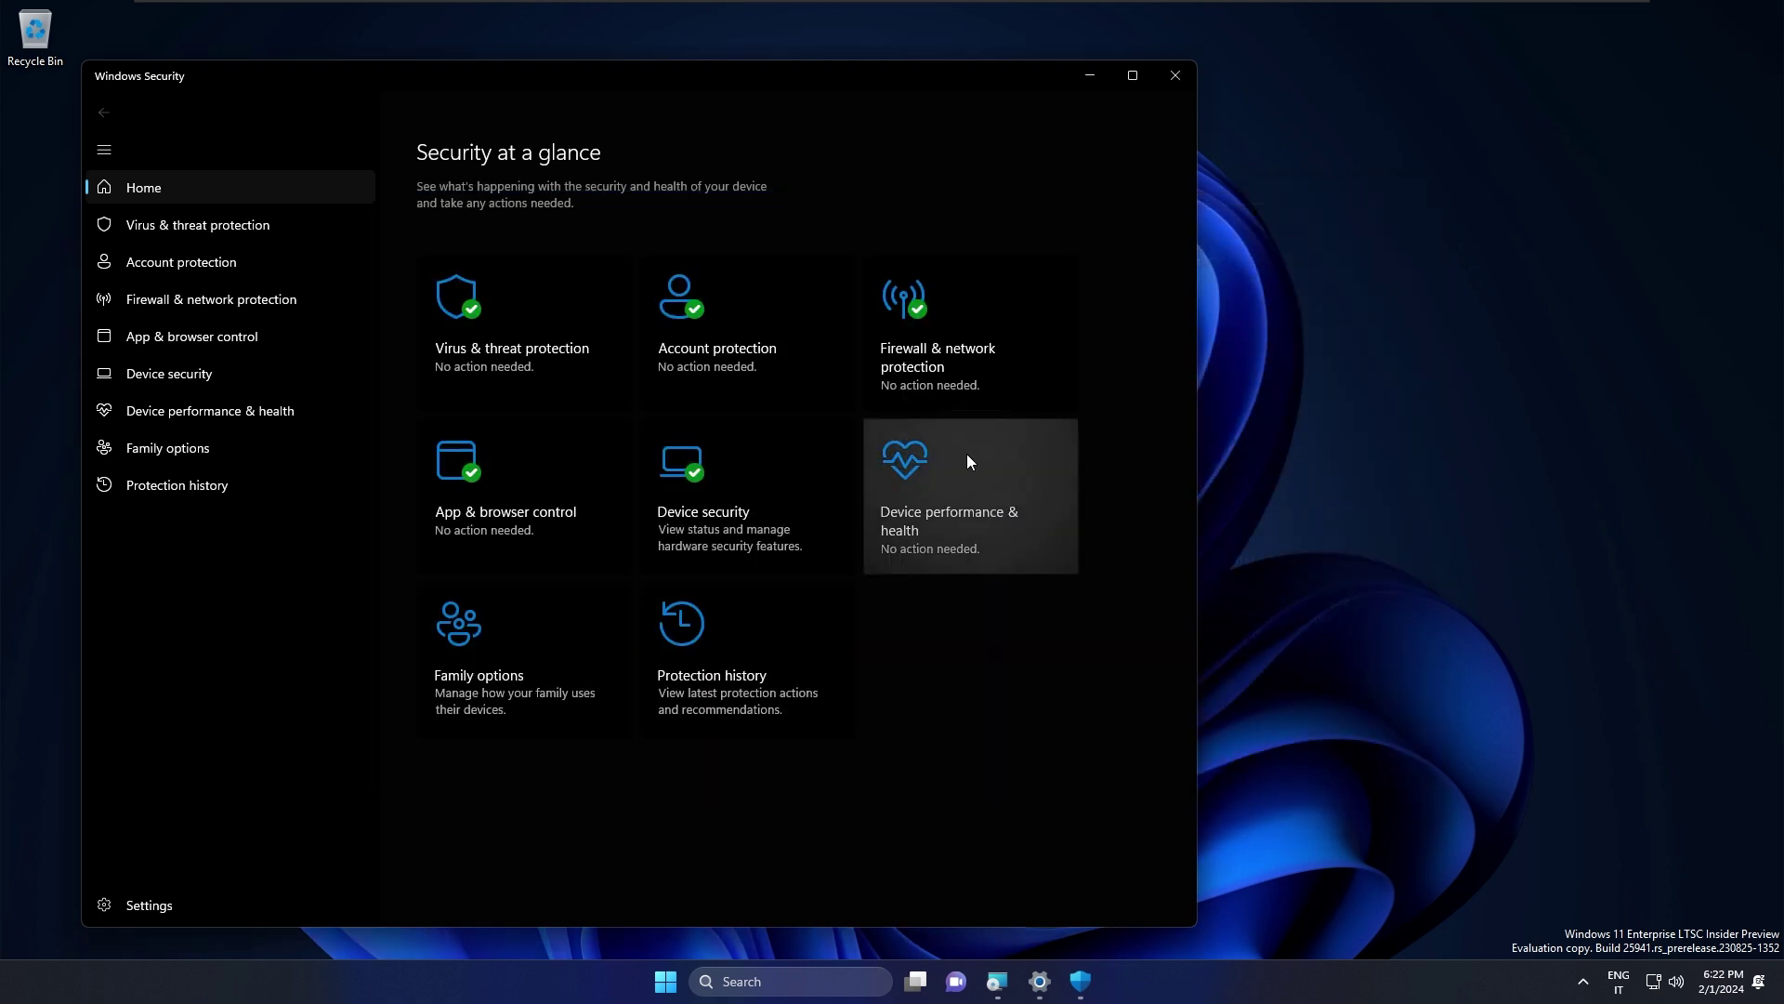
key("alt+F4")
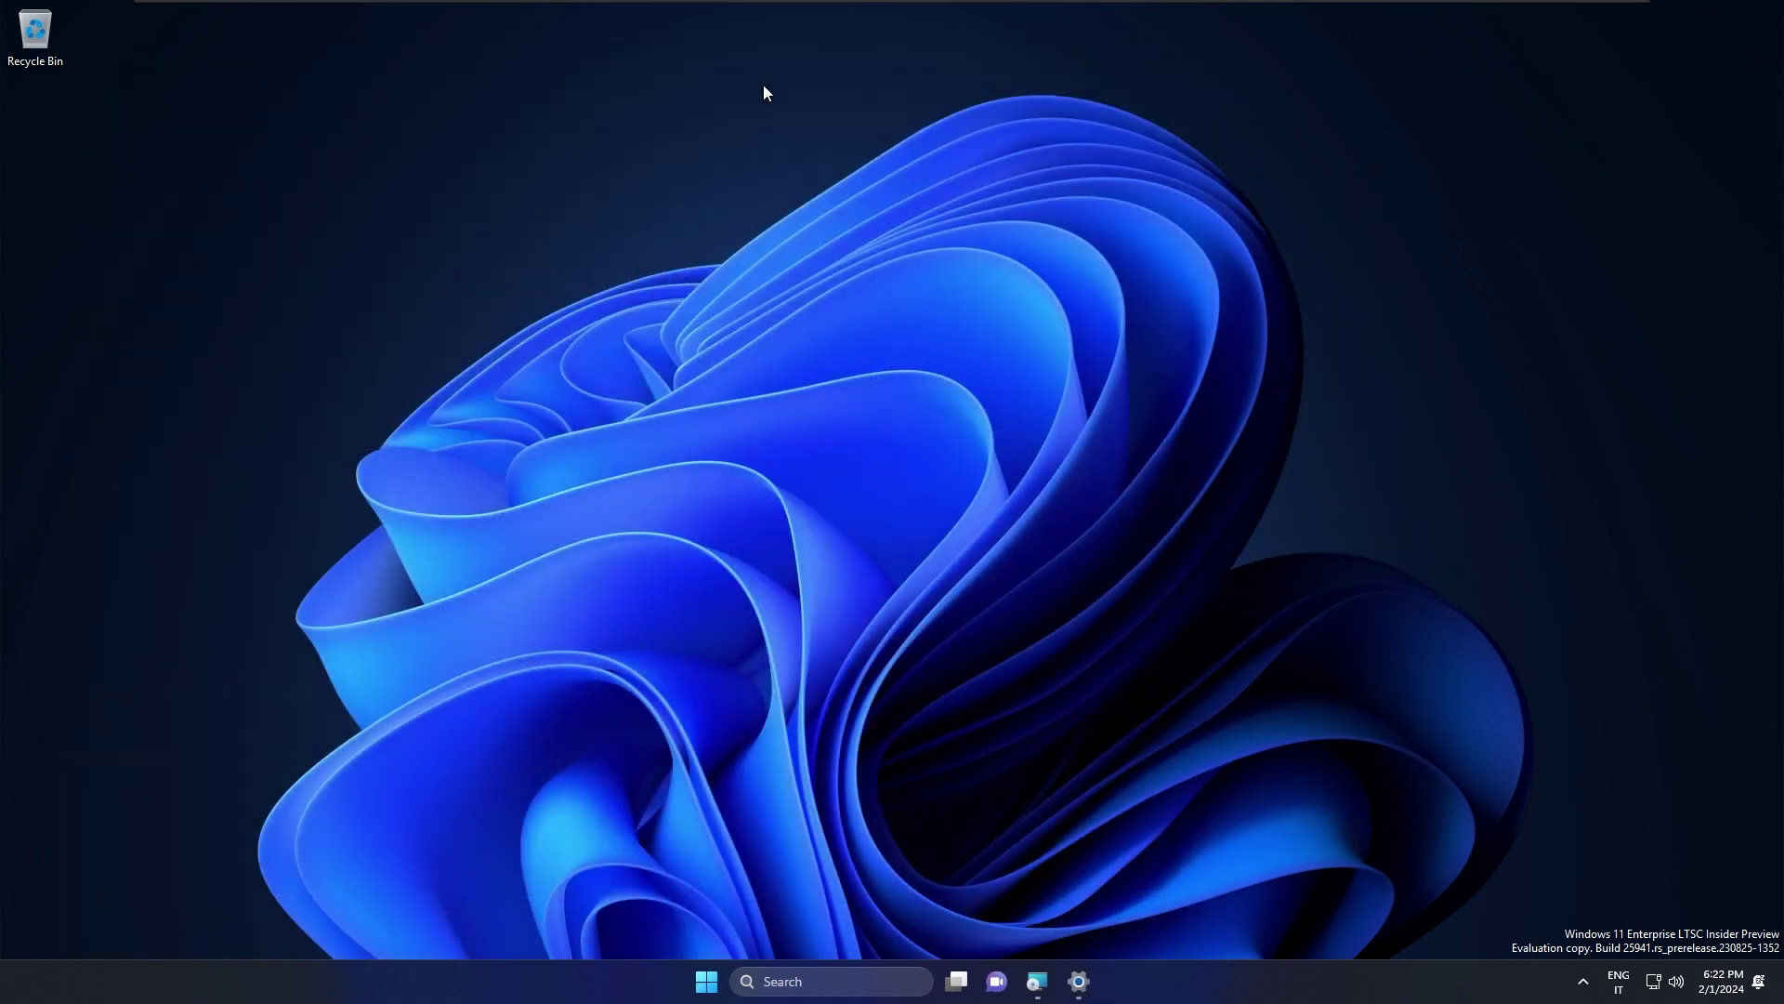
- Apply the light theme with the lake landscape, and try switching to its next desktop background
key("alt+Tab")
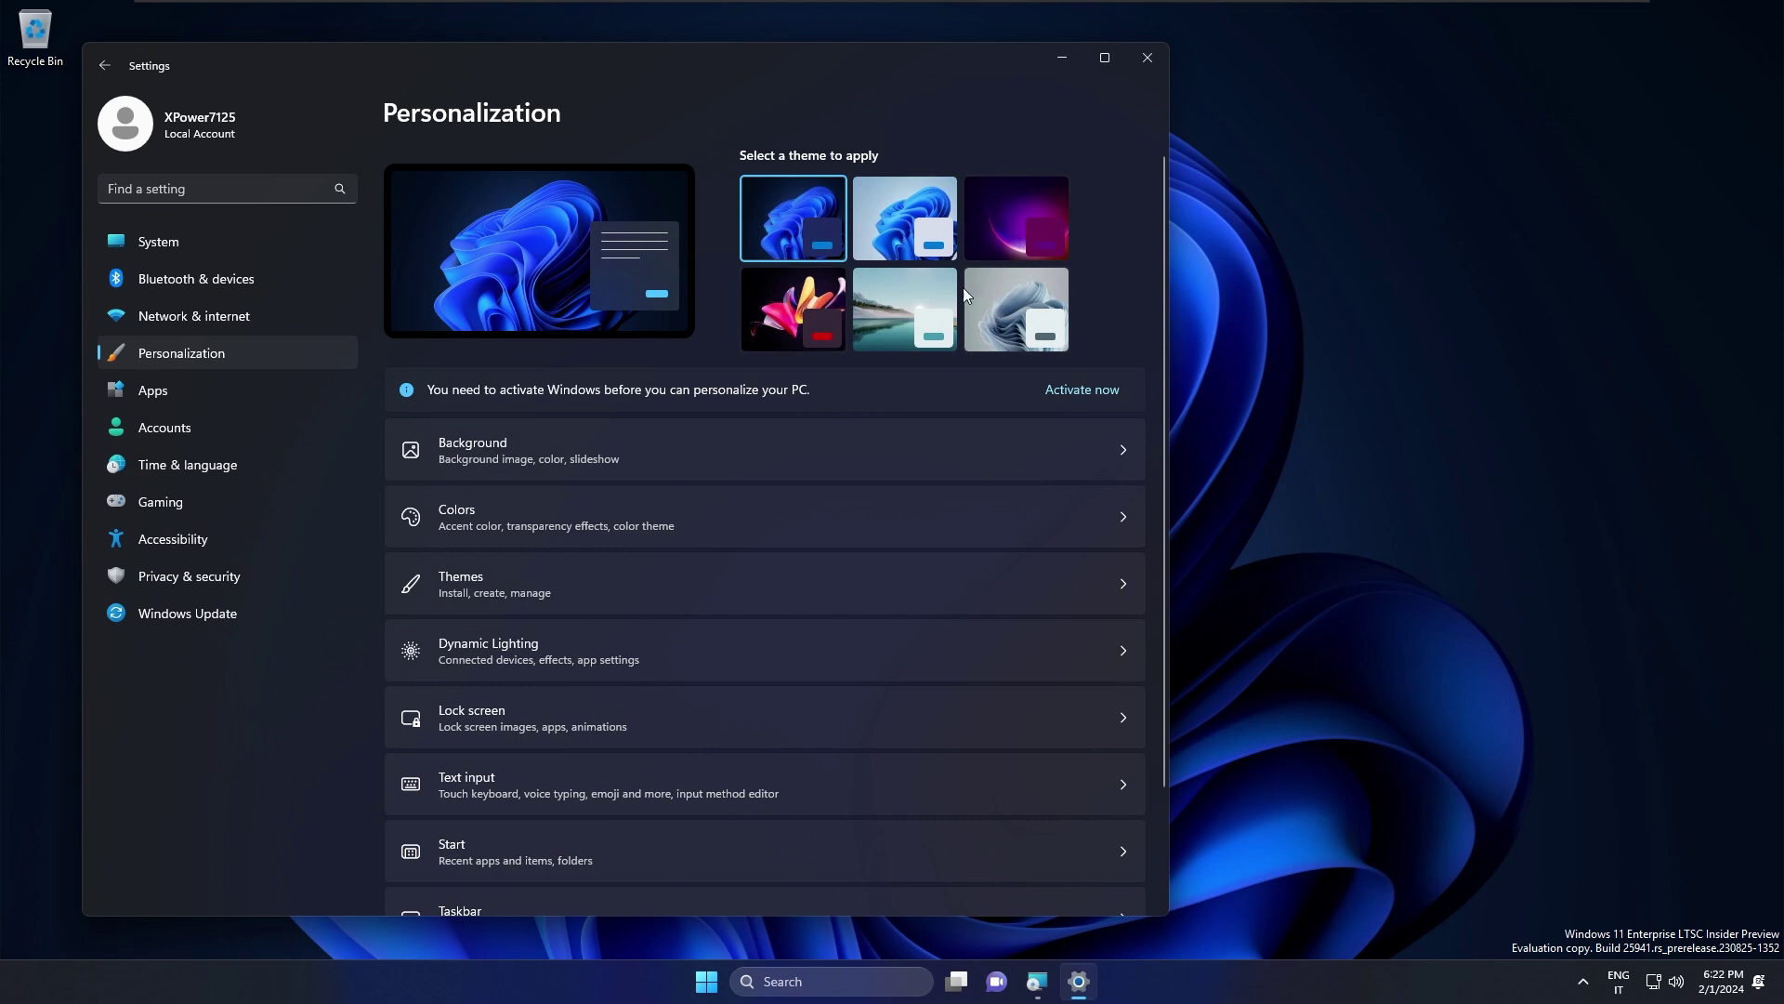
key("super+d")
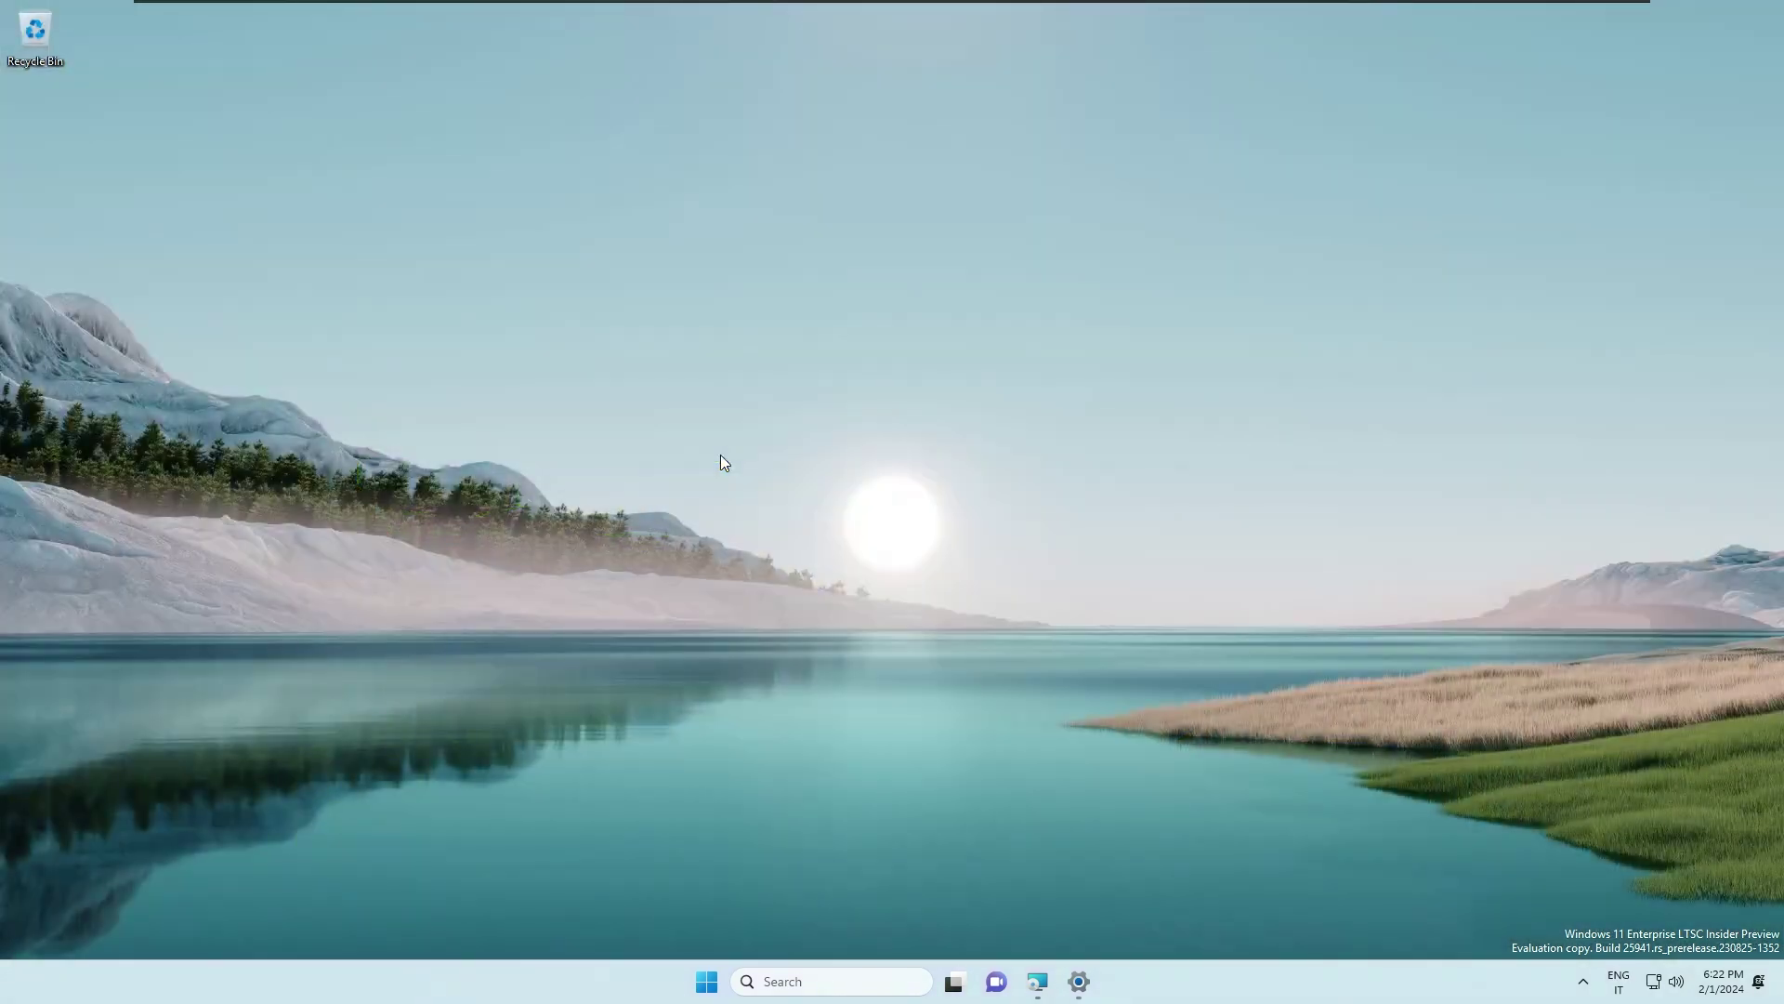
right_click(724, 462)
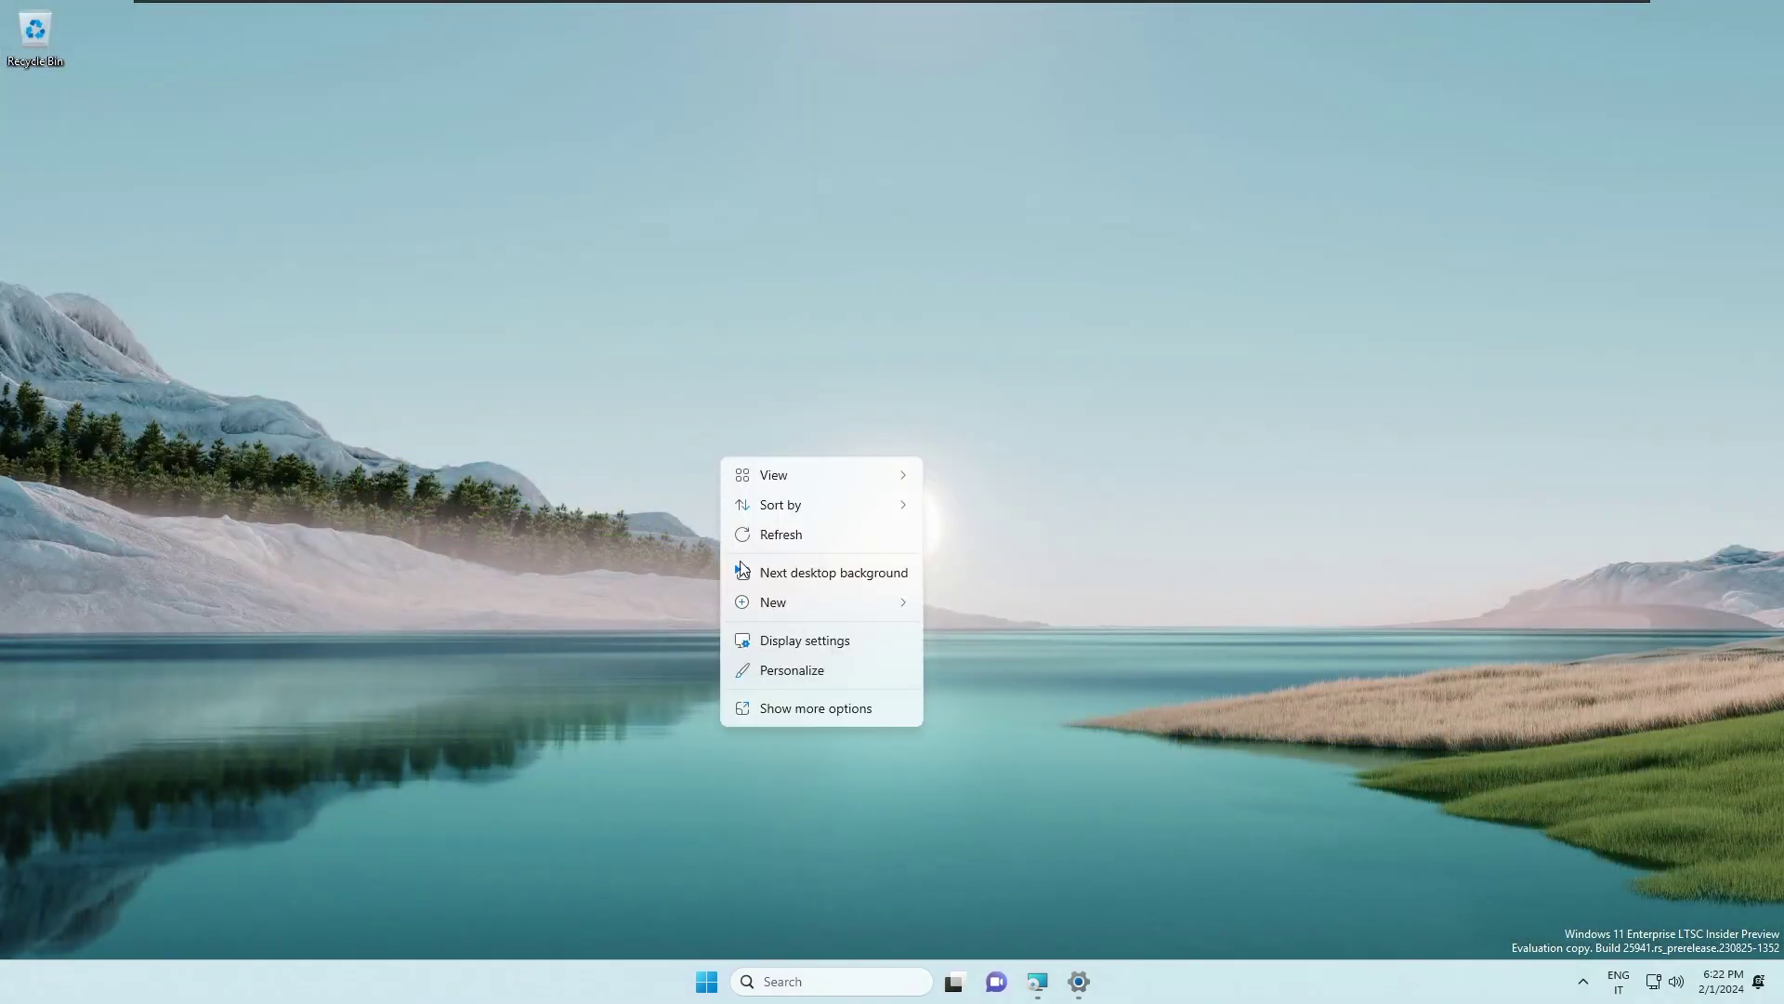
left_click(830, 574)
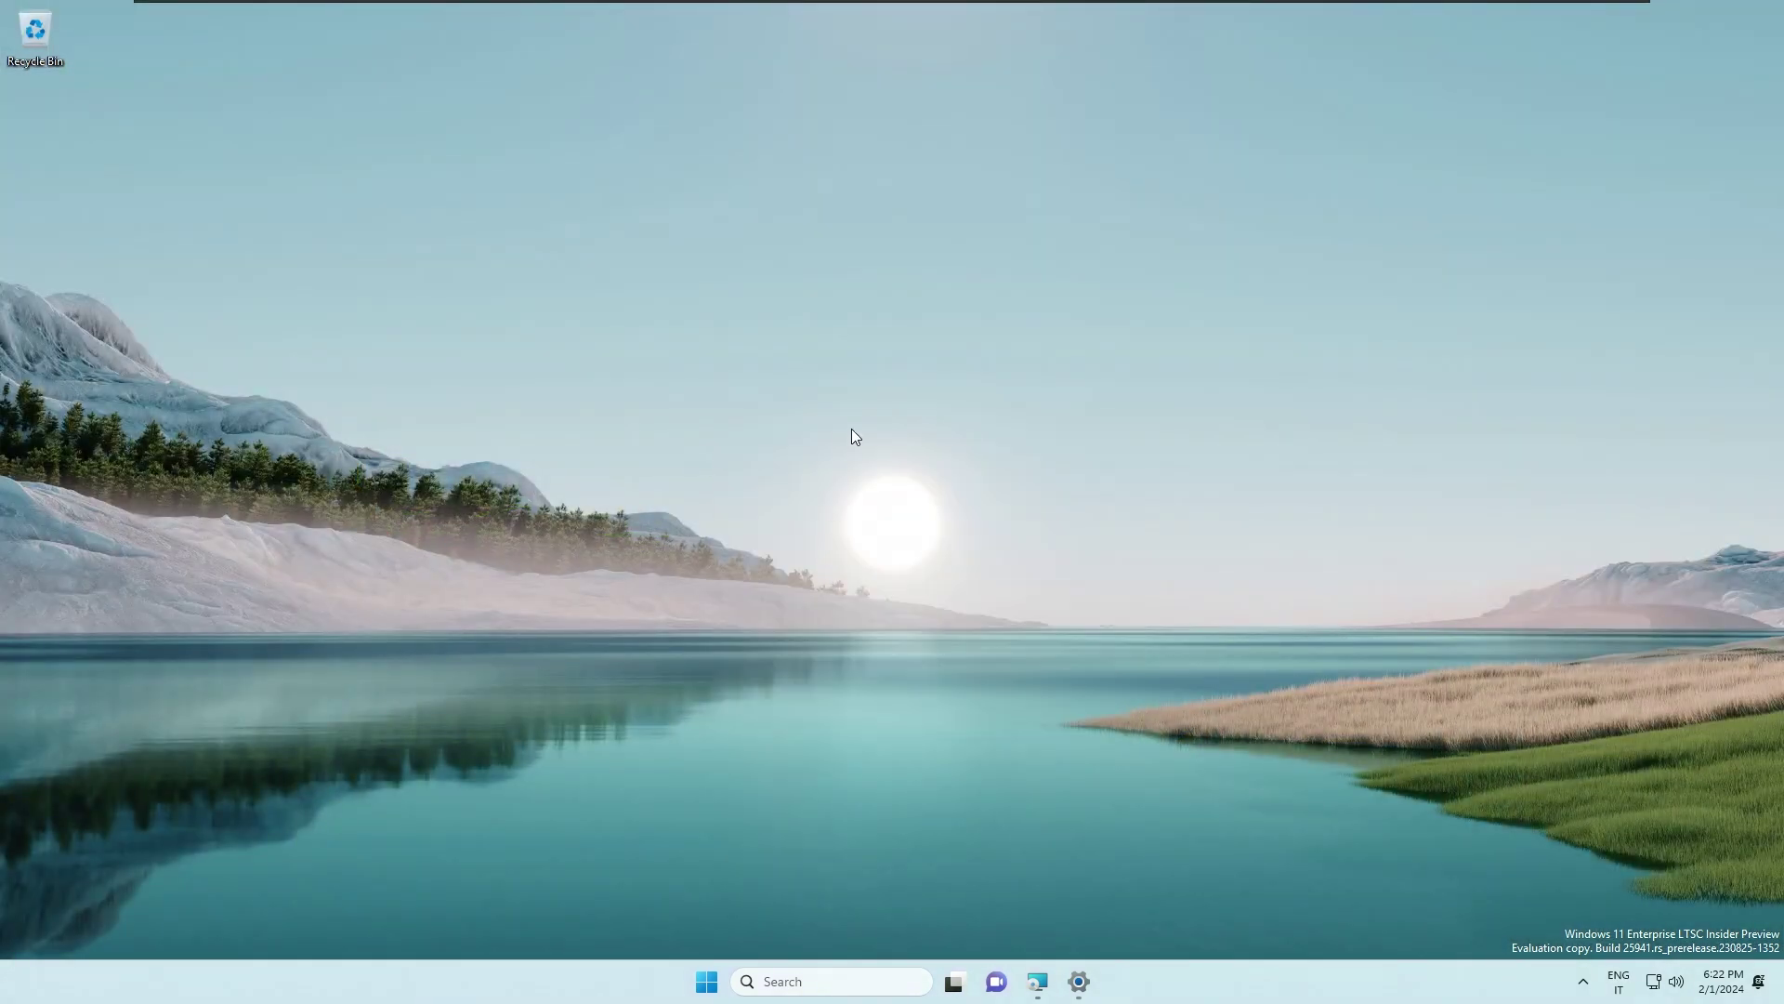
- Apply the dark theme with the purple glow wallpaper, and open the Activation page of the System settings
key("alt+Tab")
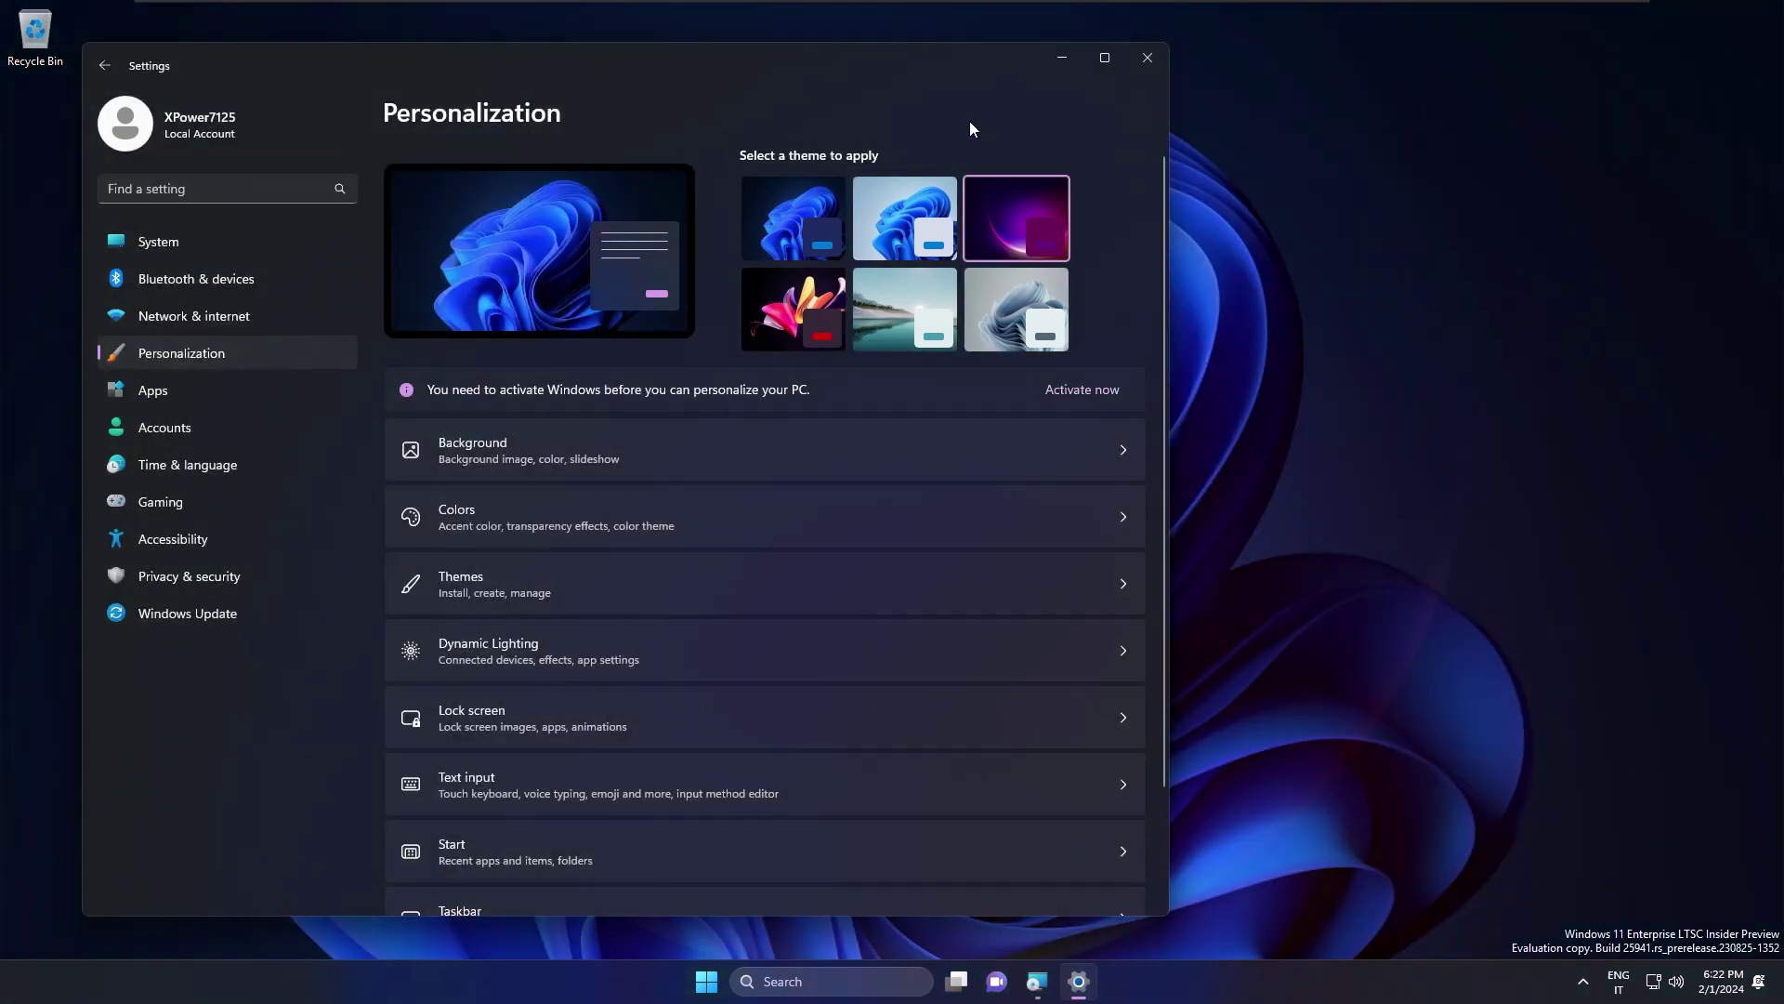
left_click(207, 251)
scroll(659, 643, "down", 5)
scroll(661, 648, "down", 1)
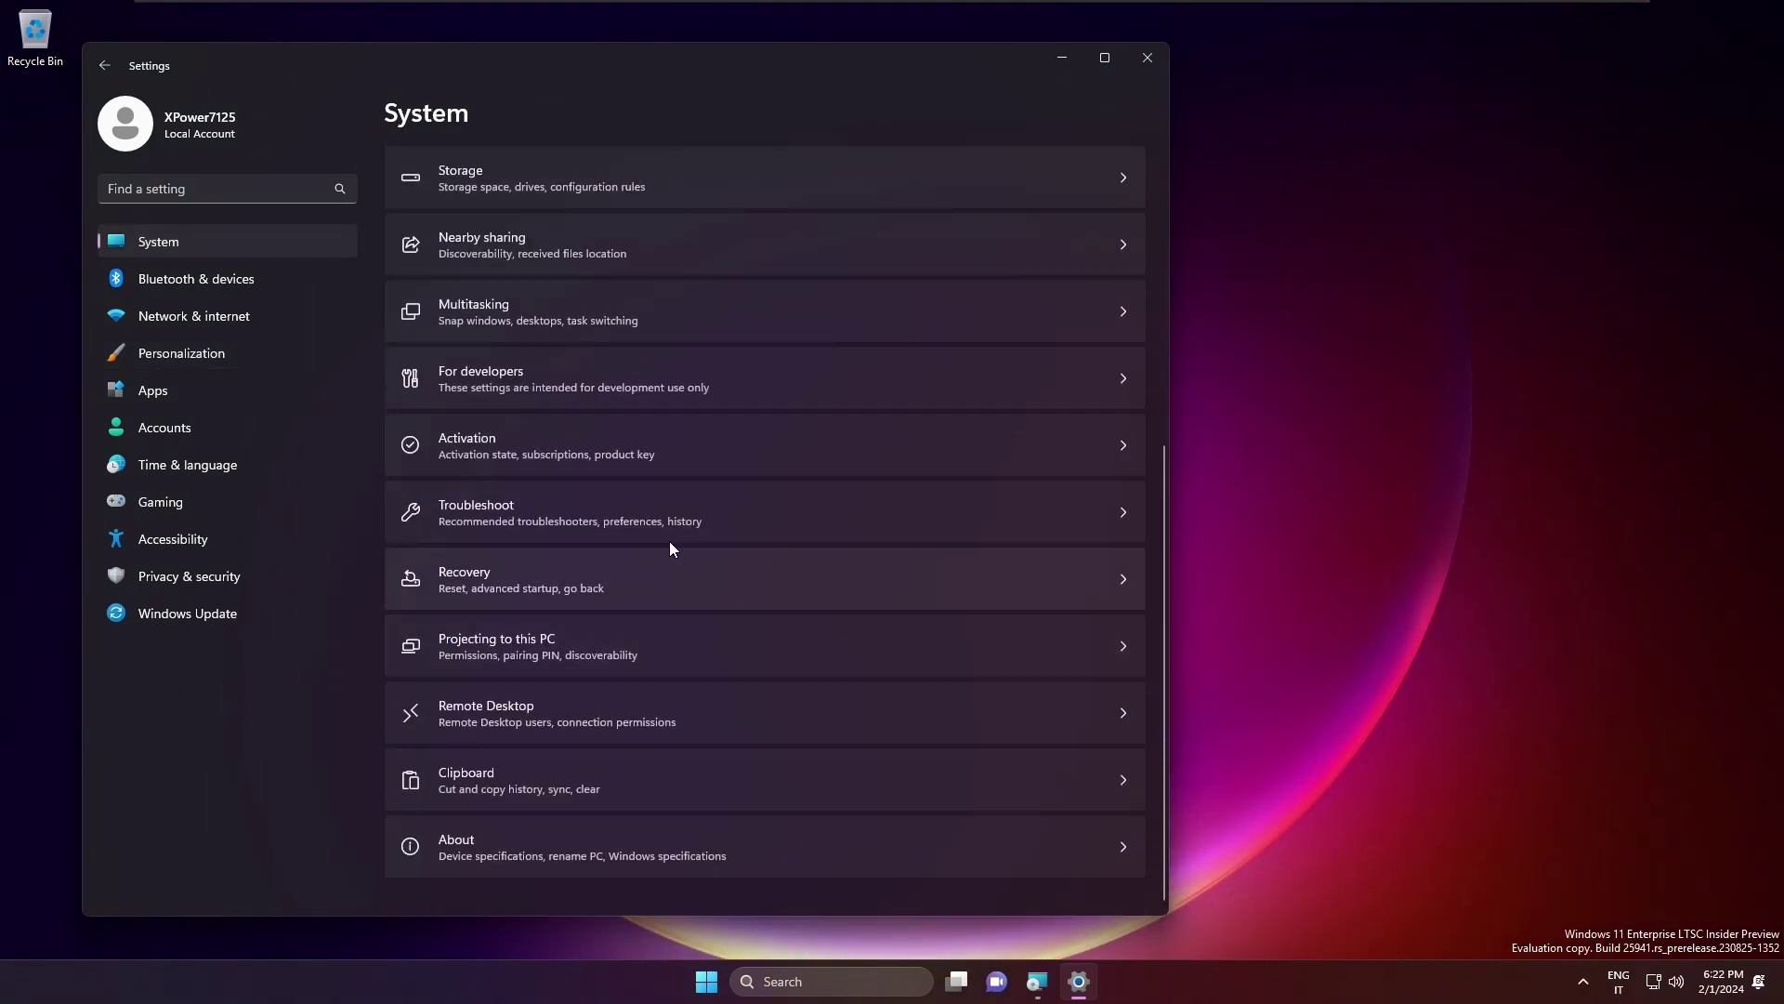
left_click(699, 444)
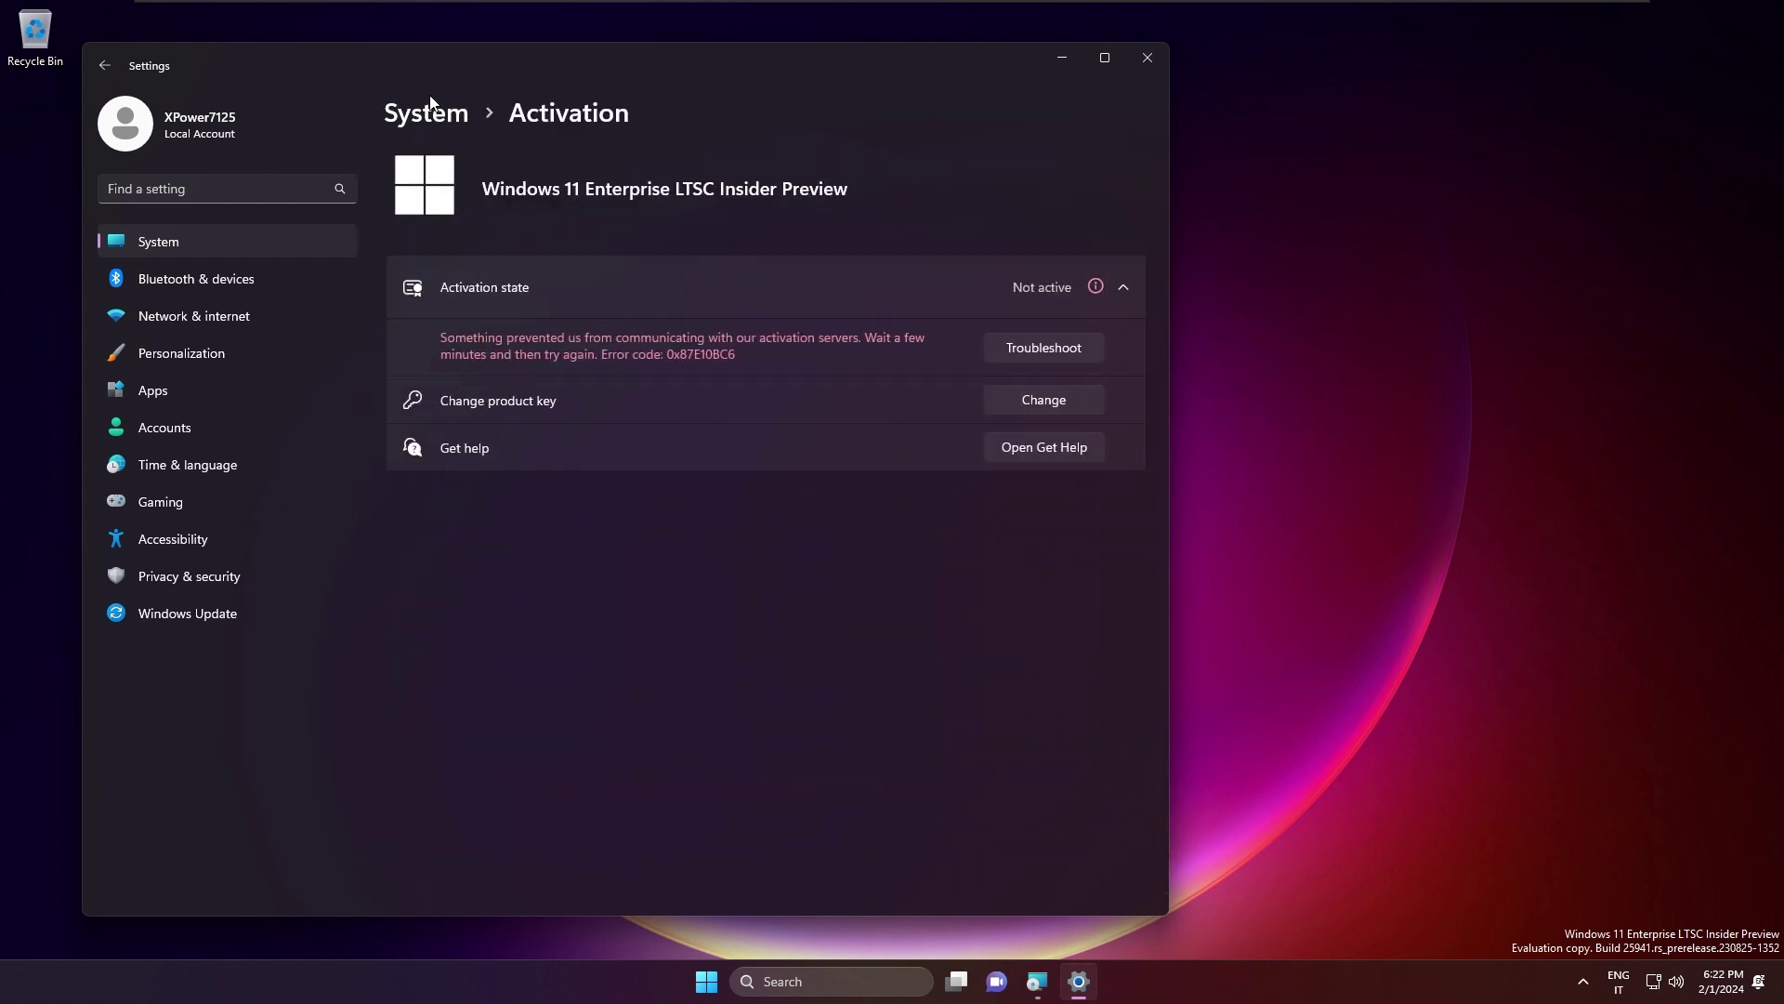
- Turn on End Task in the For developers settings, declining the restart requested by VMware Tools Setup
left_click(429, 102)
scroll(677, 678, "down", 5)
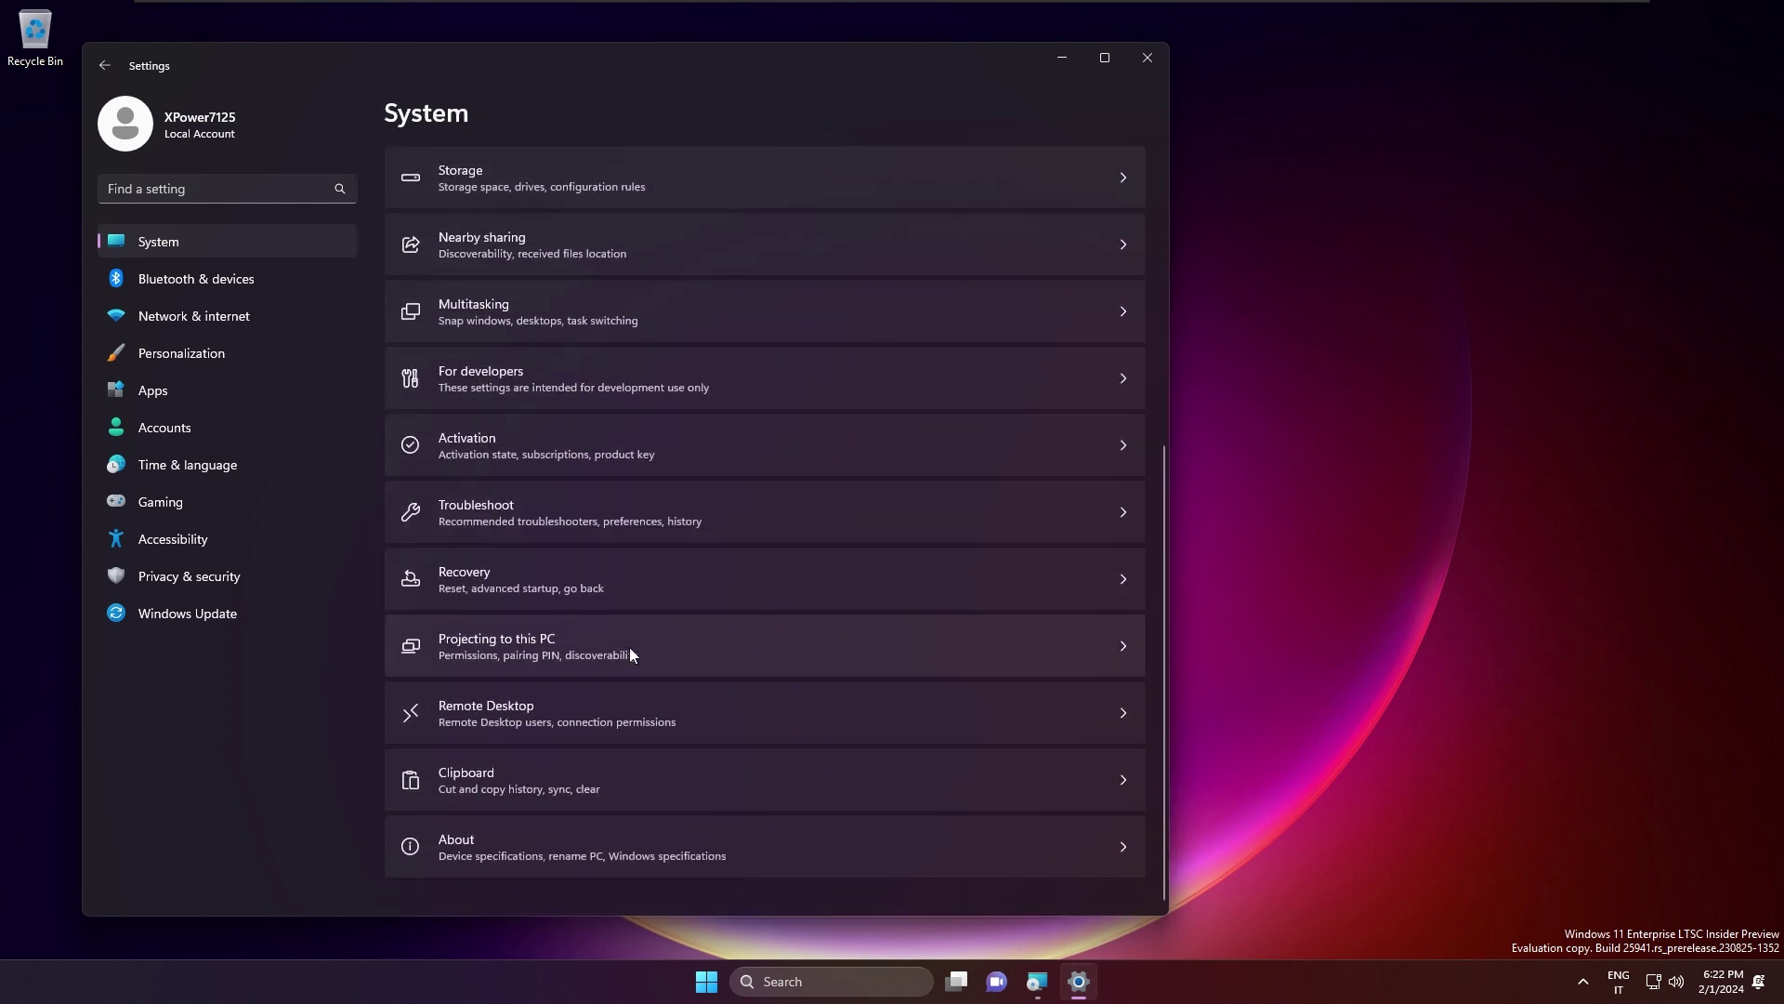
left_click(567, 365)
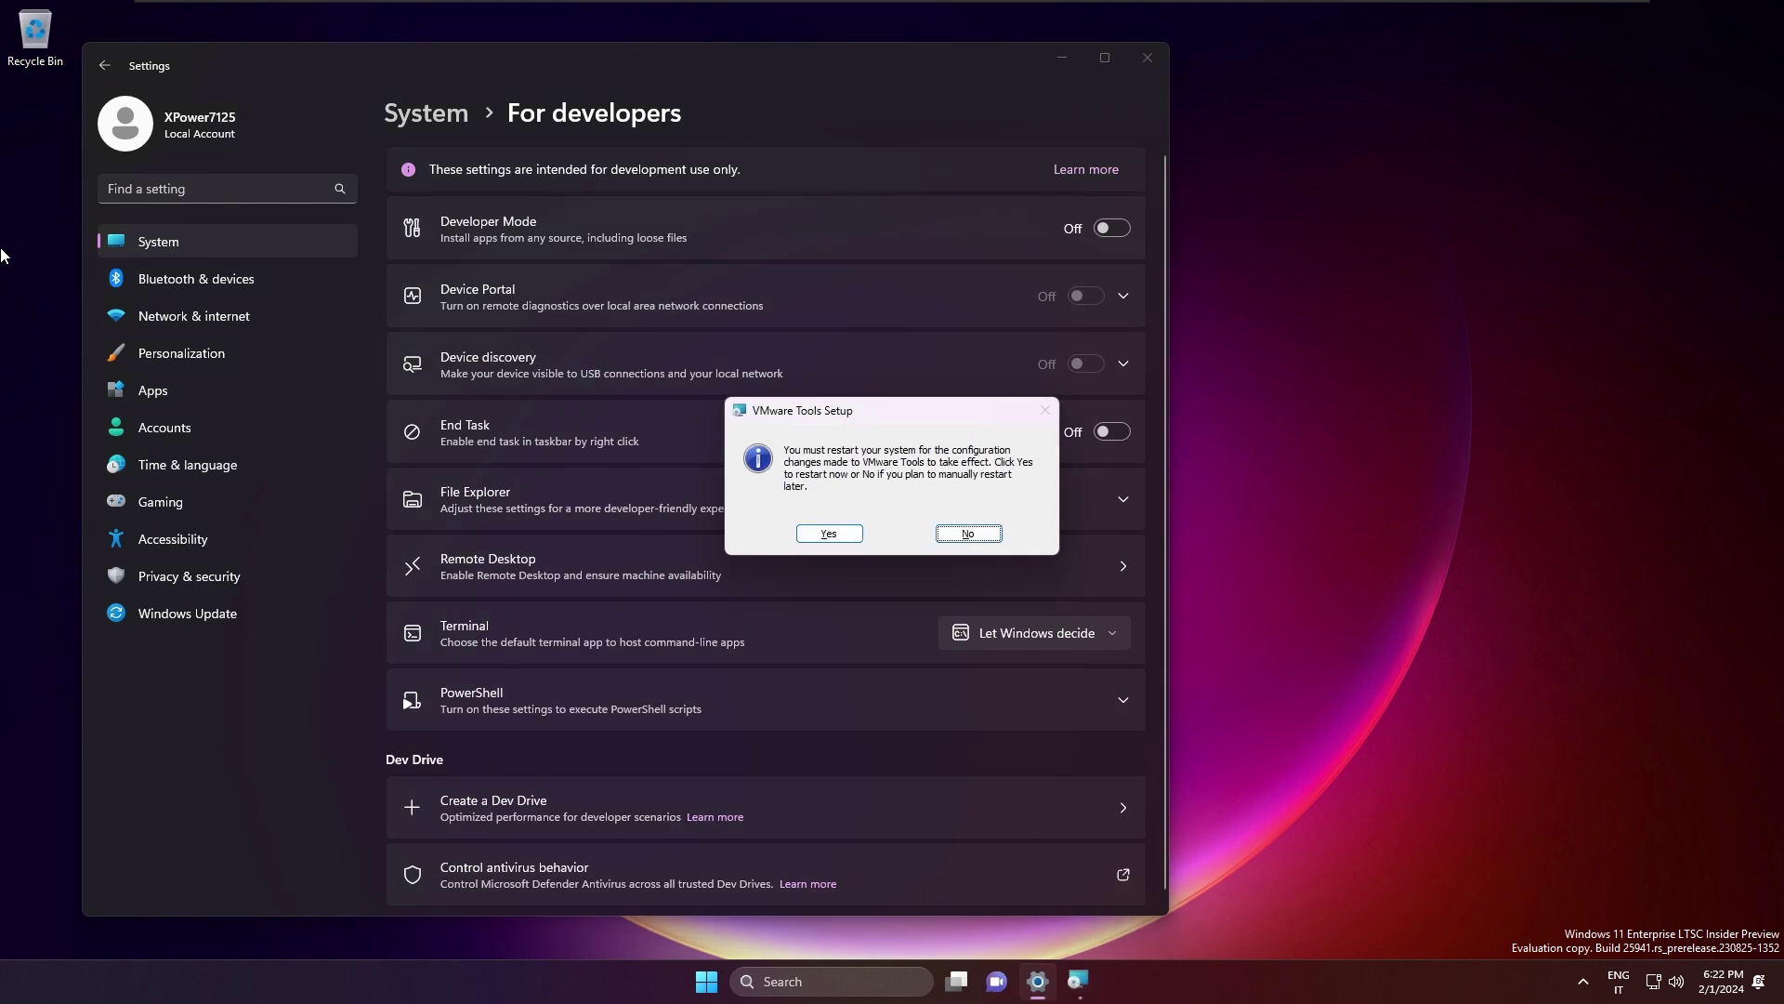
key("Return")
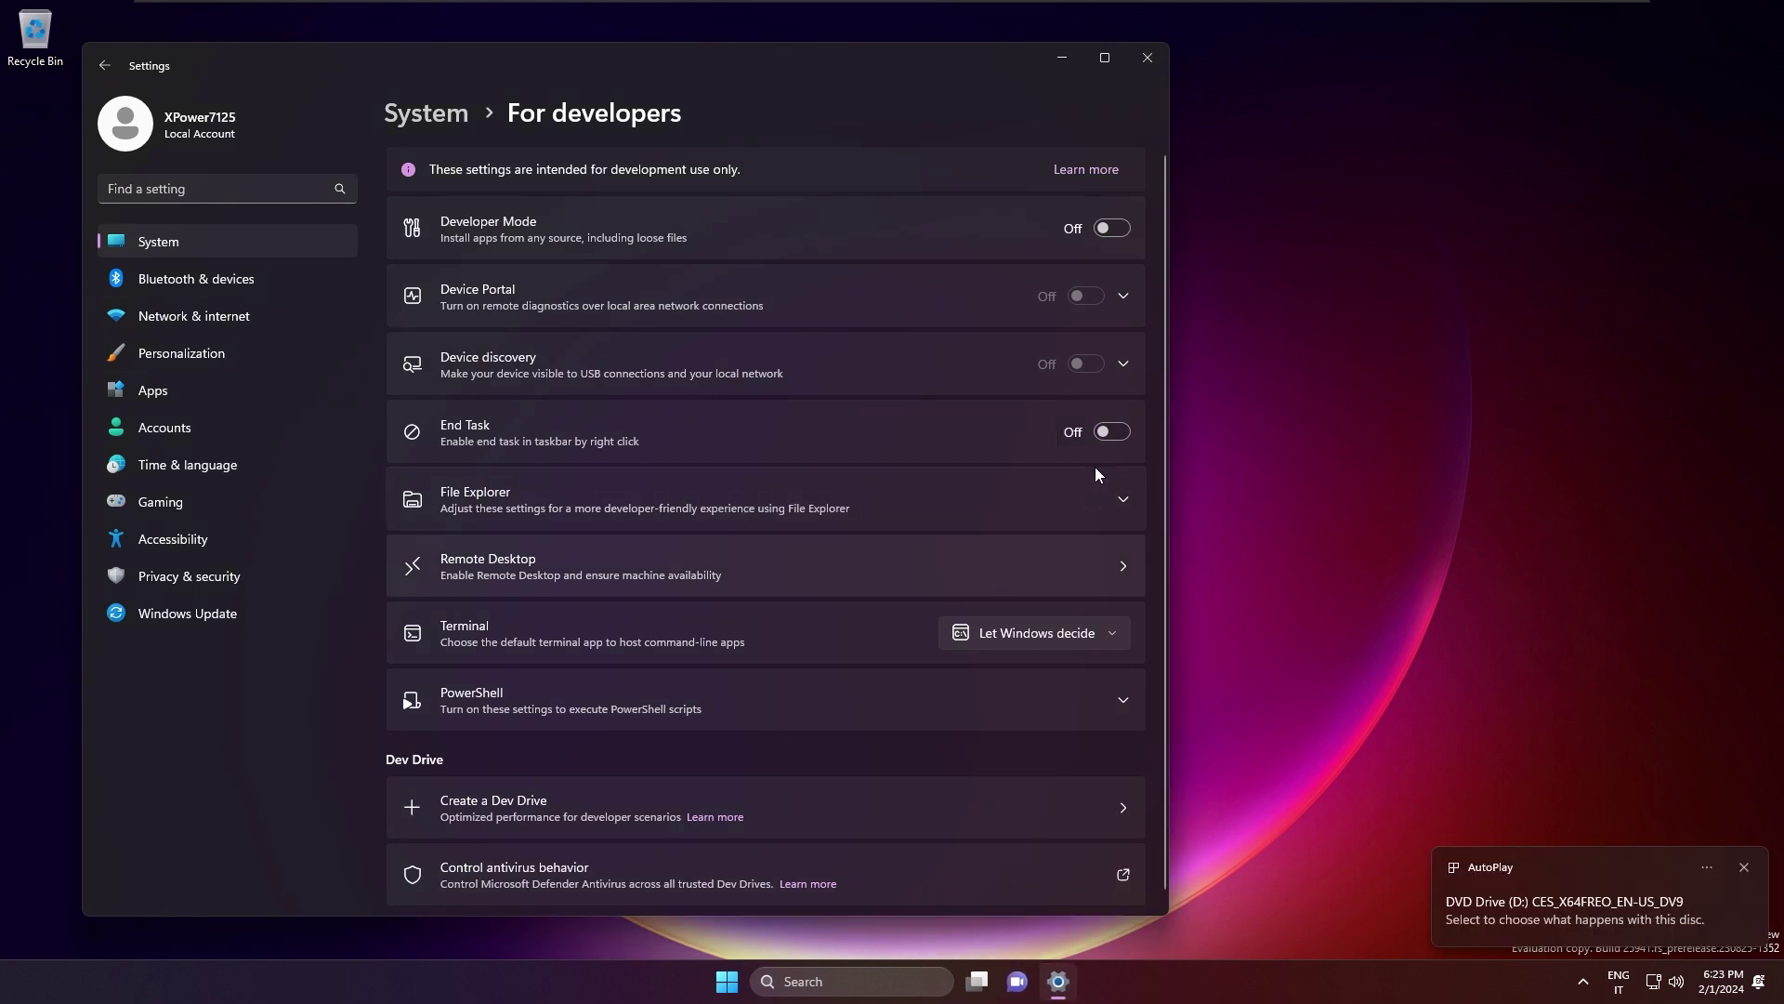
left_click(1120, 433)
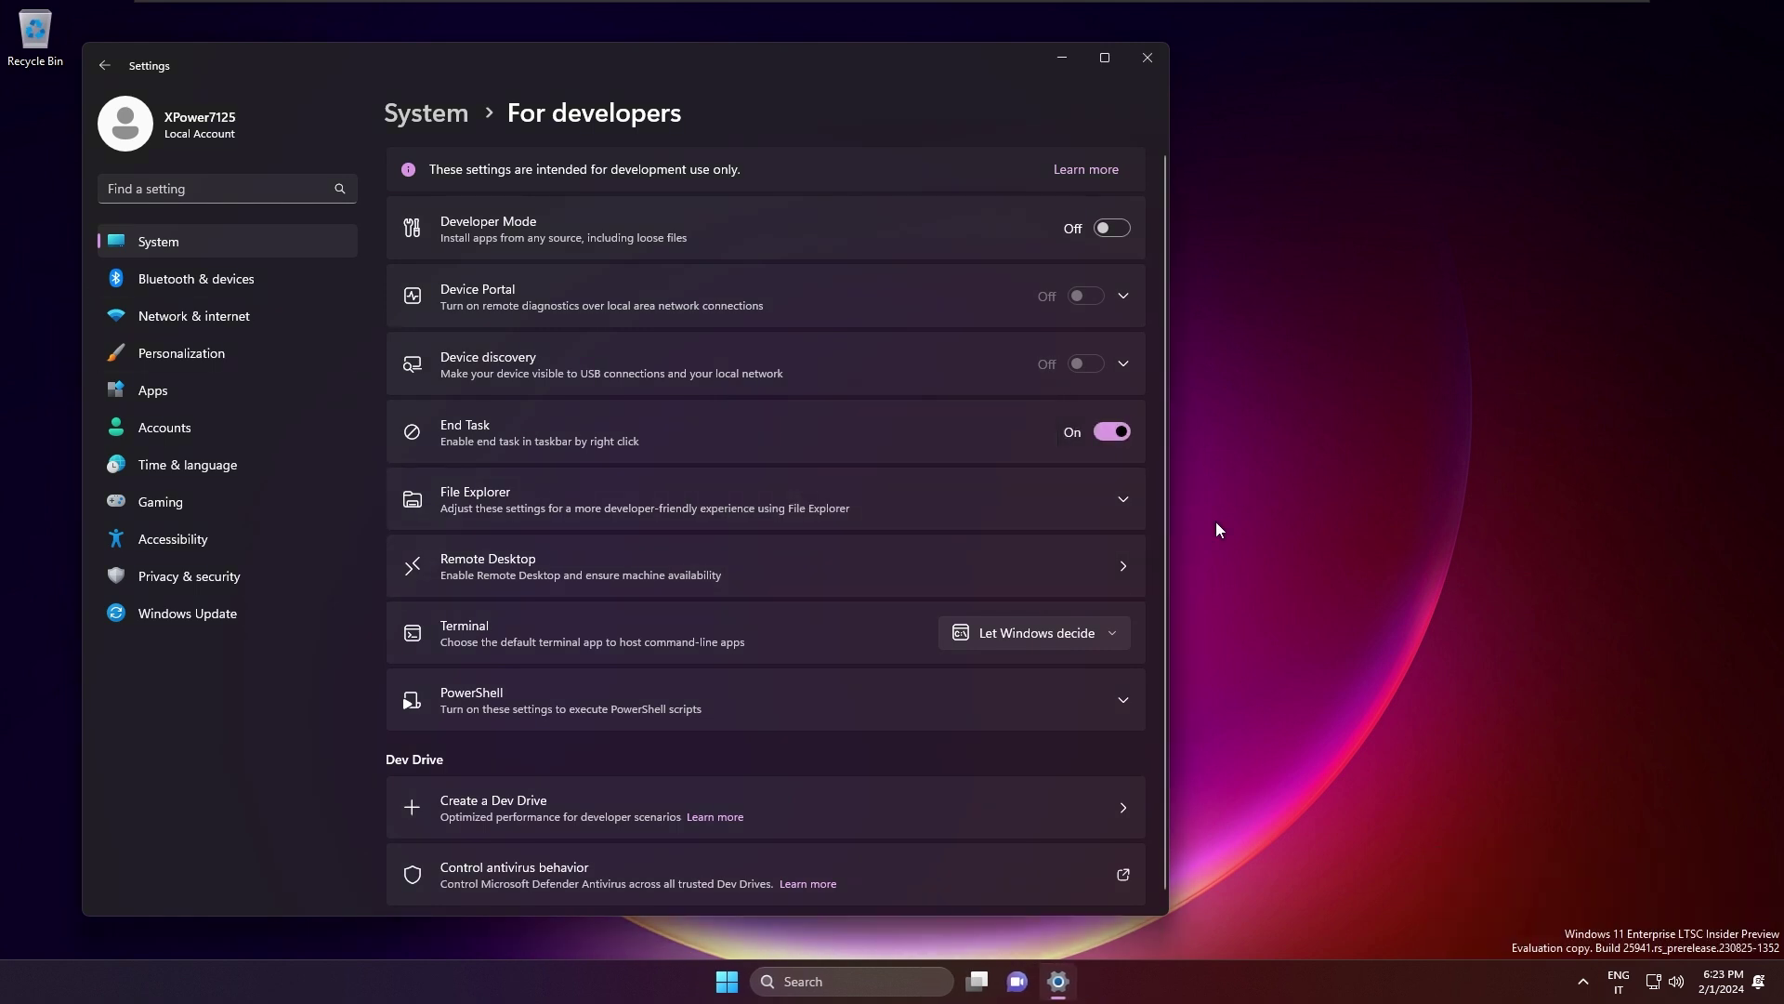
- Close Settings, and view the sound options in the quick settings flyout before dismissing it
key("alt+F4")
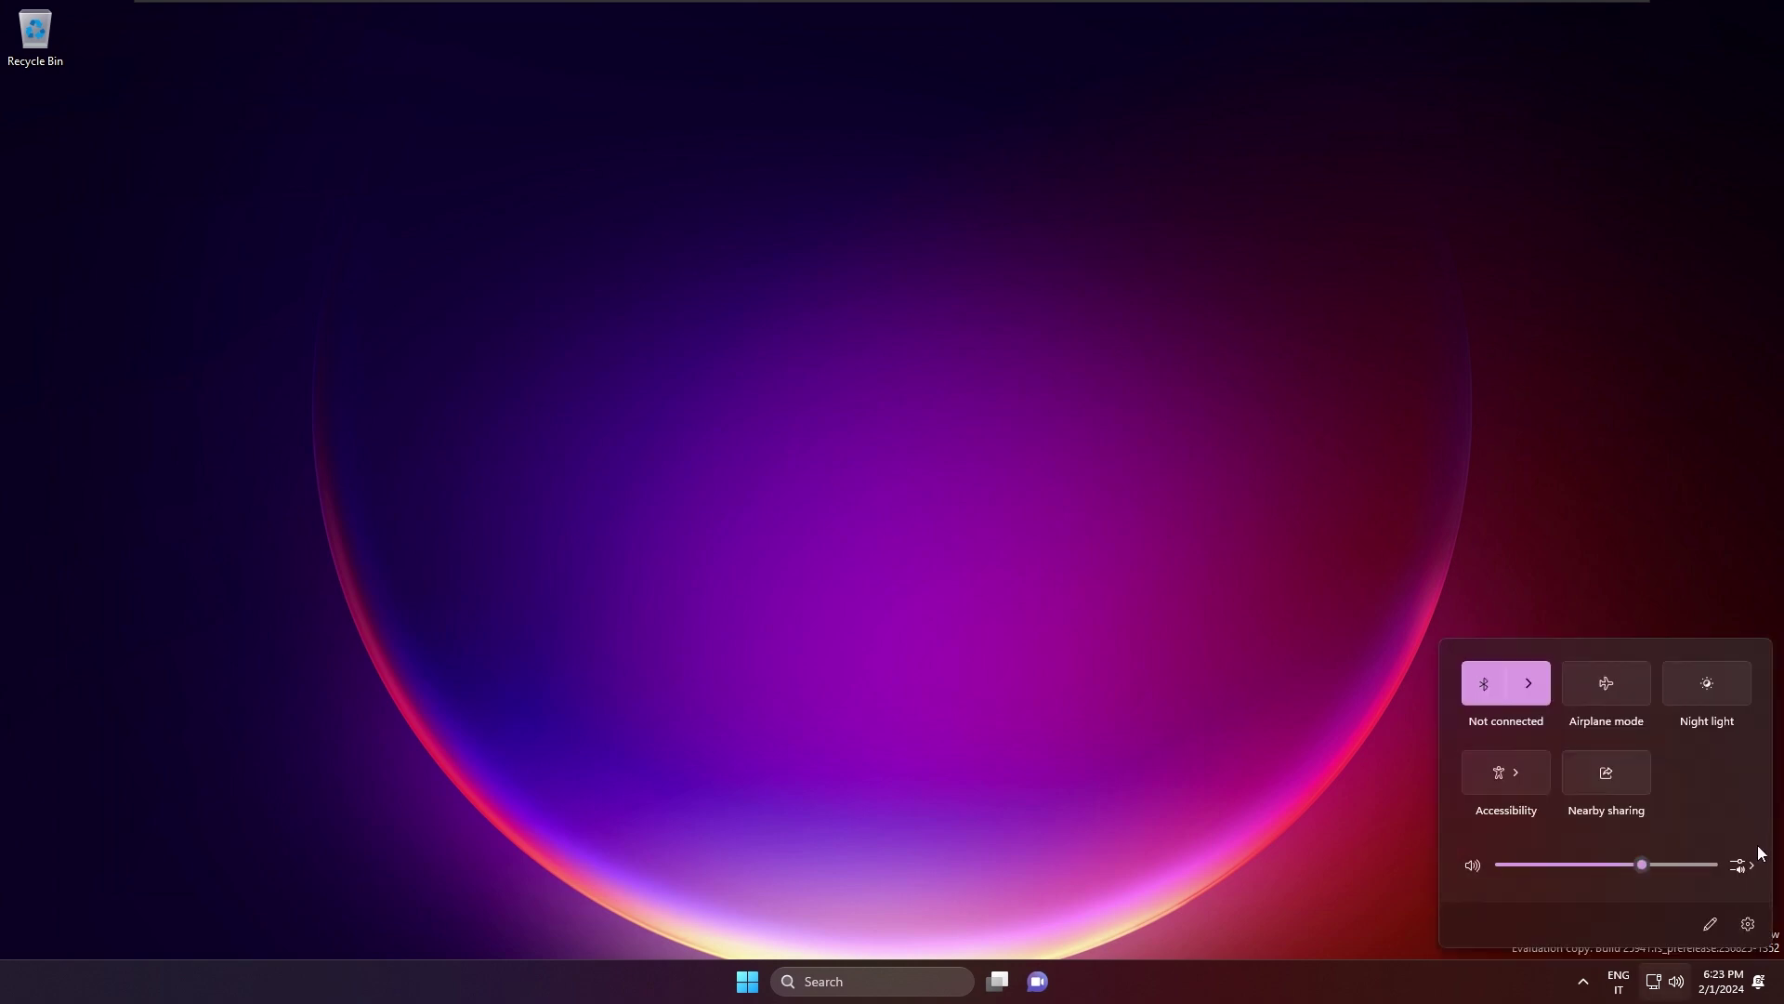
left_click(1753, 862)
left_click(1144, 612)
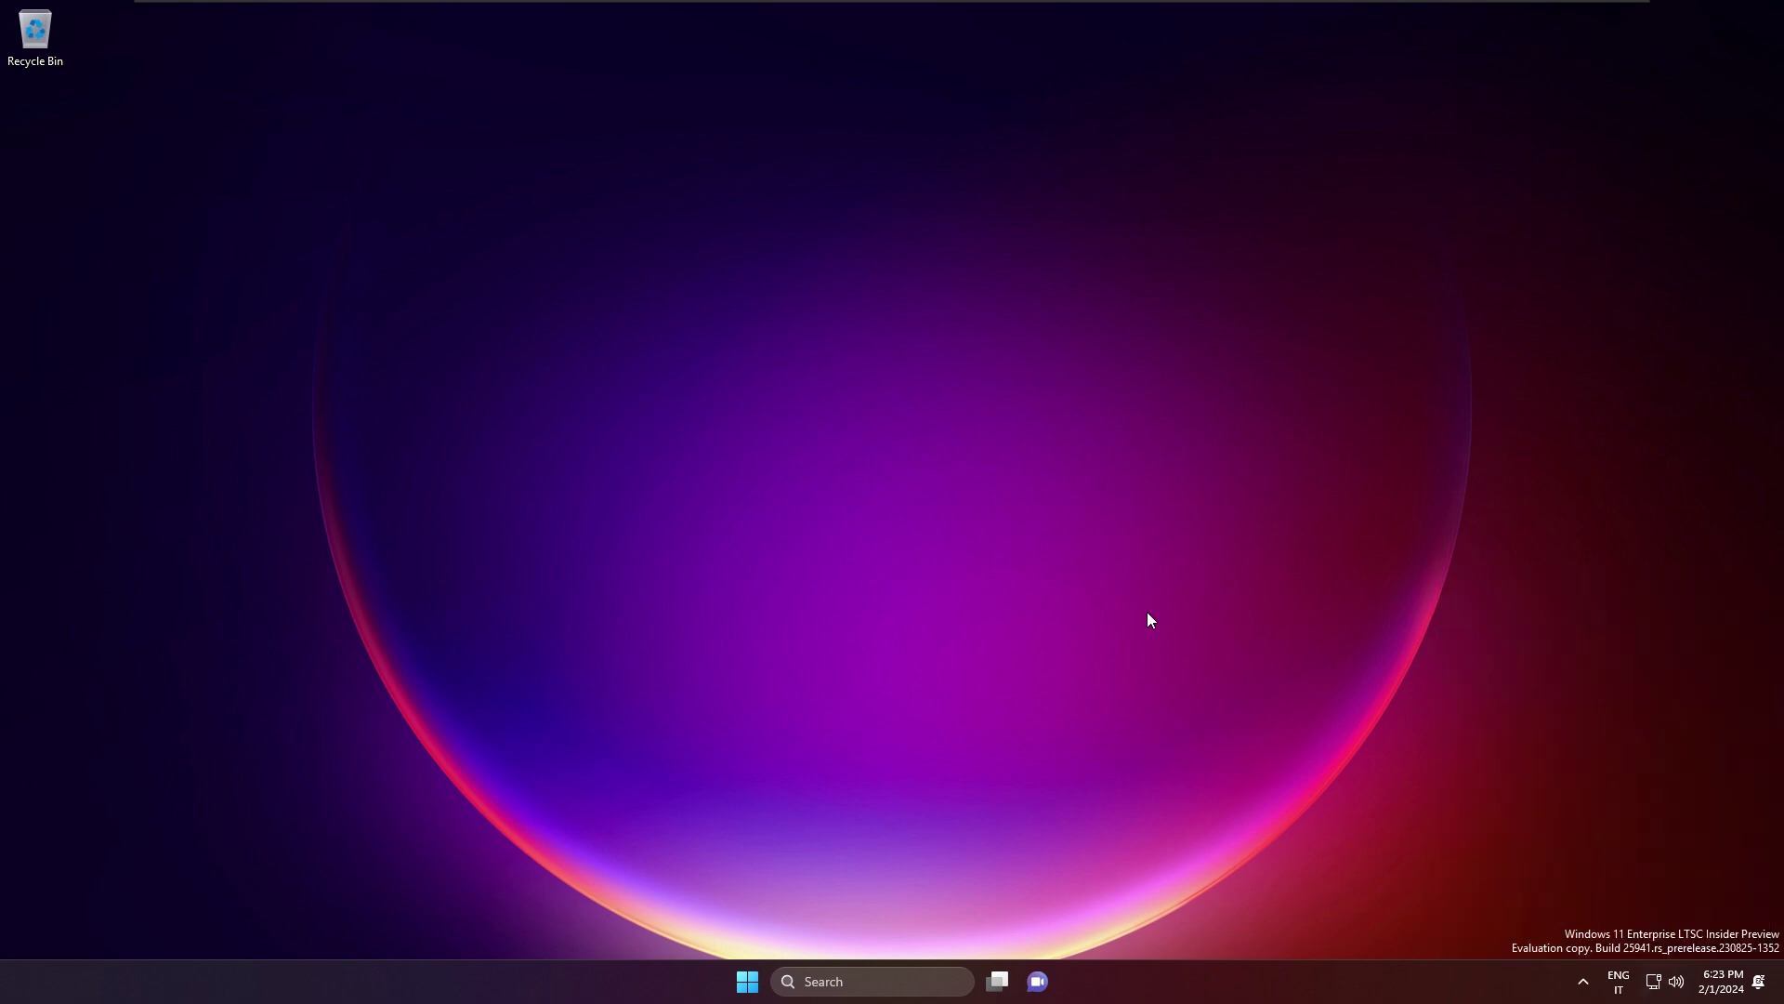
- Check the options for File Explorer on the taskbar, and dismiss them
key("super+i")
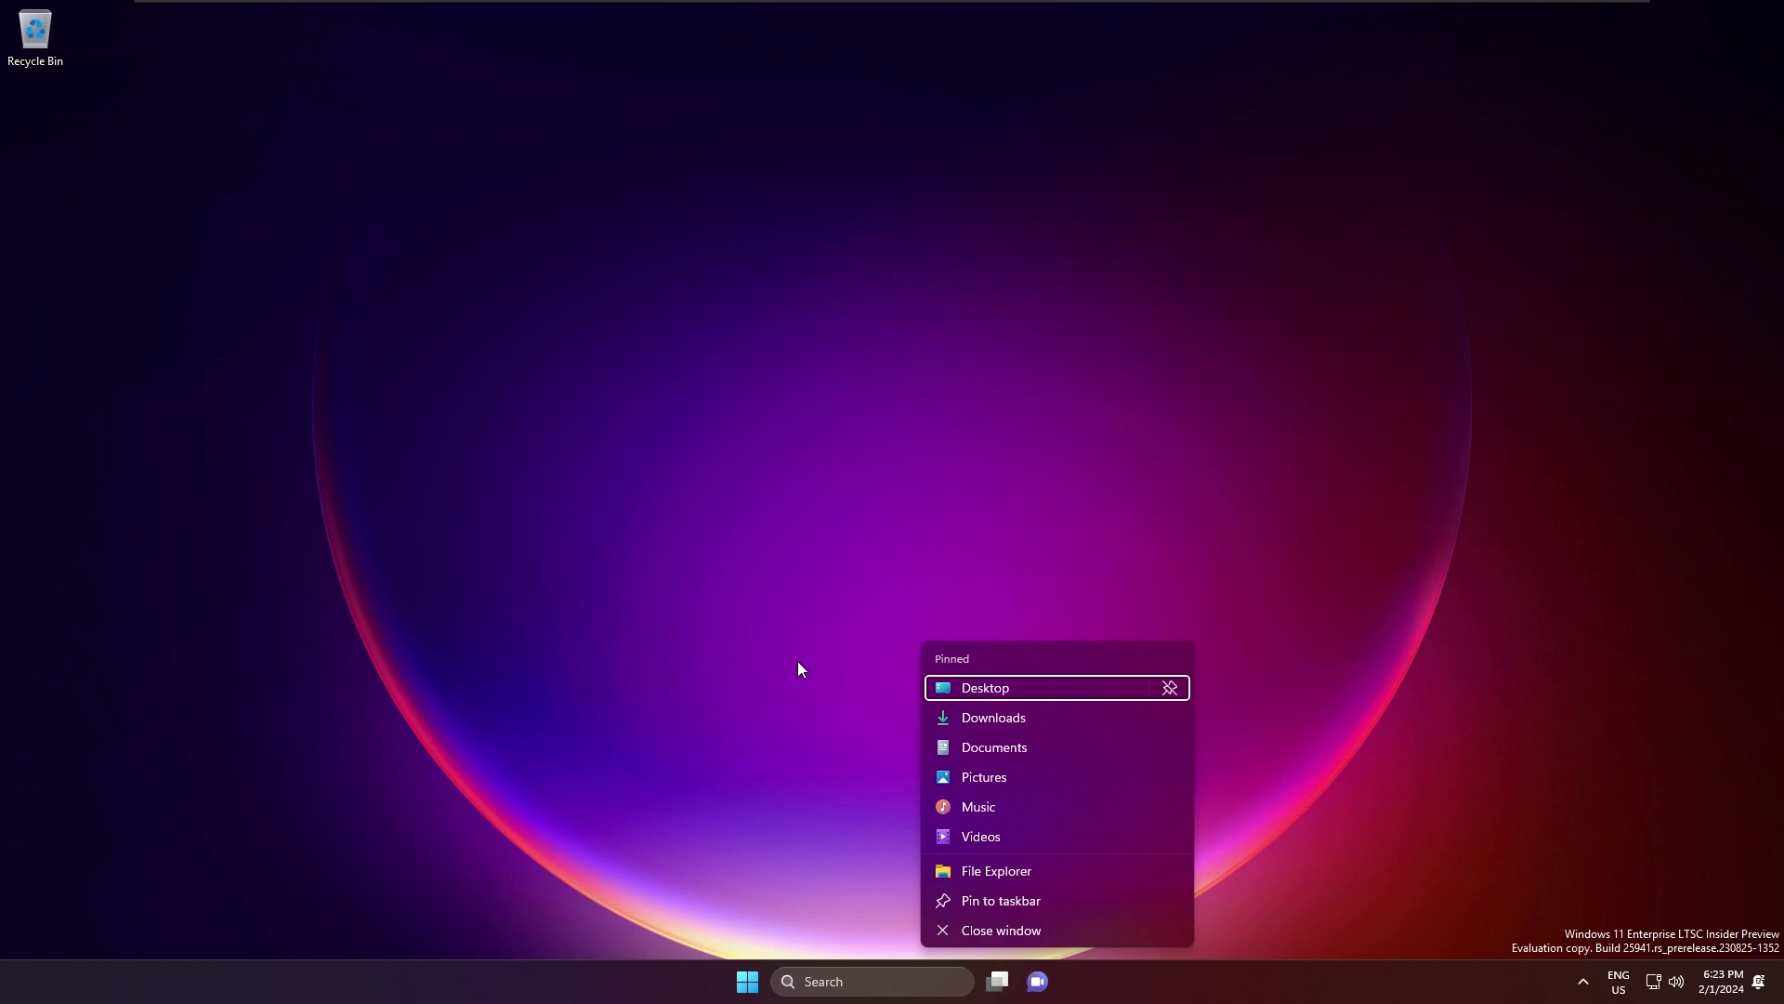
left_click(792, 668)
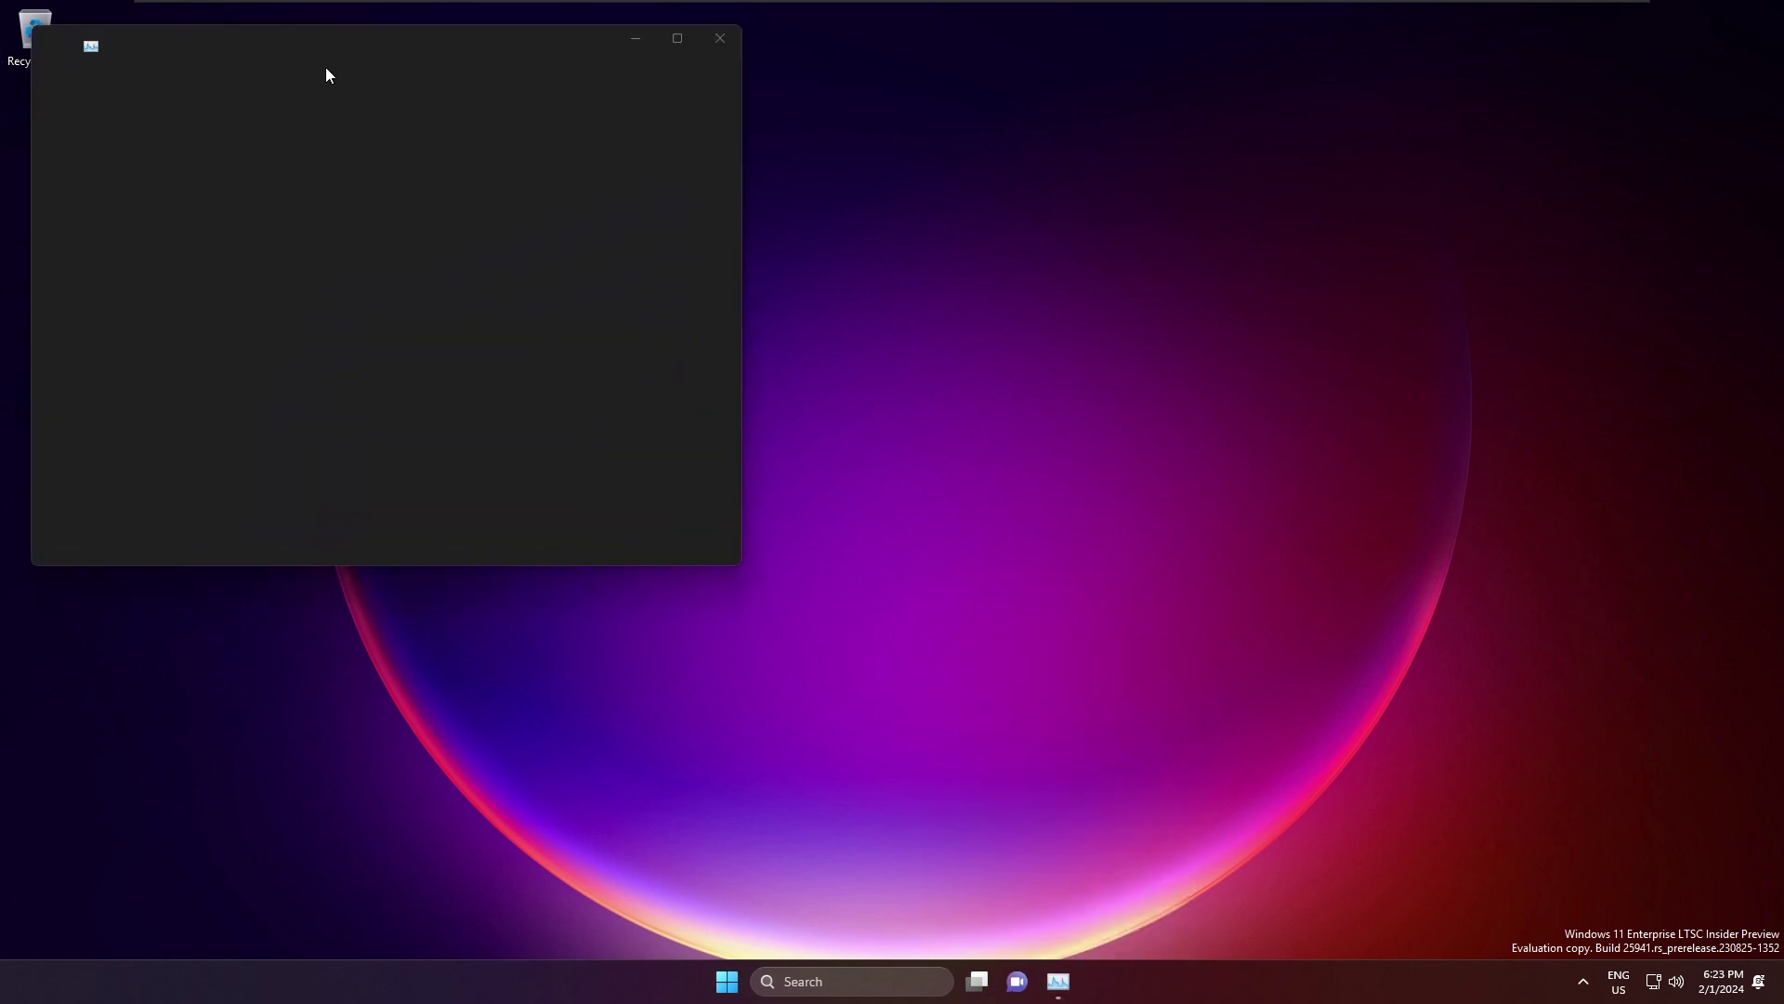
- Examine the memory and CPU performance graphs in Task Manager, and close it
left_click(476, 43)
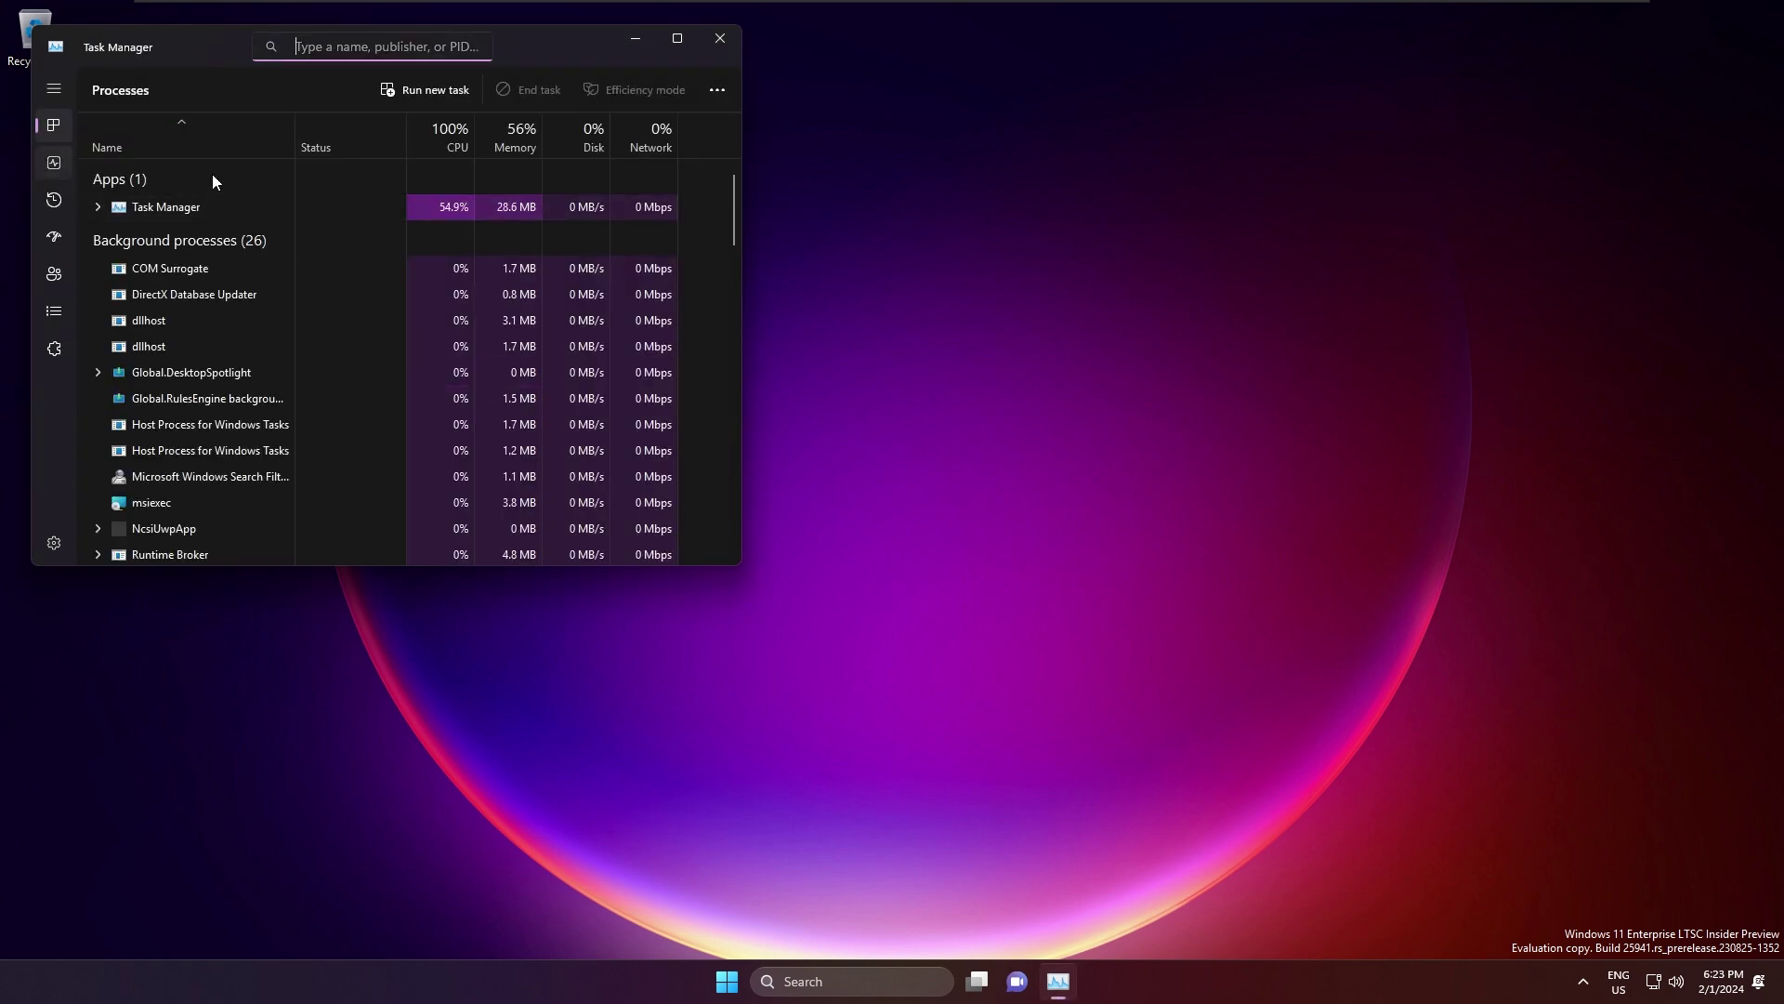
key("ctrl+Tab")
left_click(182, 191)
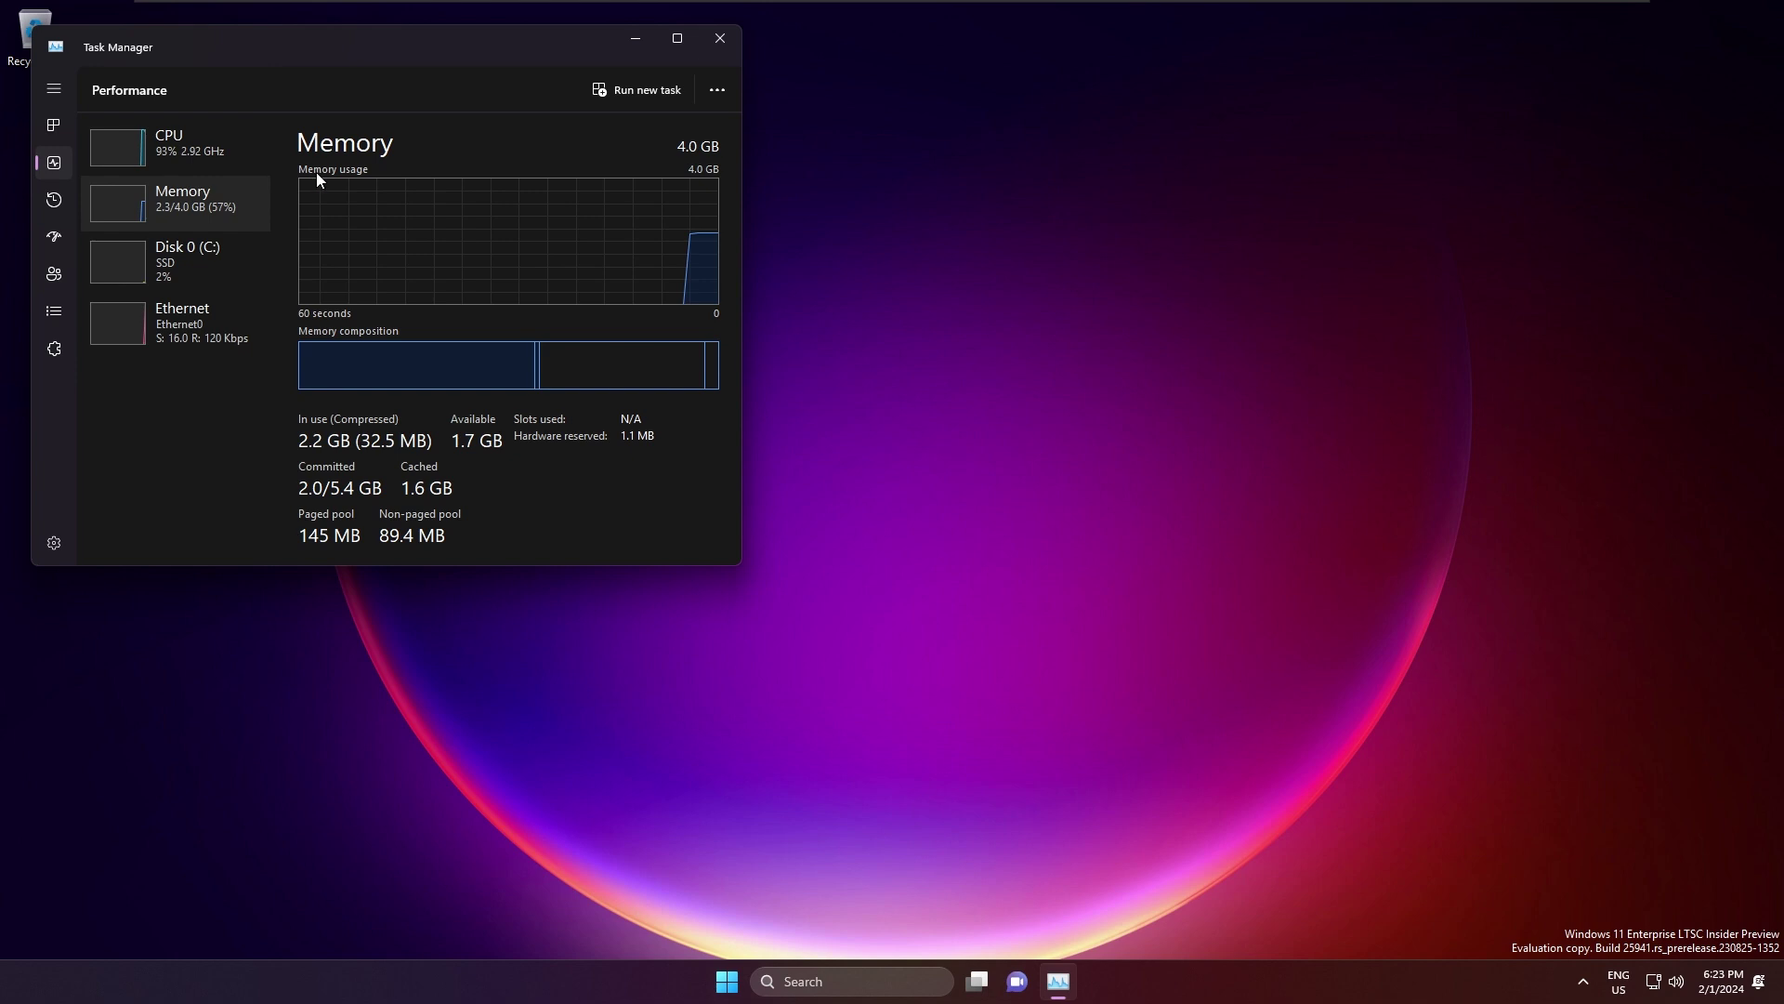
left_click(242, 153)
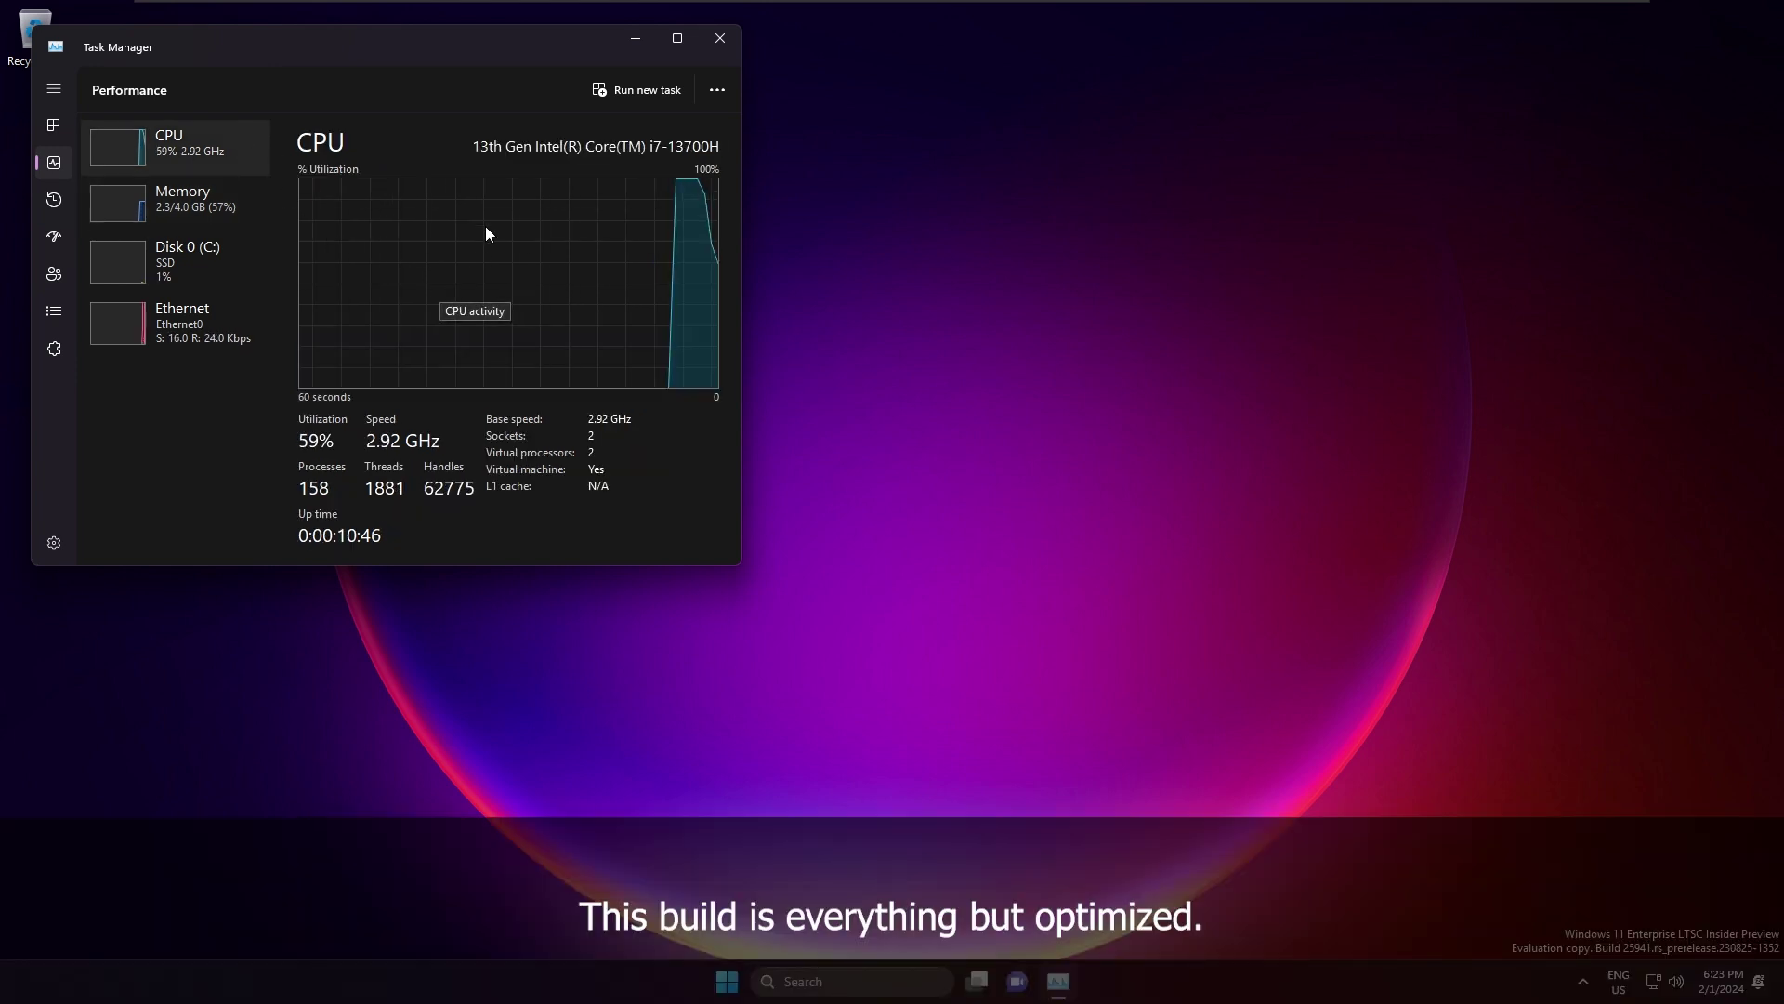
left_click(153, 190)
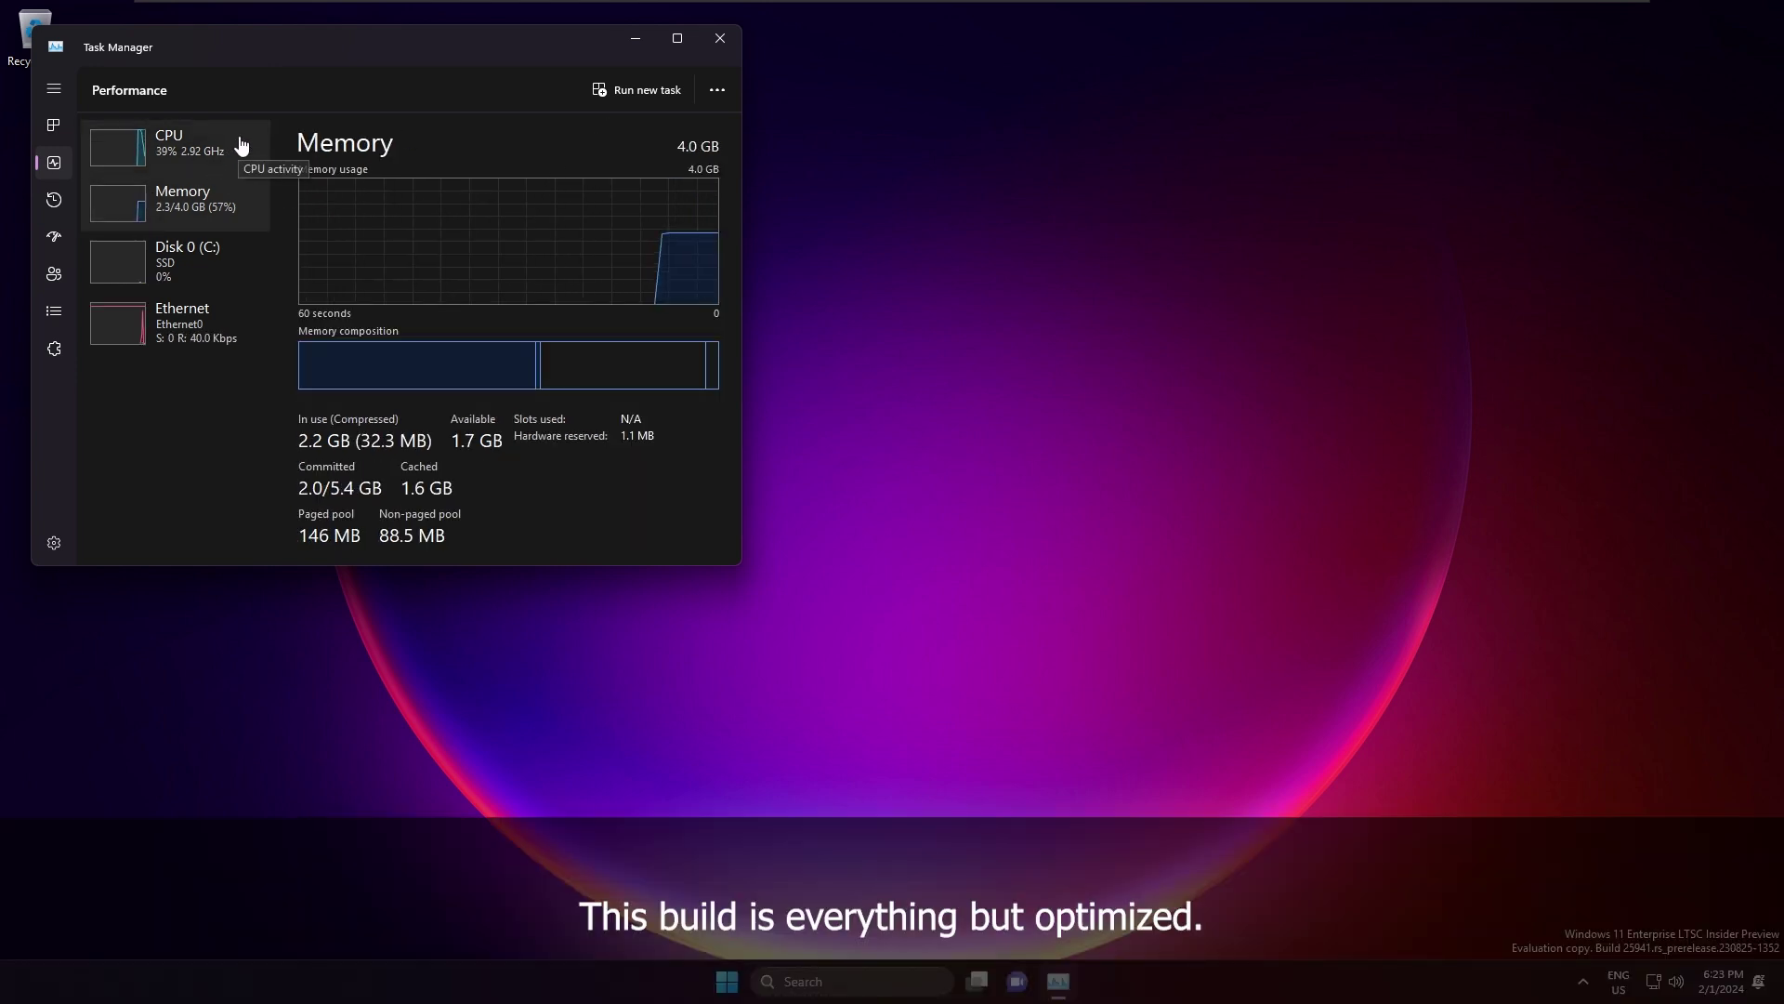
left_click(240, 141)
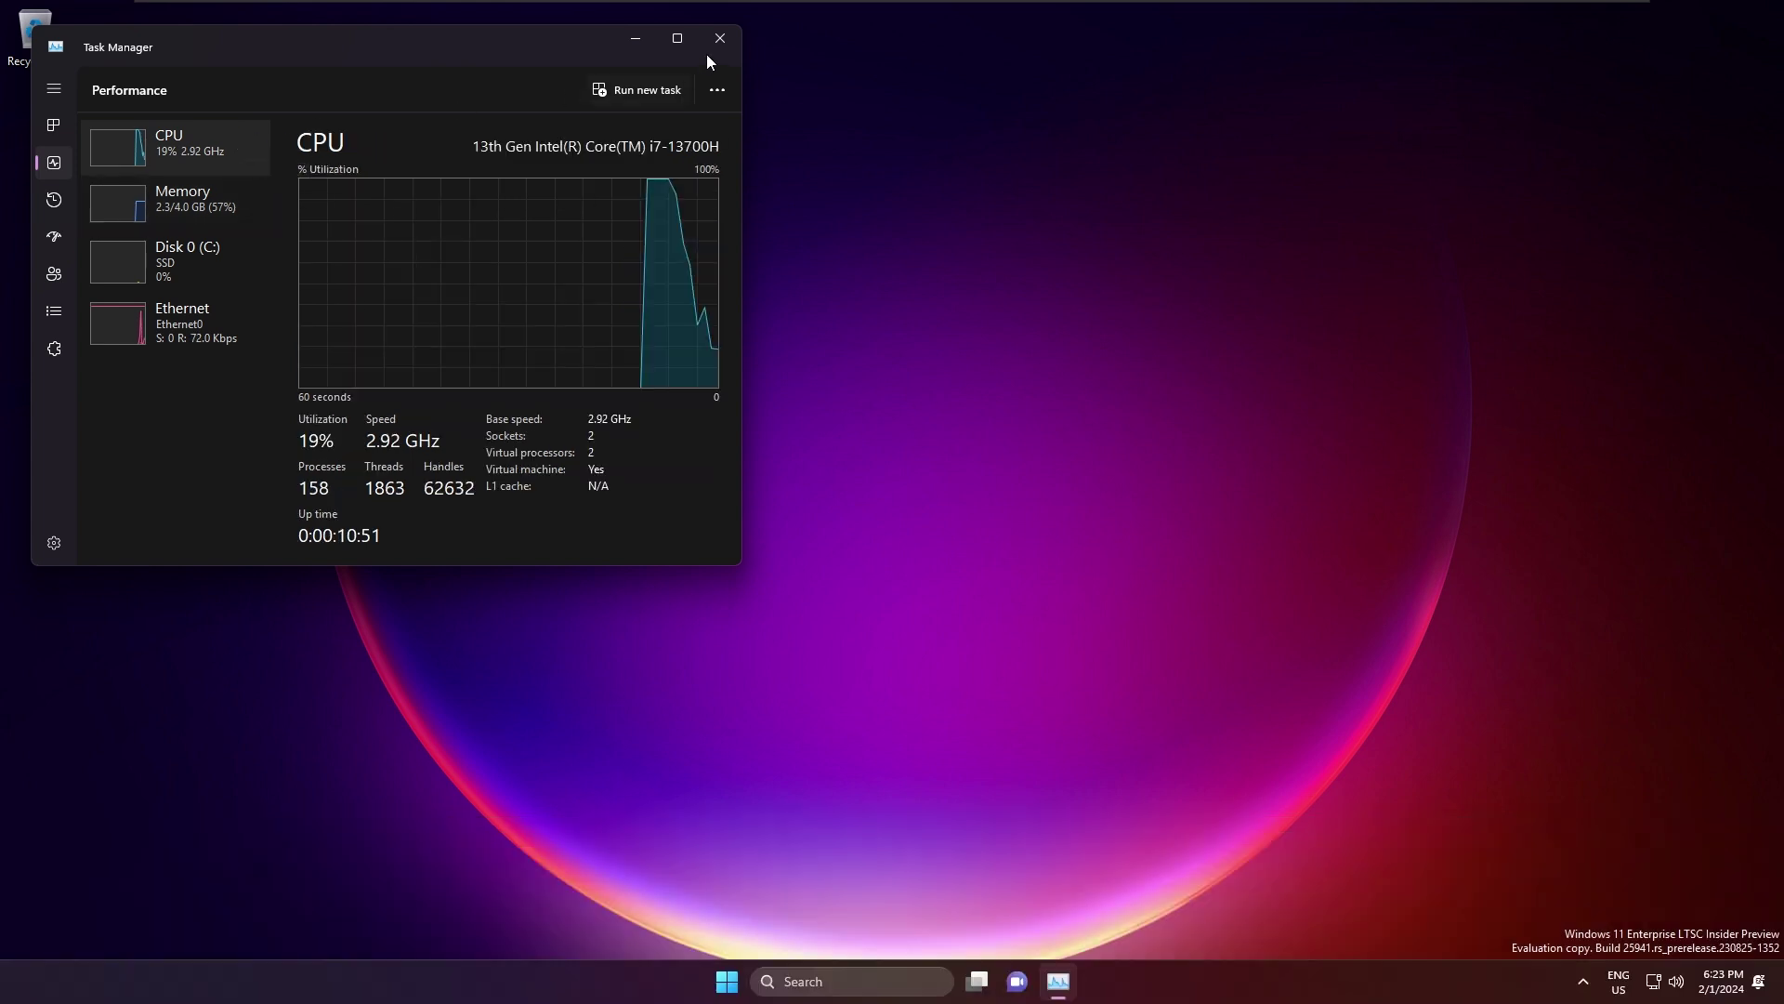
mouse_move(539, 65)
left_mouse_down()
mouse_move(1012, 199)
mouse_move(817, 211)
mouse_move(868, 219)
mouse_move(539, 66)
left_mouse_up()
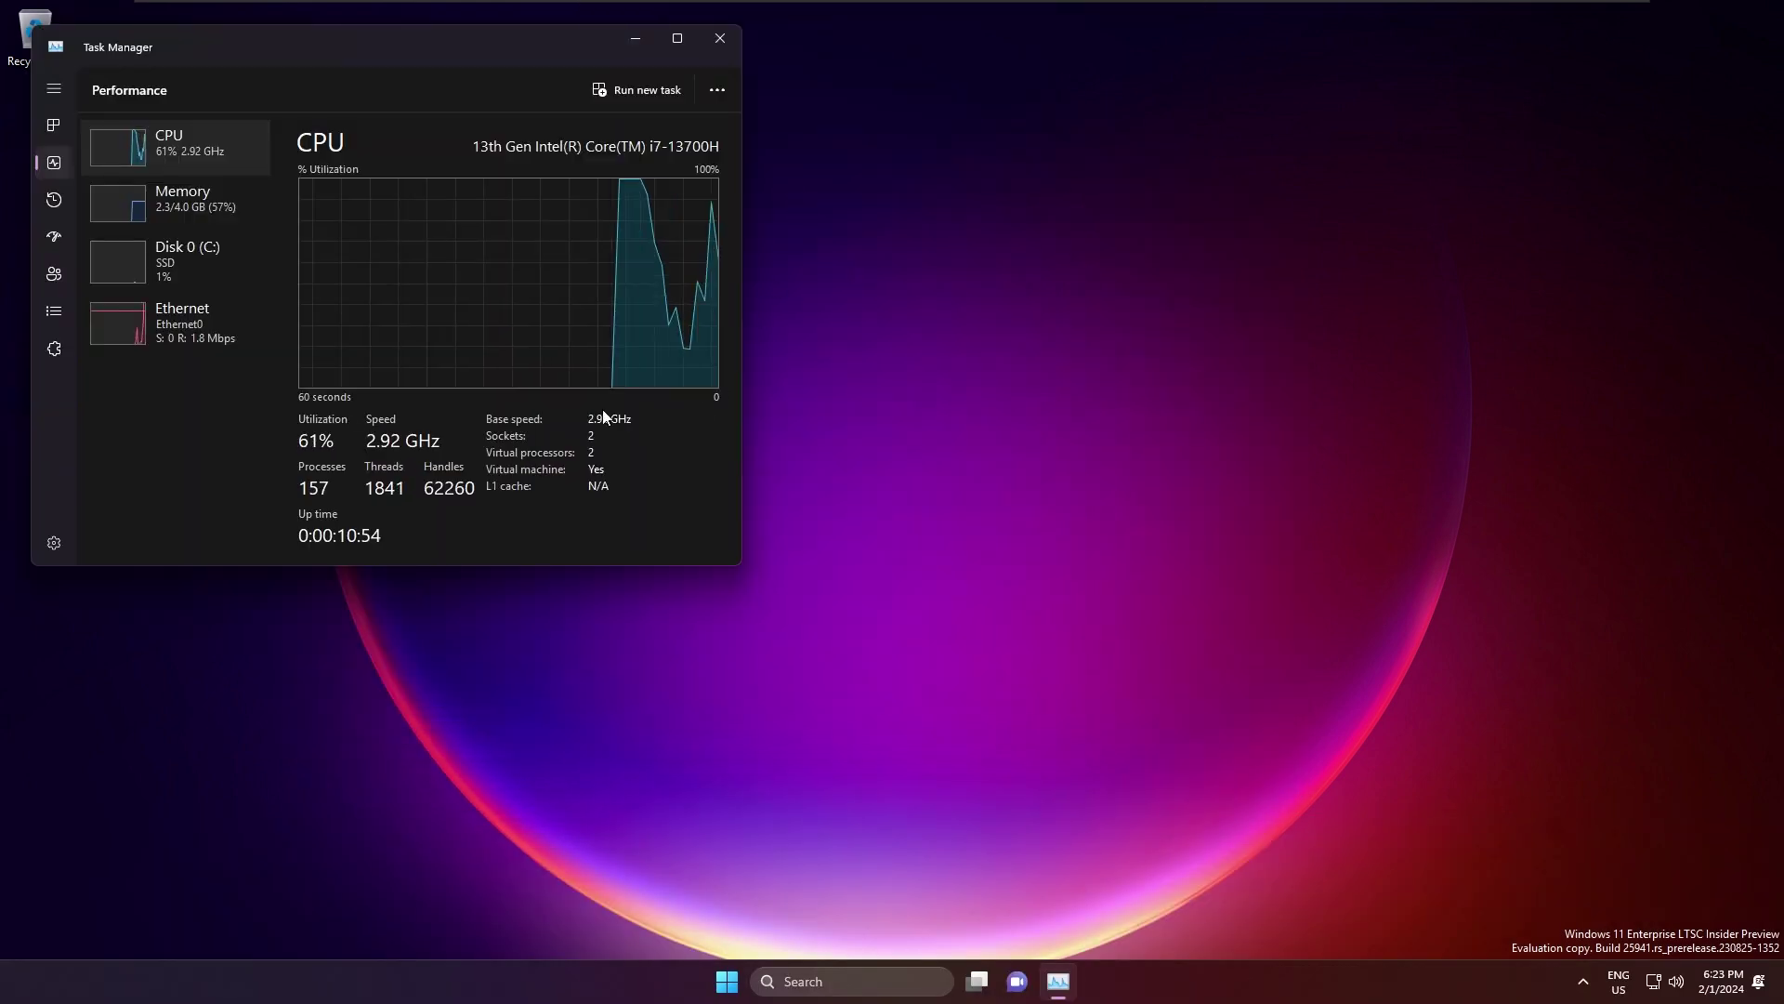
key("alt+F4")
- Launch the Get Started and Windows Backup apps, and advance past the welcome page of Get Started
key("super")
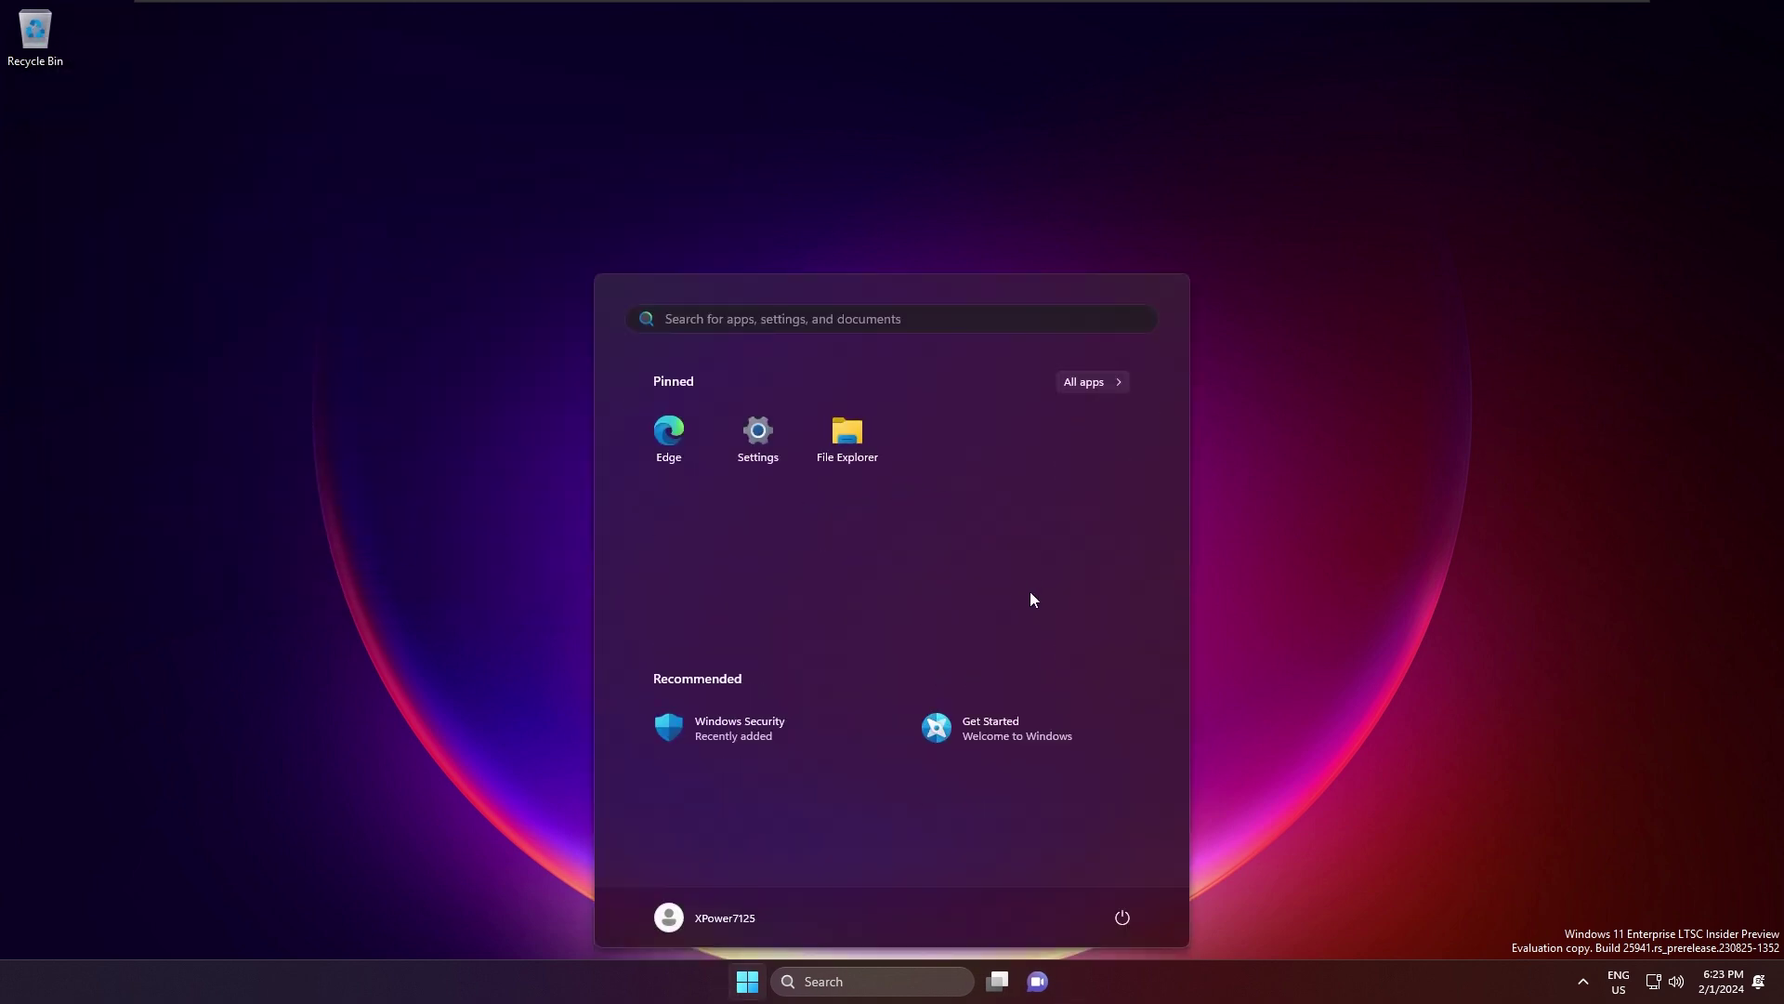
left_click(988, 722)
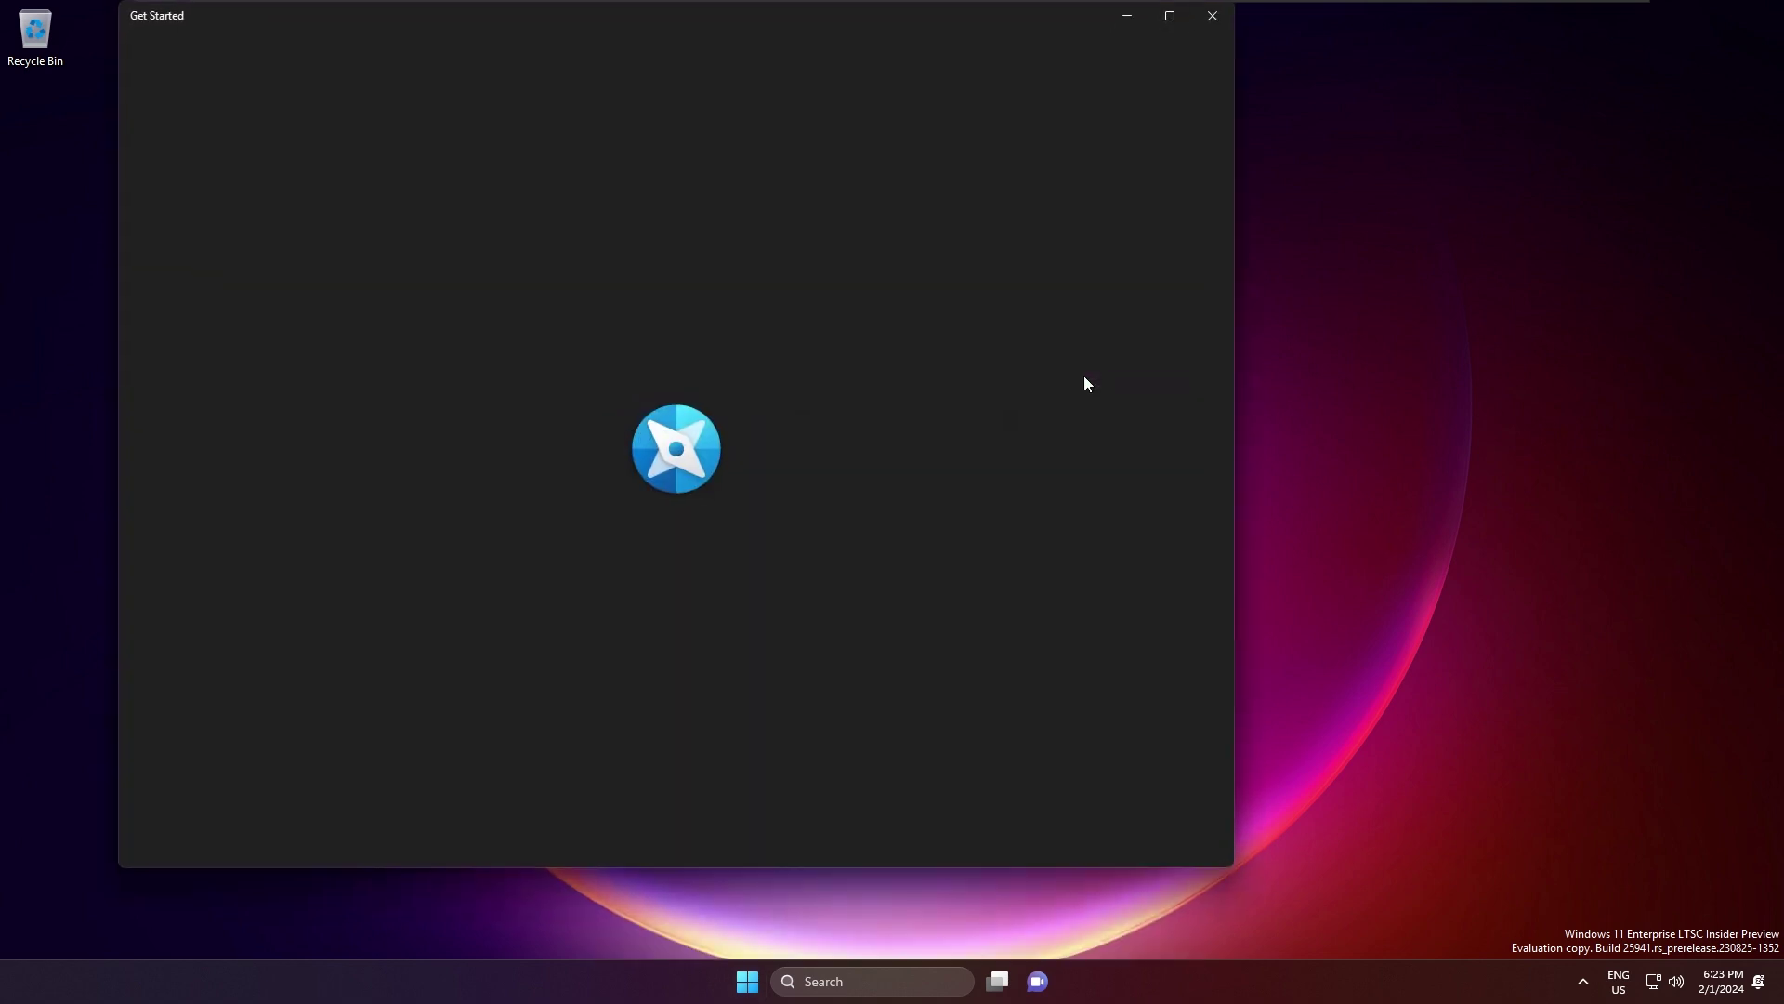
key("super")
left_click(1089, 385)
scroll(966, 623, "down", 5)
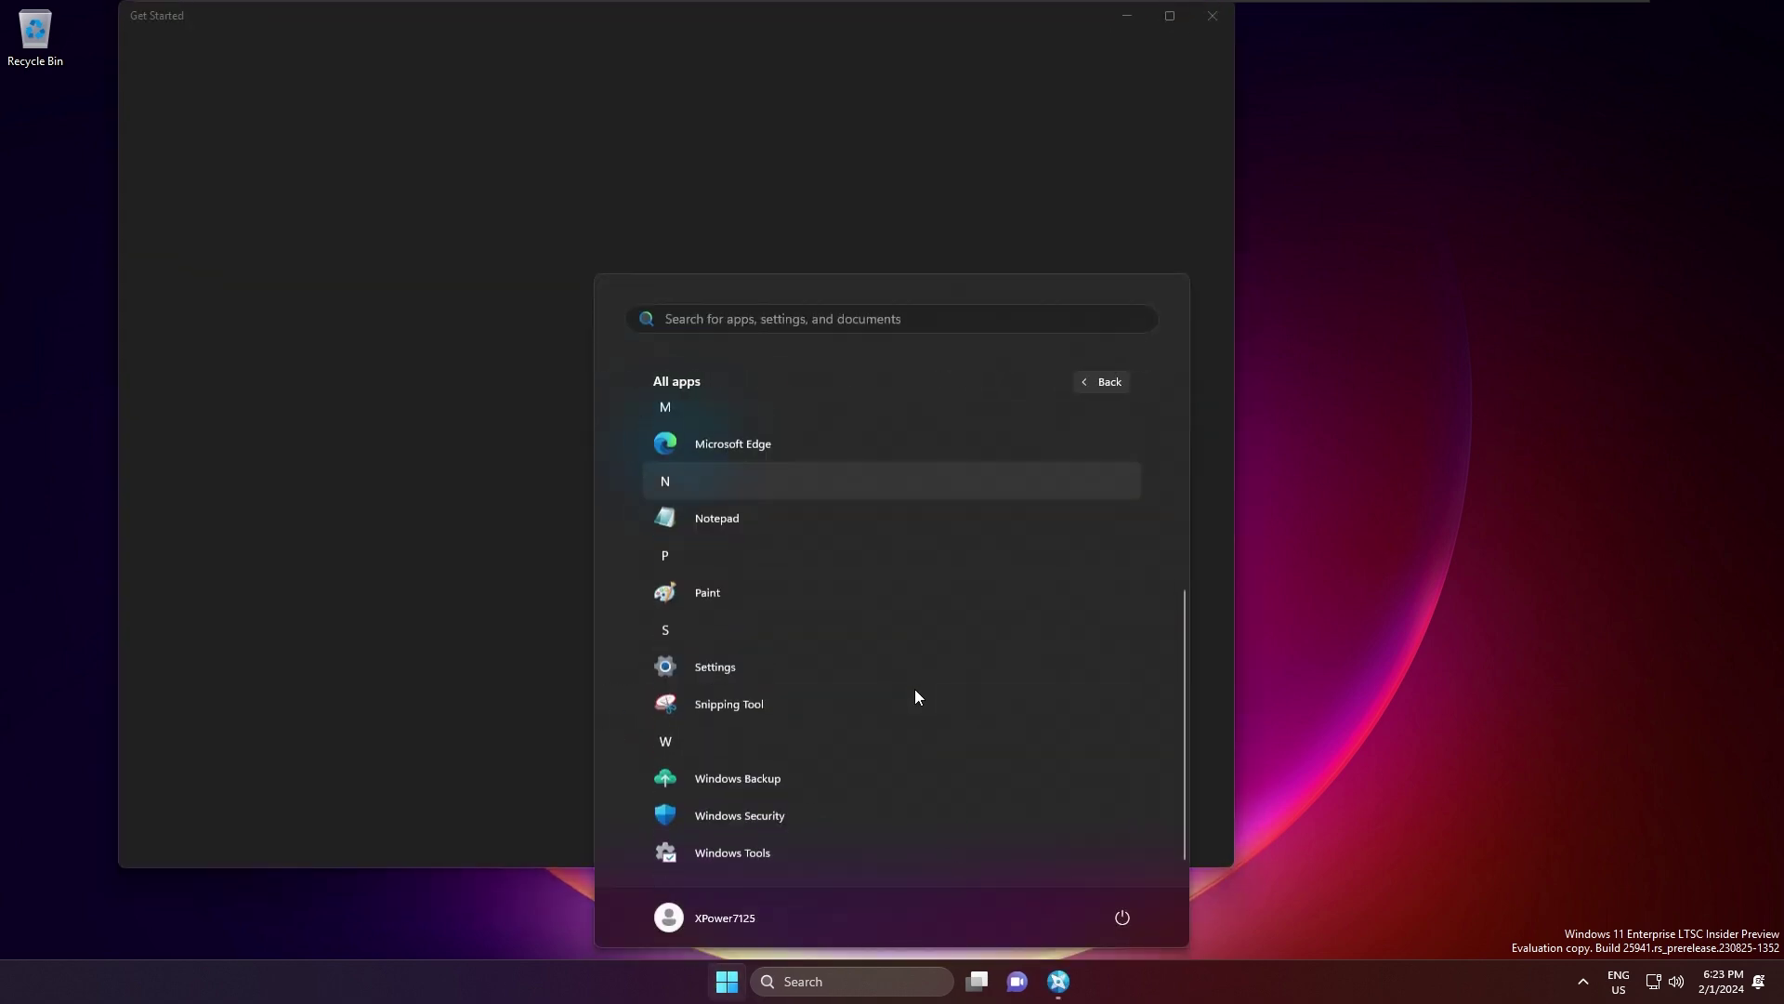
left_click(814, 764)
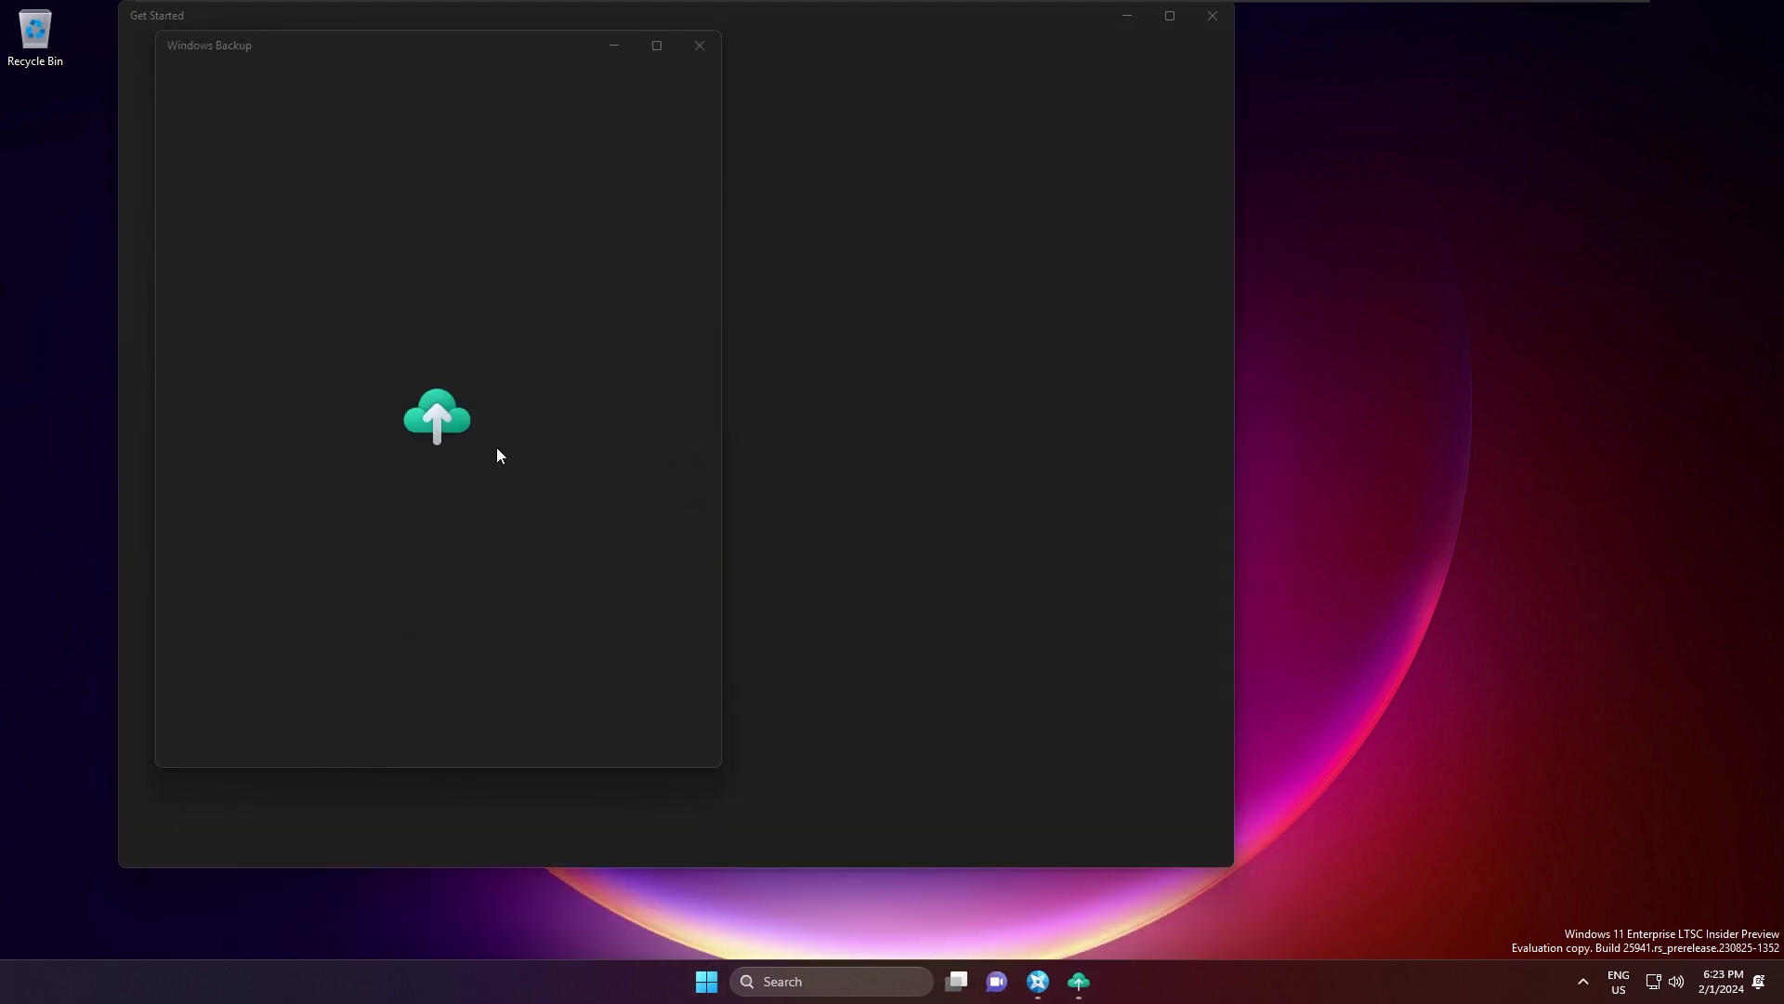
left_click(913, 277)
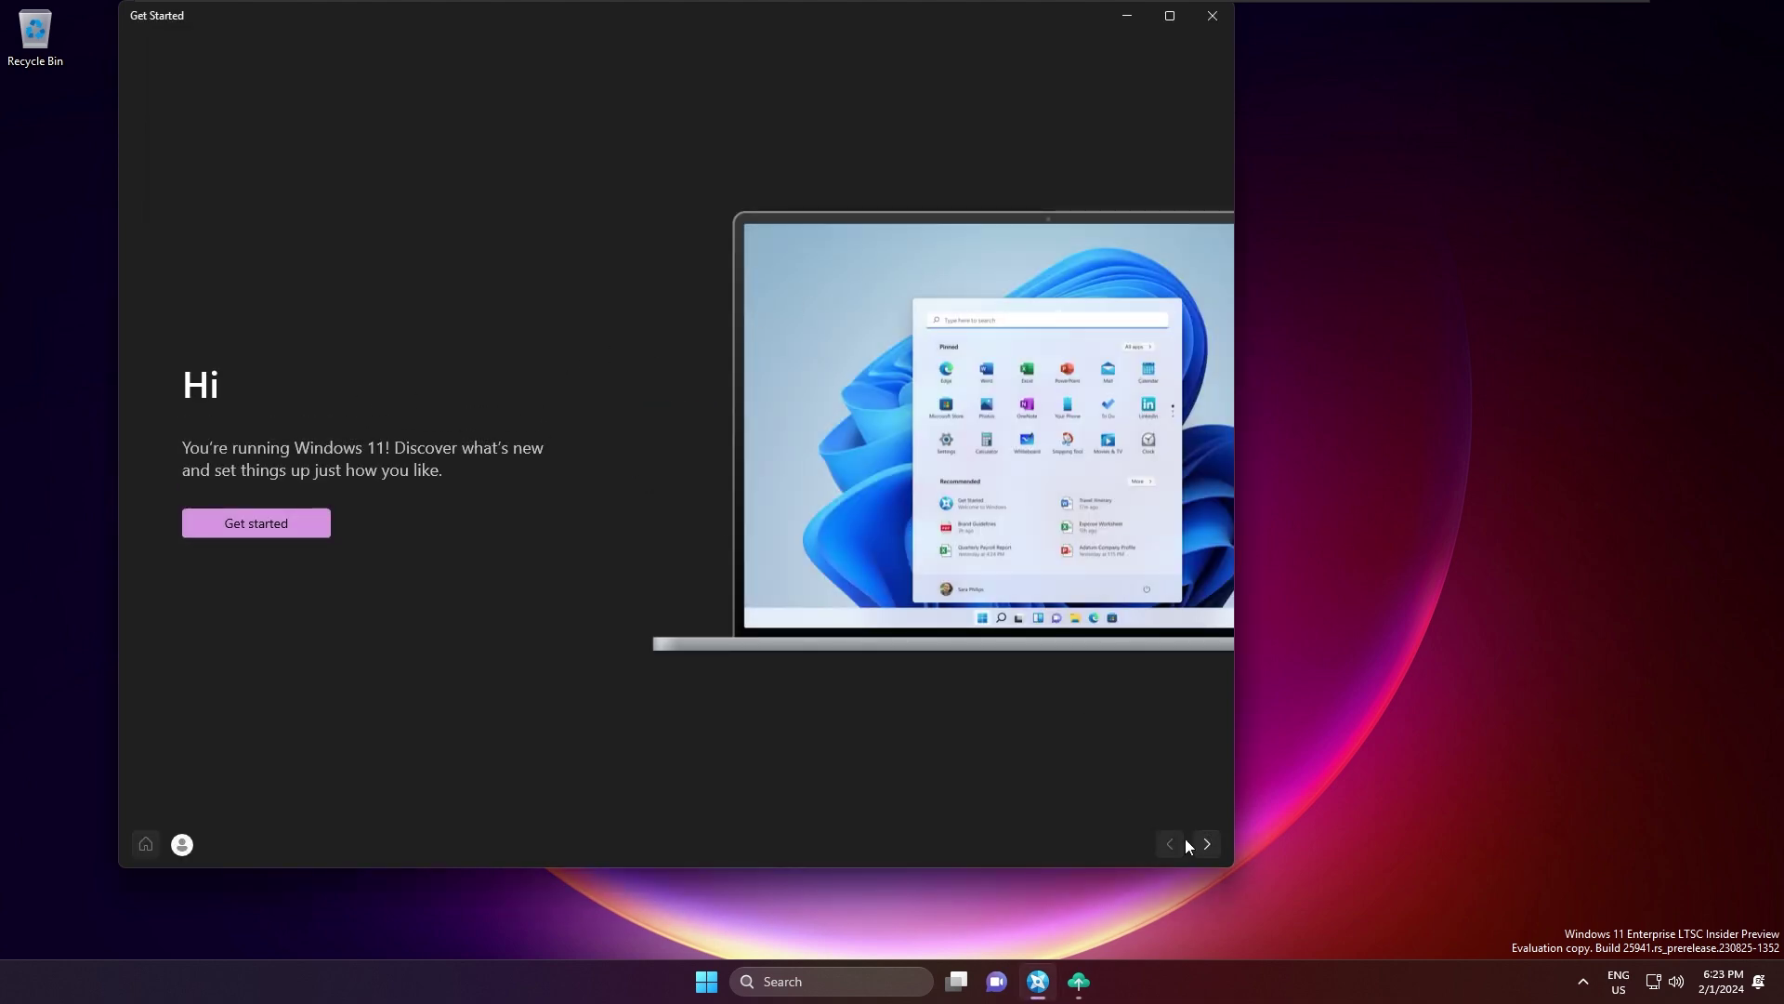
left_click(1217, 841)
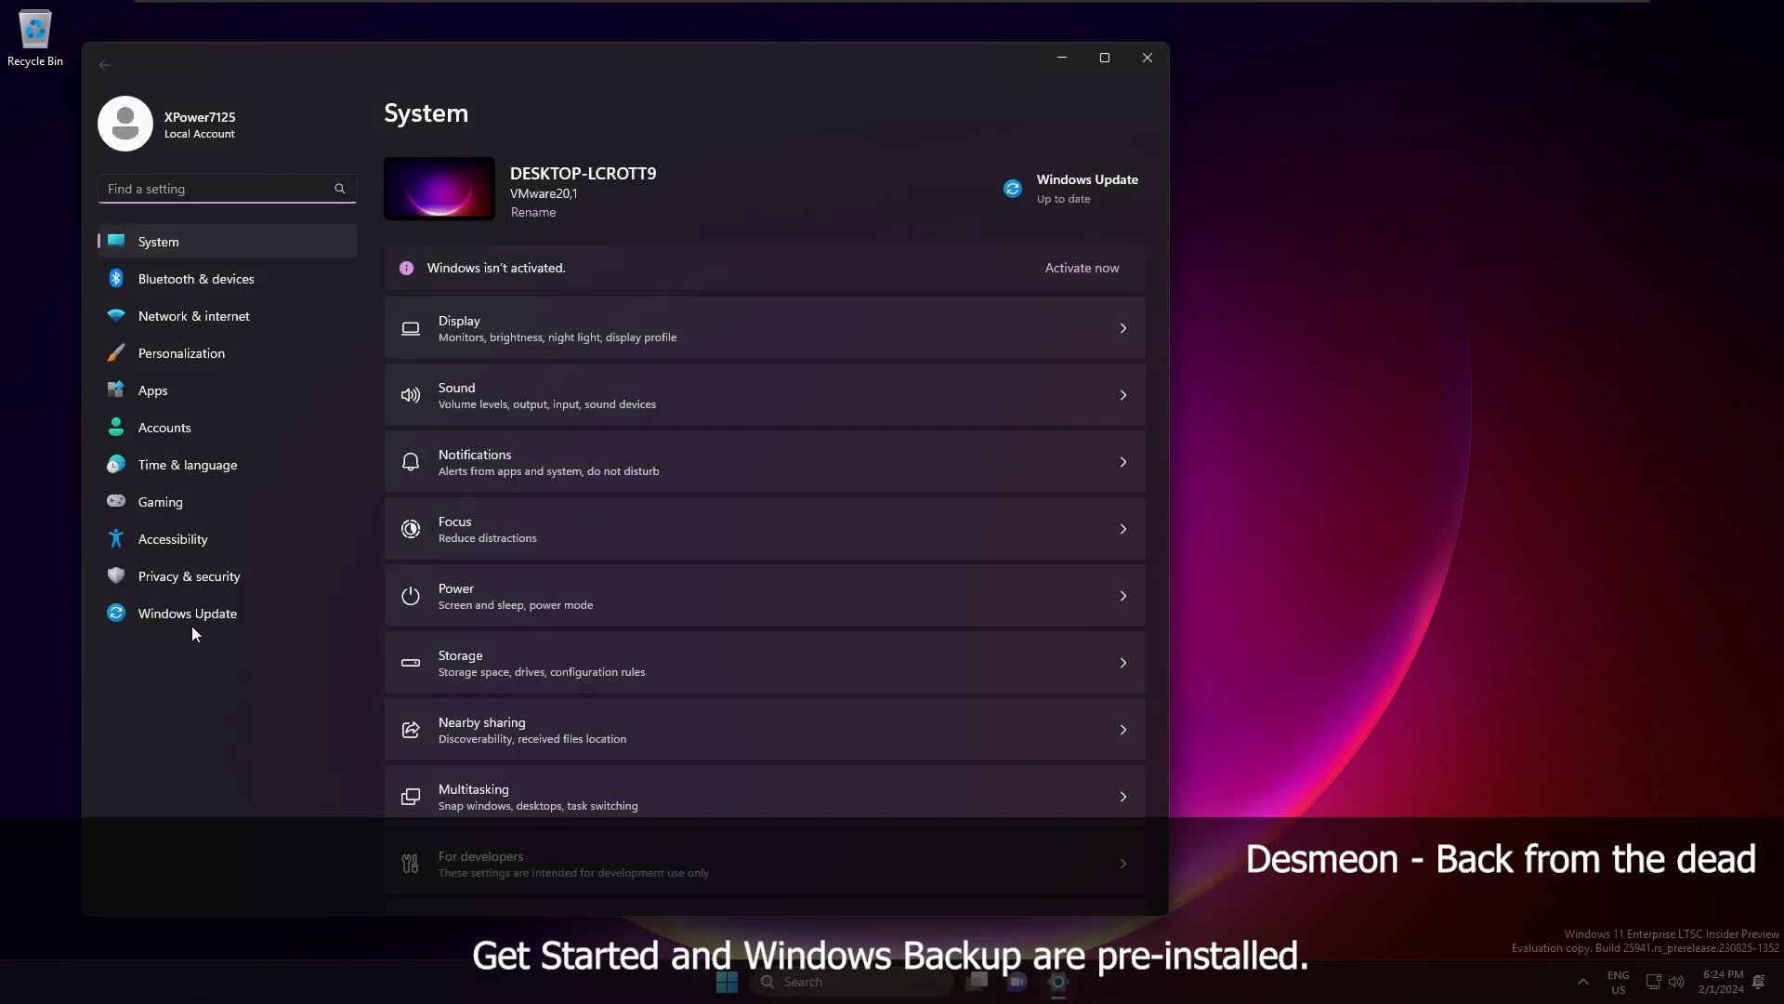
- Open the Windows Update settings, widen the window slightly, and check for updates
left_click(199, 617)
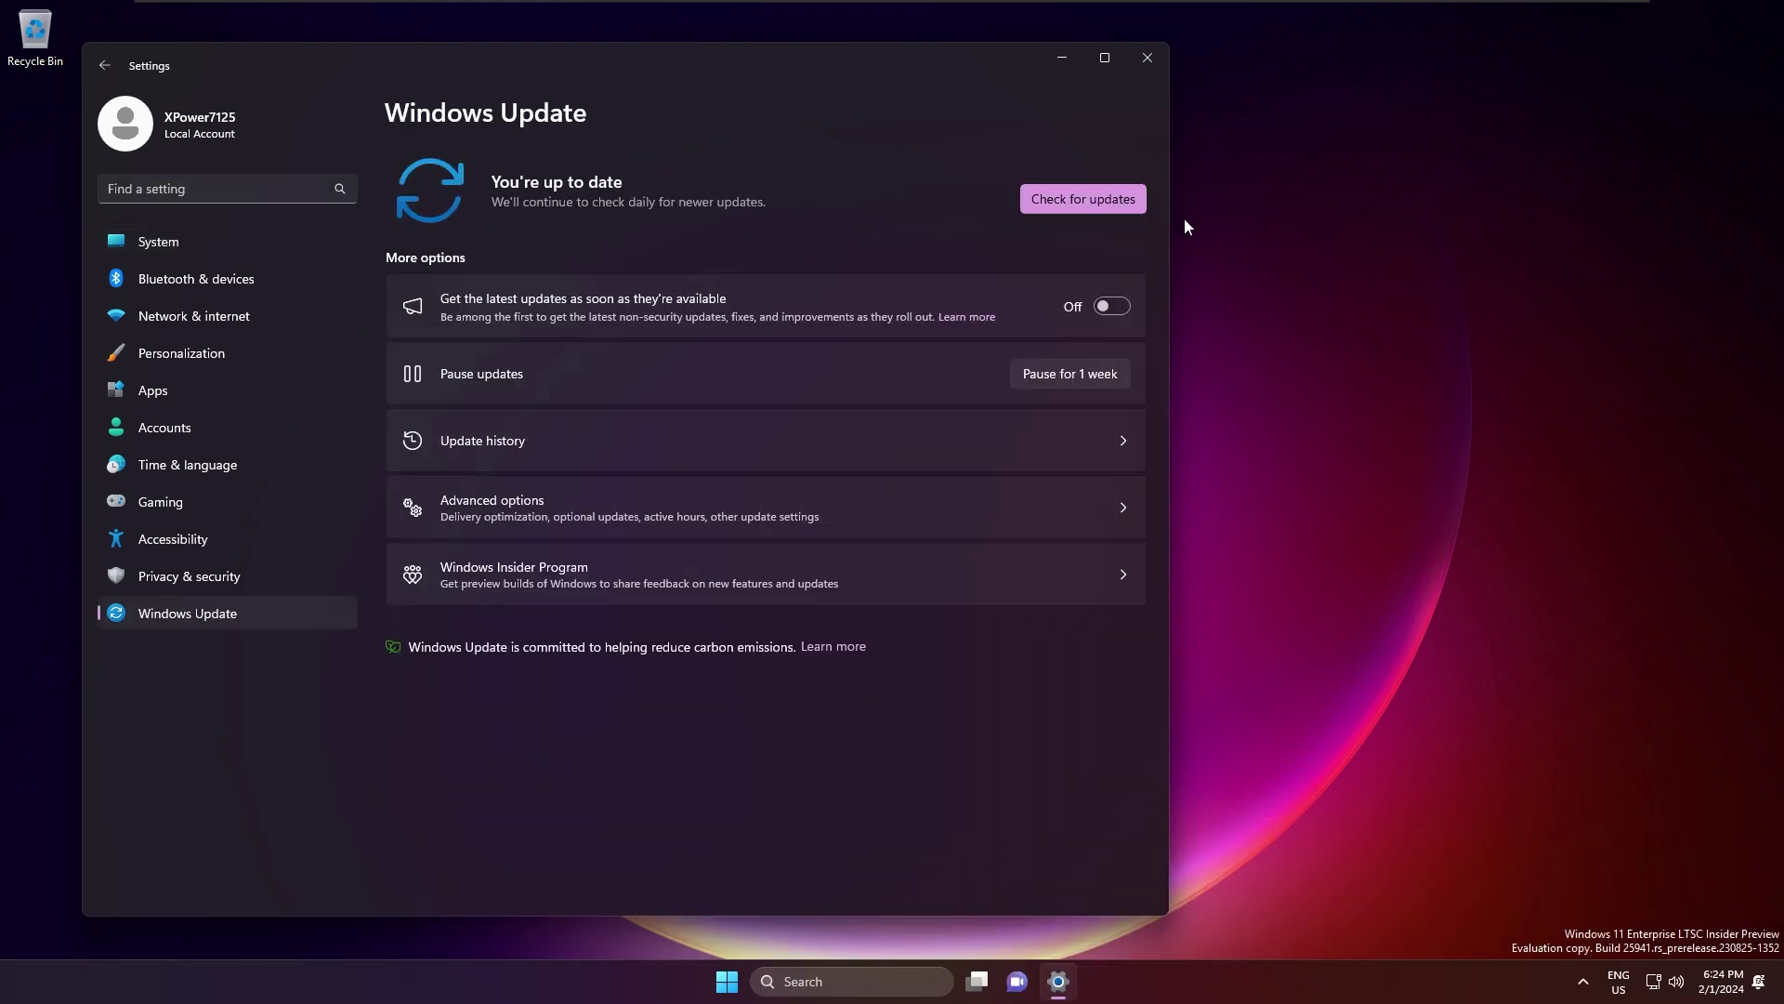
left_click_drag(1173, 216, 1215, 217)
left_click(1145, 192)
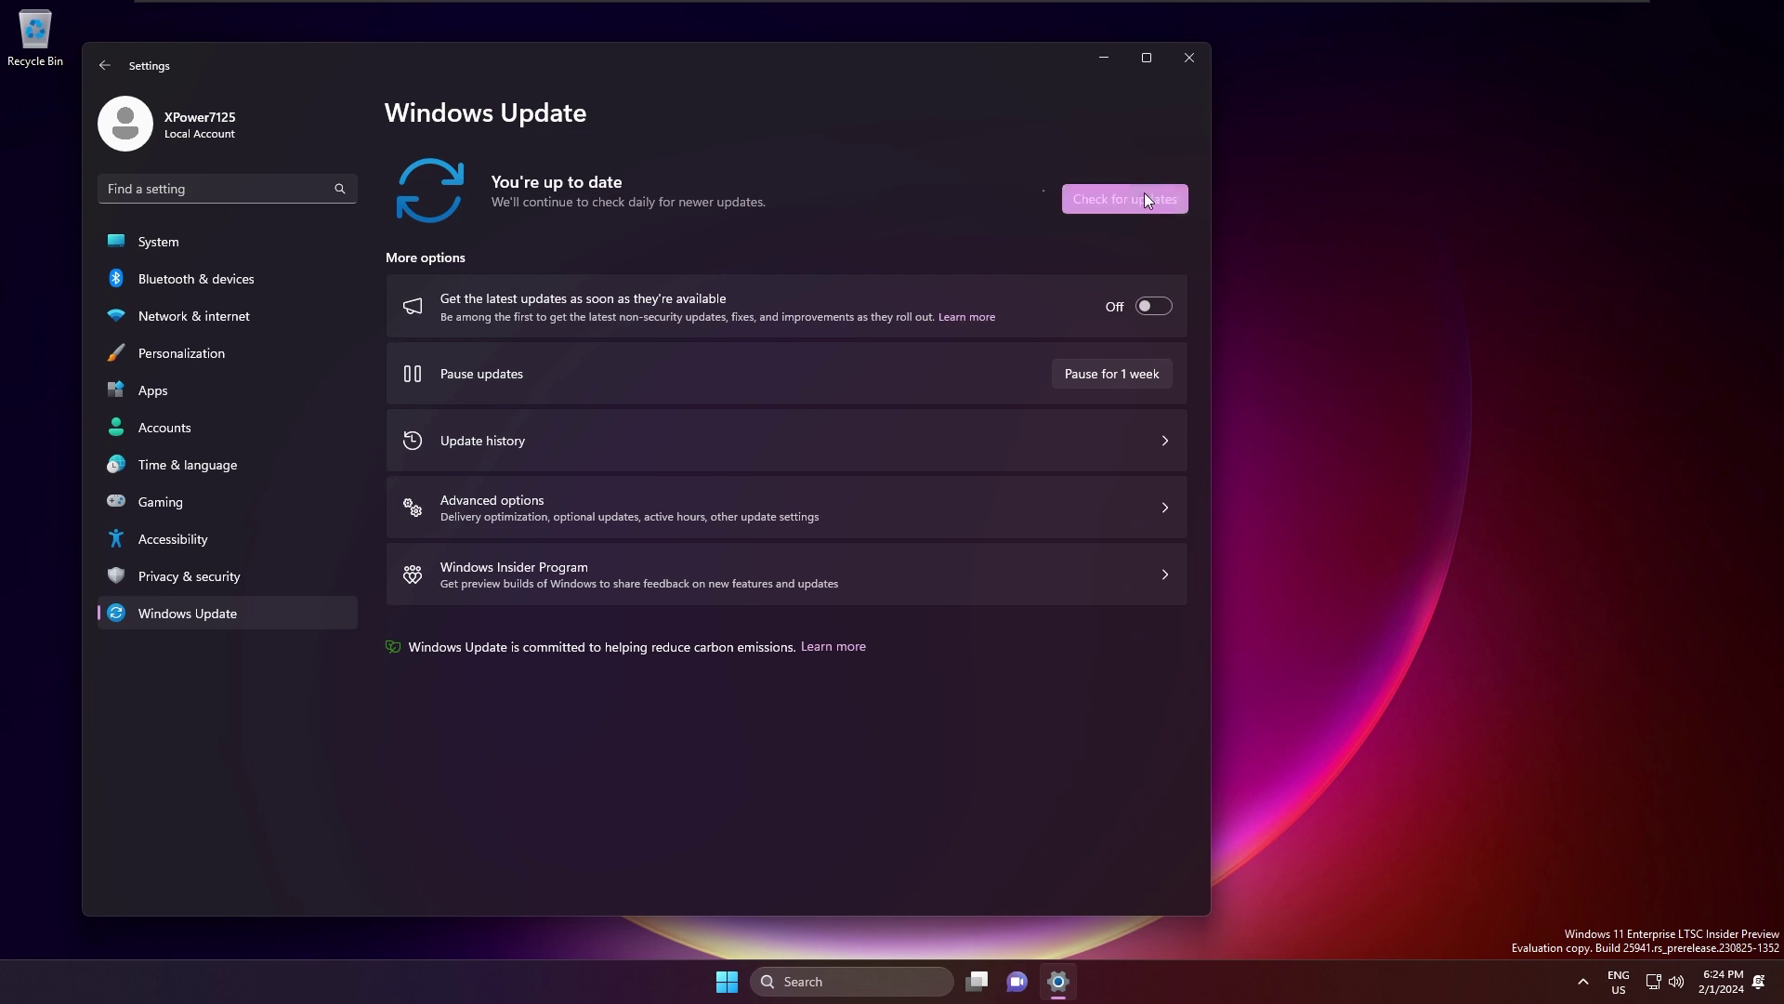
- Open the lock screen personalization settings and select the second recent image, the blue glow picture
left_click(288, 243)
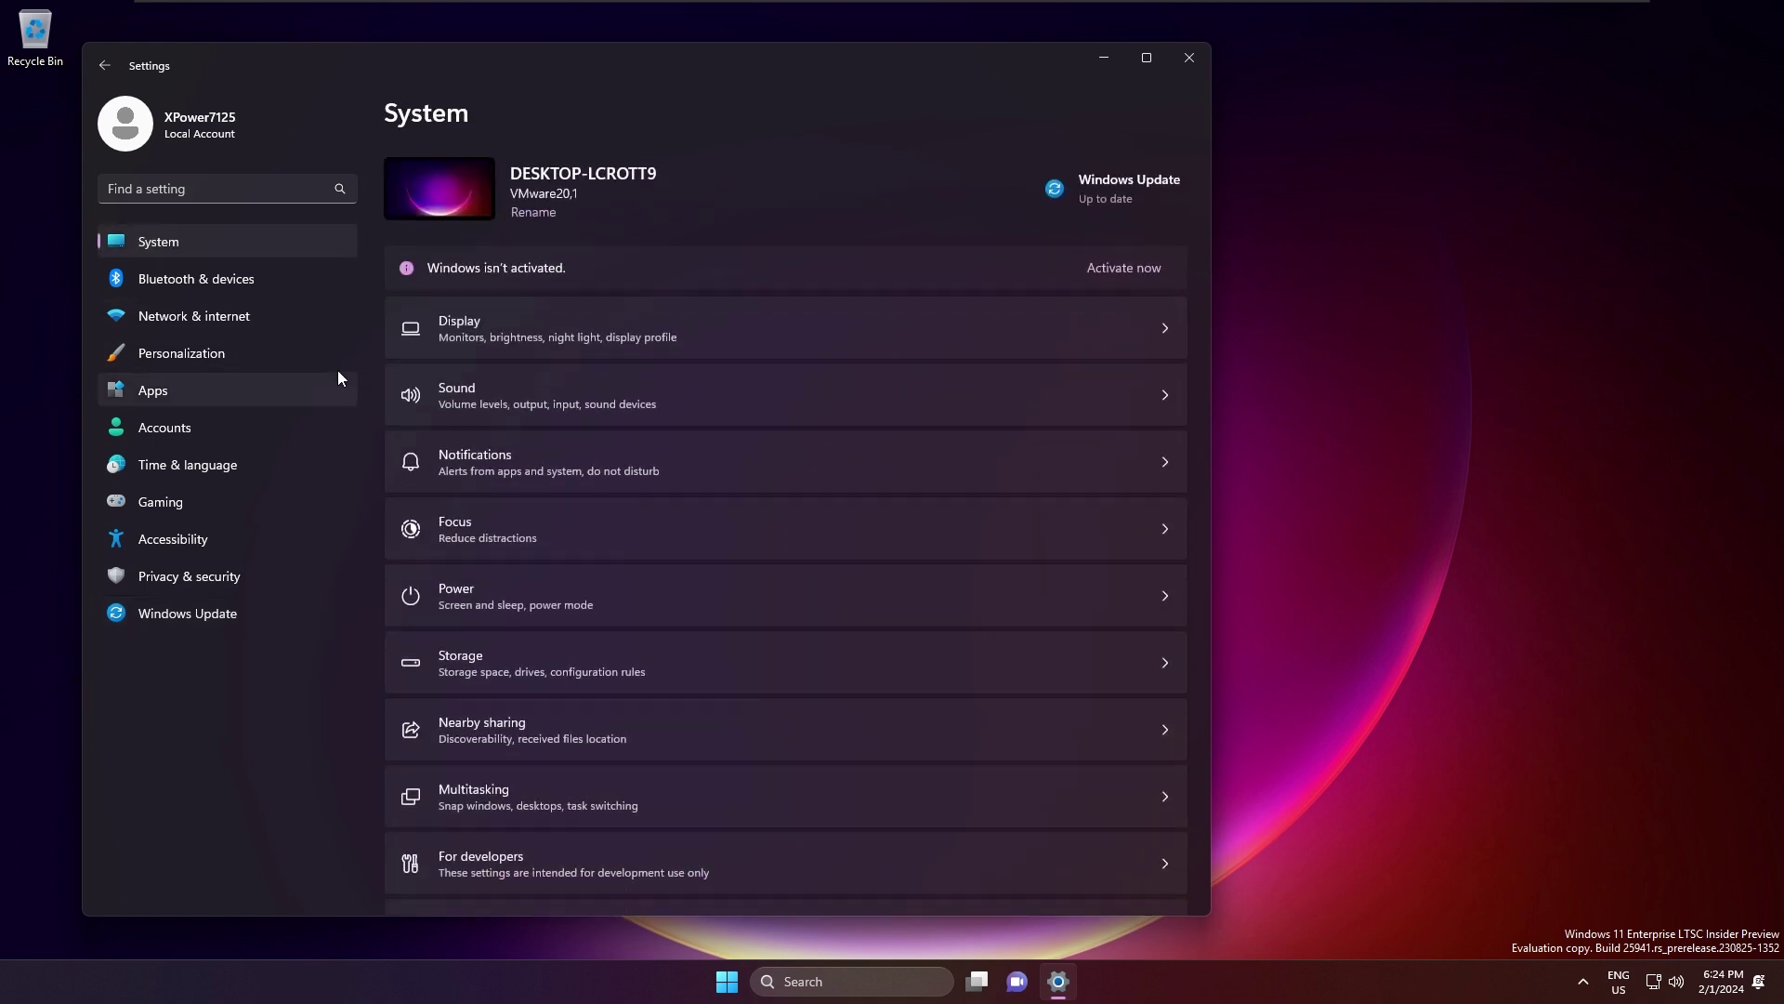
left_click(339, 368)
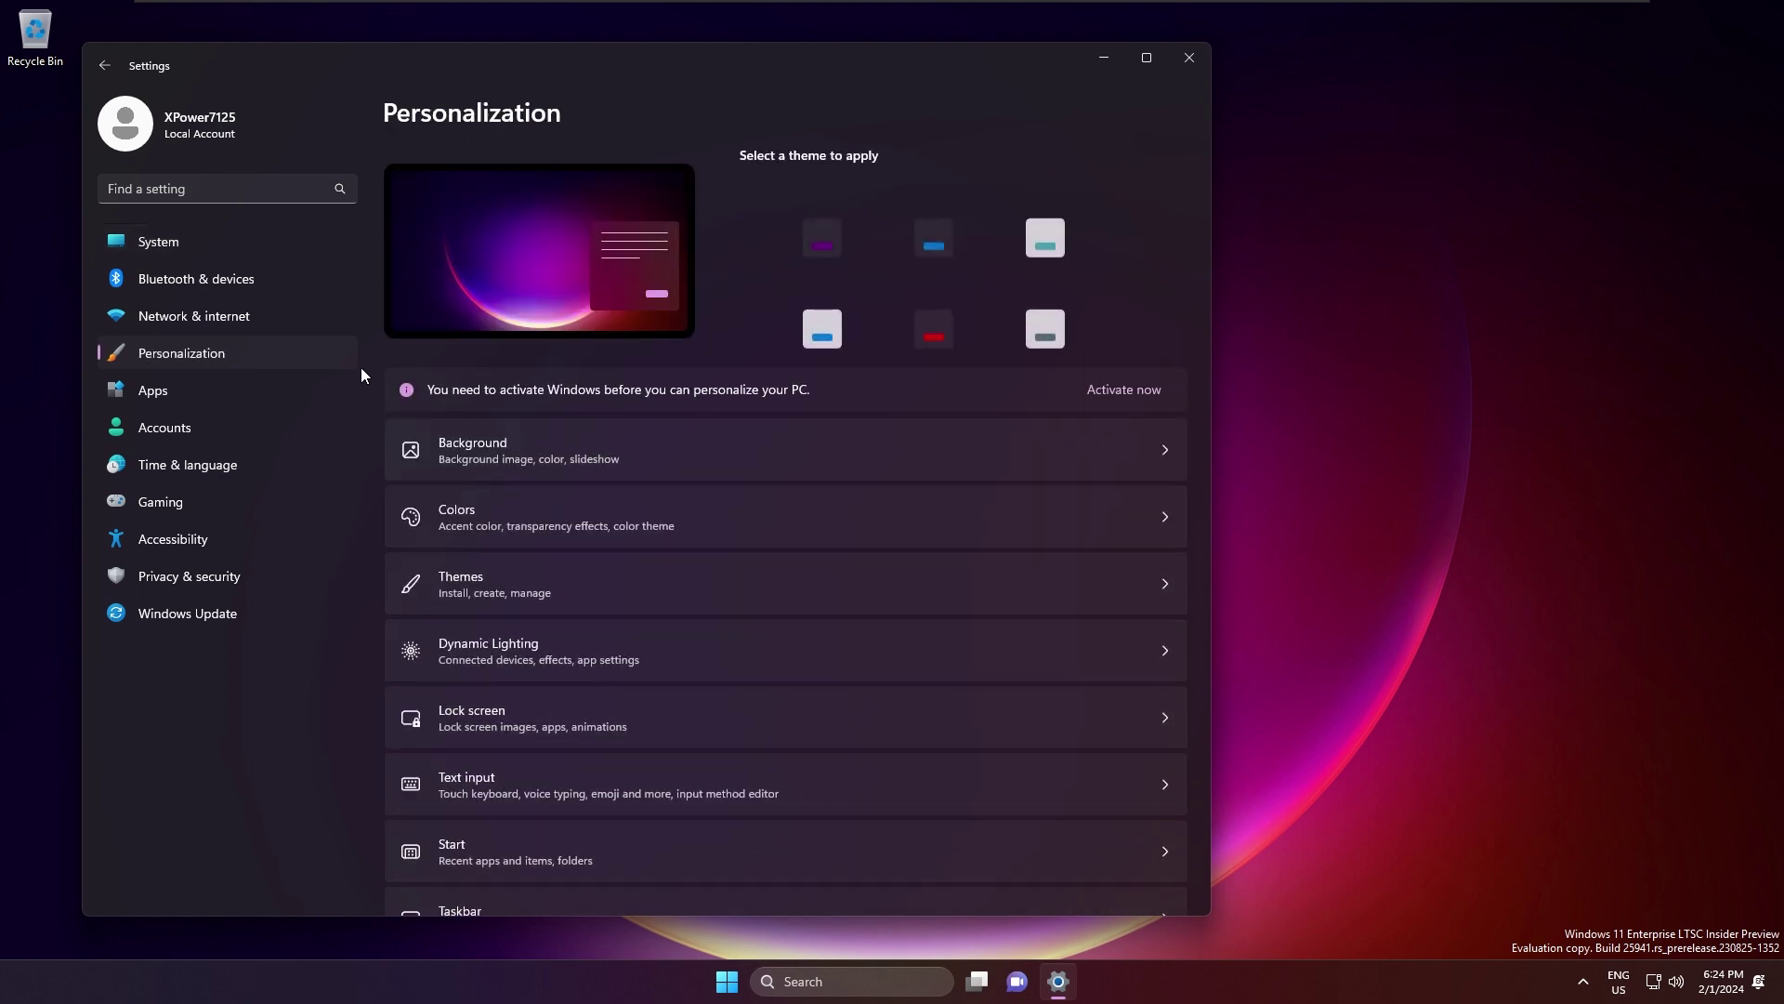
scroll(832, 621, "down", 2)
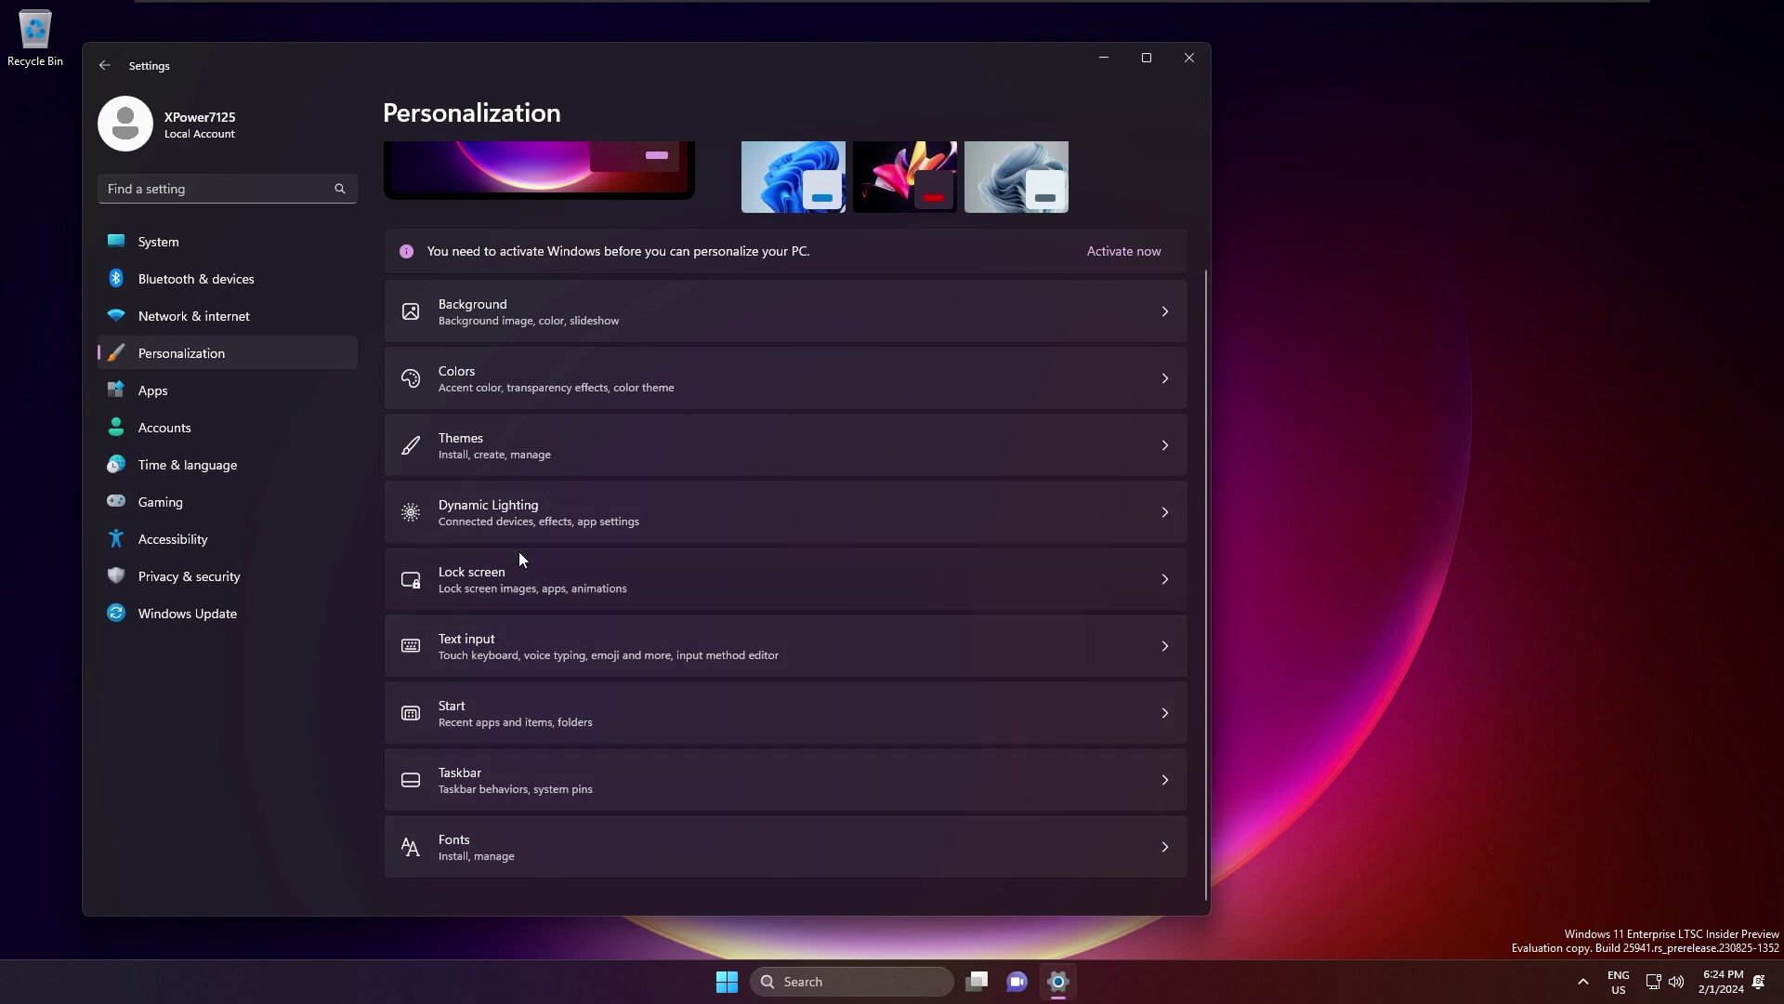
left_click(1165, 557)
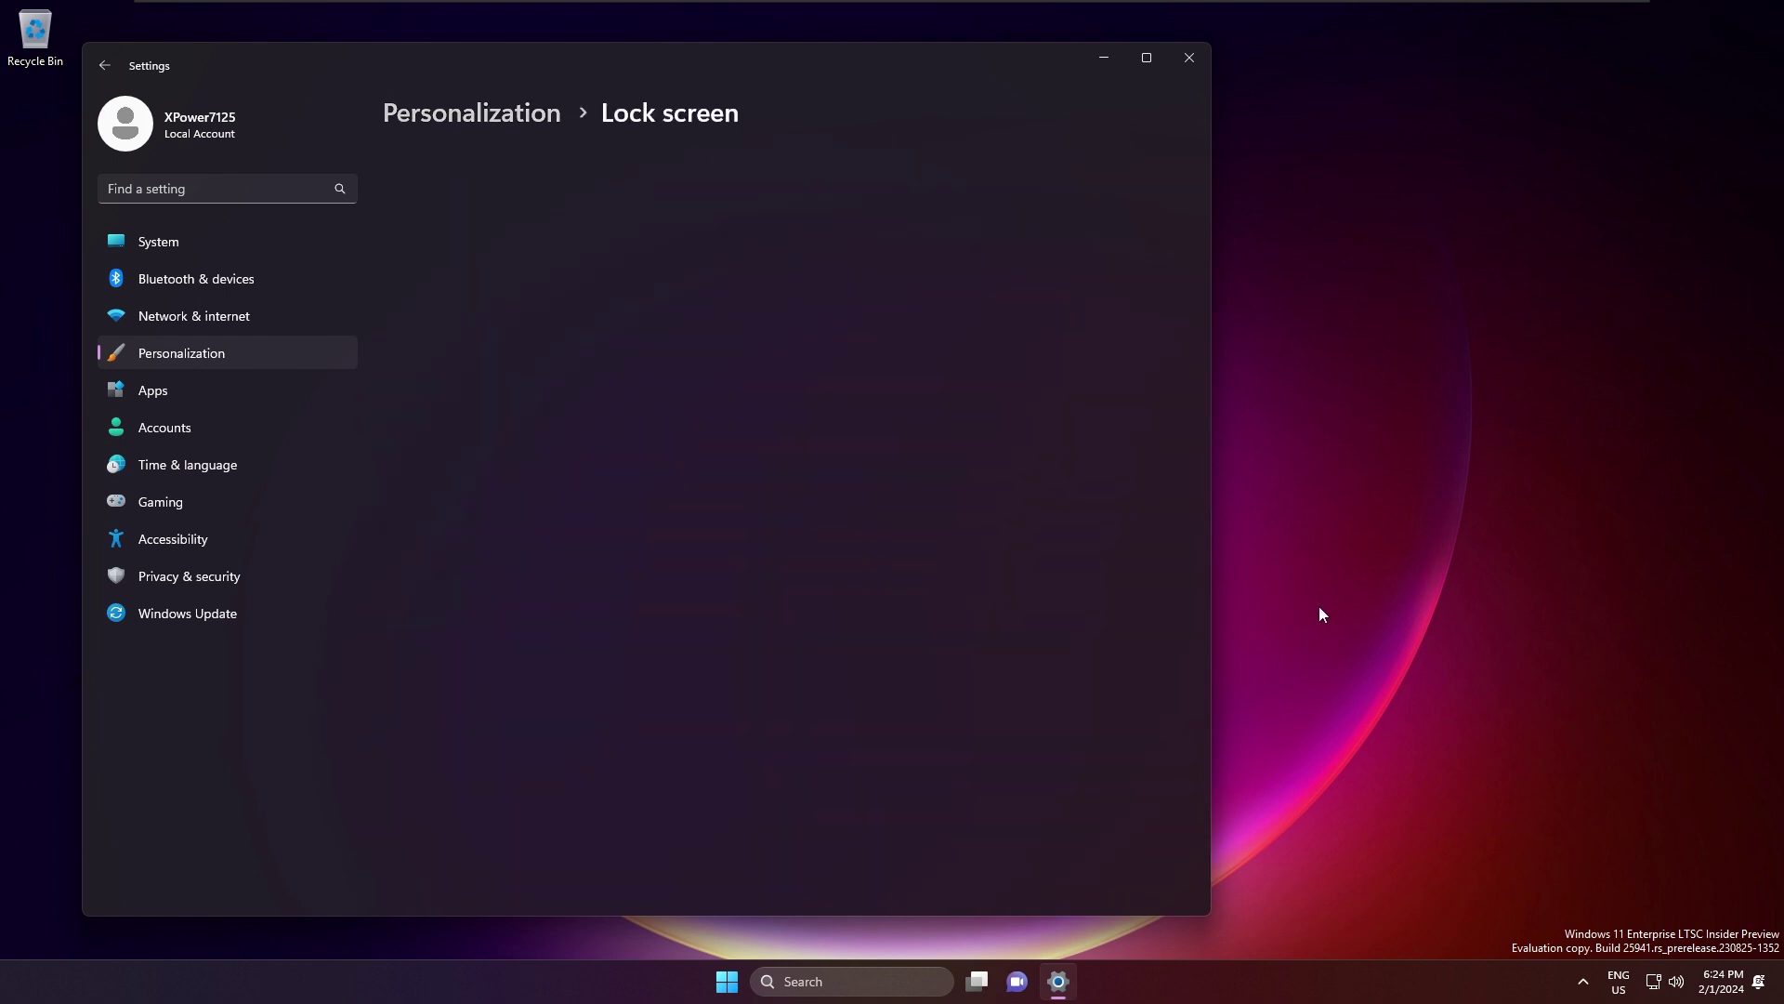
left_click(608, 531)
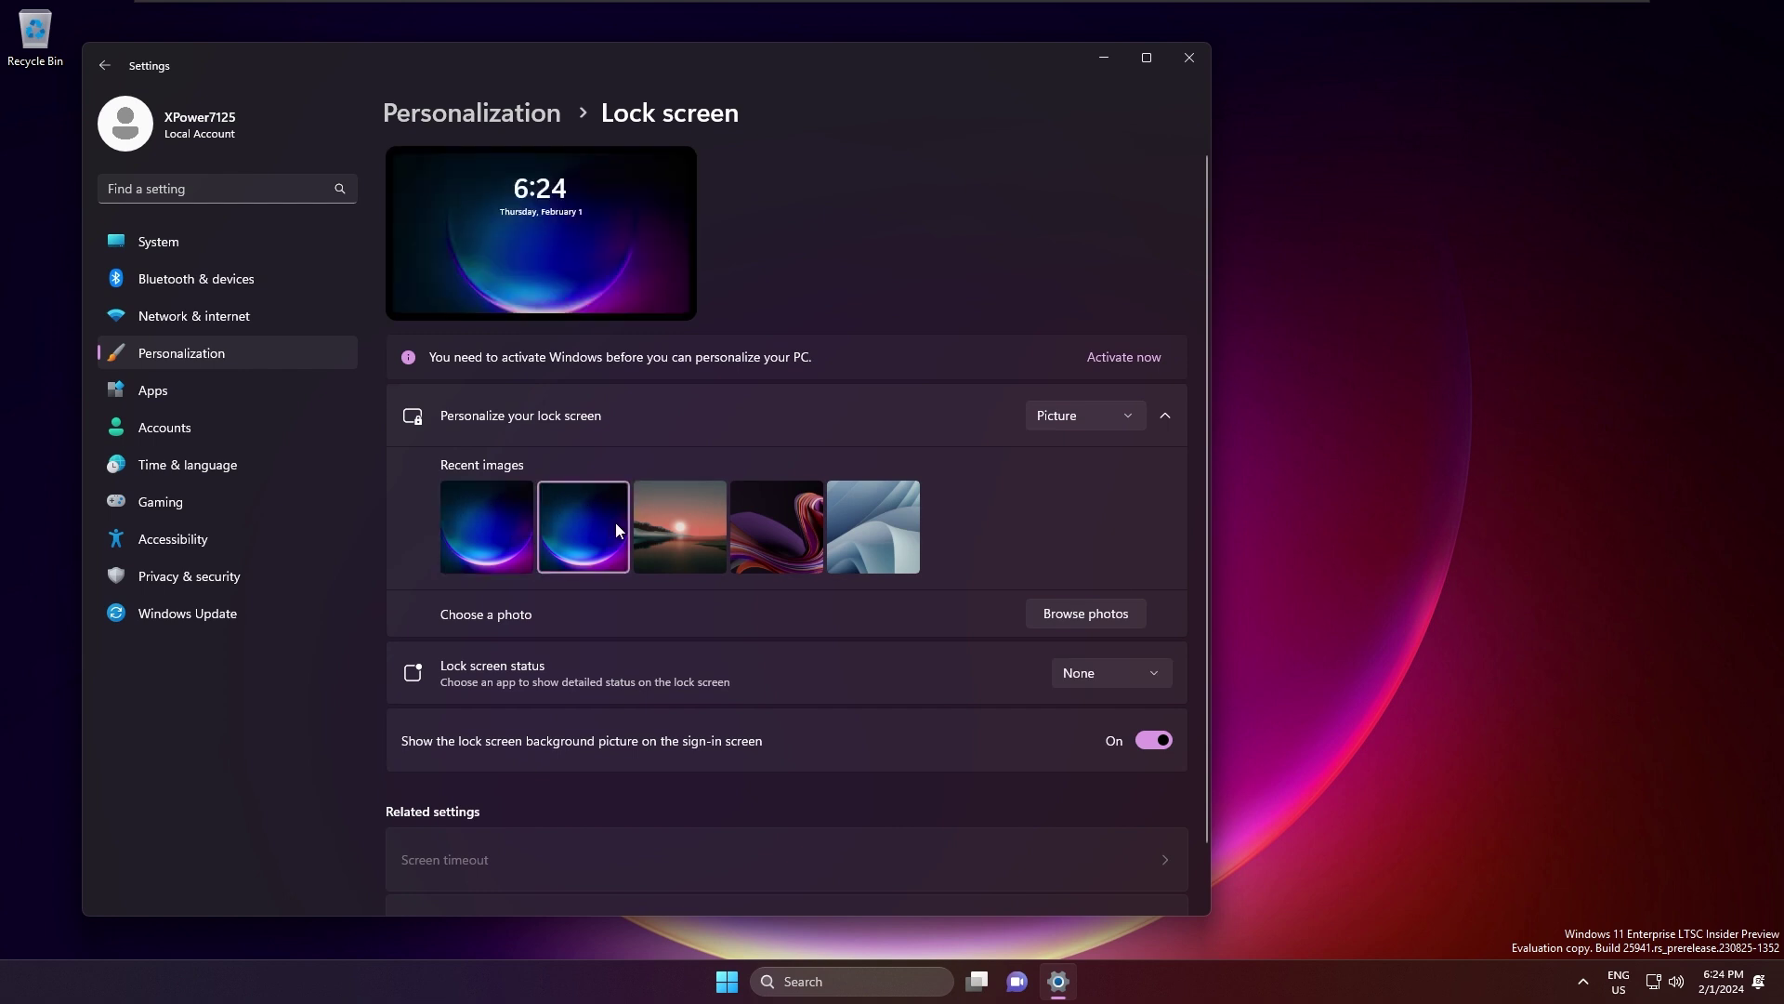
left_click(572, 528)
- Try the Slideshow option for the lock screen background, and switch it back to Picture
left_click(1078, 416)
left_click(1103, 450)
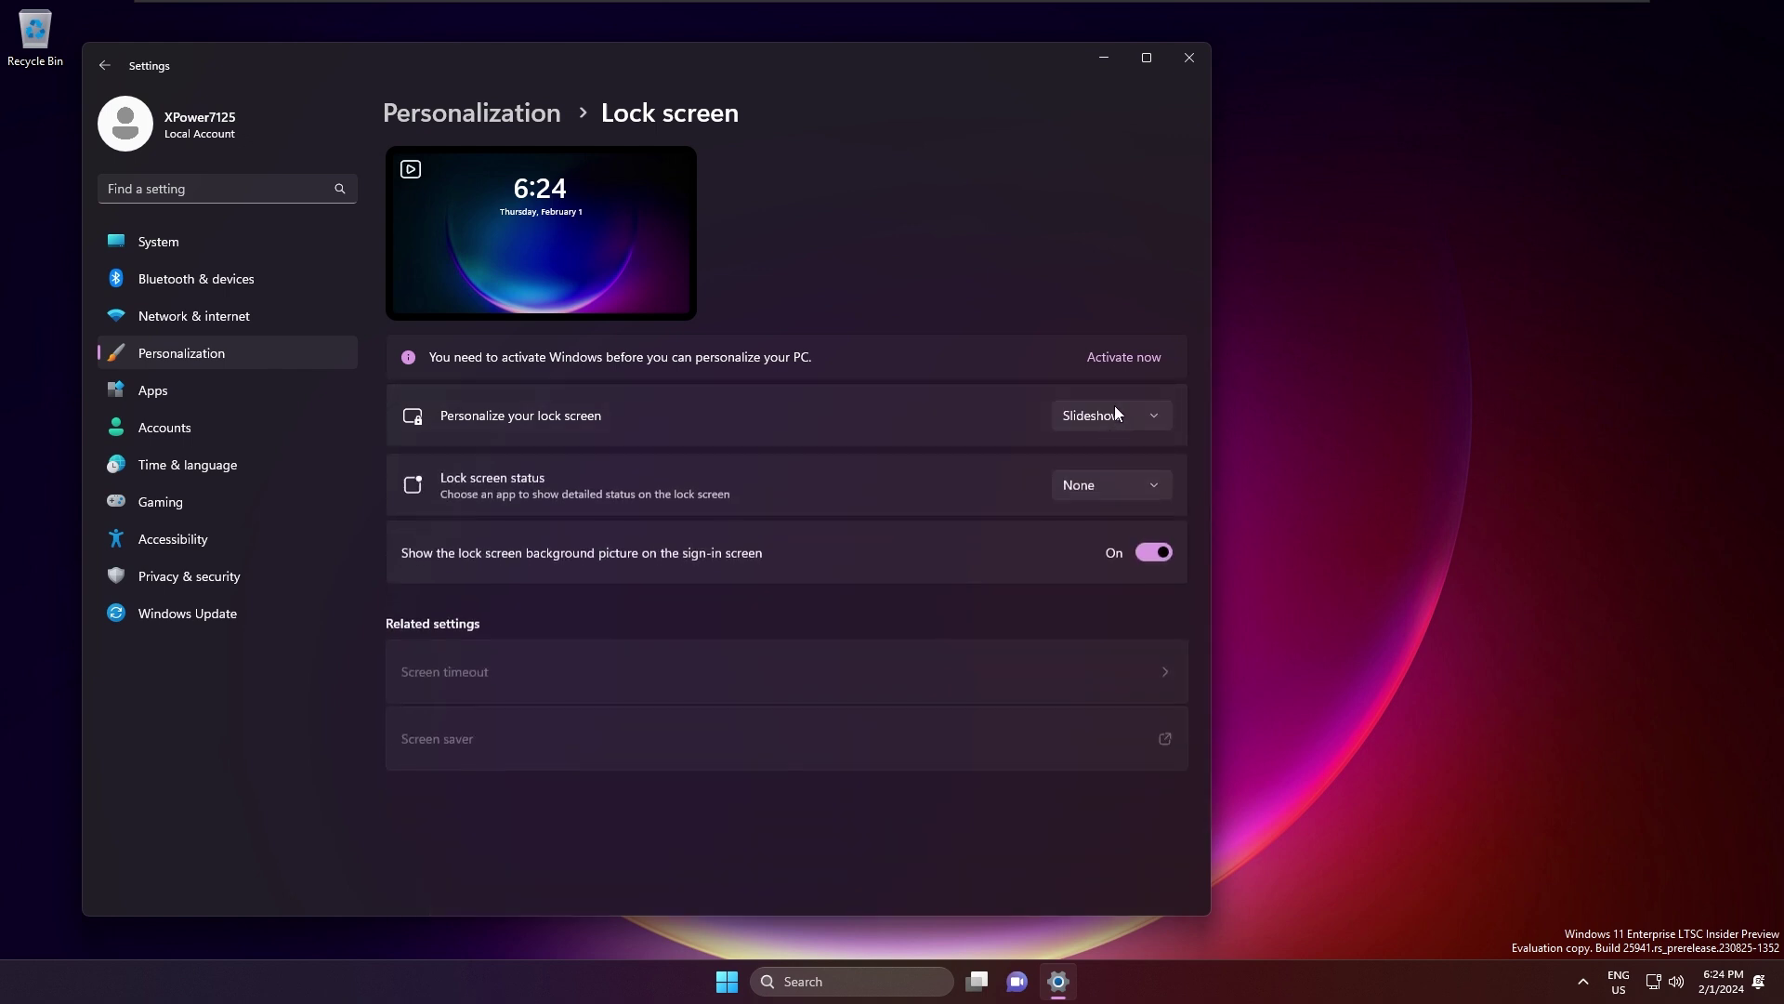
left_click(1087, 425)
left_click(1065, 384)
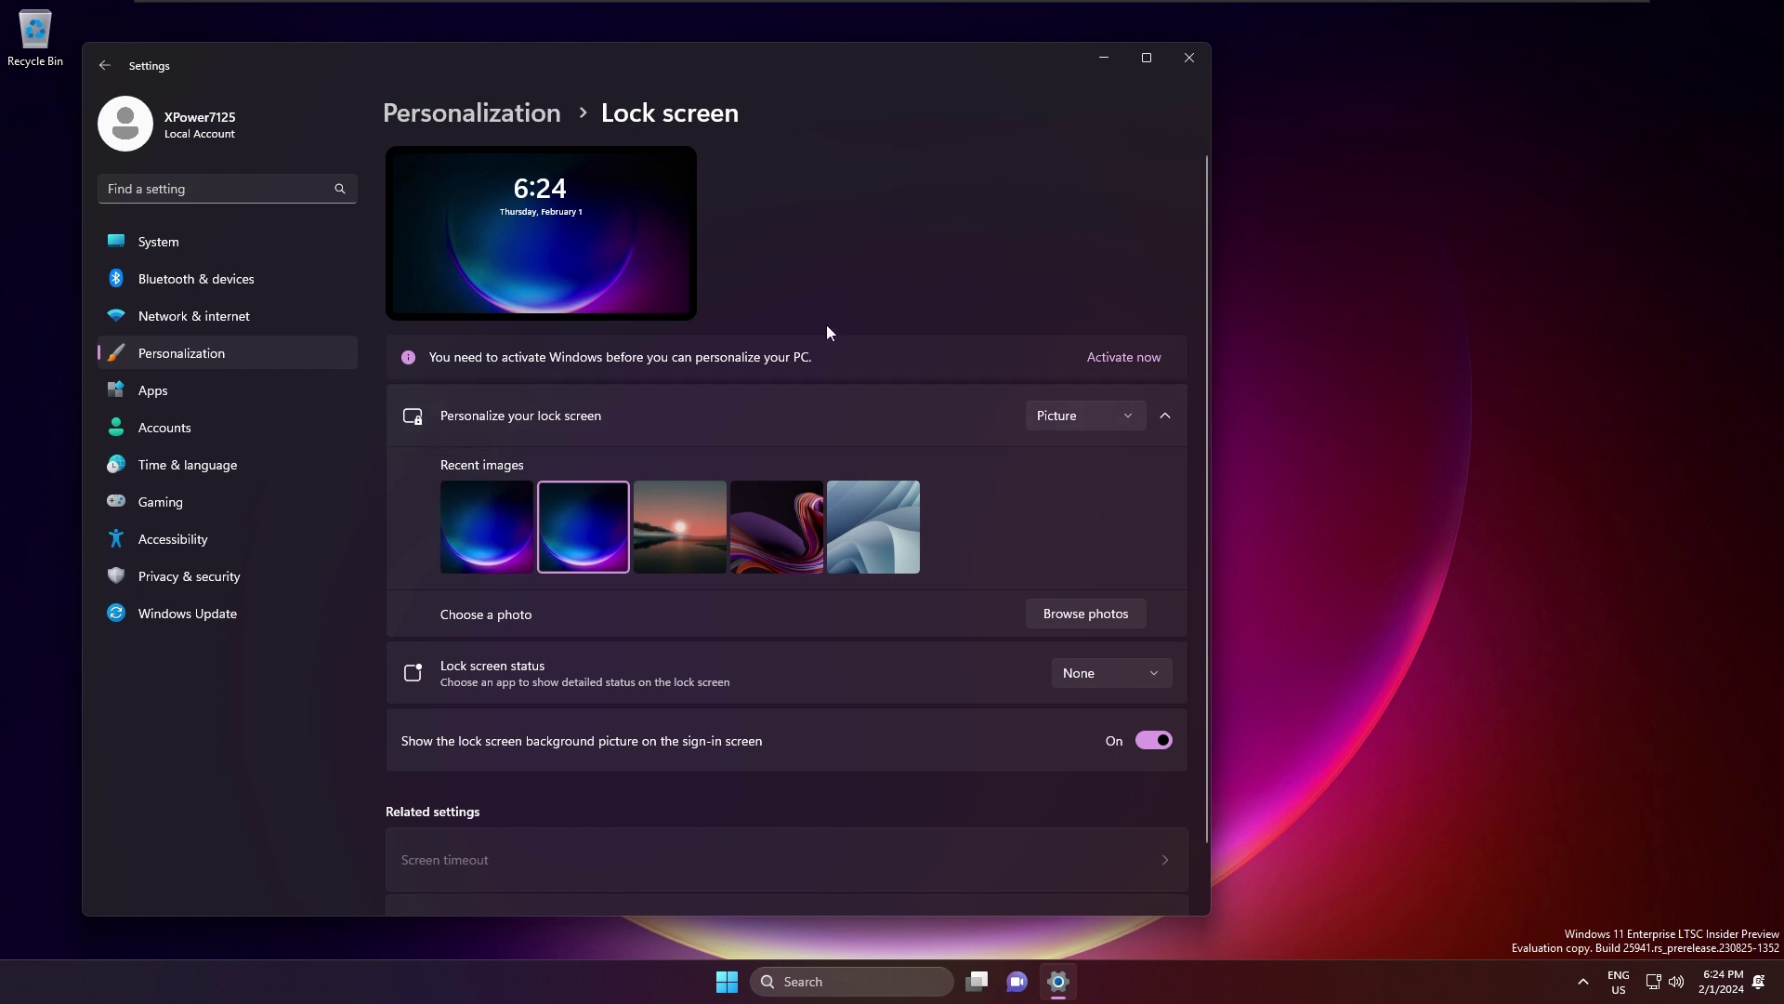
- Close Settings, and open the Windows folder on Local Disk (C:) in File Explorer
key("alt+F4")
key("super+e")
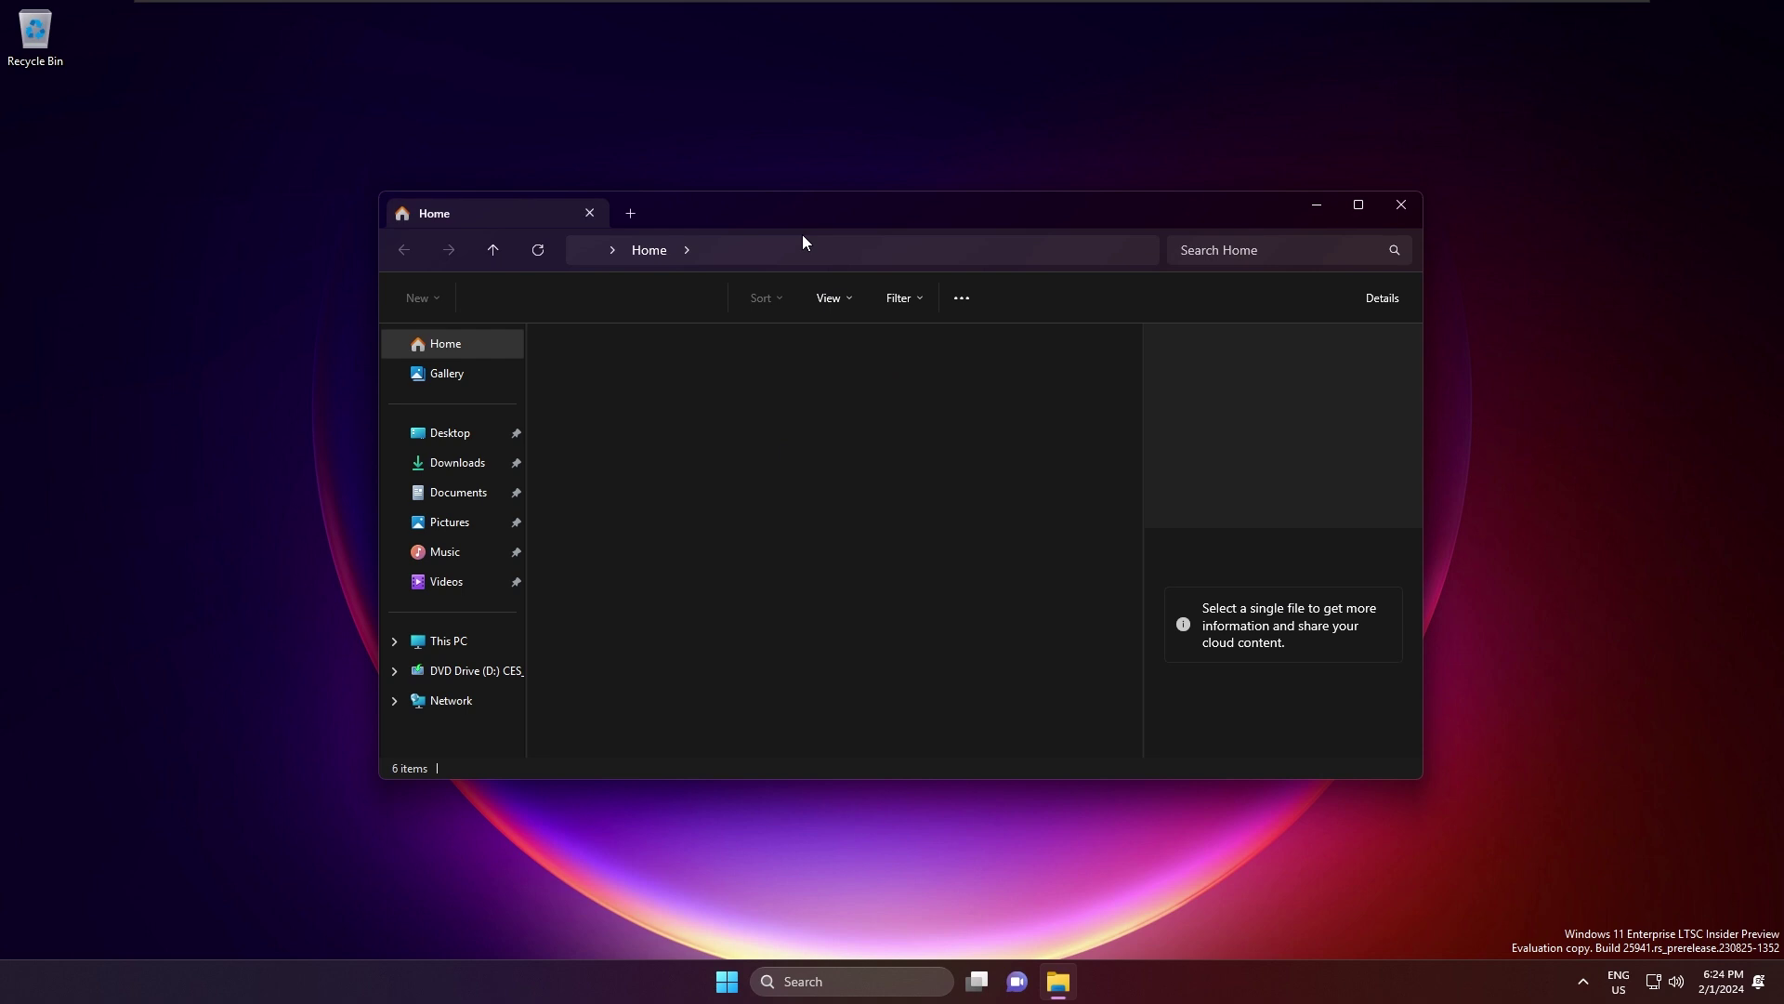
left_click(440, 646)
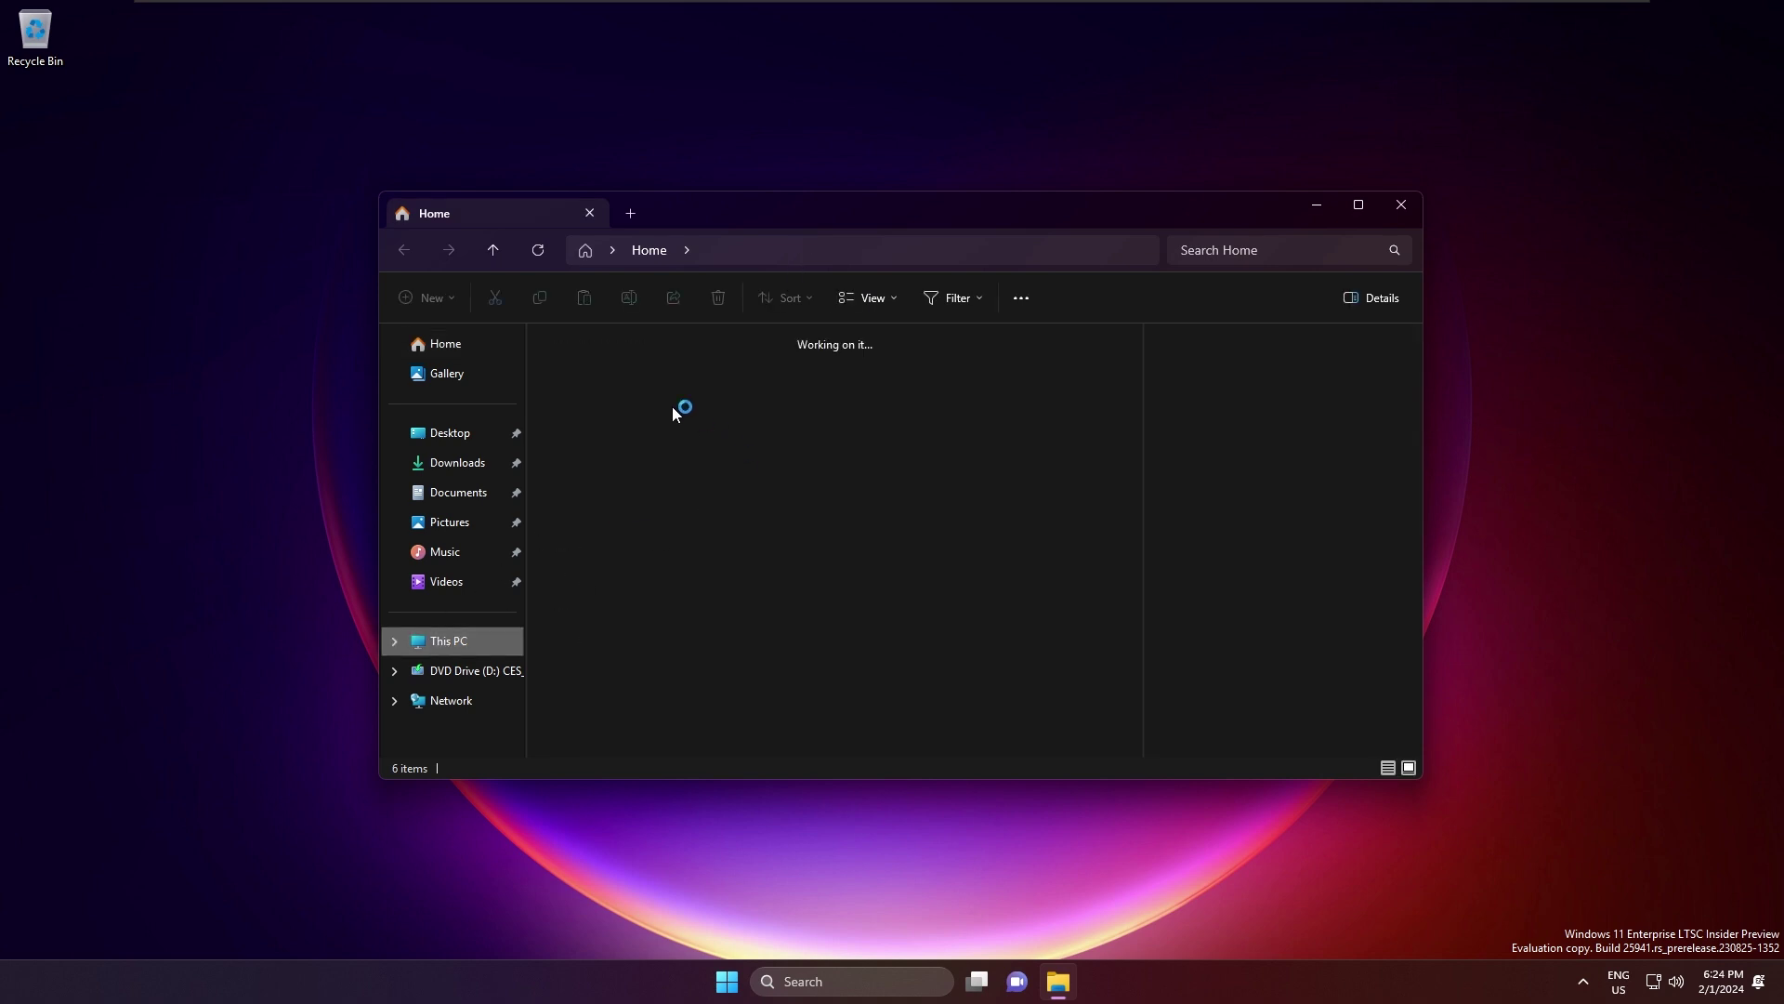
left_click(646, 373)
double_click(647, 373)
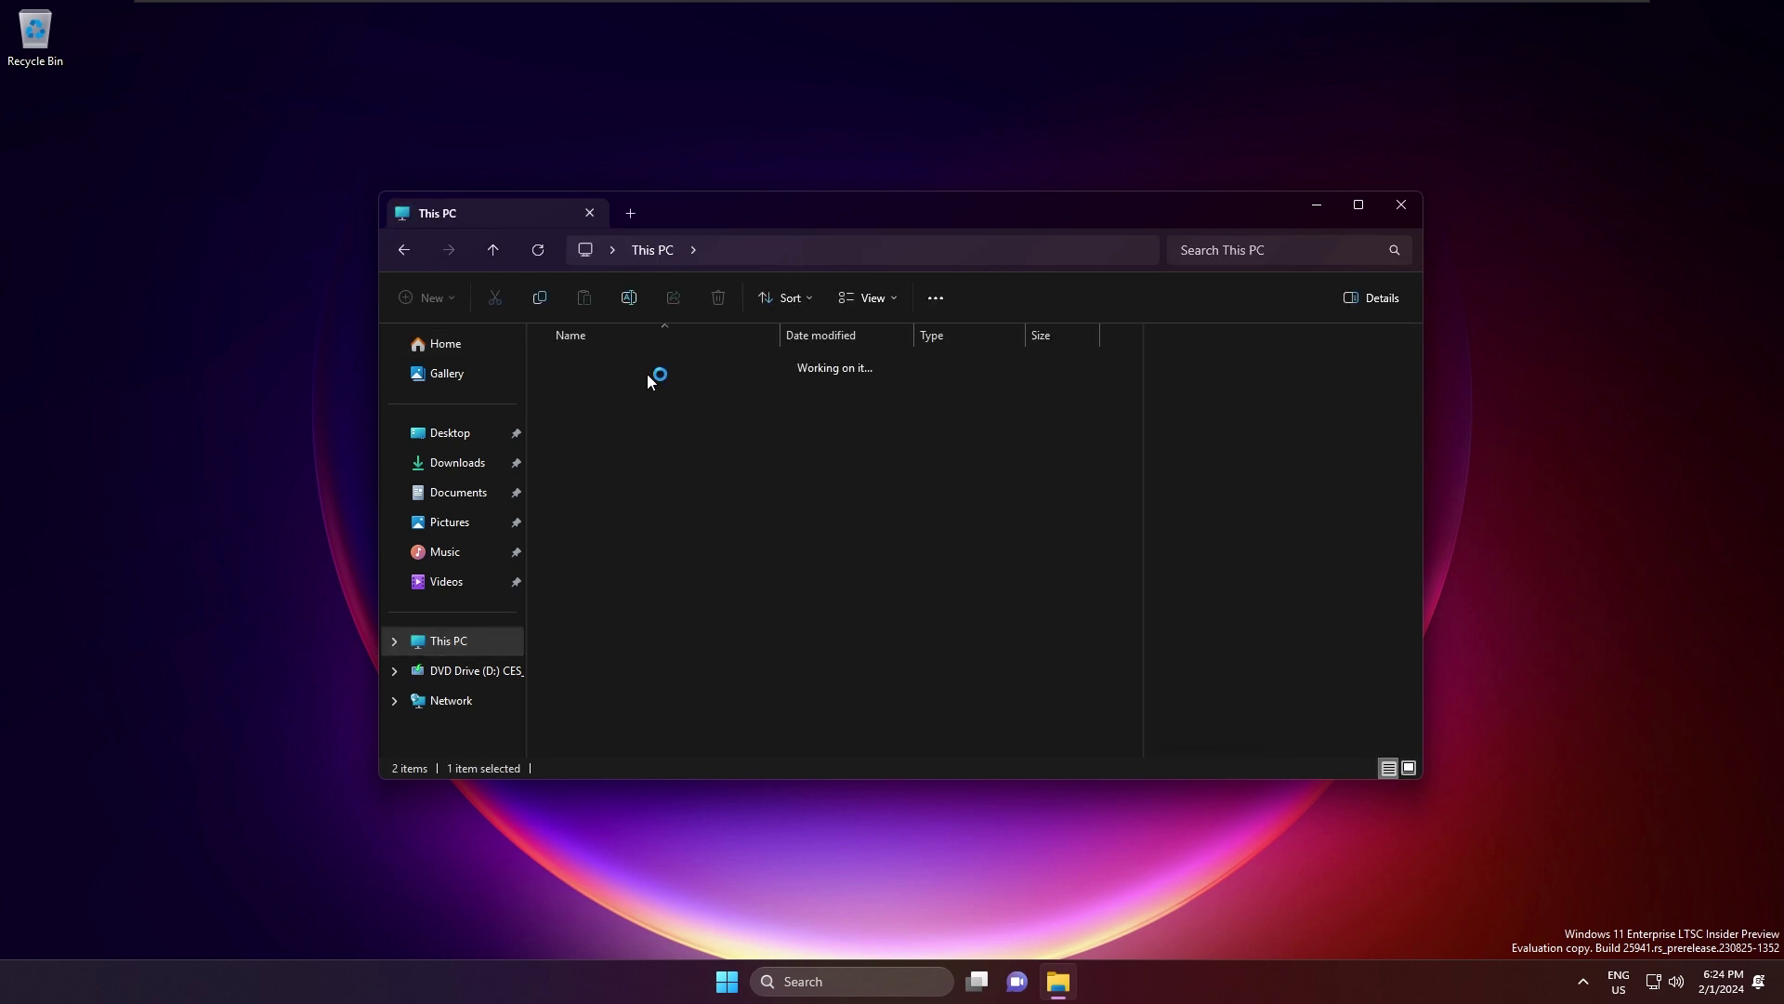
key("Return")
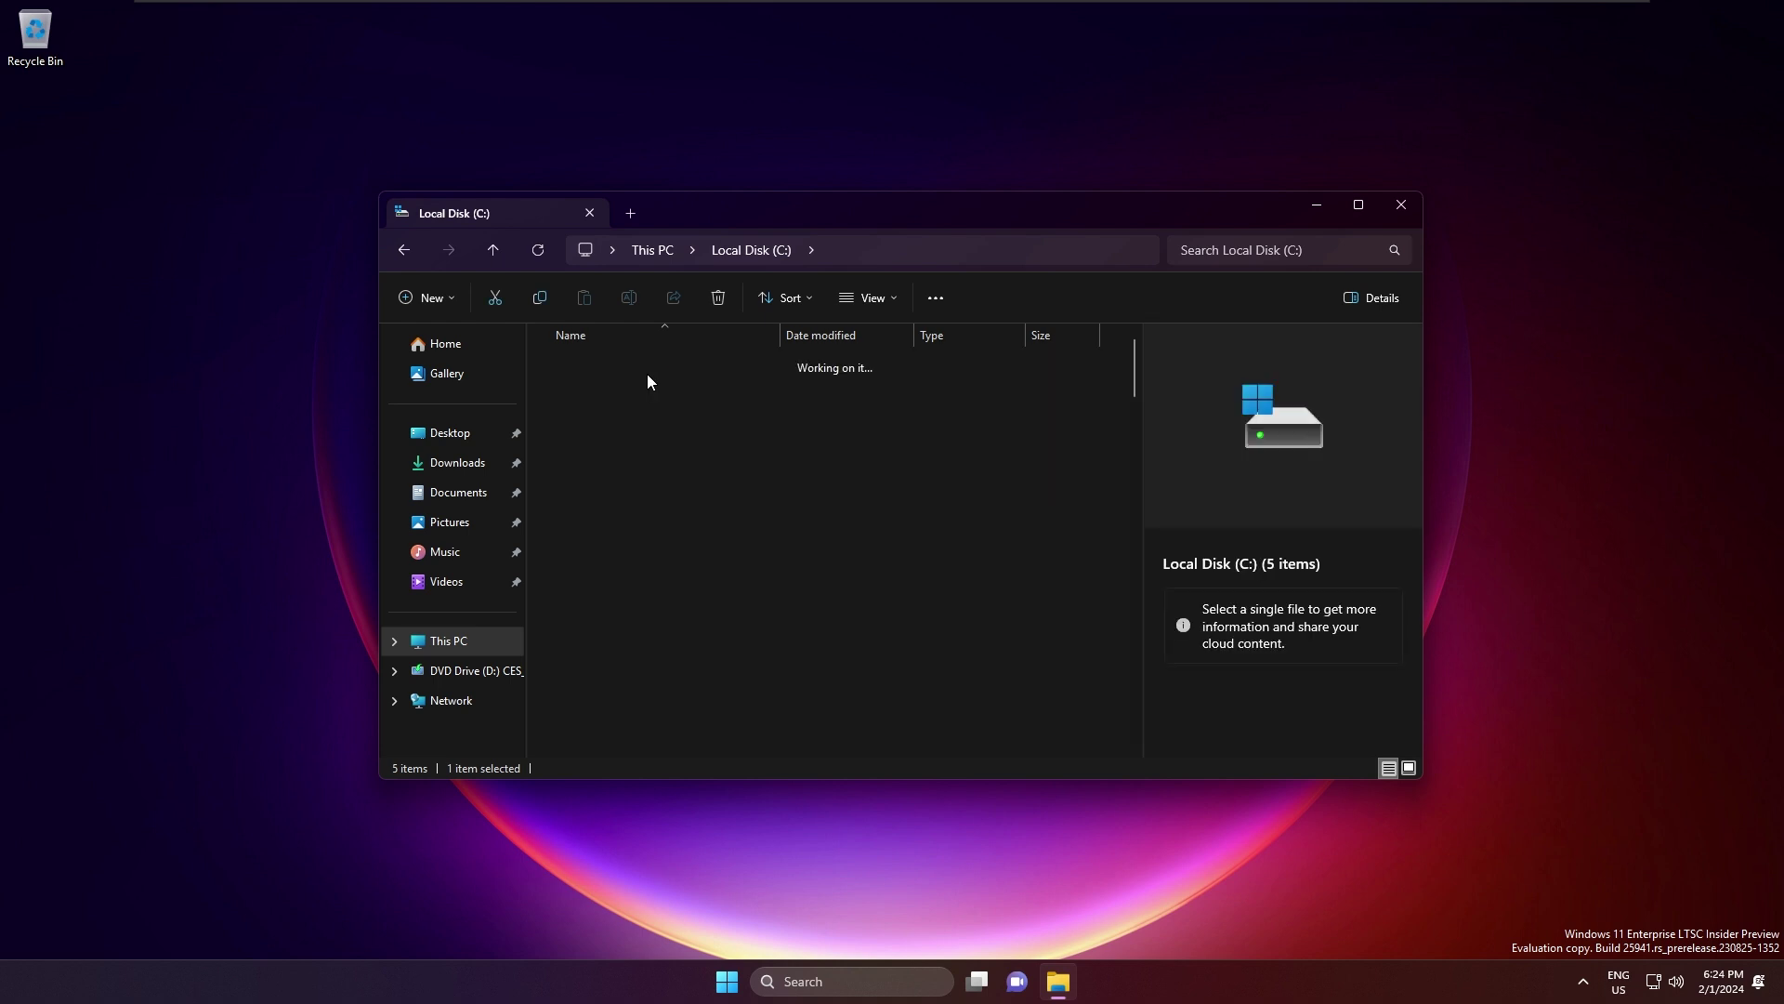
- Turn on Compact view for the File Explorer listing
left_click(873, 299)
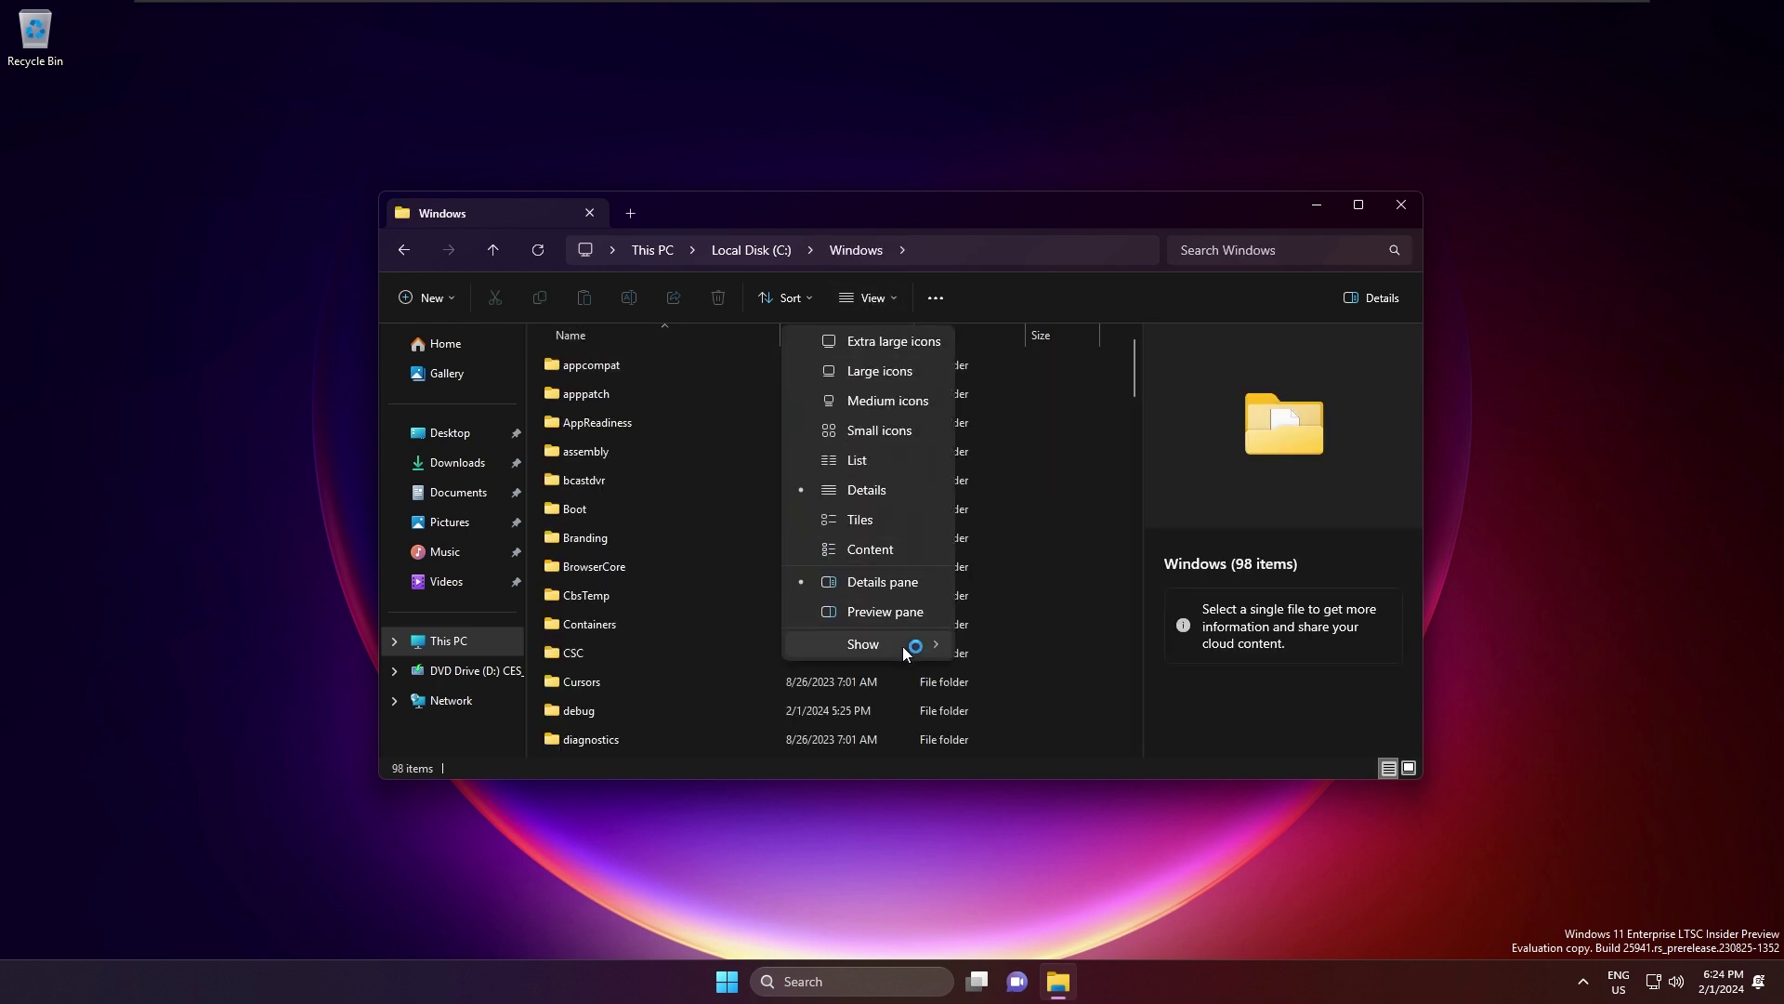
mouse_move(906, 648)
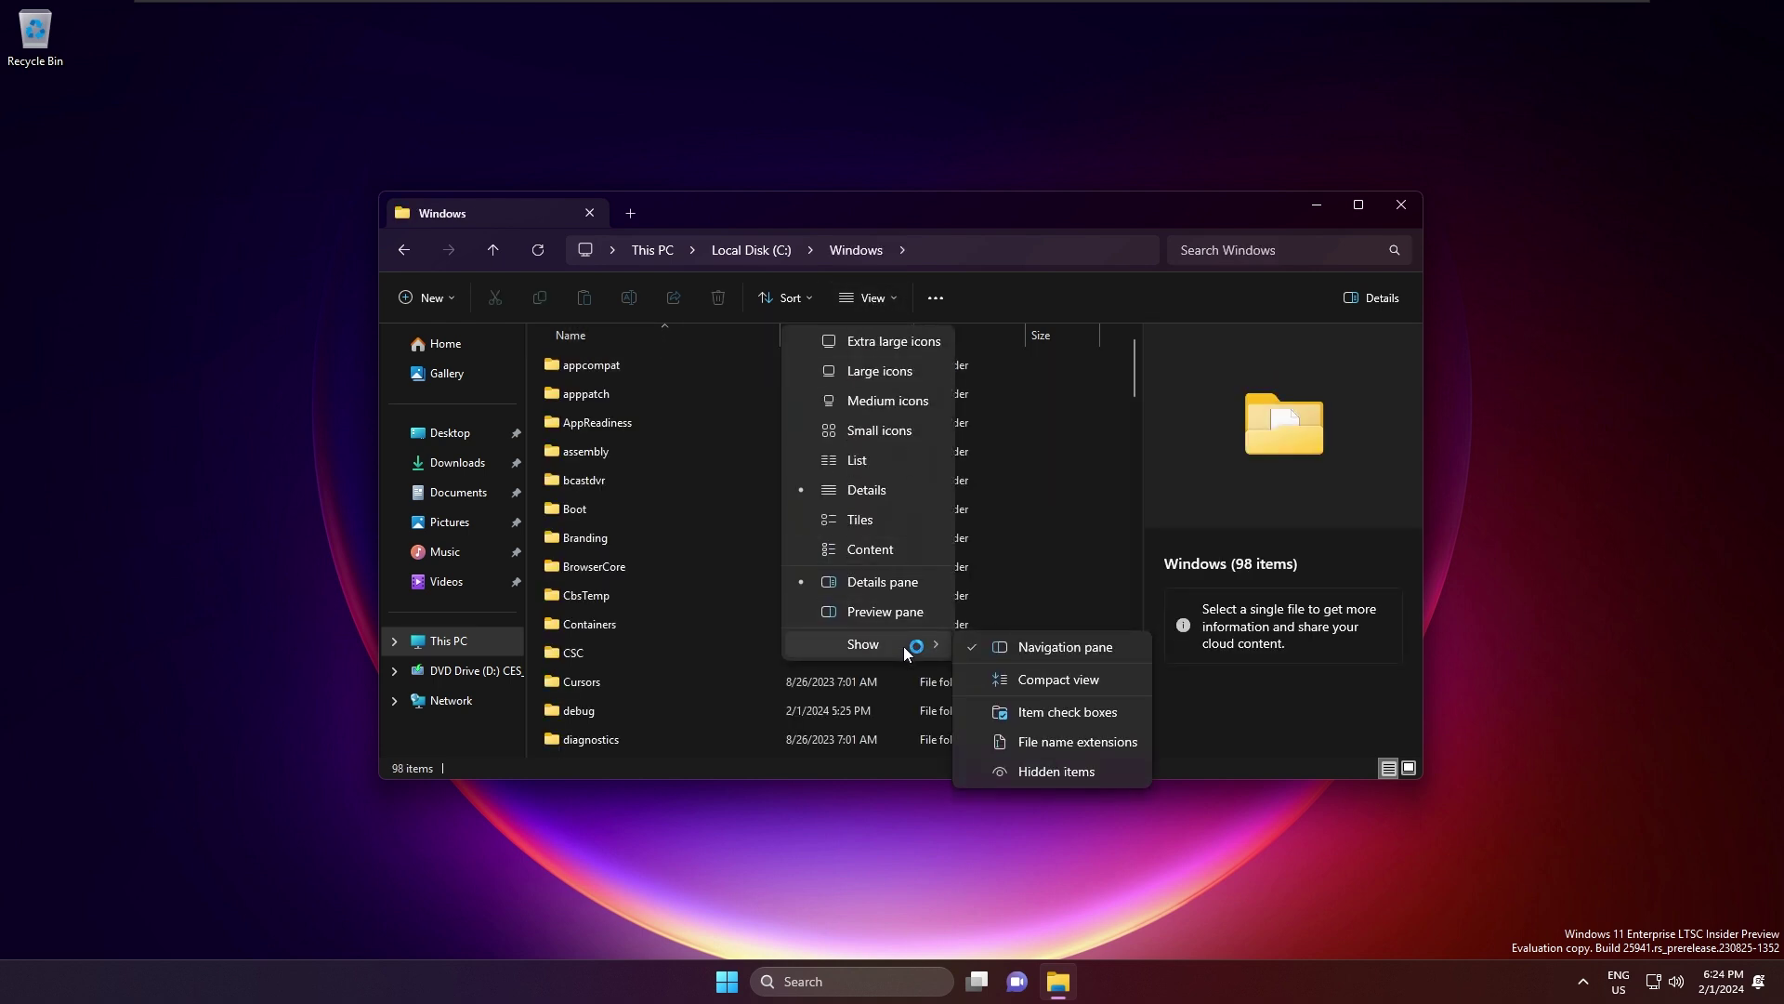
left_click(1127, 688)
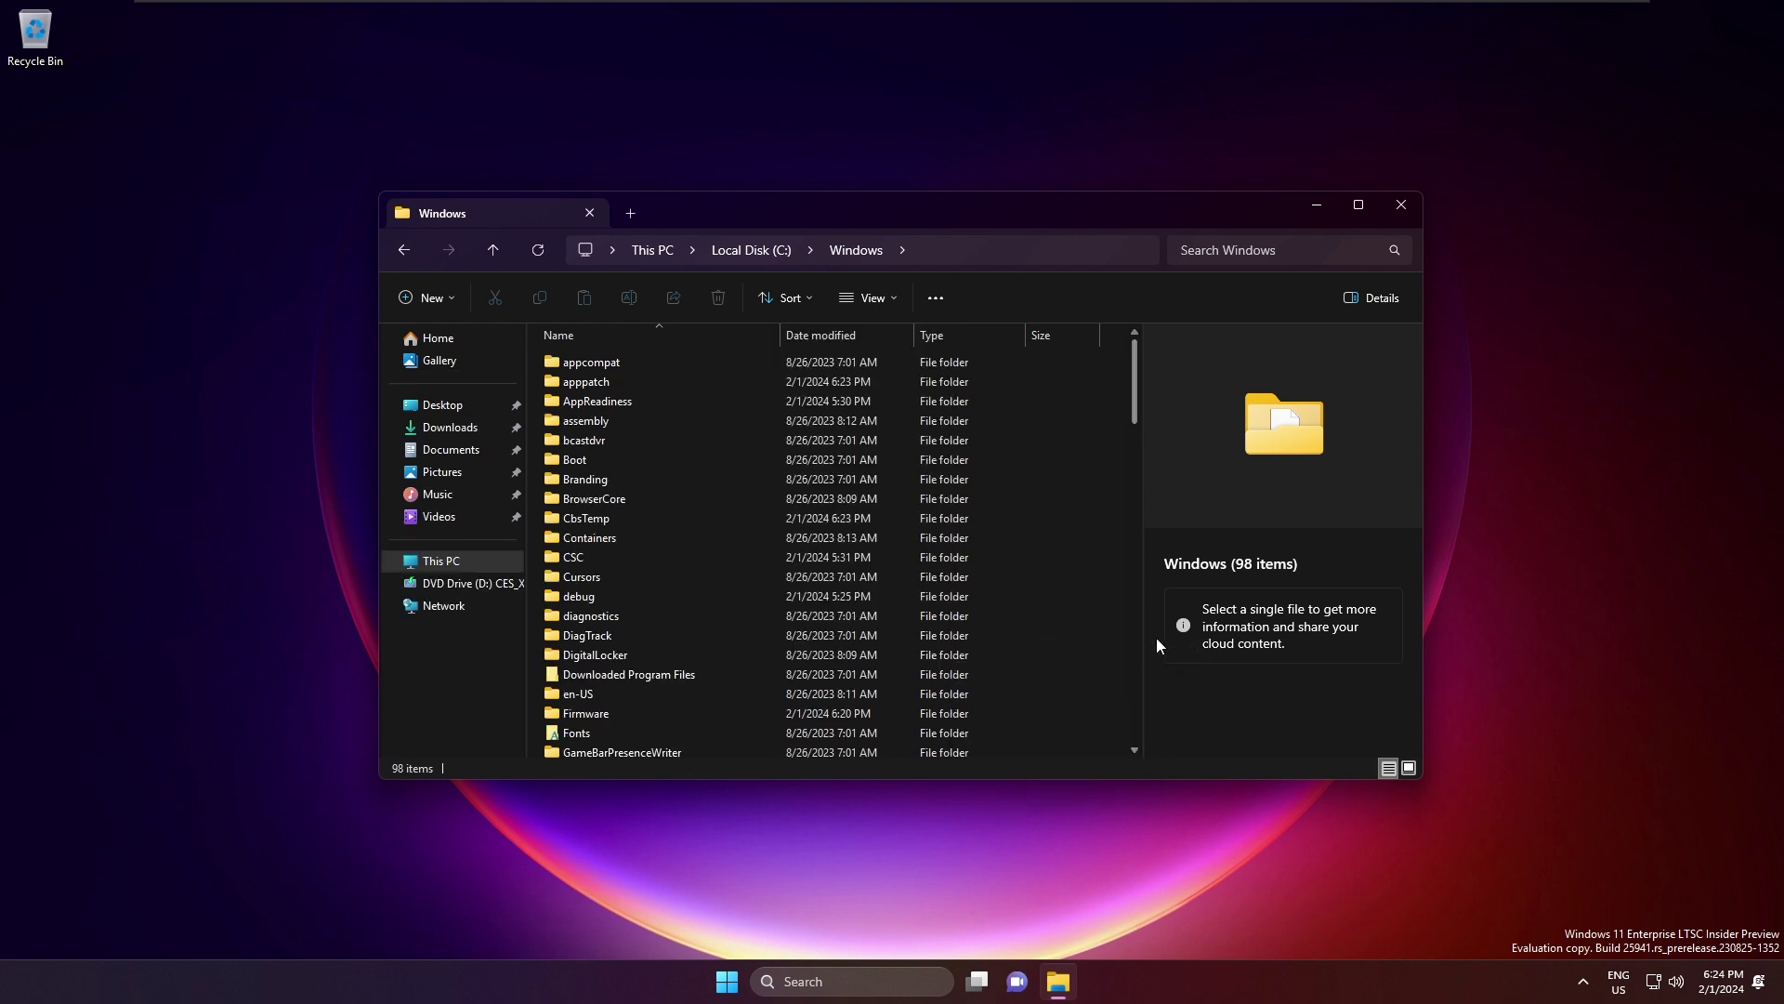
- Open the Screen folder inside the Web folder of the Windows directory
left_click(786, 460)
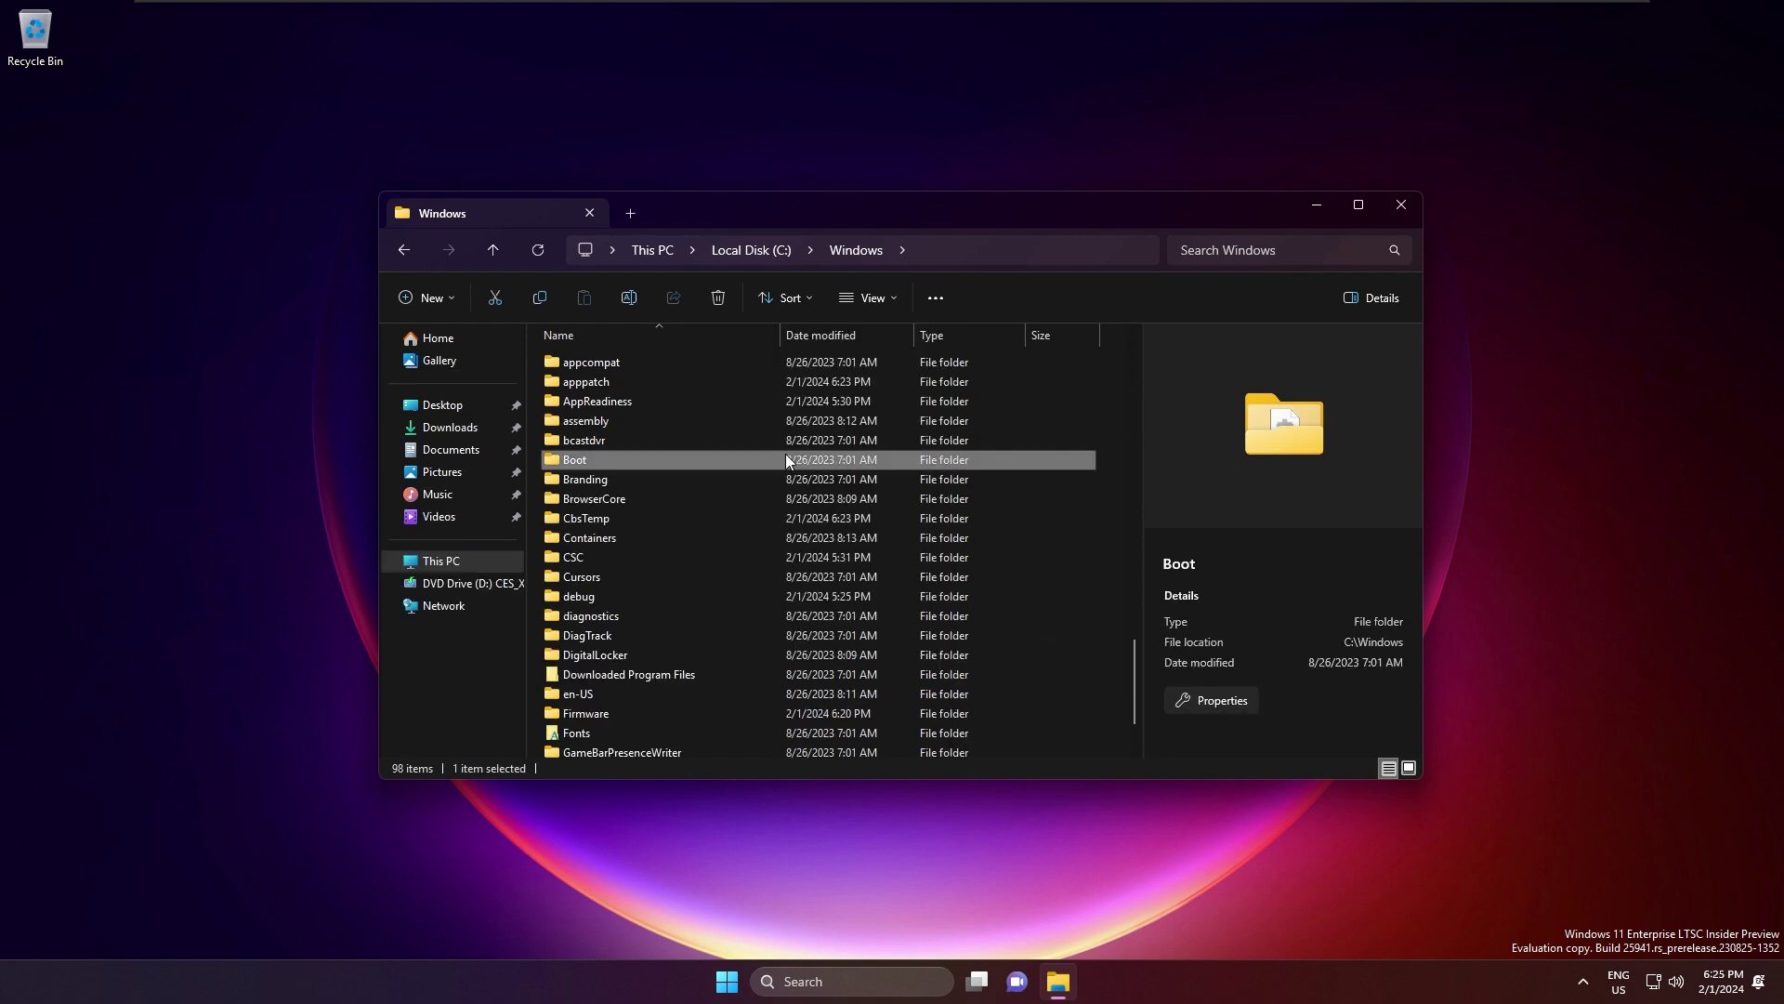
type("web")
key("Return")
key("s")
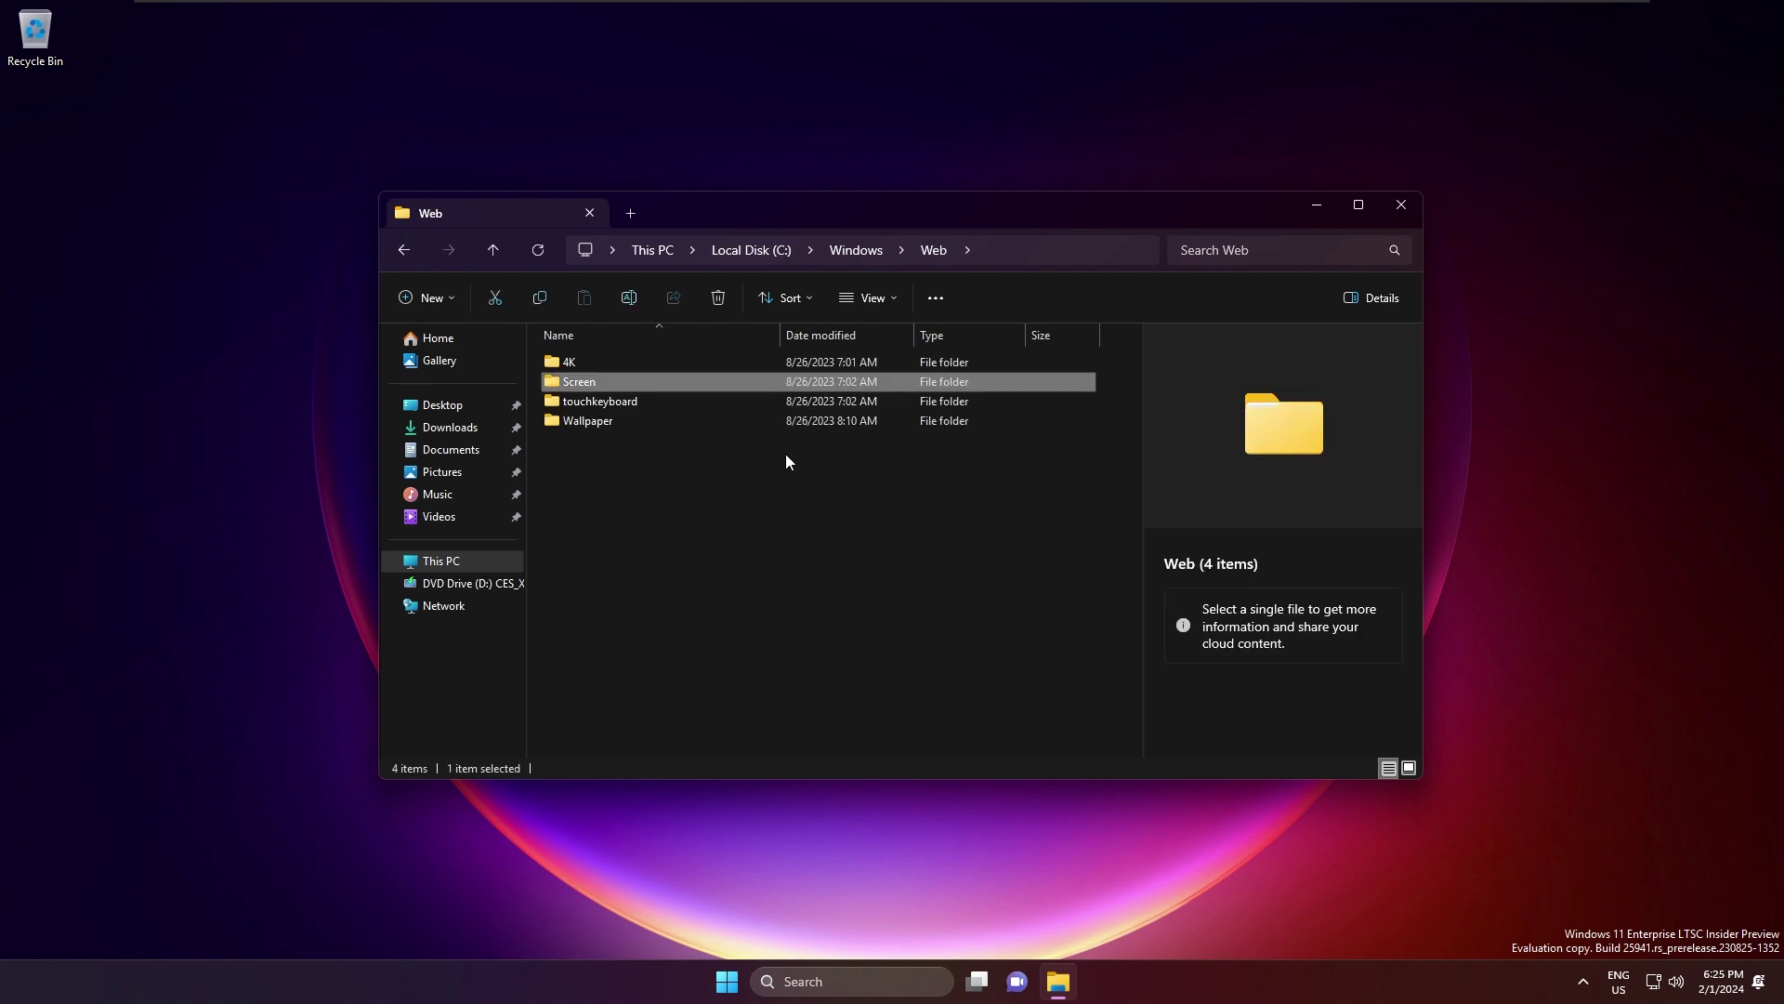
key("Return")
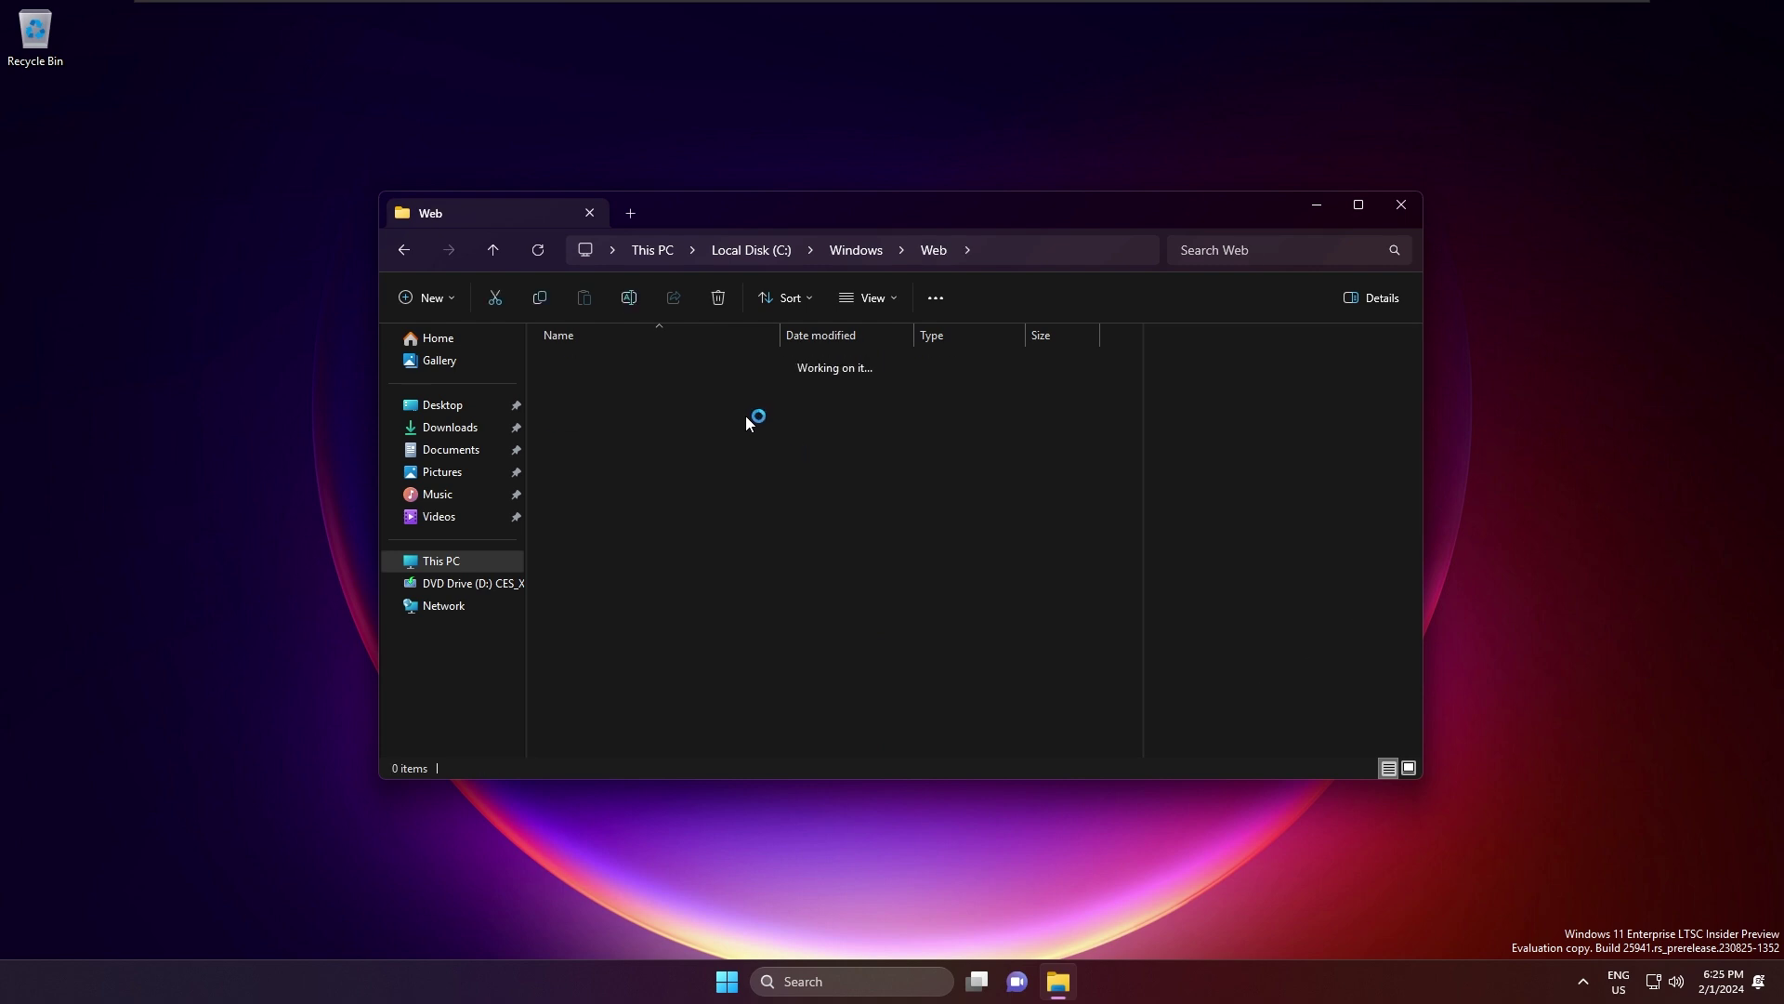
- Set the img100 picture as the desktop background, check it on the desktop, and return to the Screen folder
left_click(630, 409)
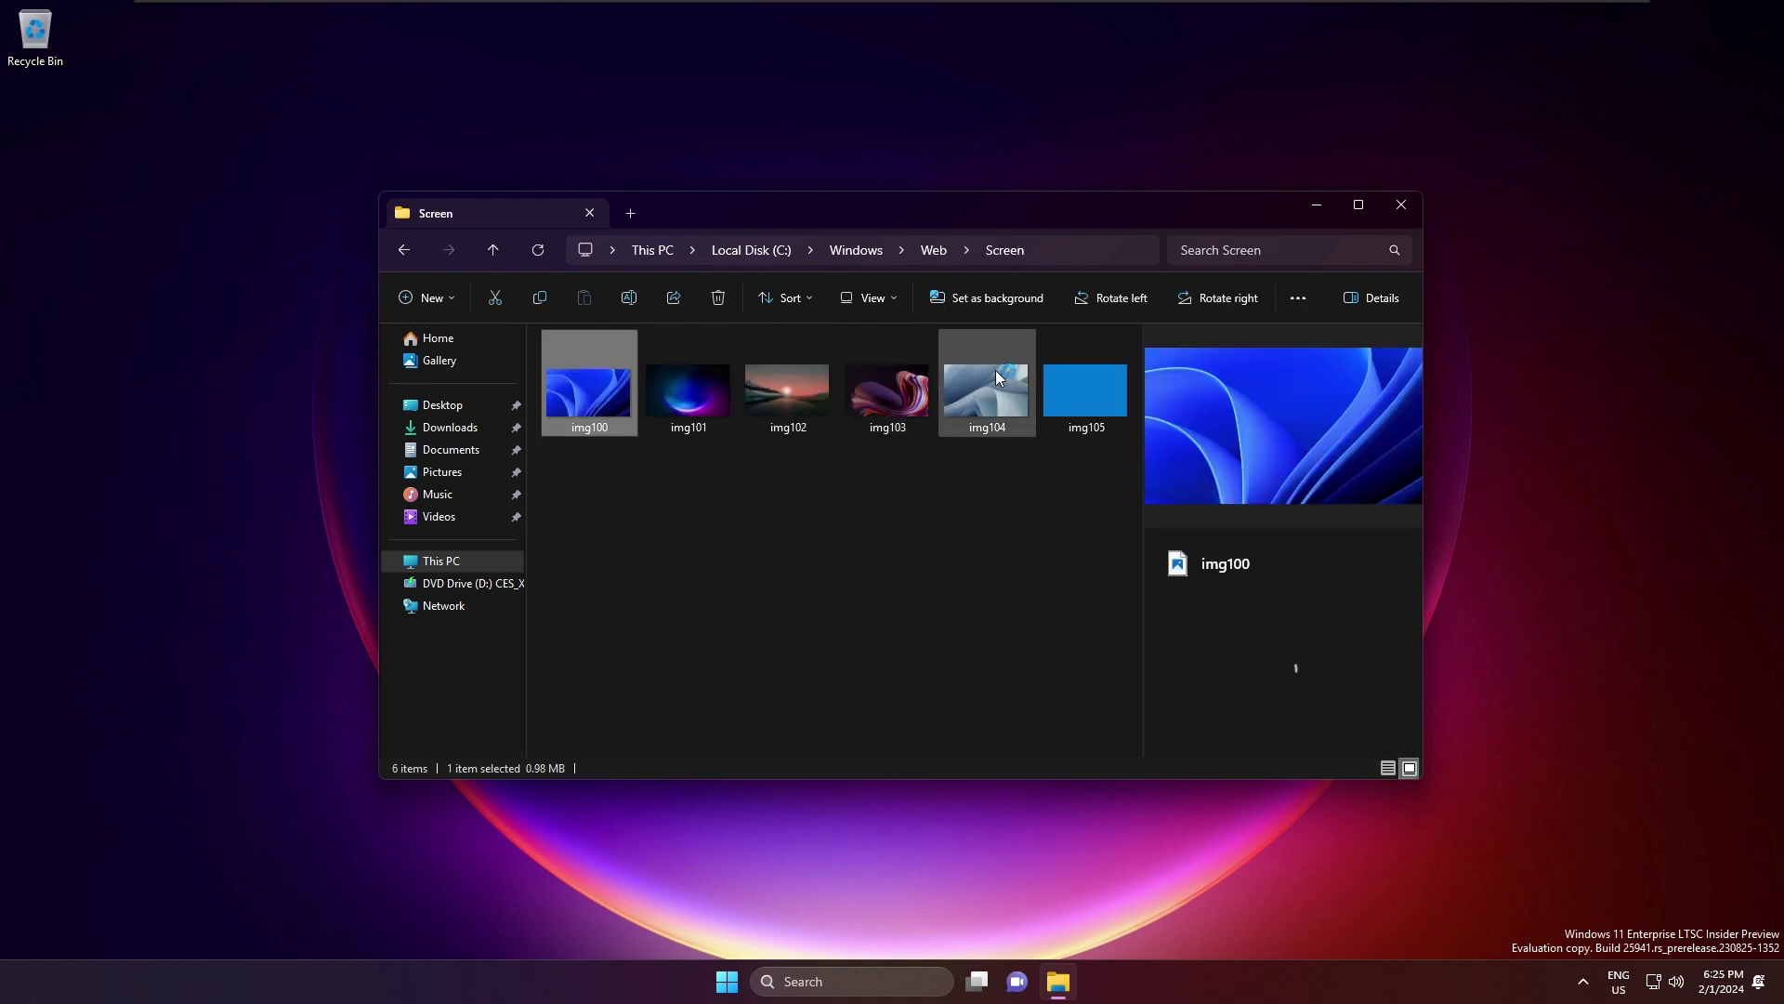
left_click(995, 293)
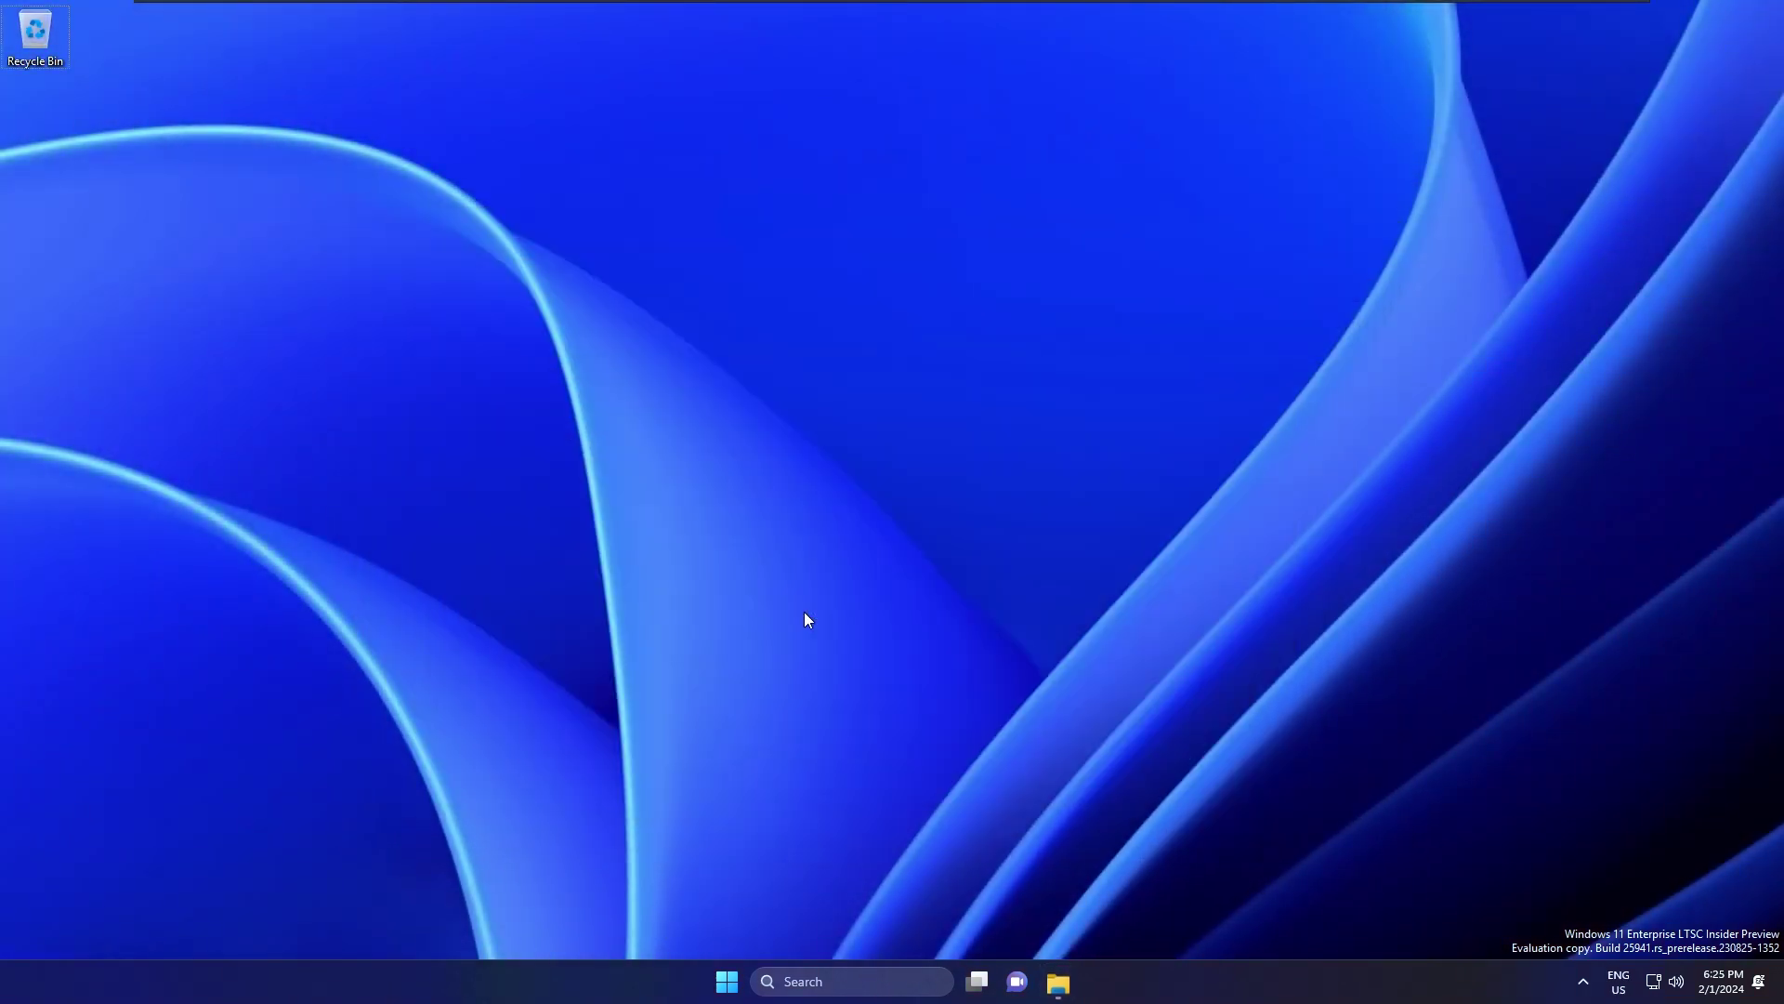
key("super")
key("Escape")
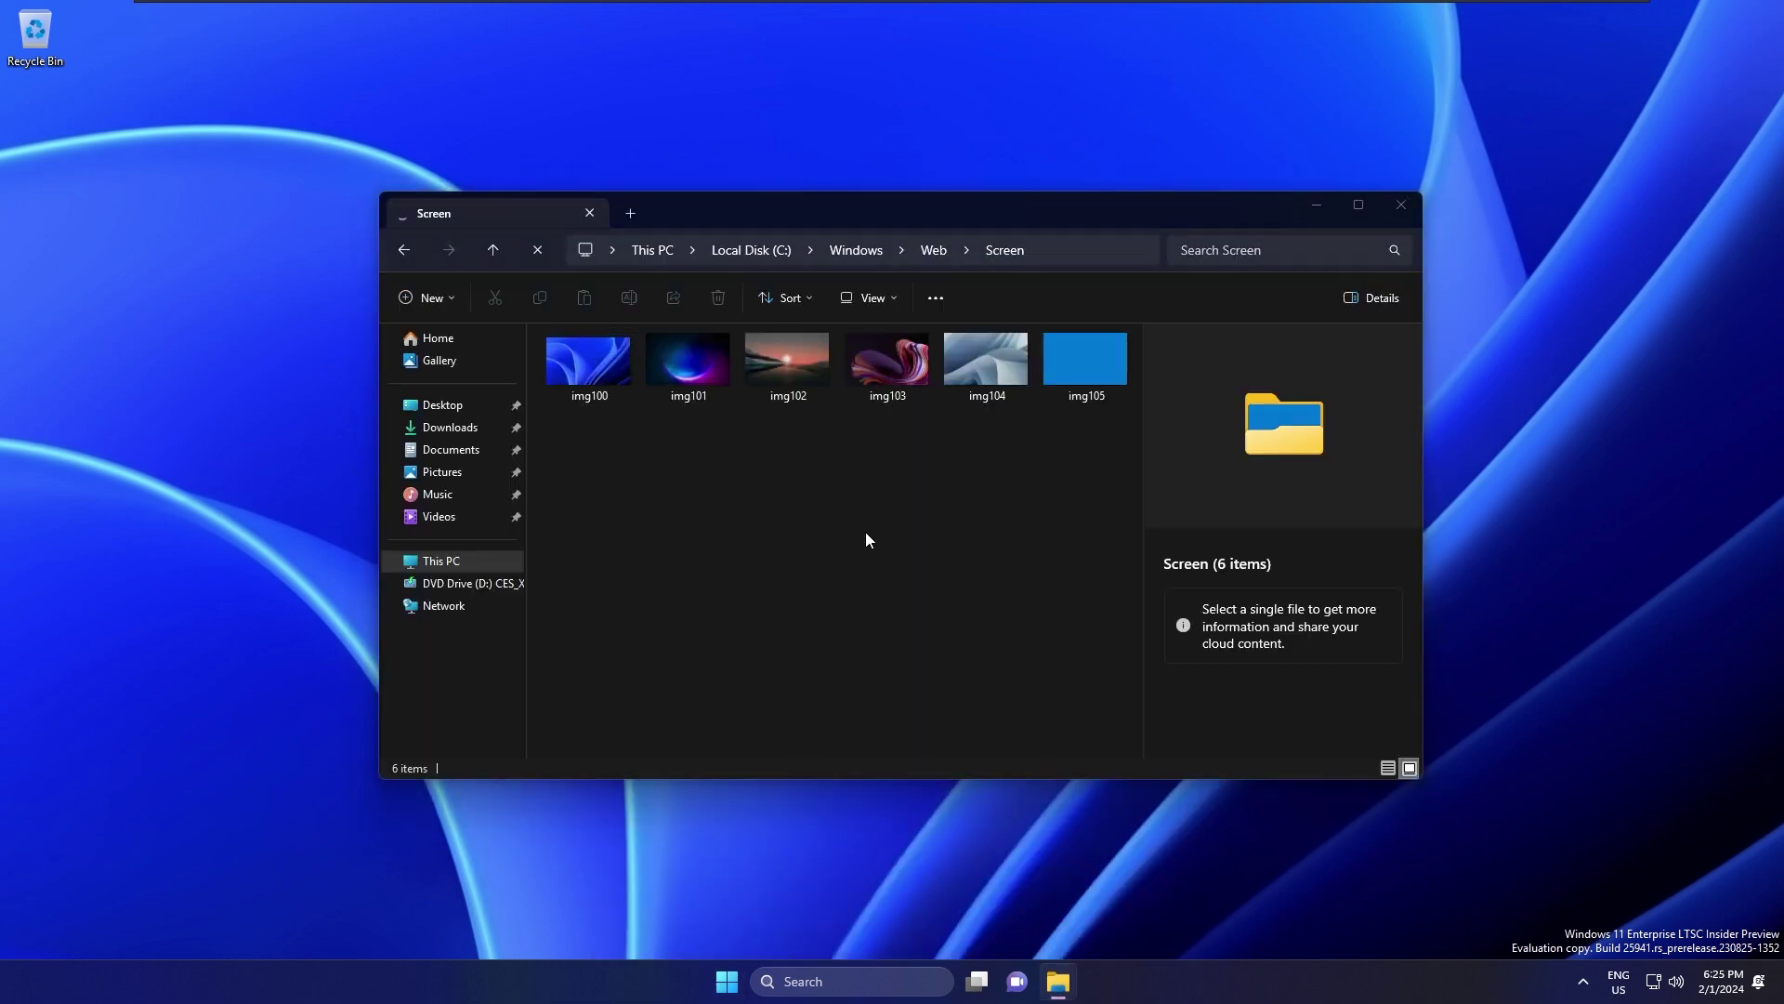
key("alt+Tab")
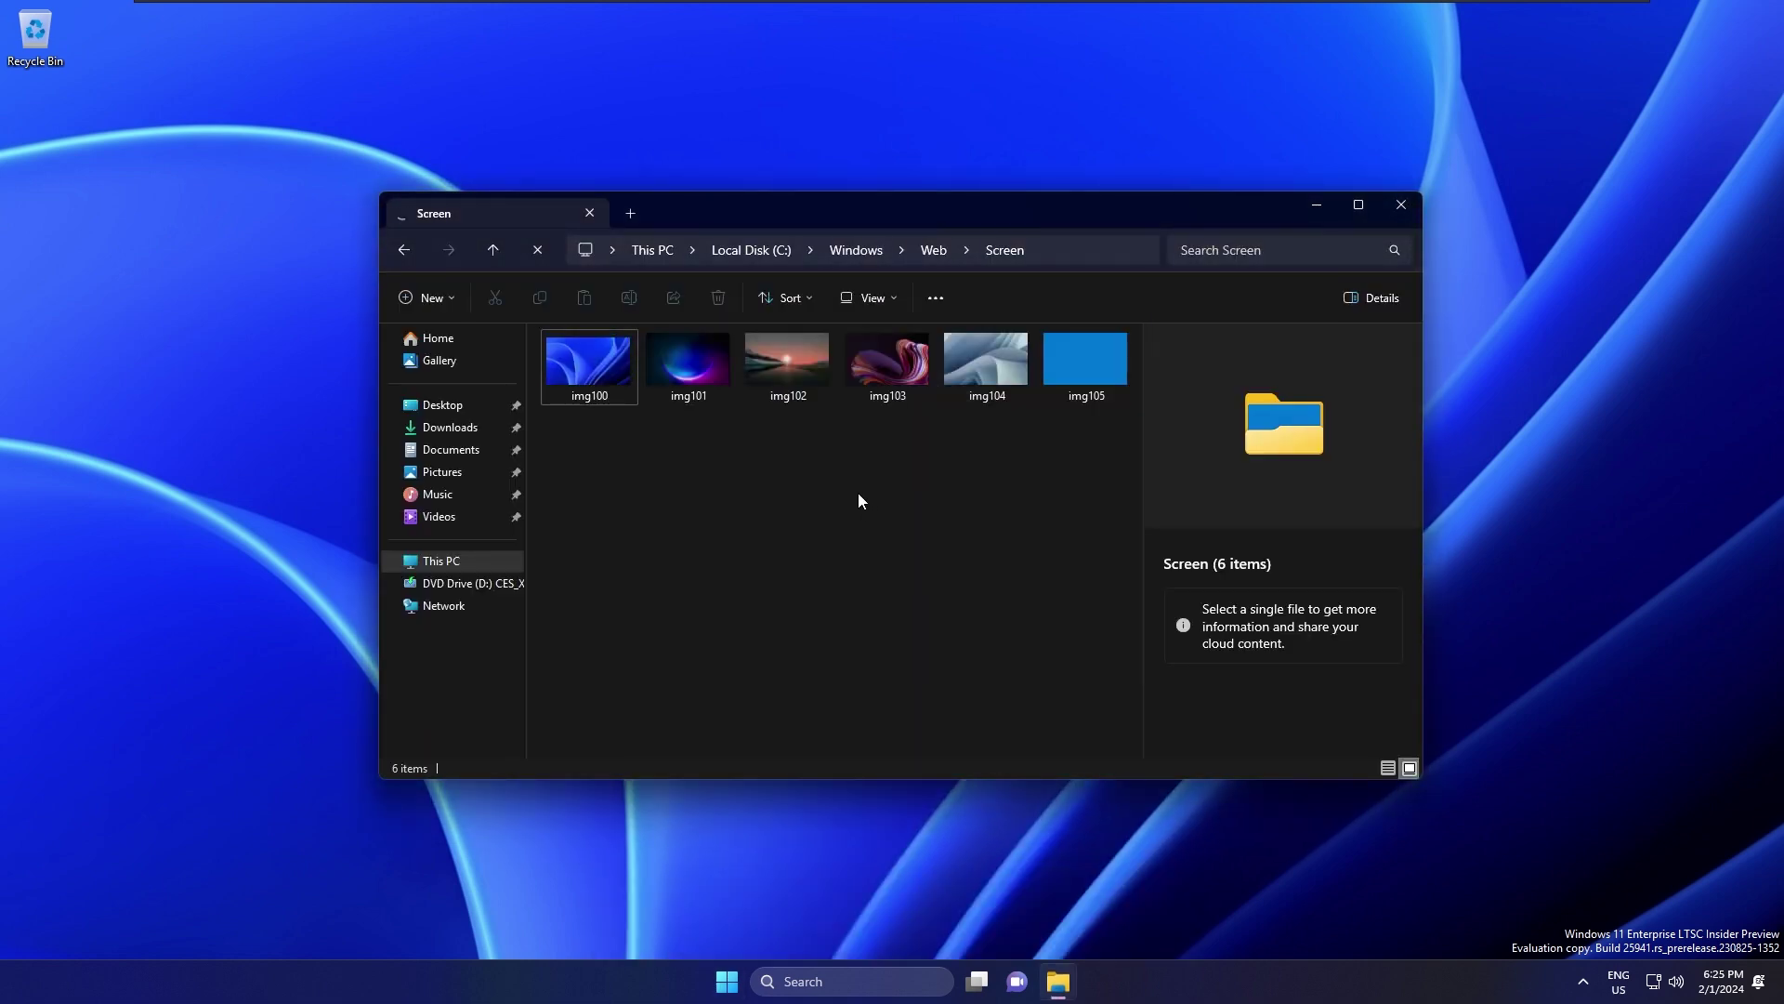
- Go back to the Web folder and open its Wallpaper folder
key("alt+Left")
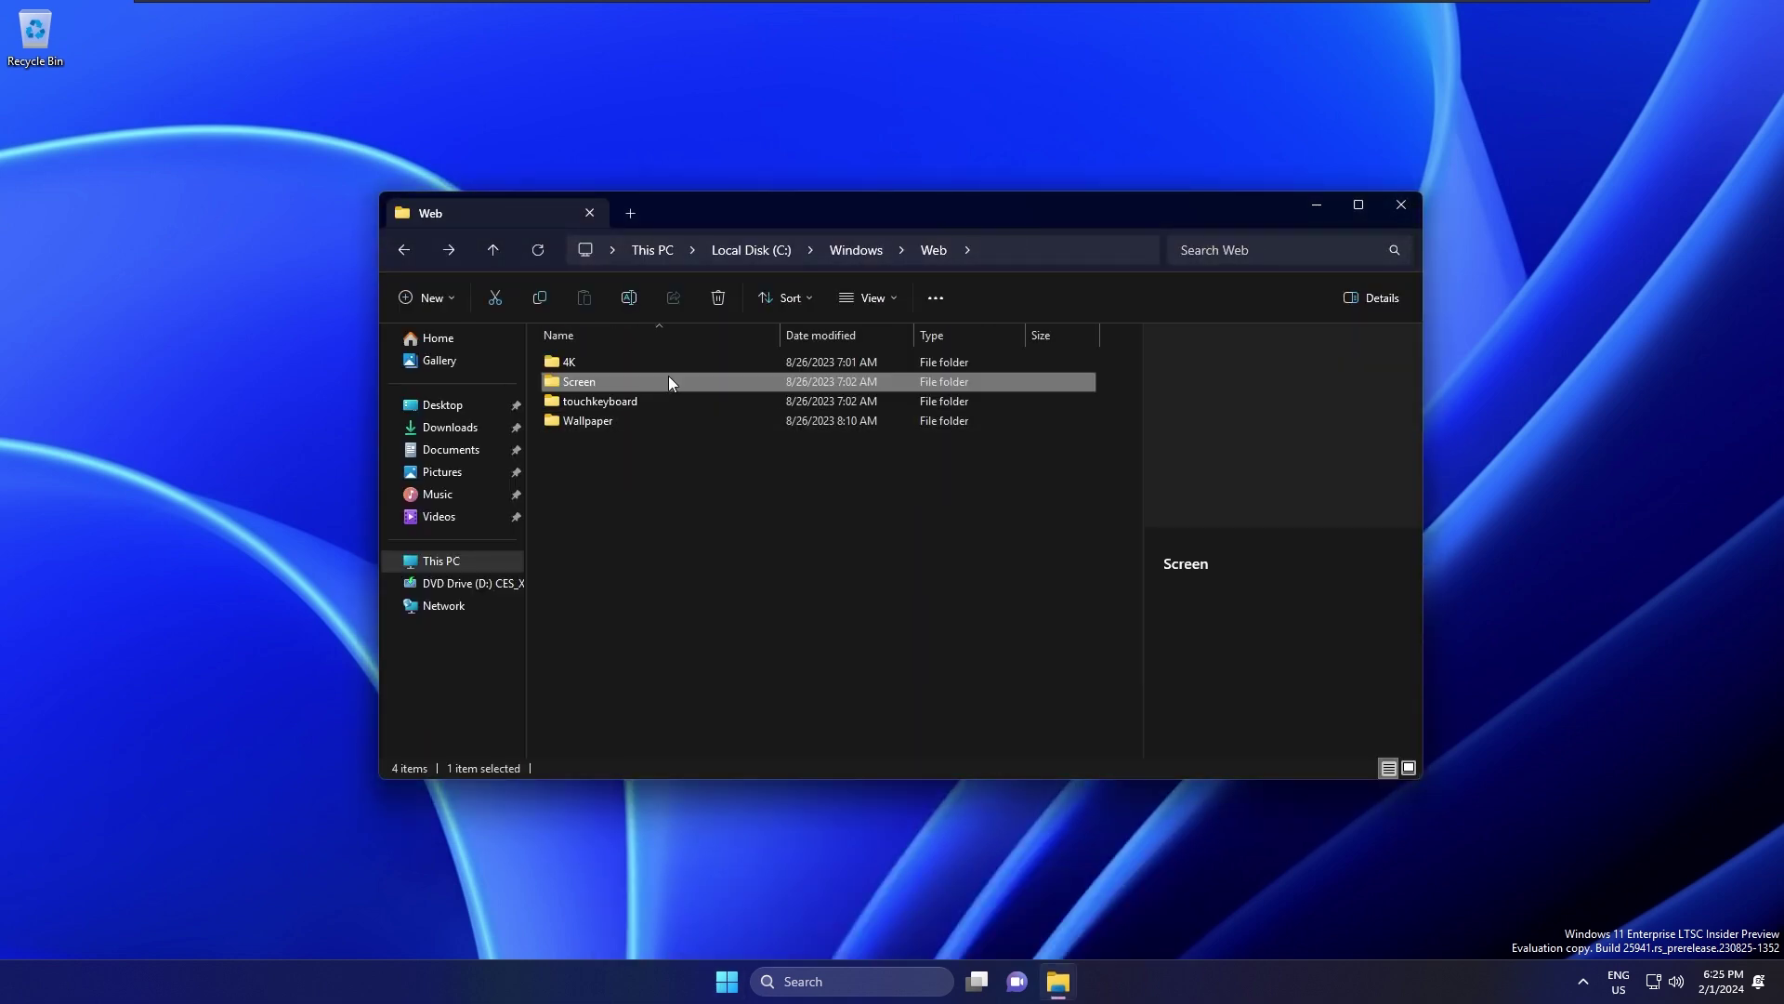
left_click(671, 428)
key("Return")
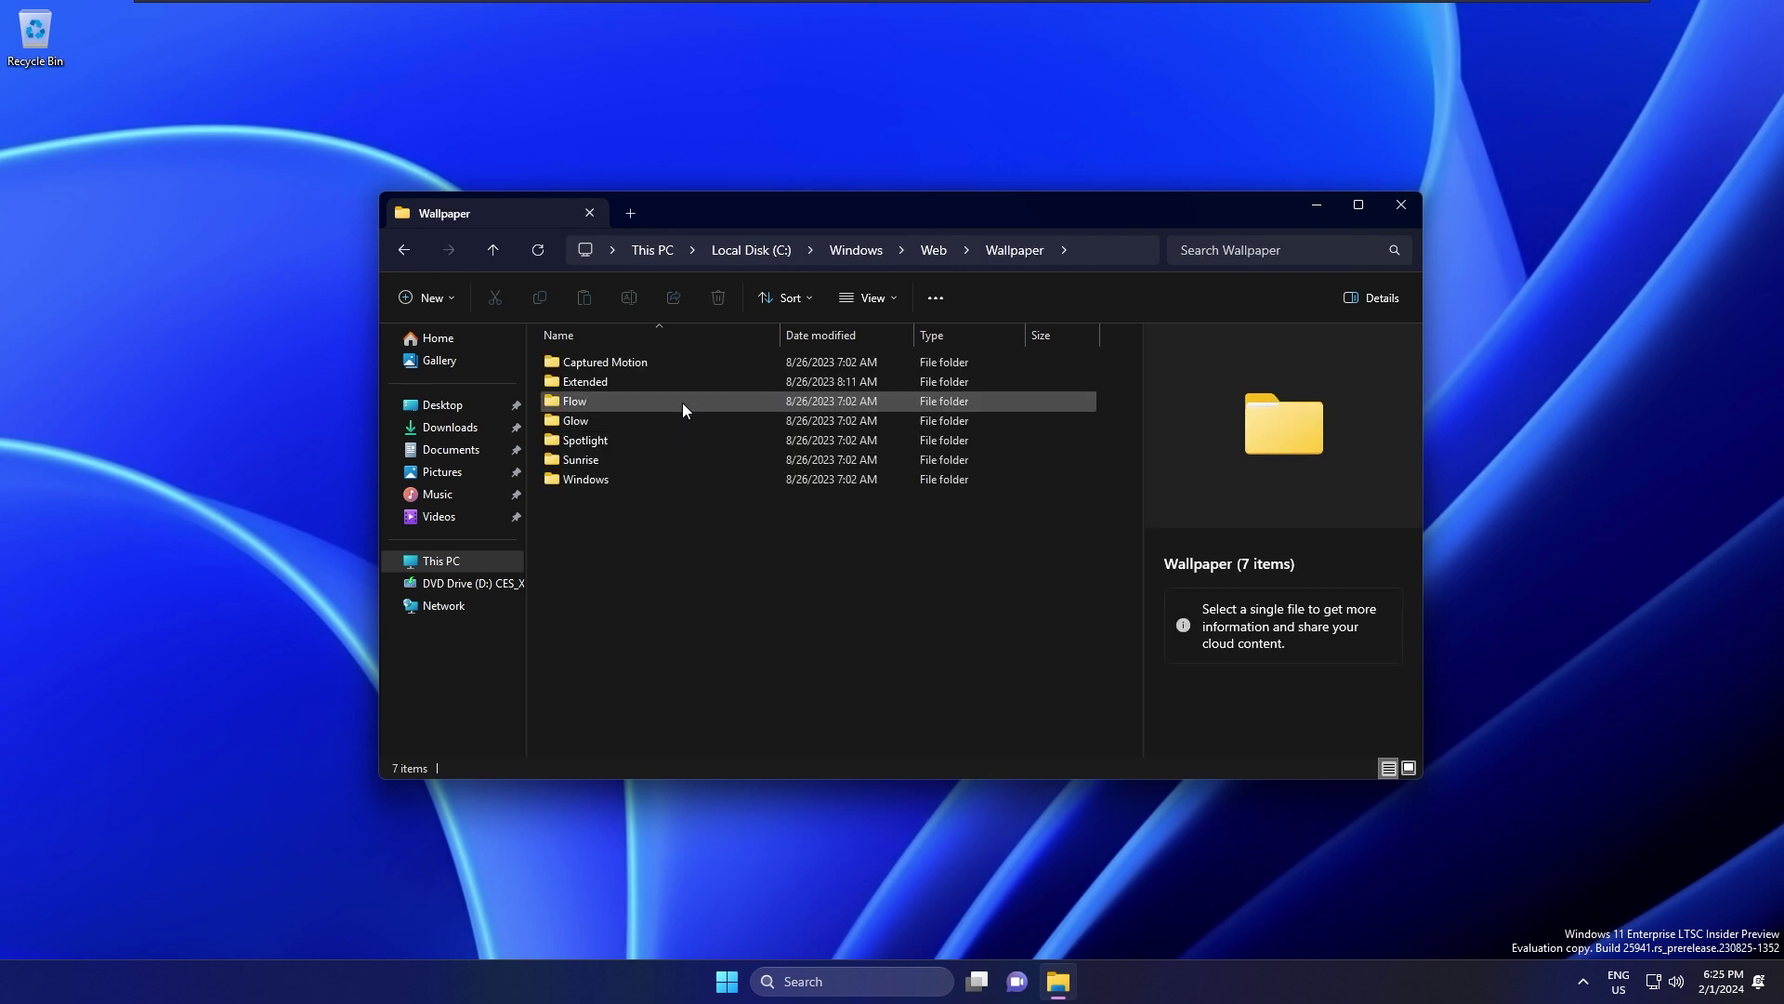
- Open the Personalization settings and apply the dark theme with the blue bloom wallpaper
key("super+d")
key("super+i")
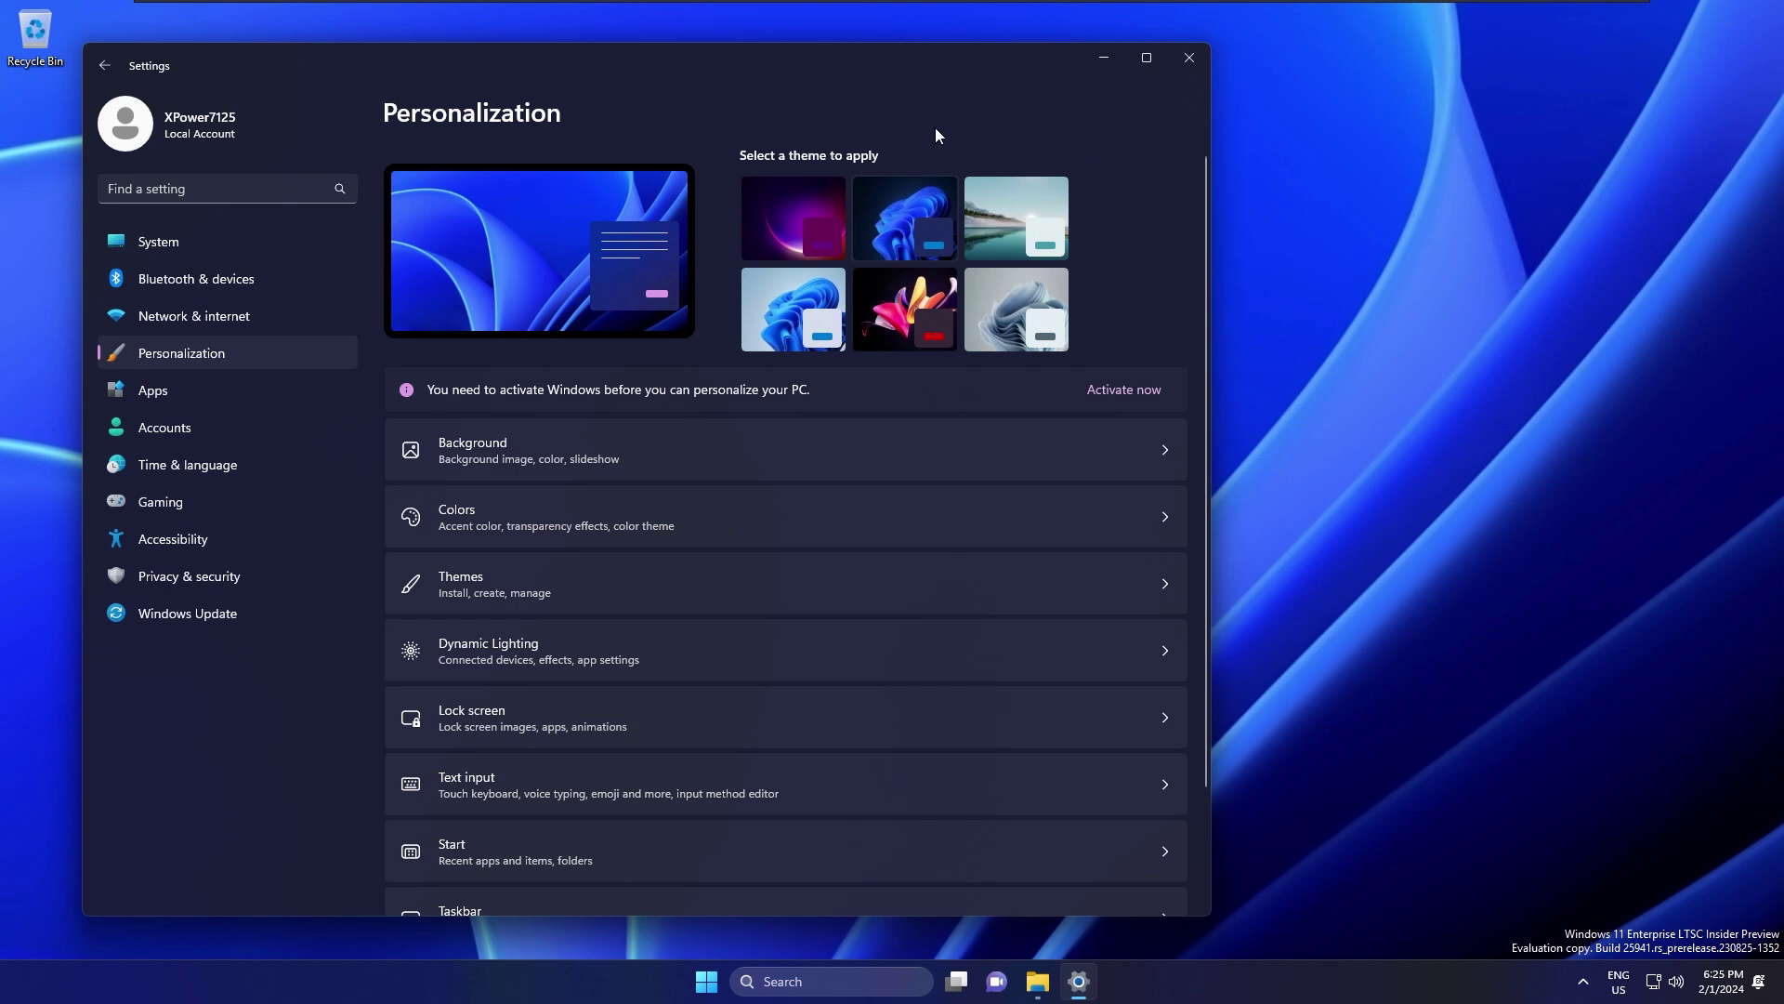
left_click(887, 181)
- Review the list of available updates on the Windows Update page and return to the desktop
left_click(244, 621)
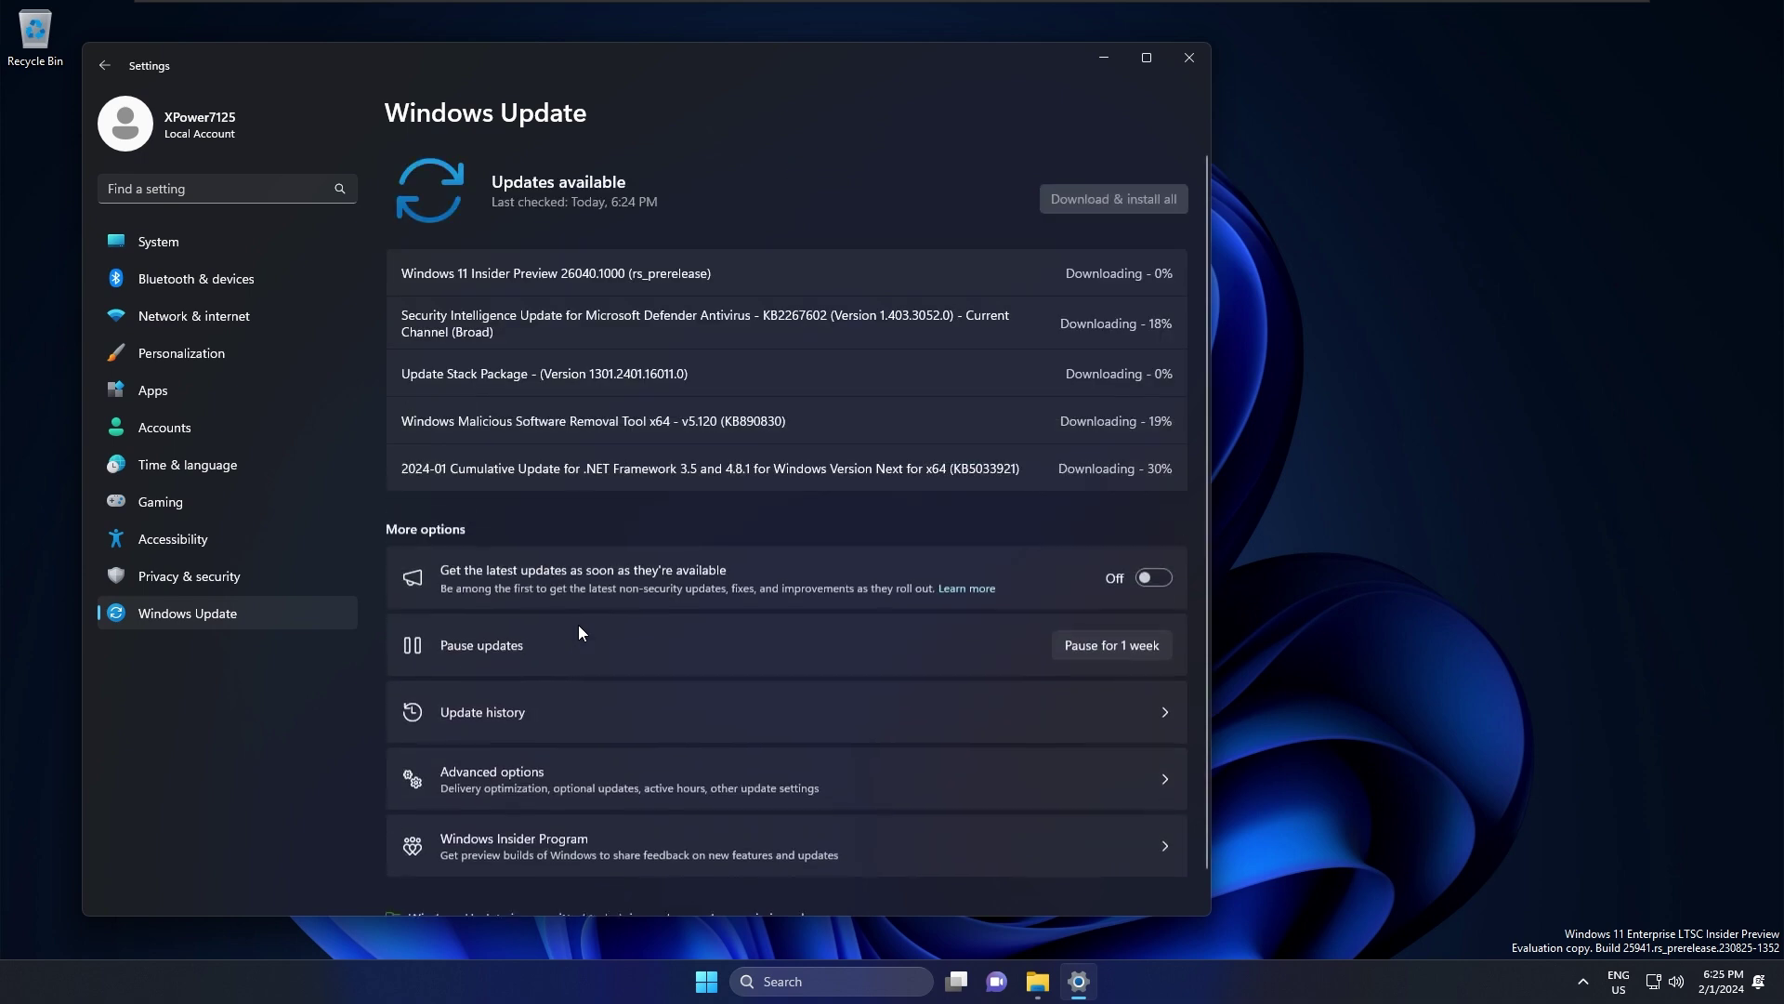
left_click_drag(766, 274, 325, 303)
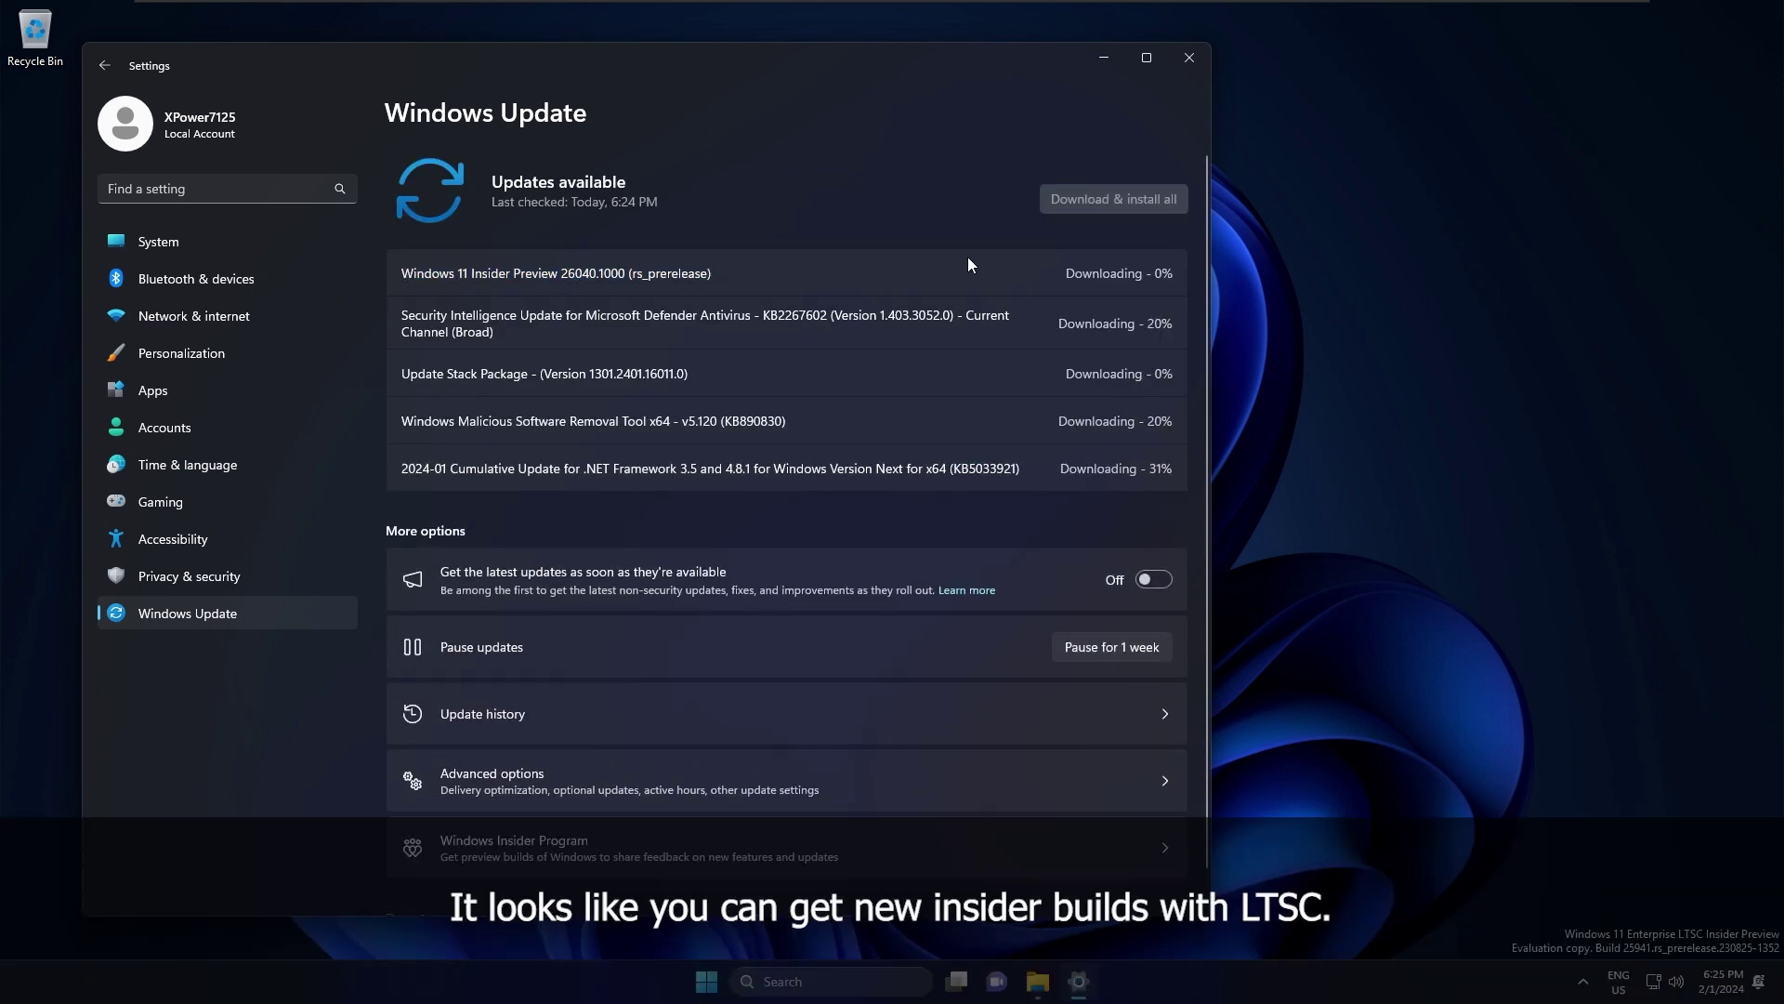
key("super+d")
right_click(934, 309)
key("Escape")
key("super+r")
key("Escape")
key("super")
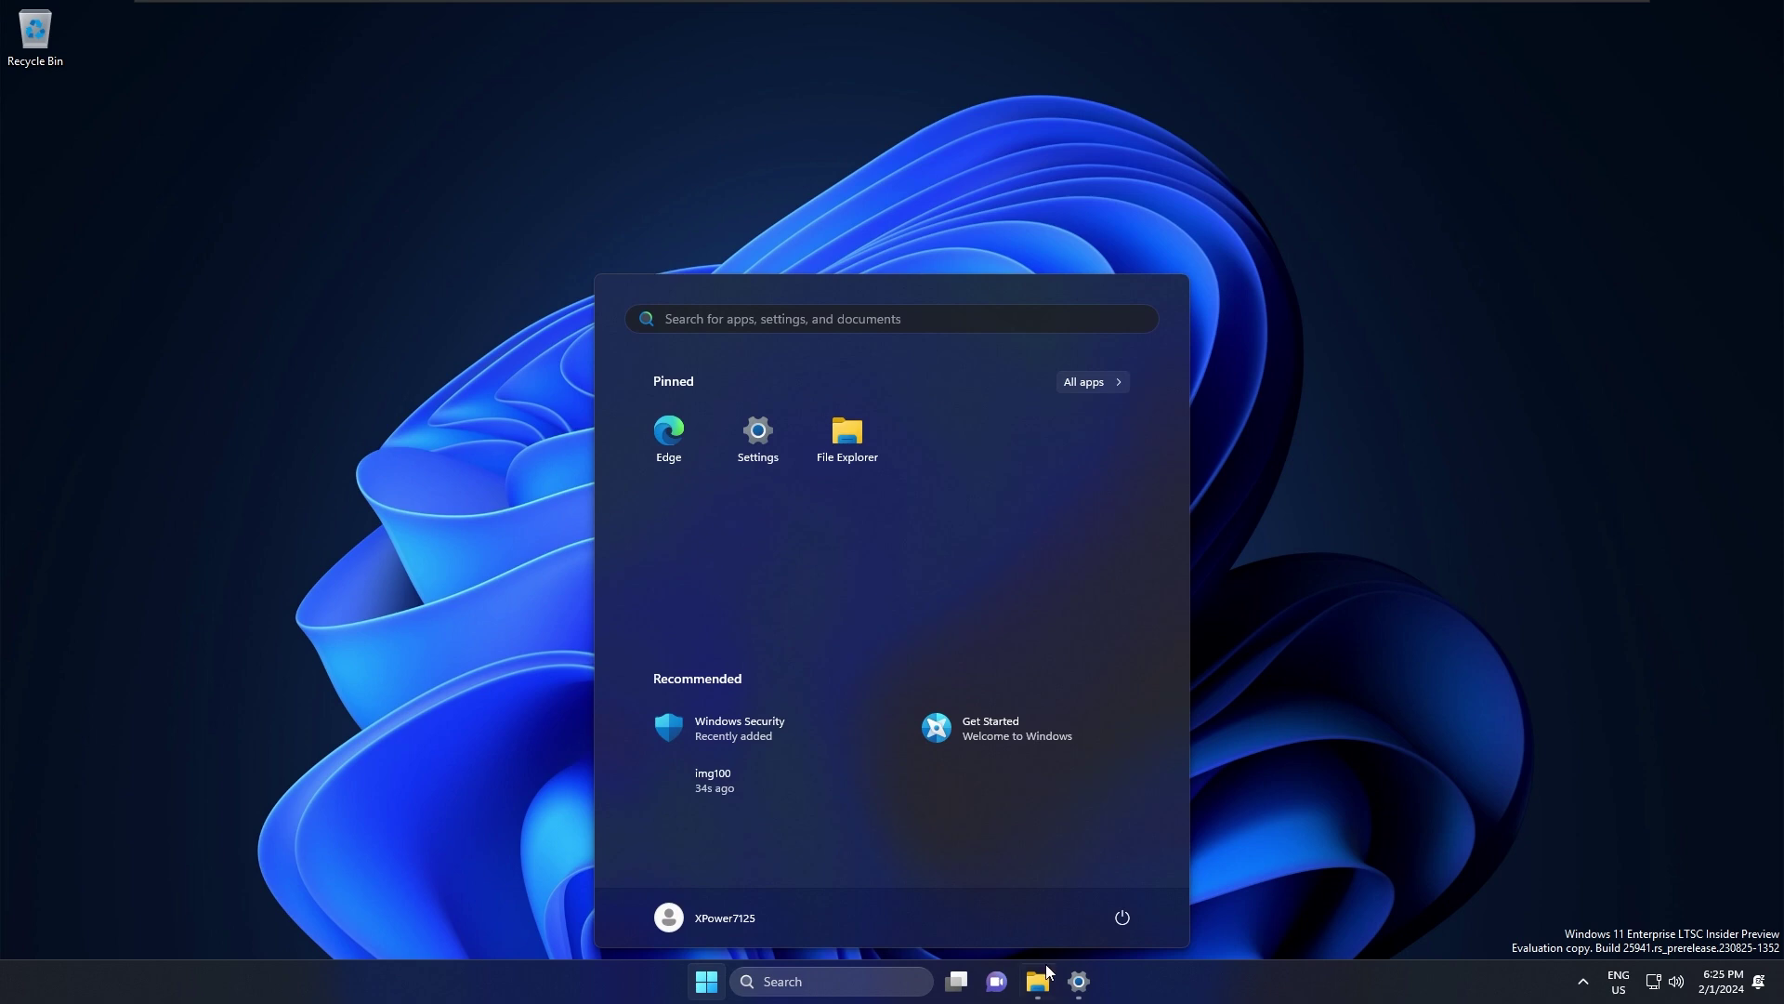
key("Escape")
- Close the File Explorer and Settings windows that are still running
mouse_move(1078, 980)
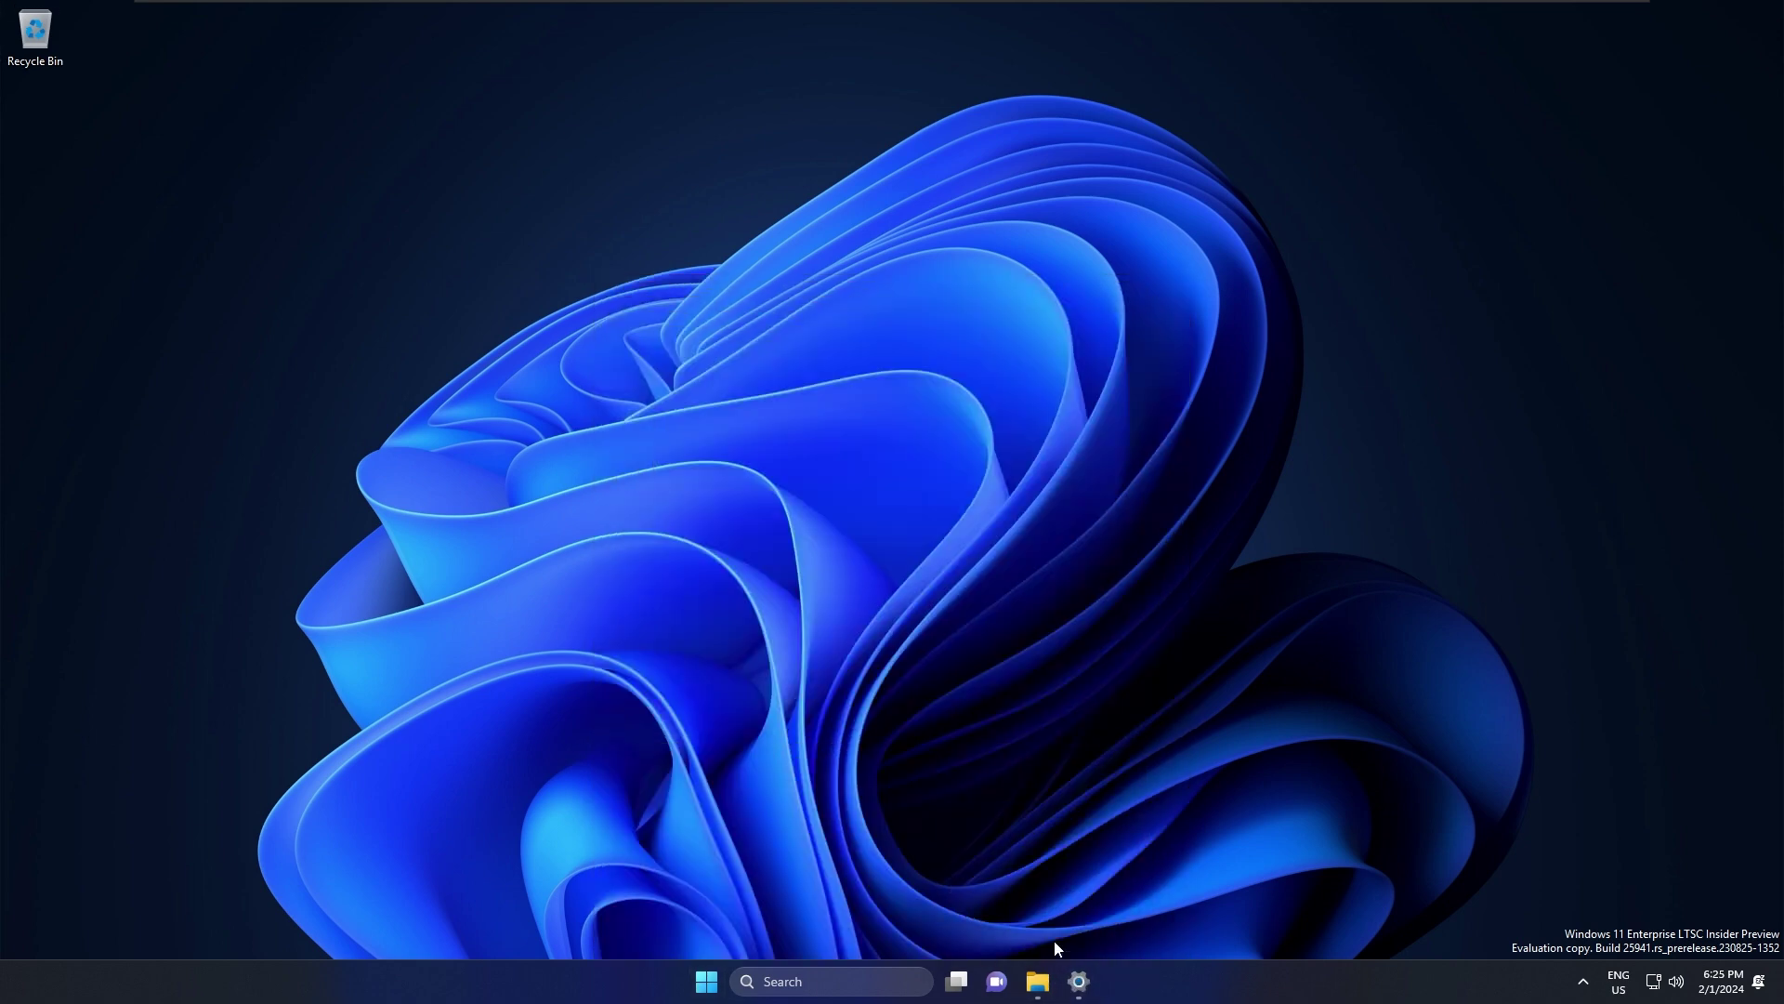
left_click(1115, 822)
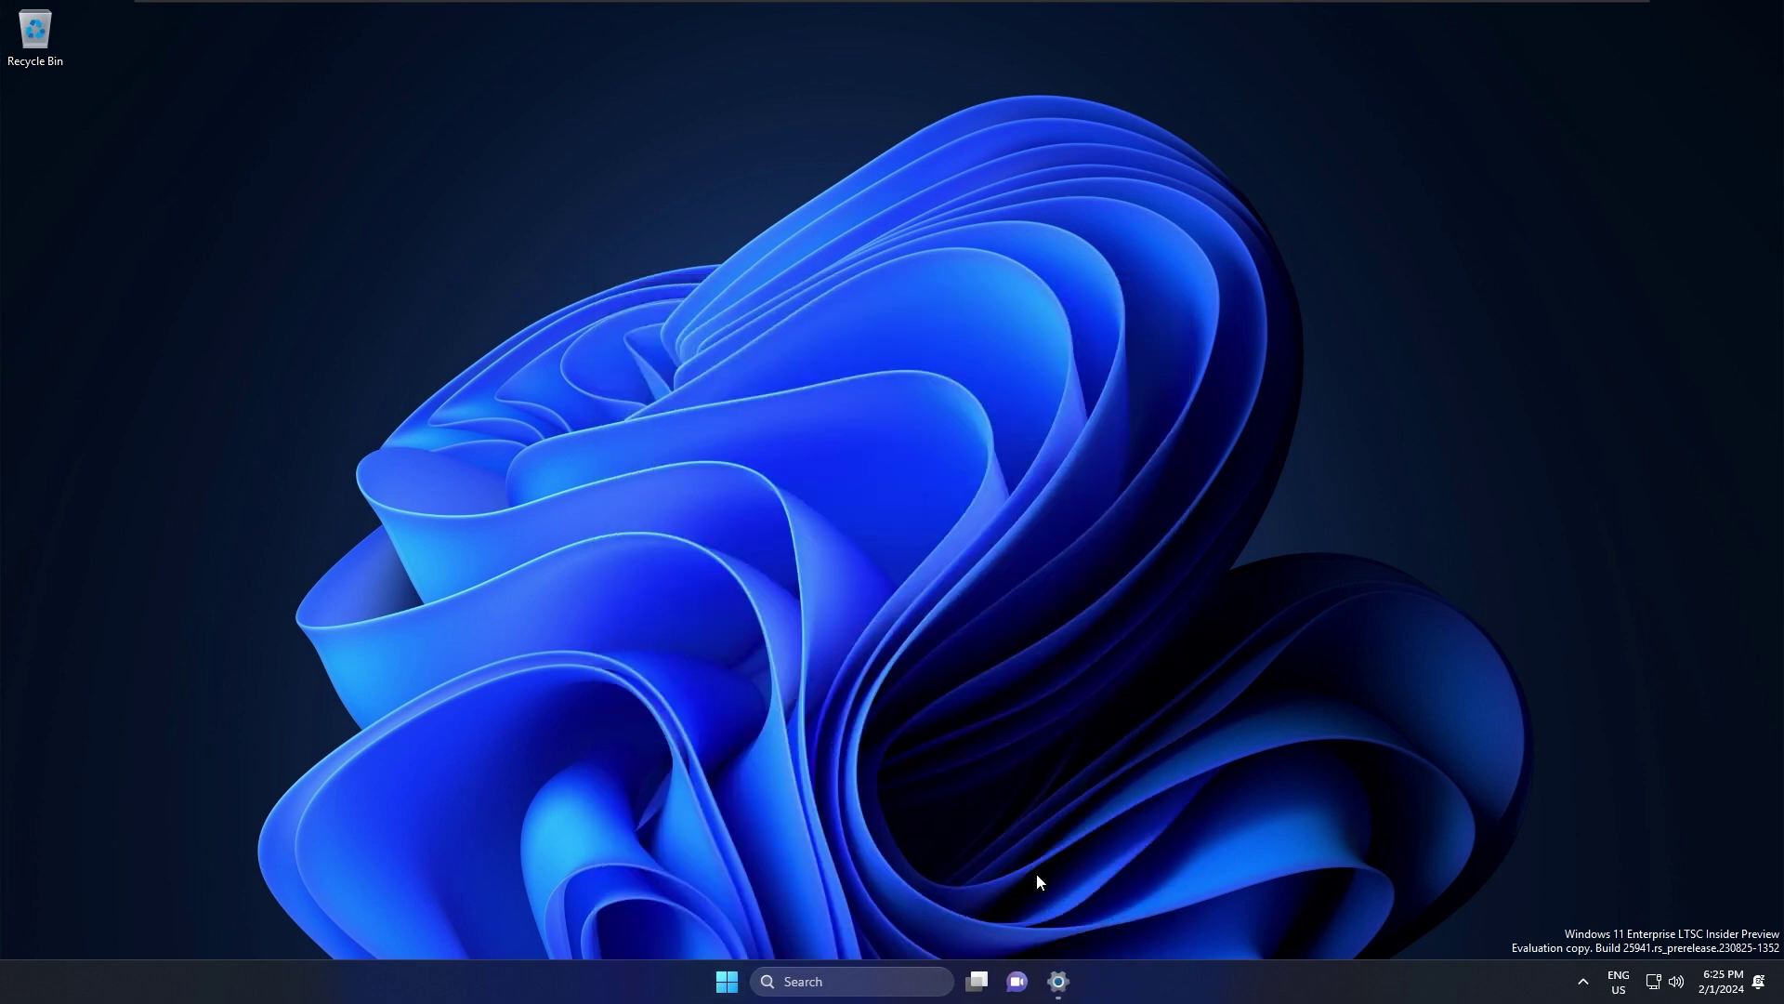
left_click(1059, 981)
key("alt+F4")
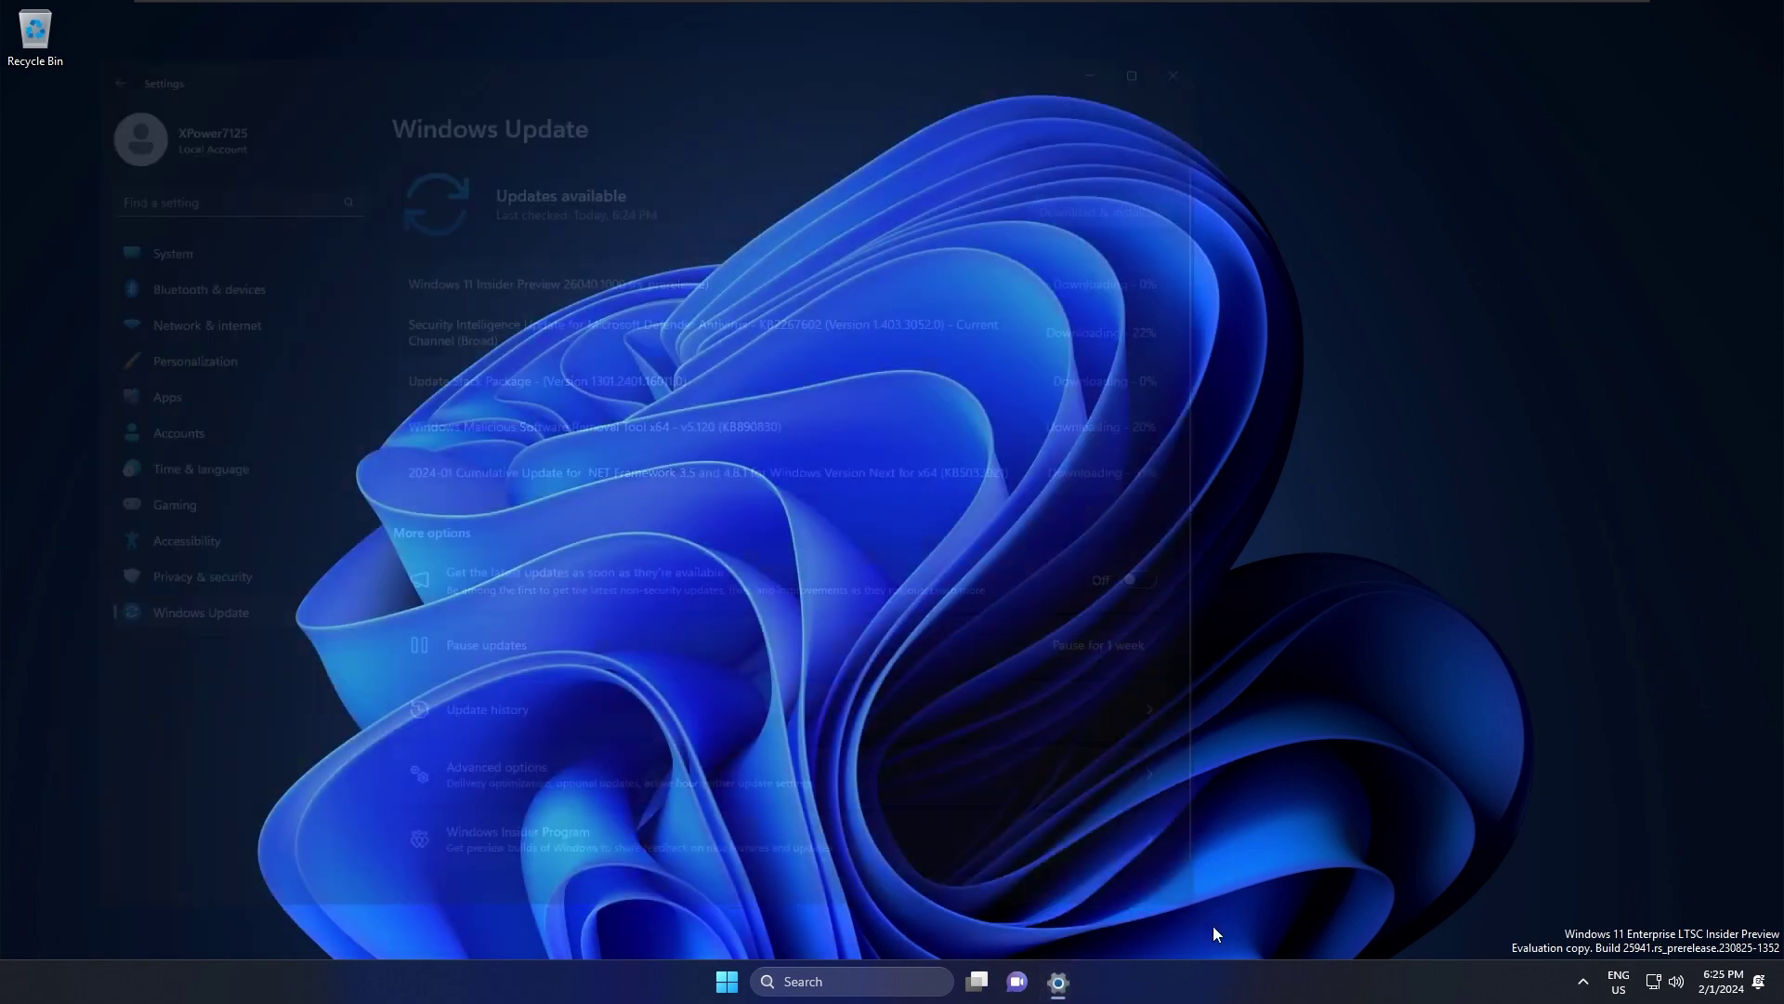
- Look at the hidden notification area icons and restart the computer
left_click(1582, 982)
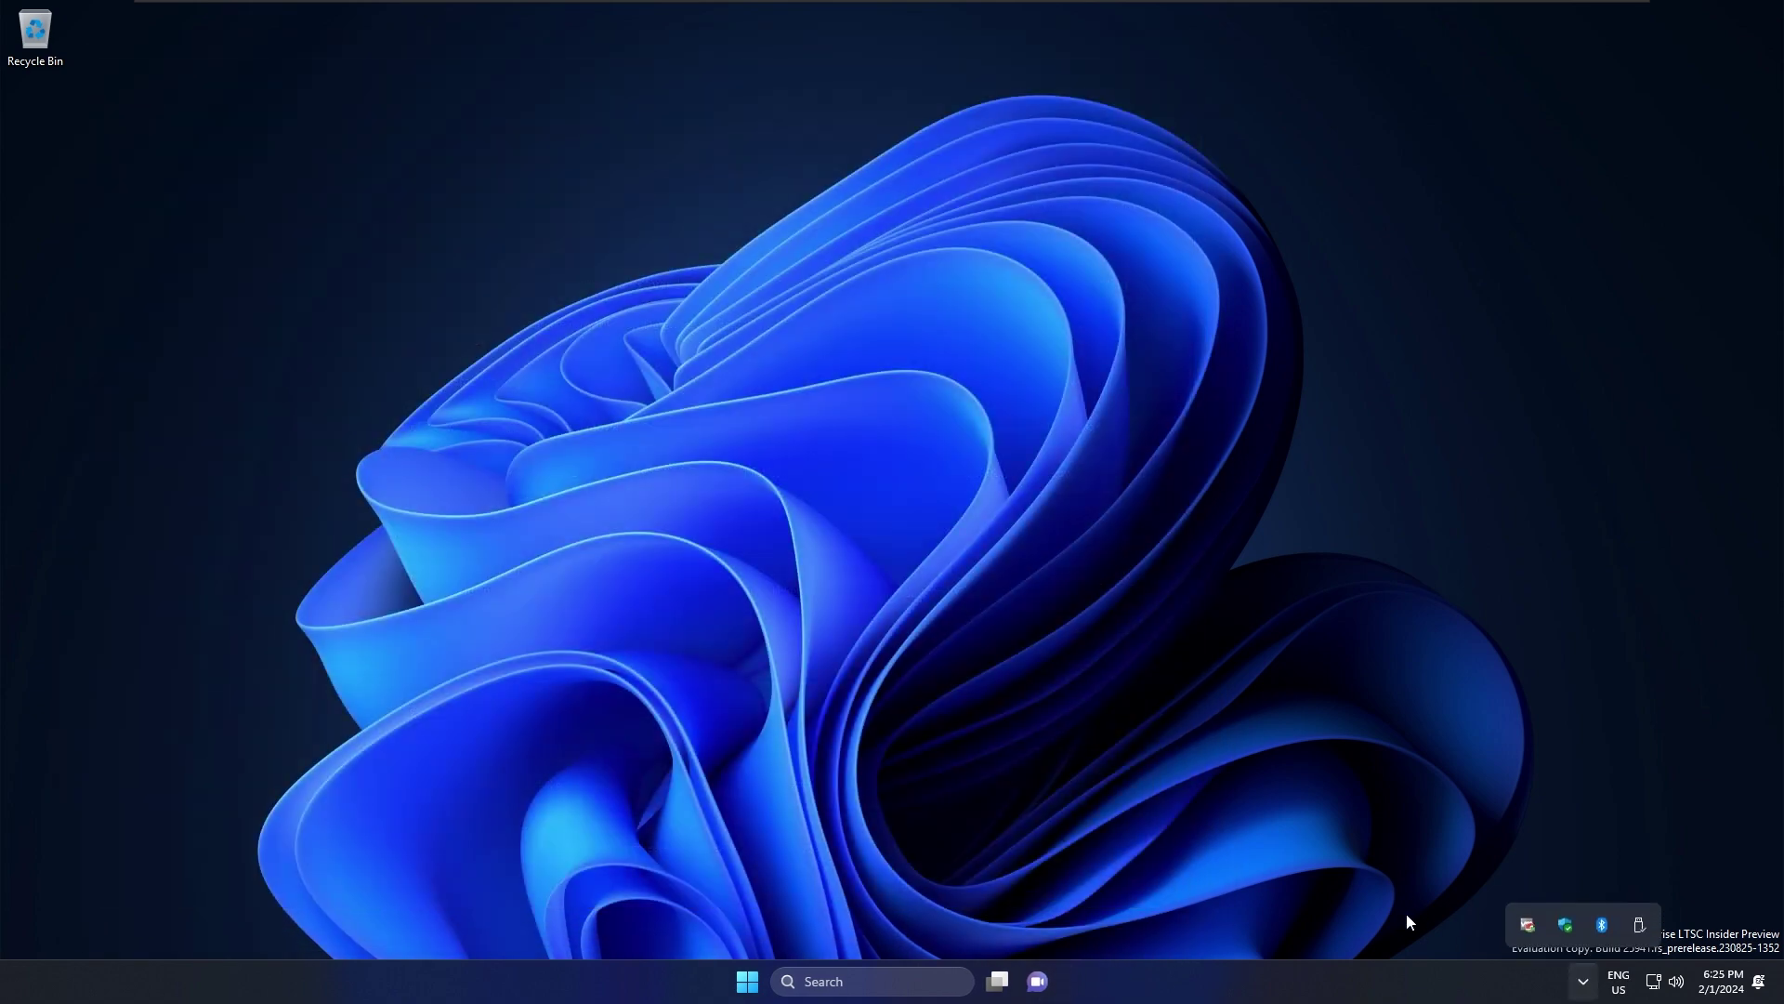
left_click_drag(1407, 915, 1002, 533)
key("super")
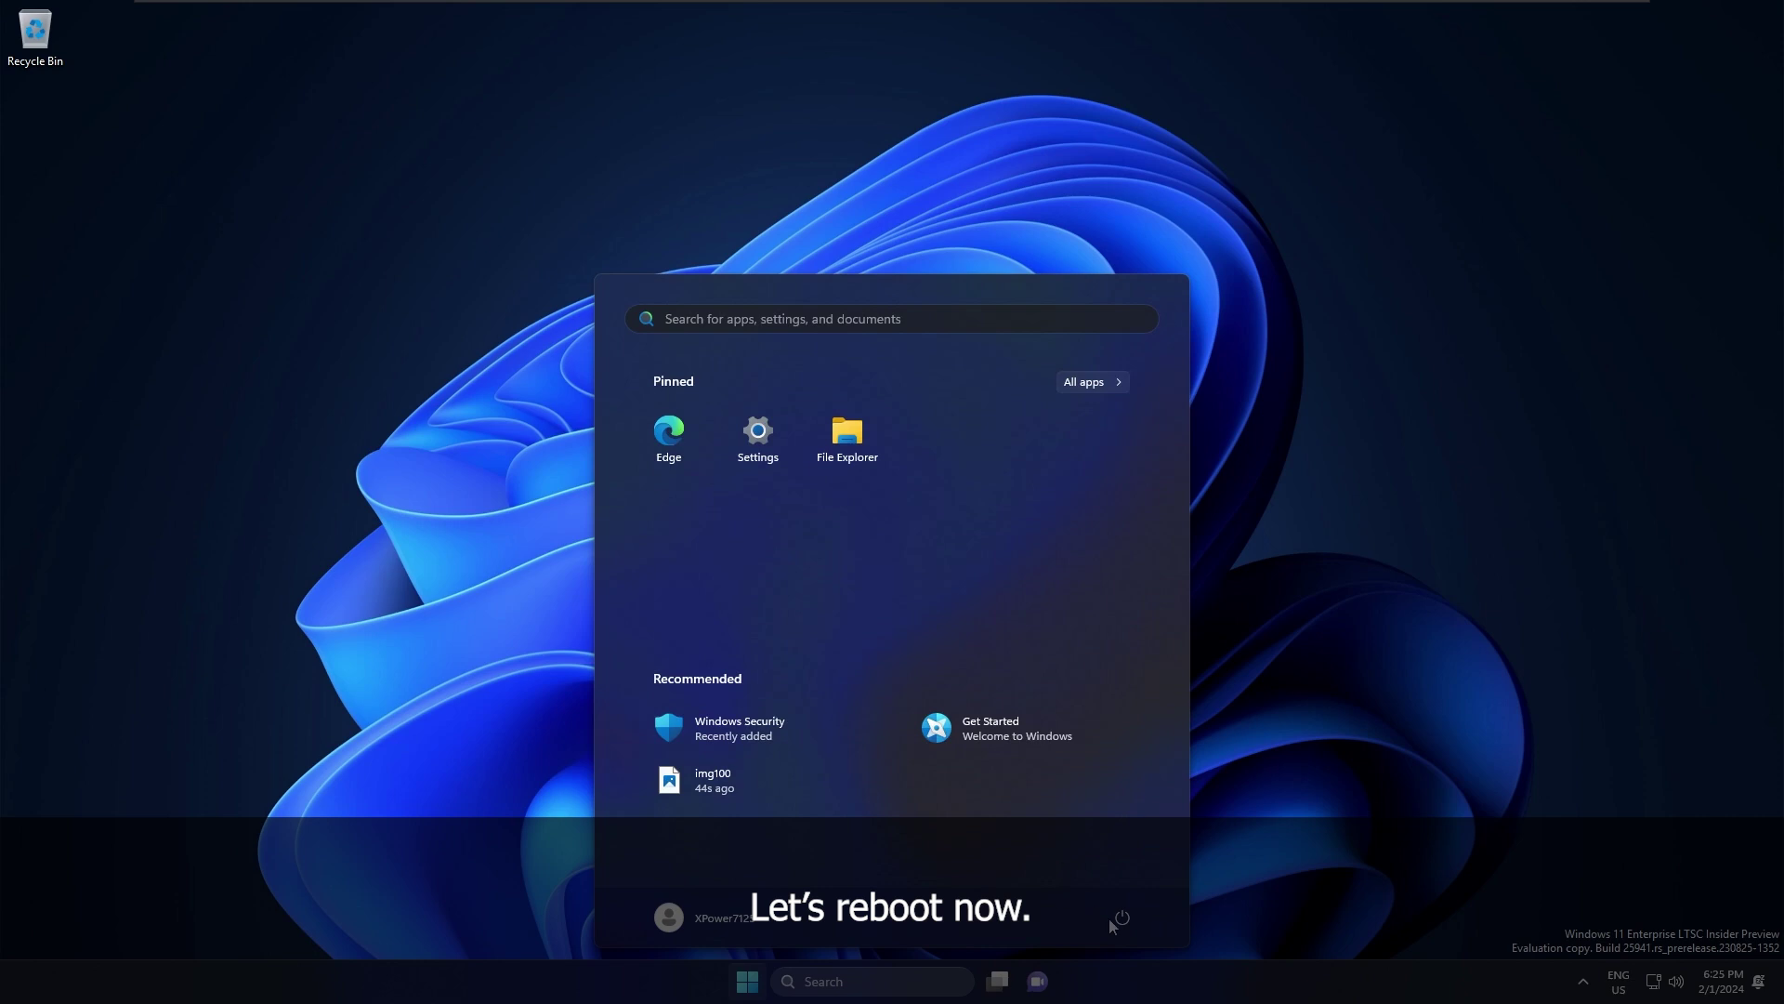
left_click(1123, 918)
left_click(1111, 877)
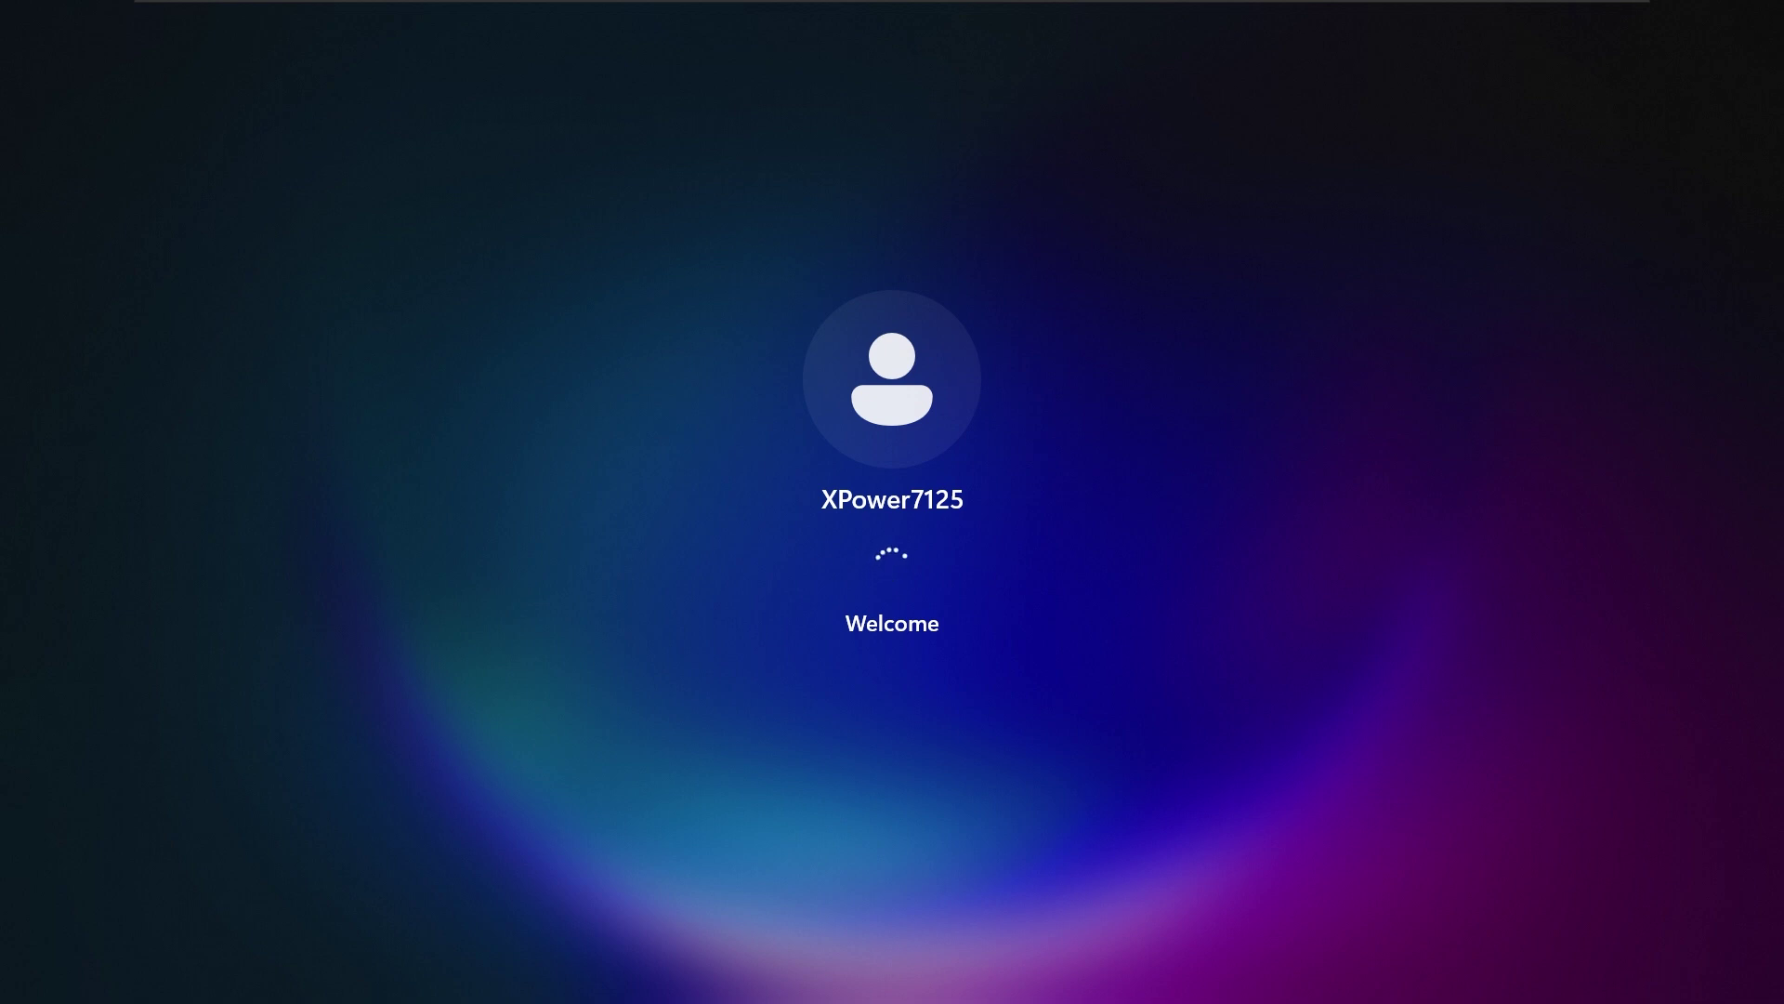
- Open Task Manager from the security options screen during sign-in and show its Performance page
key("ctrl+alt+Delete")
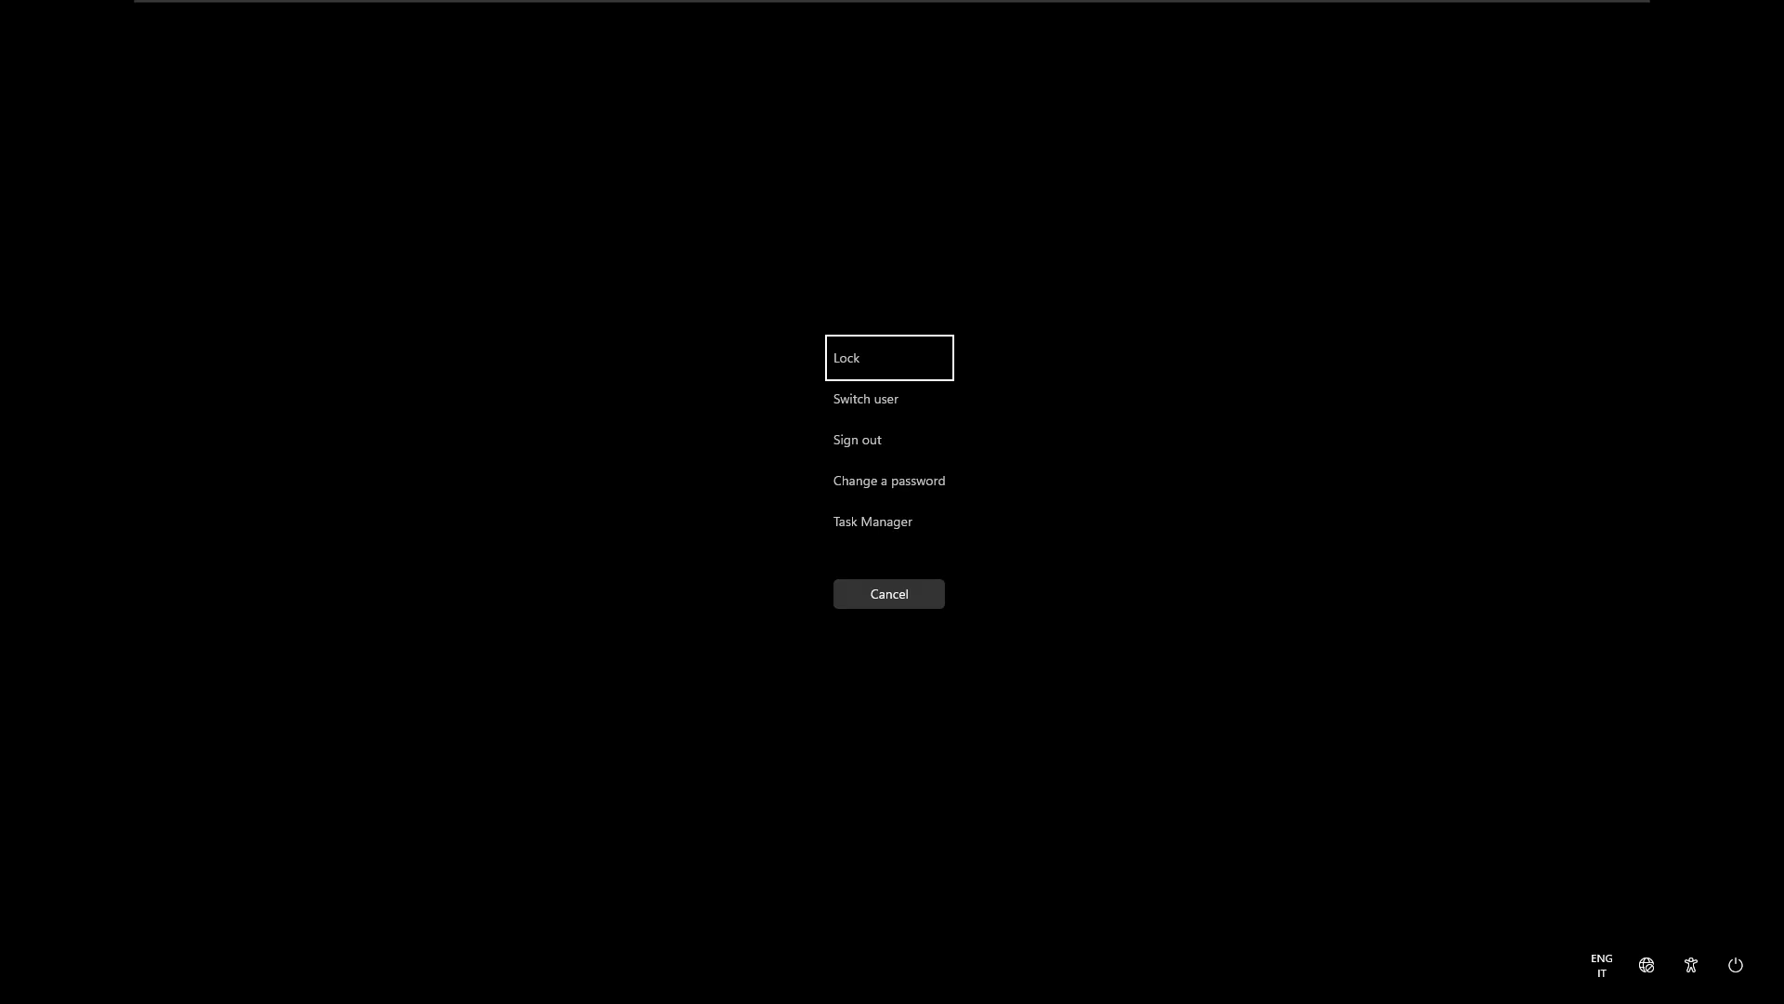
left_click(895, 521)
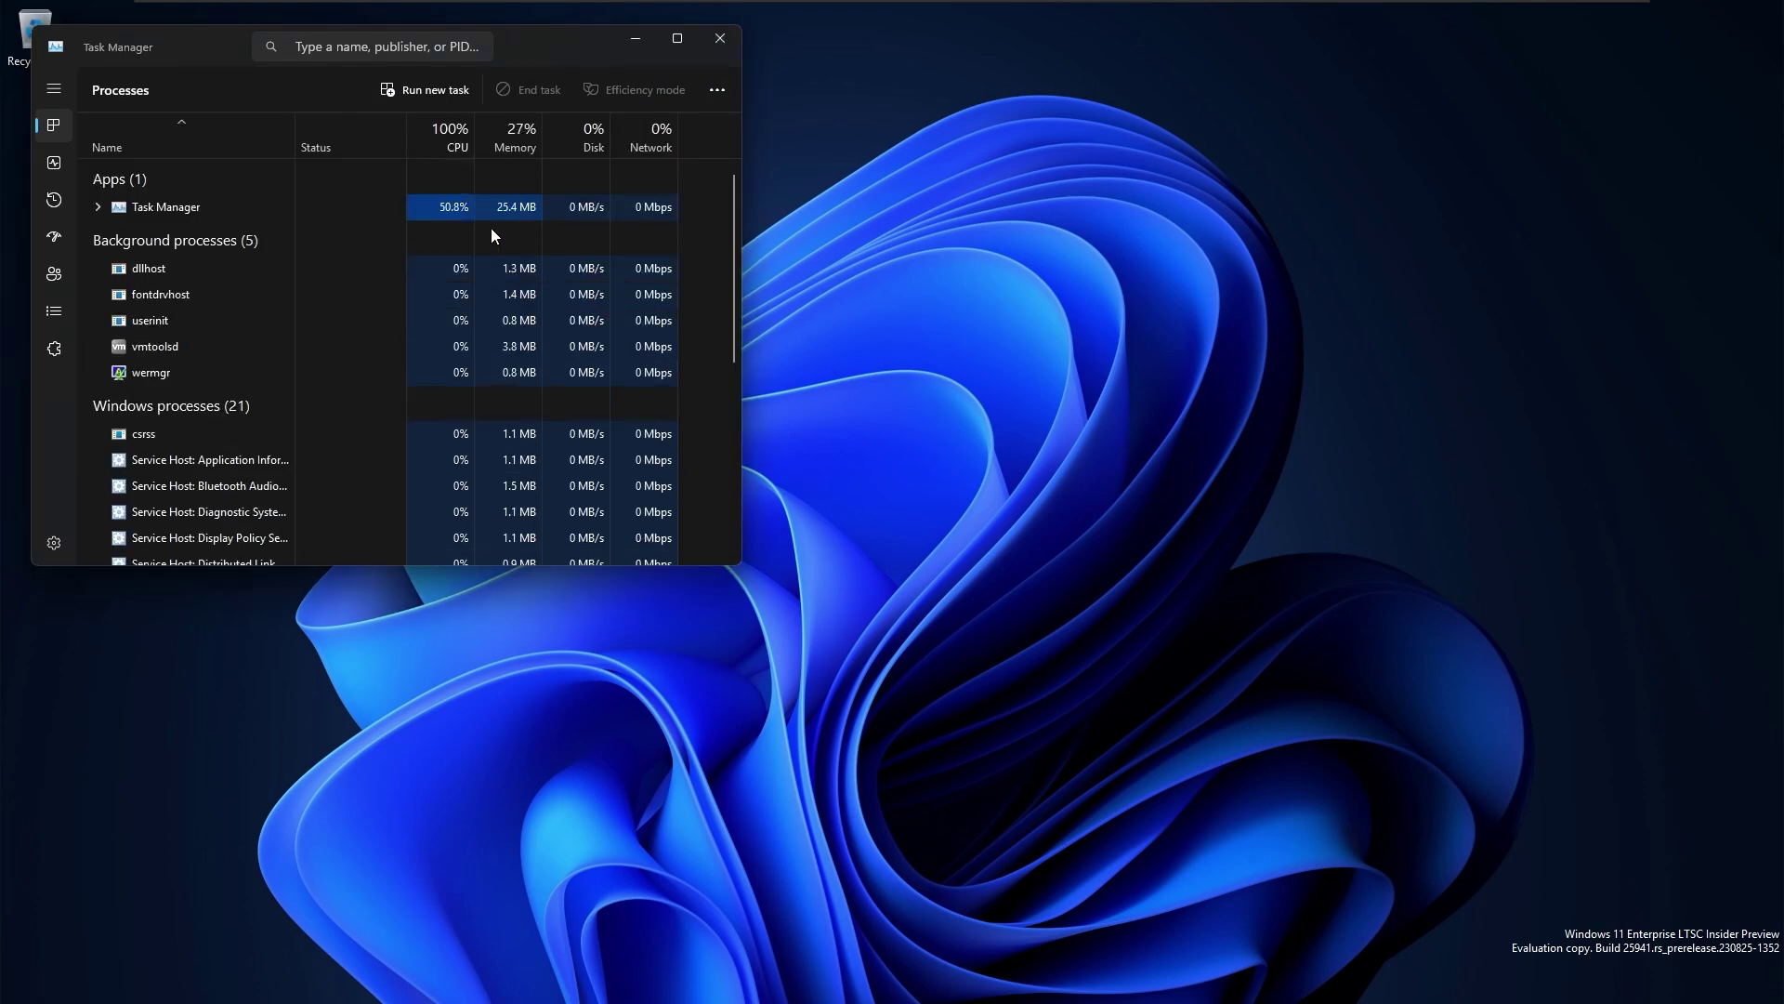
left_click(56, 165)
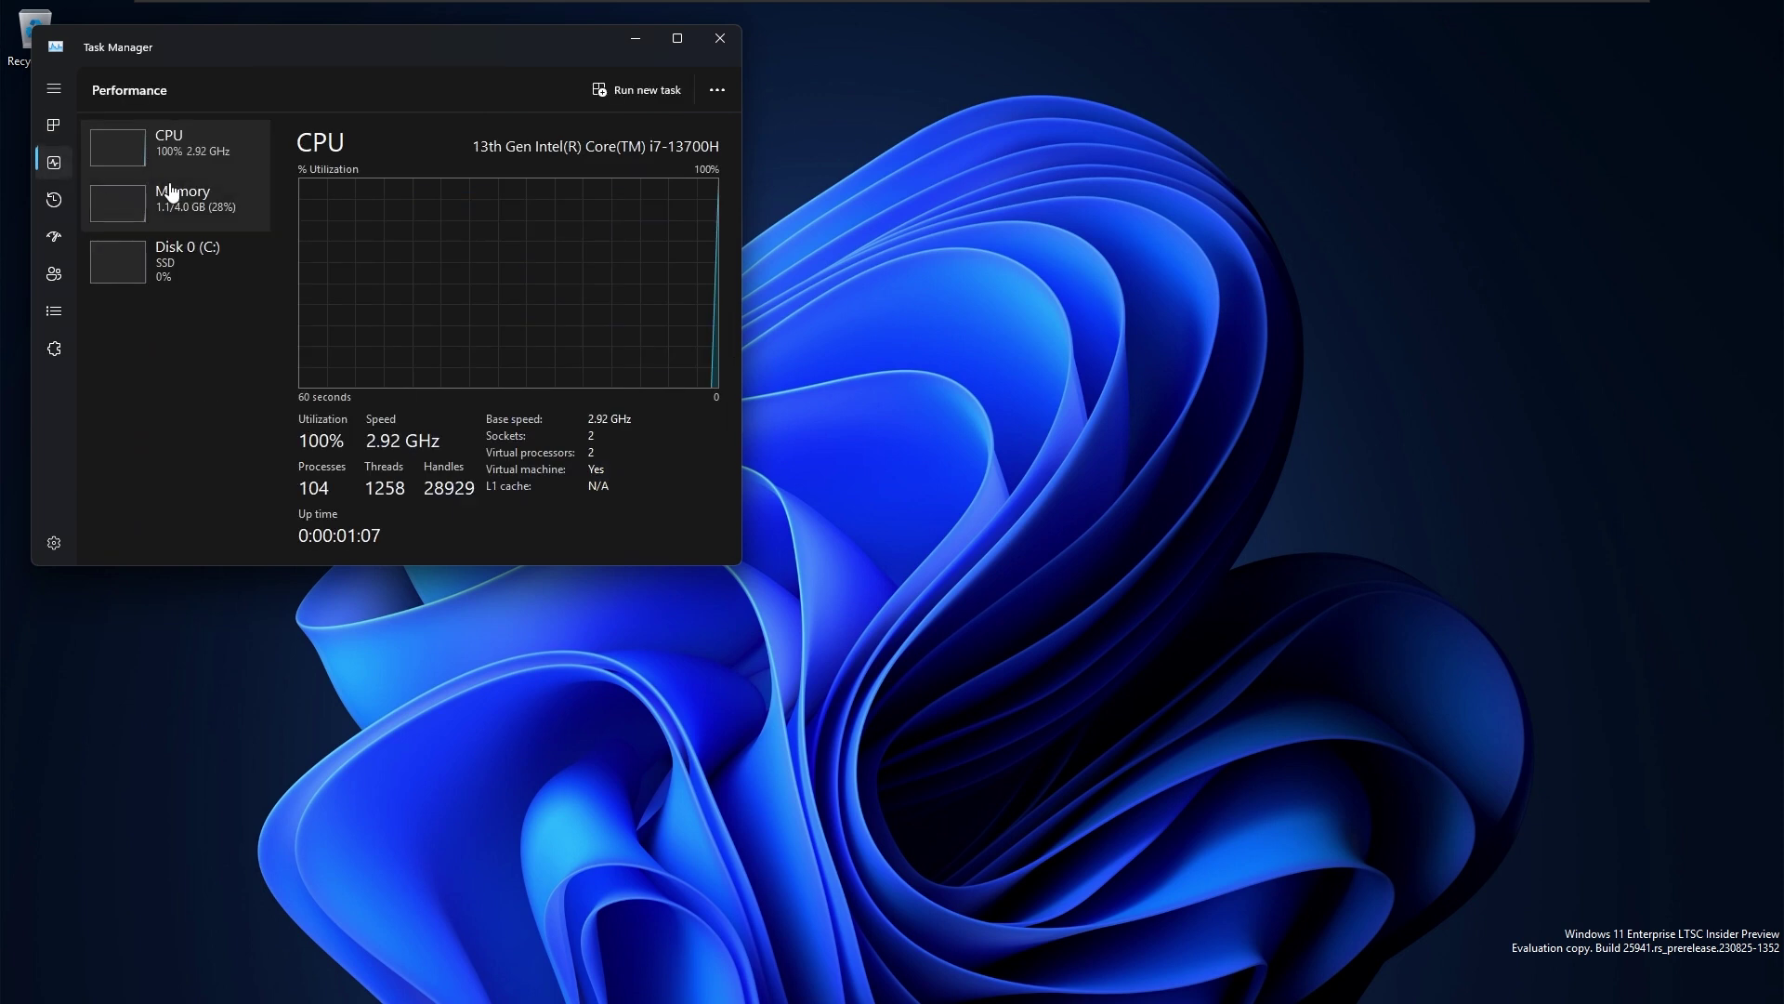
- Examine the Memory and CPU performance graphs in Task Manager while the desktop finishes loading
left_click(171, 191)
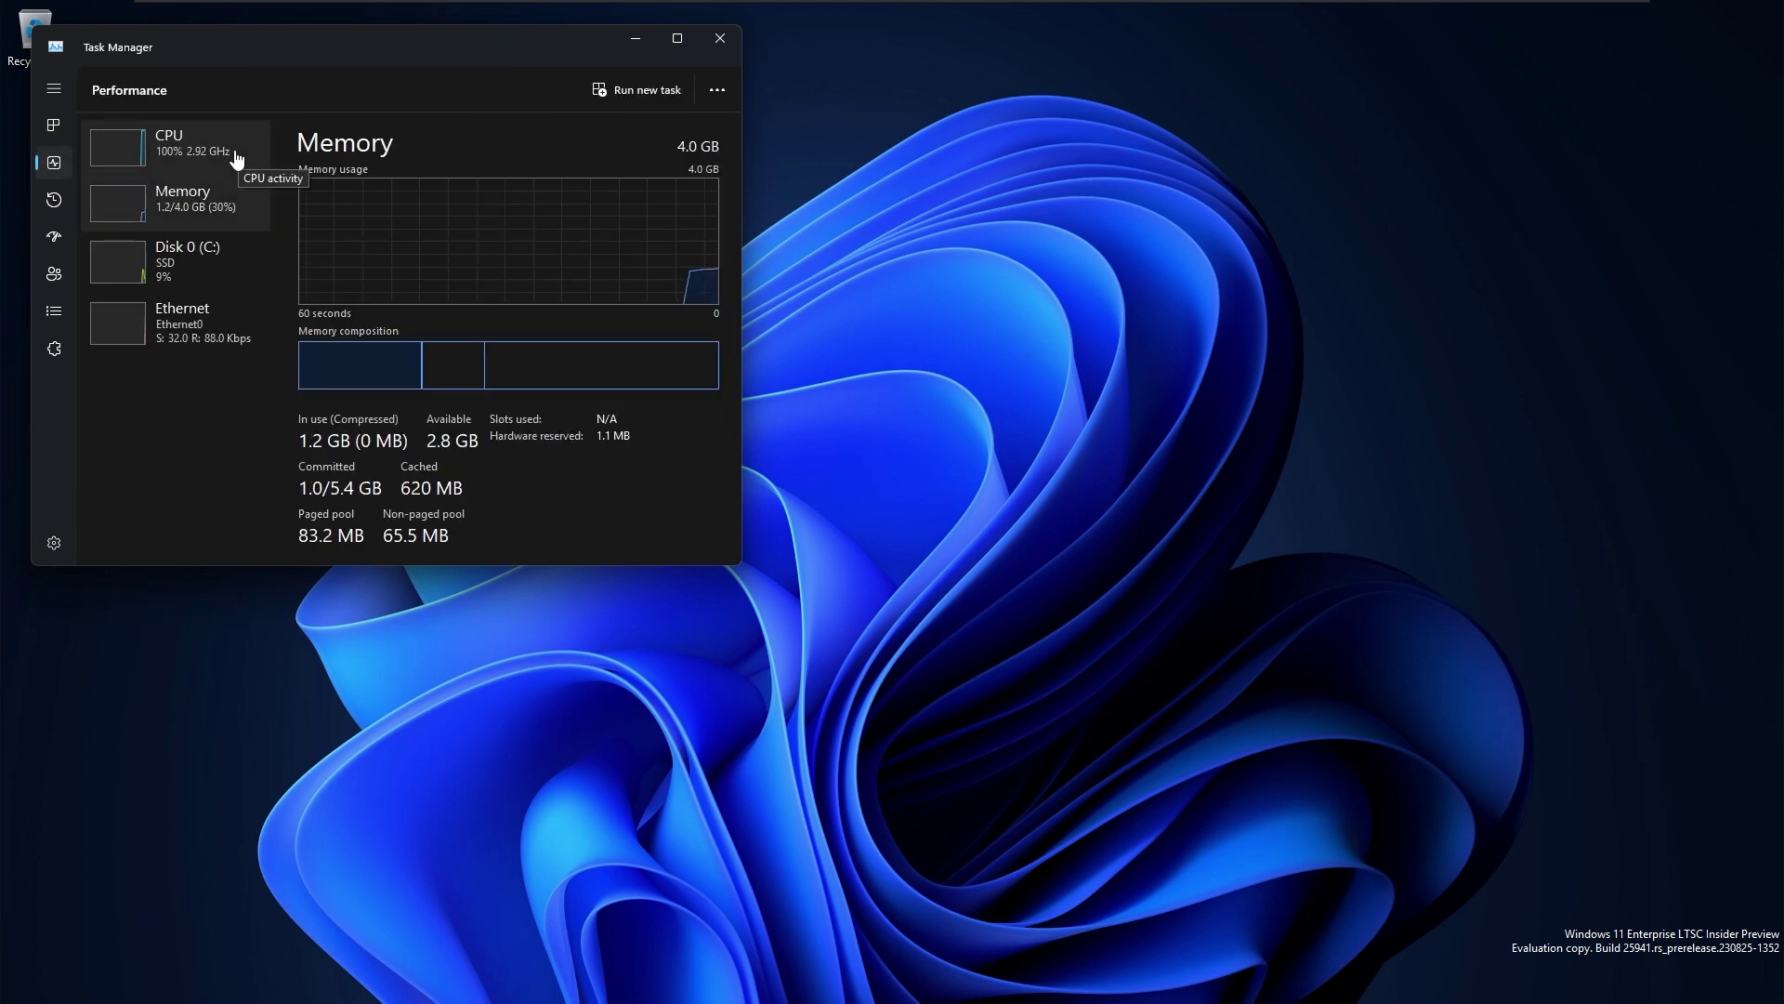
left_click(236, 159)
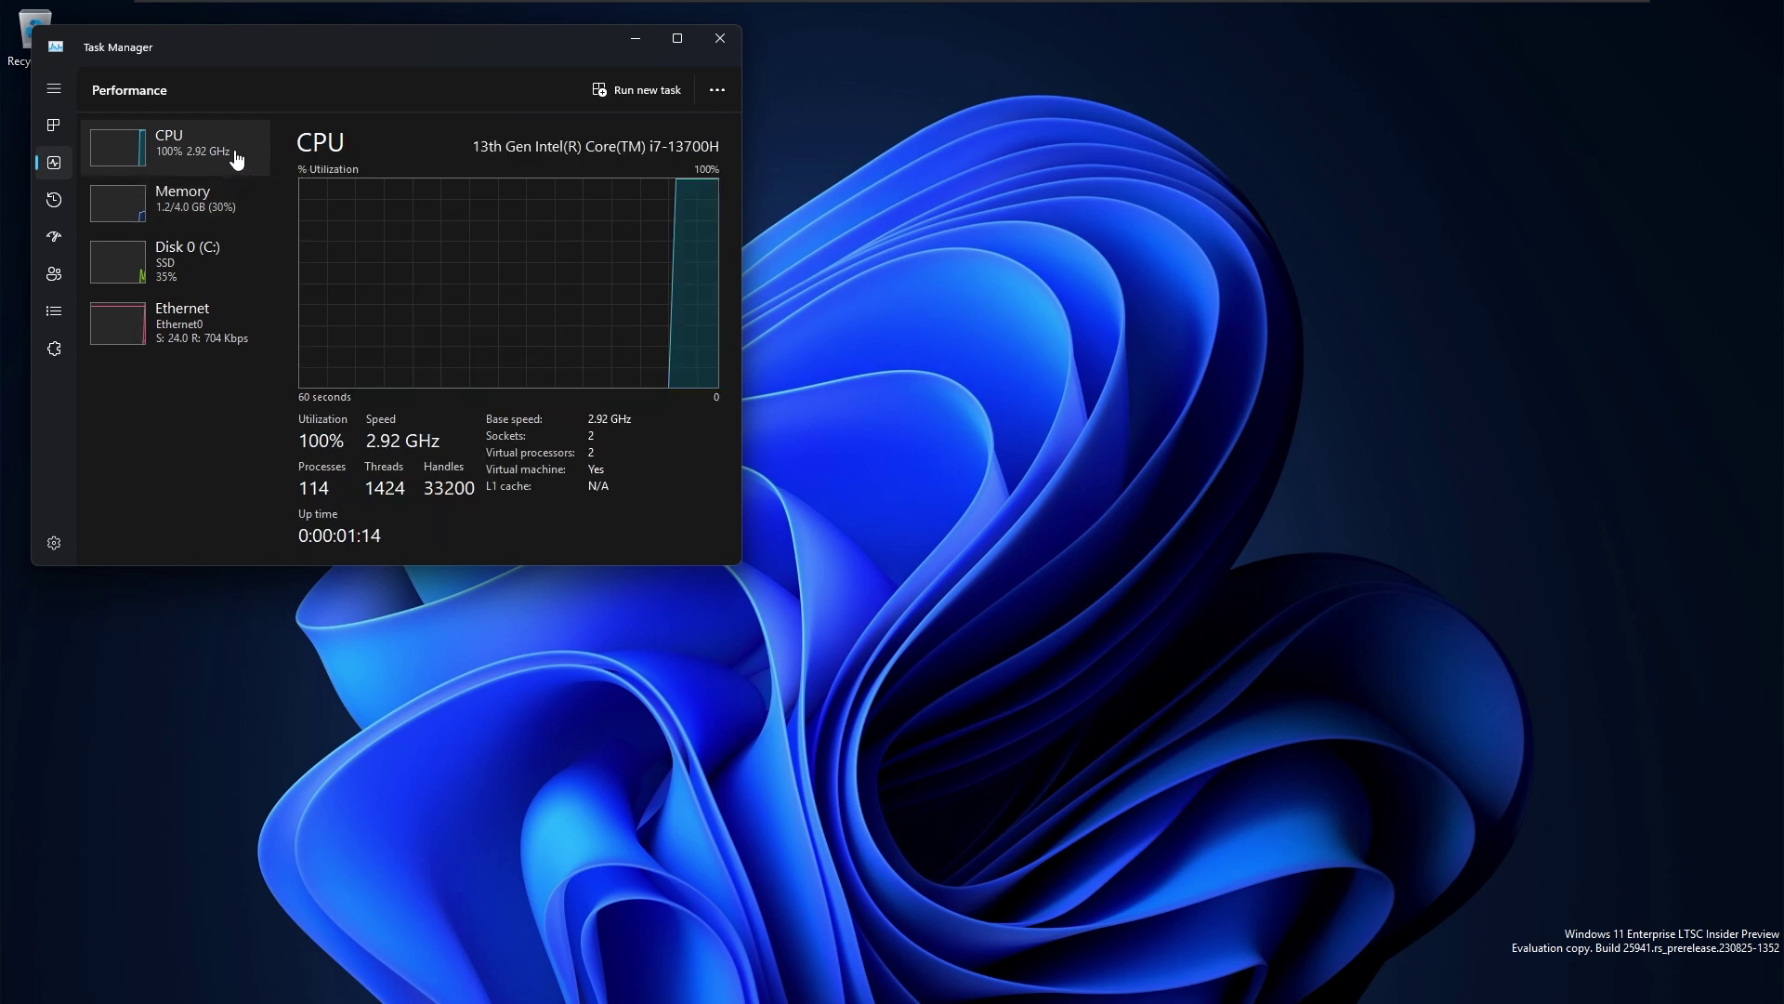
left_click(240, 204)
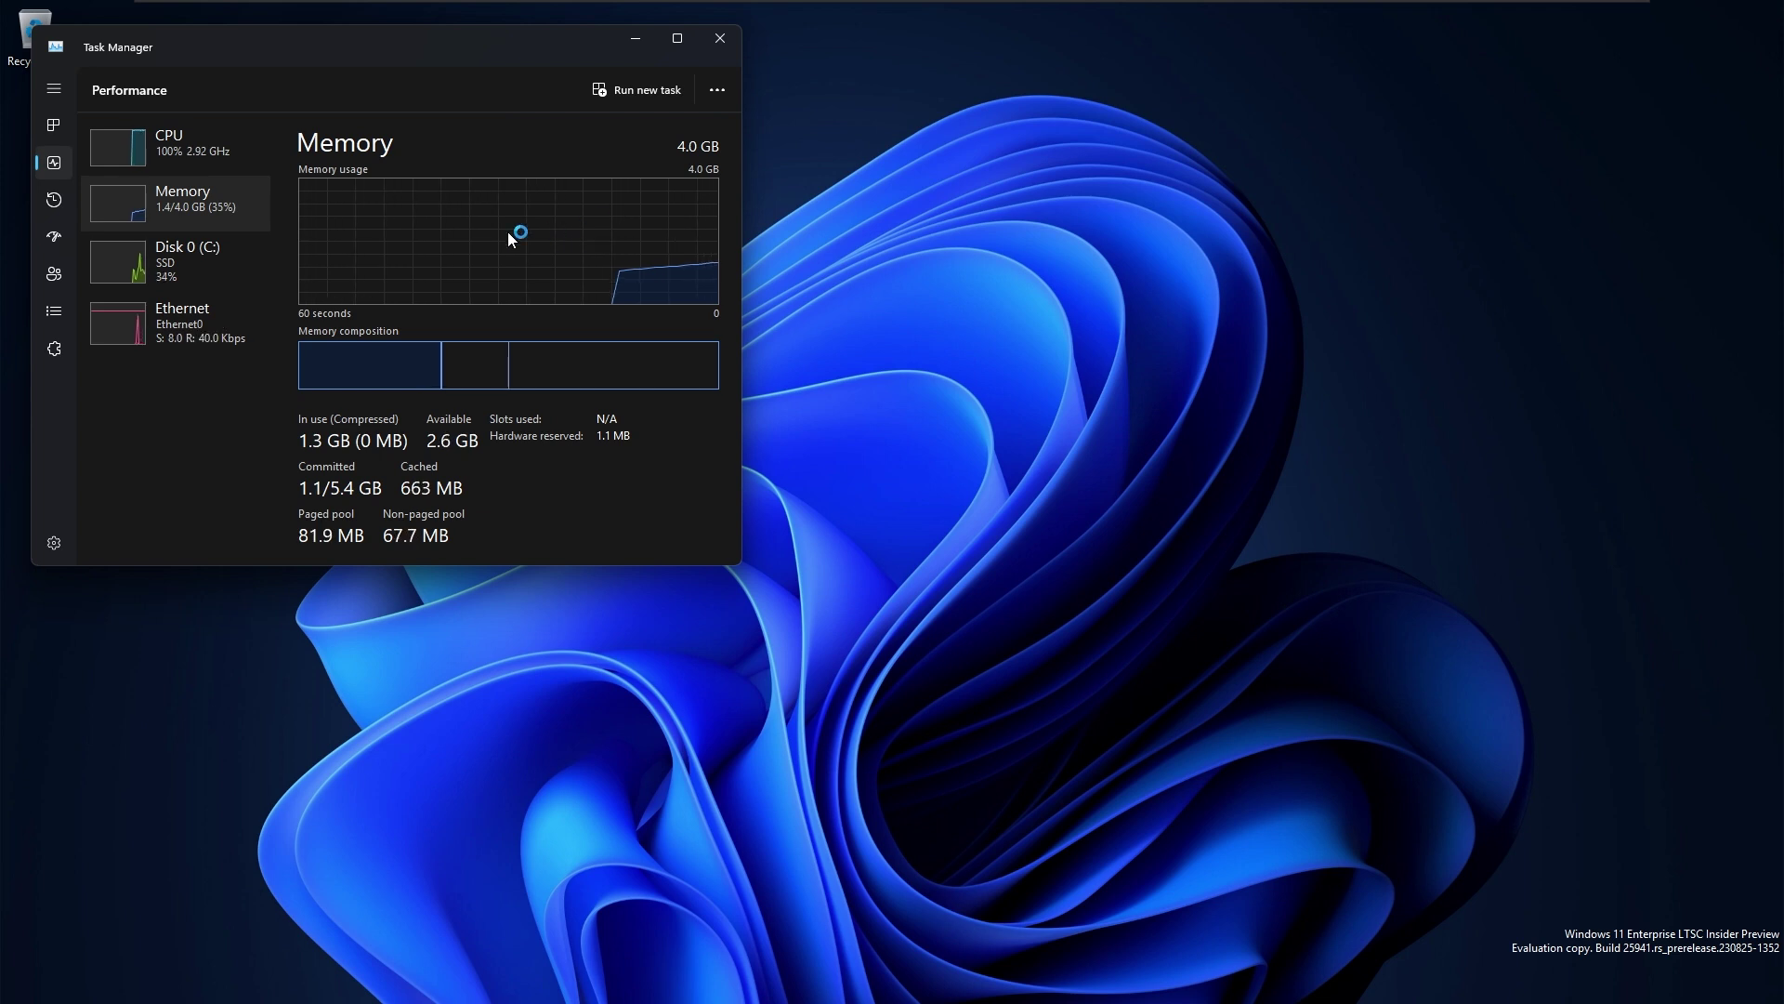
left_click(226, 168)
left_click(246, 223)
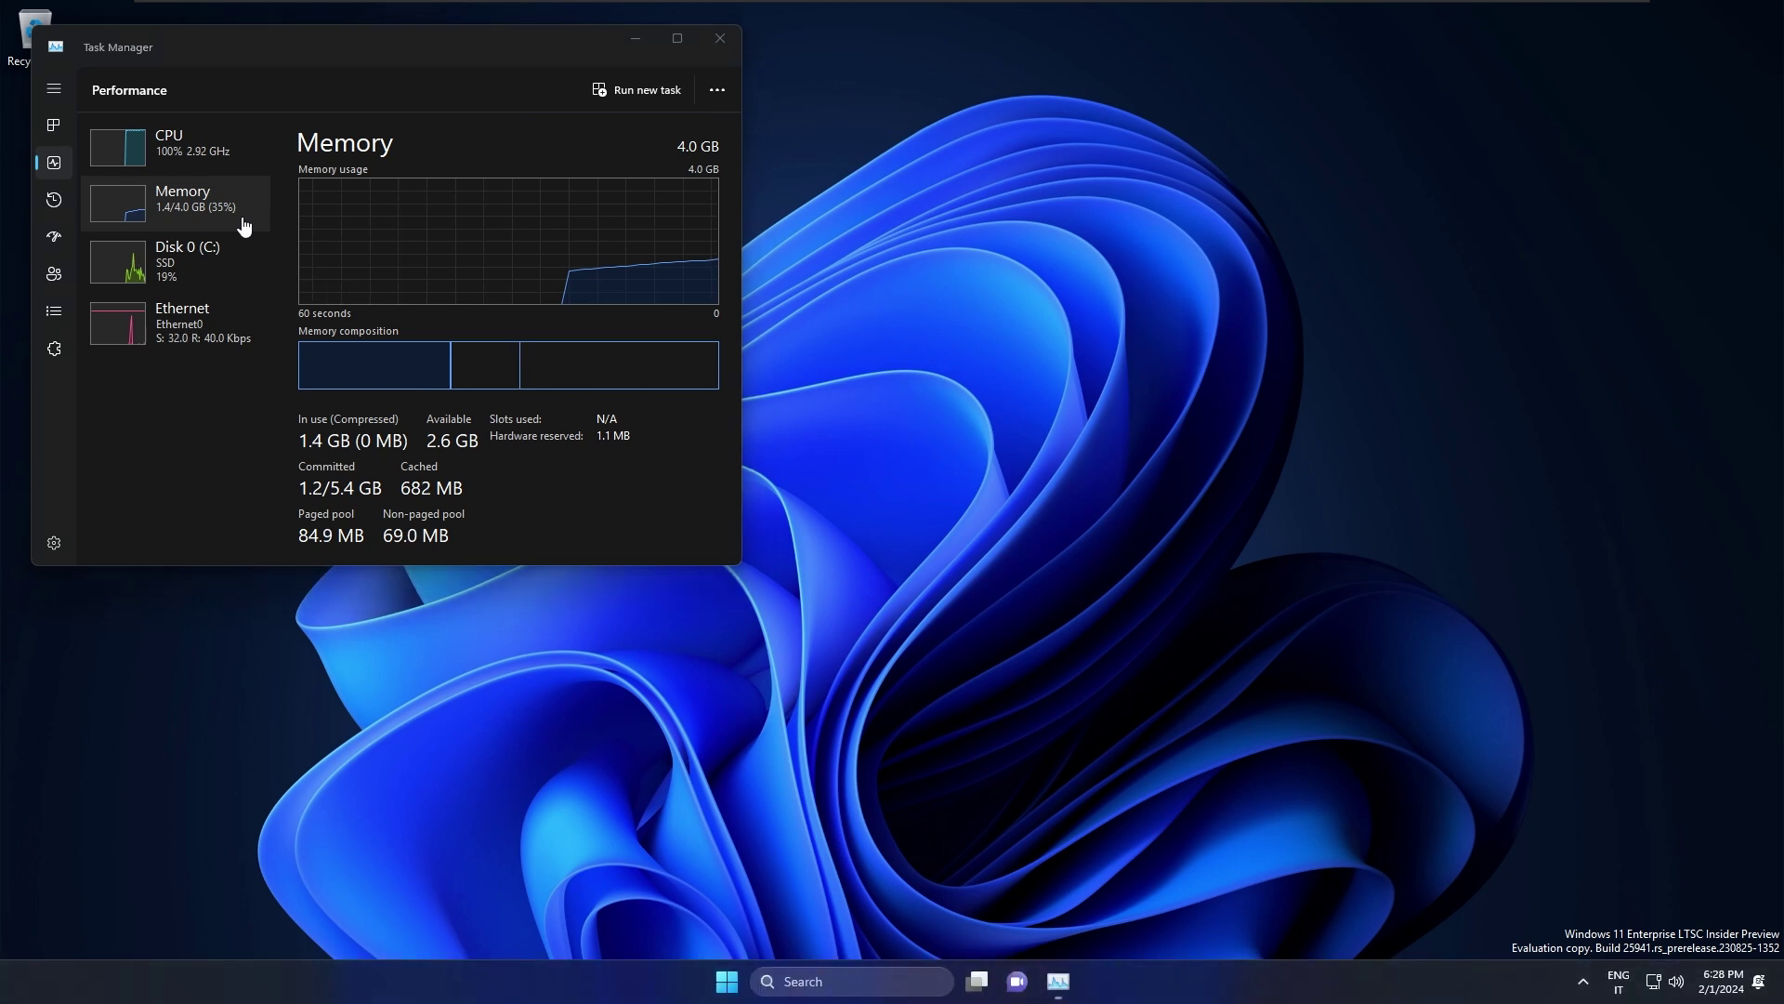
key("super")
left_click(368, 448)
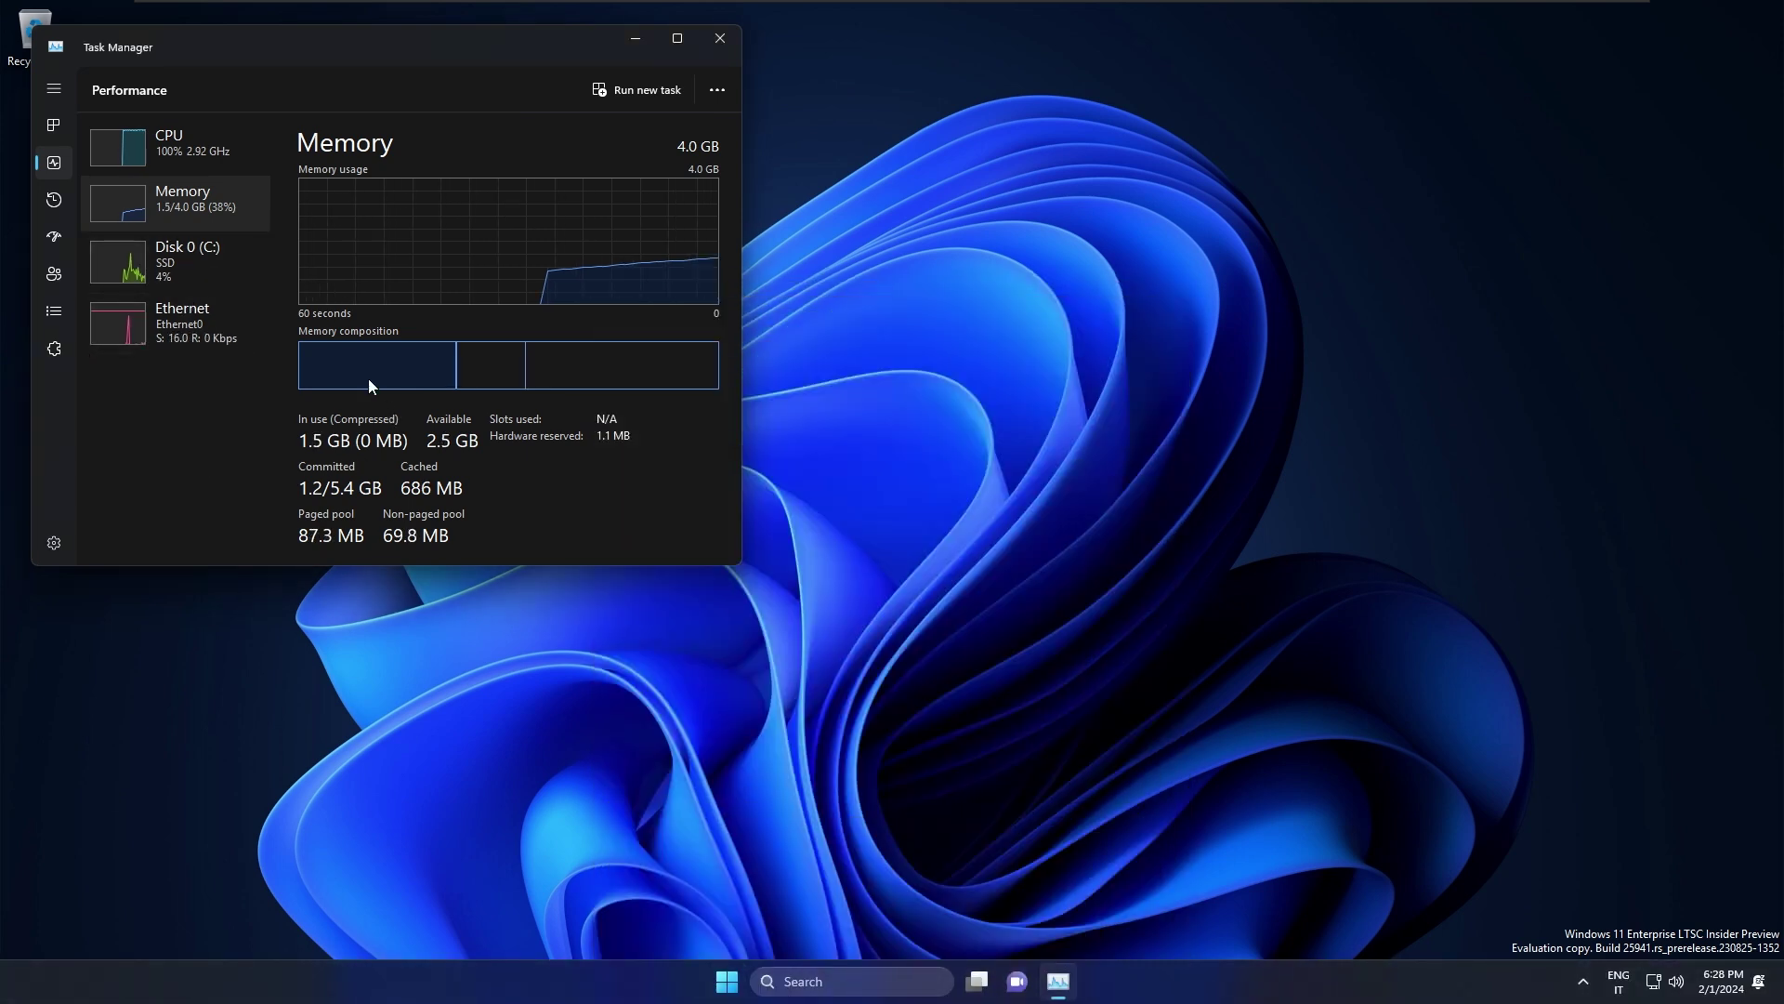
left_click(197, 156)
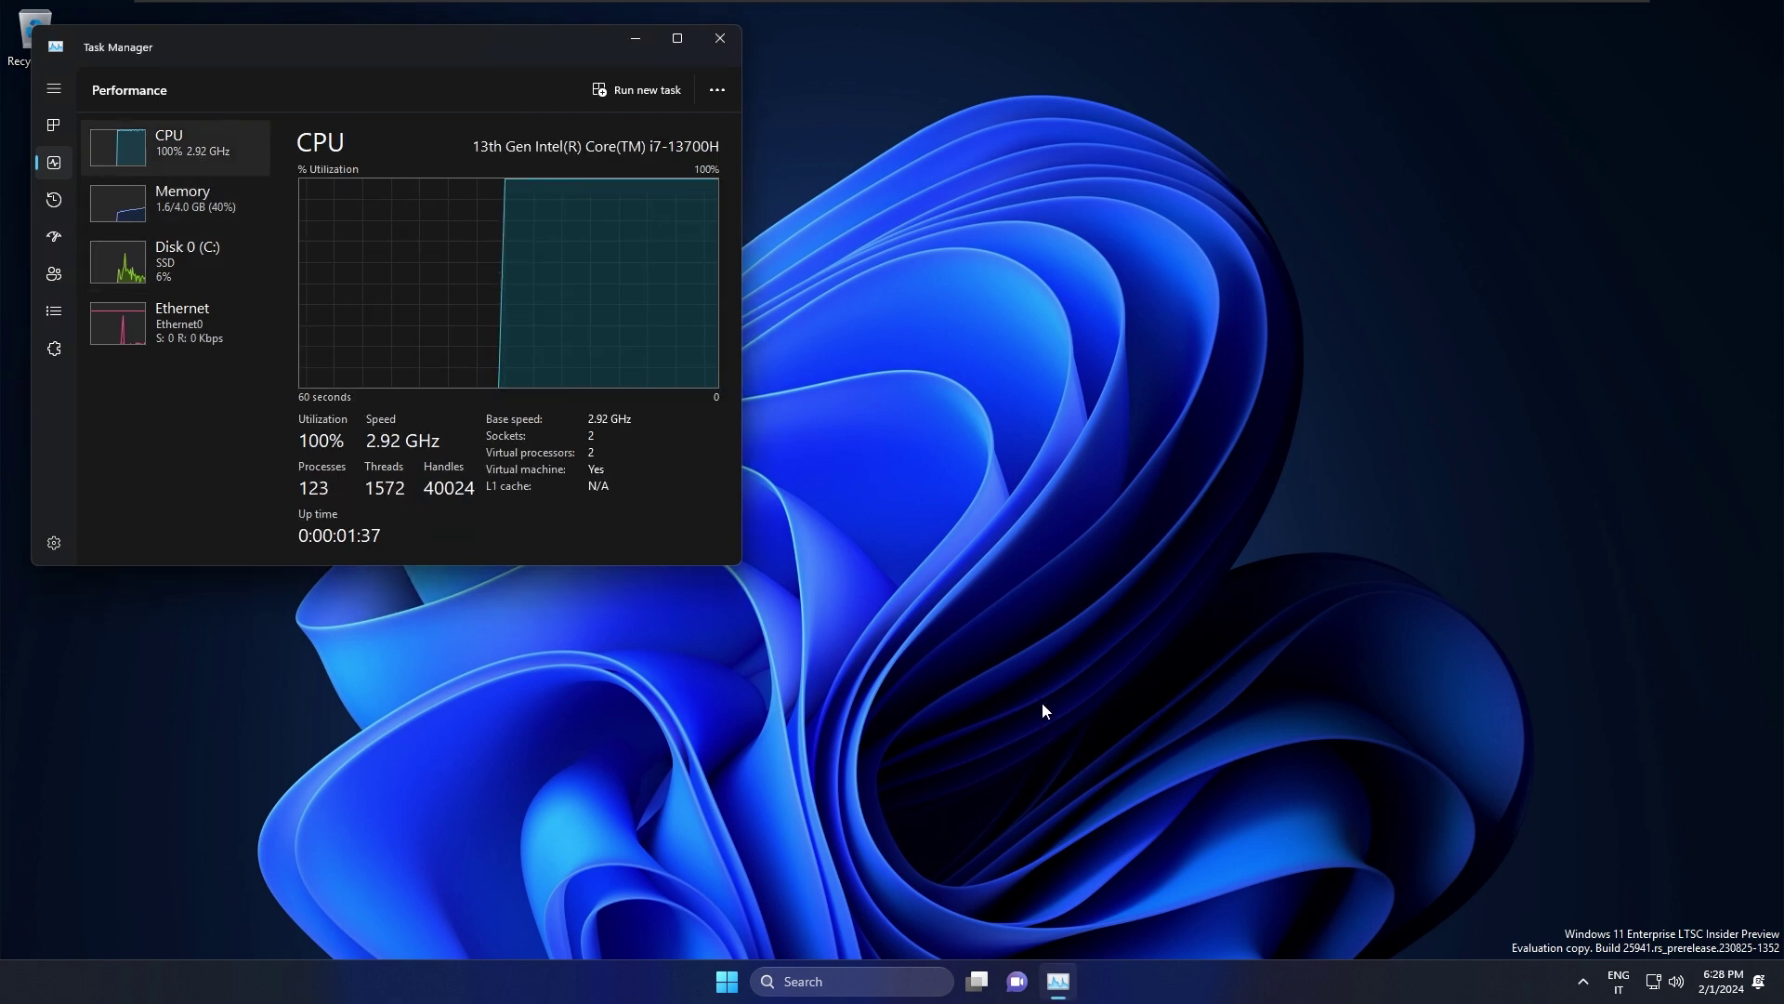
left_click(201, 207)
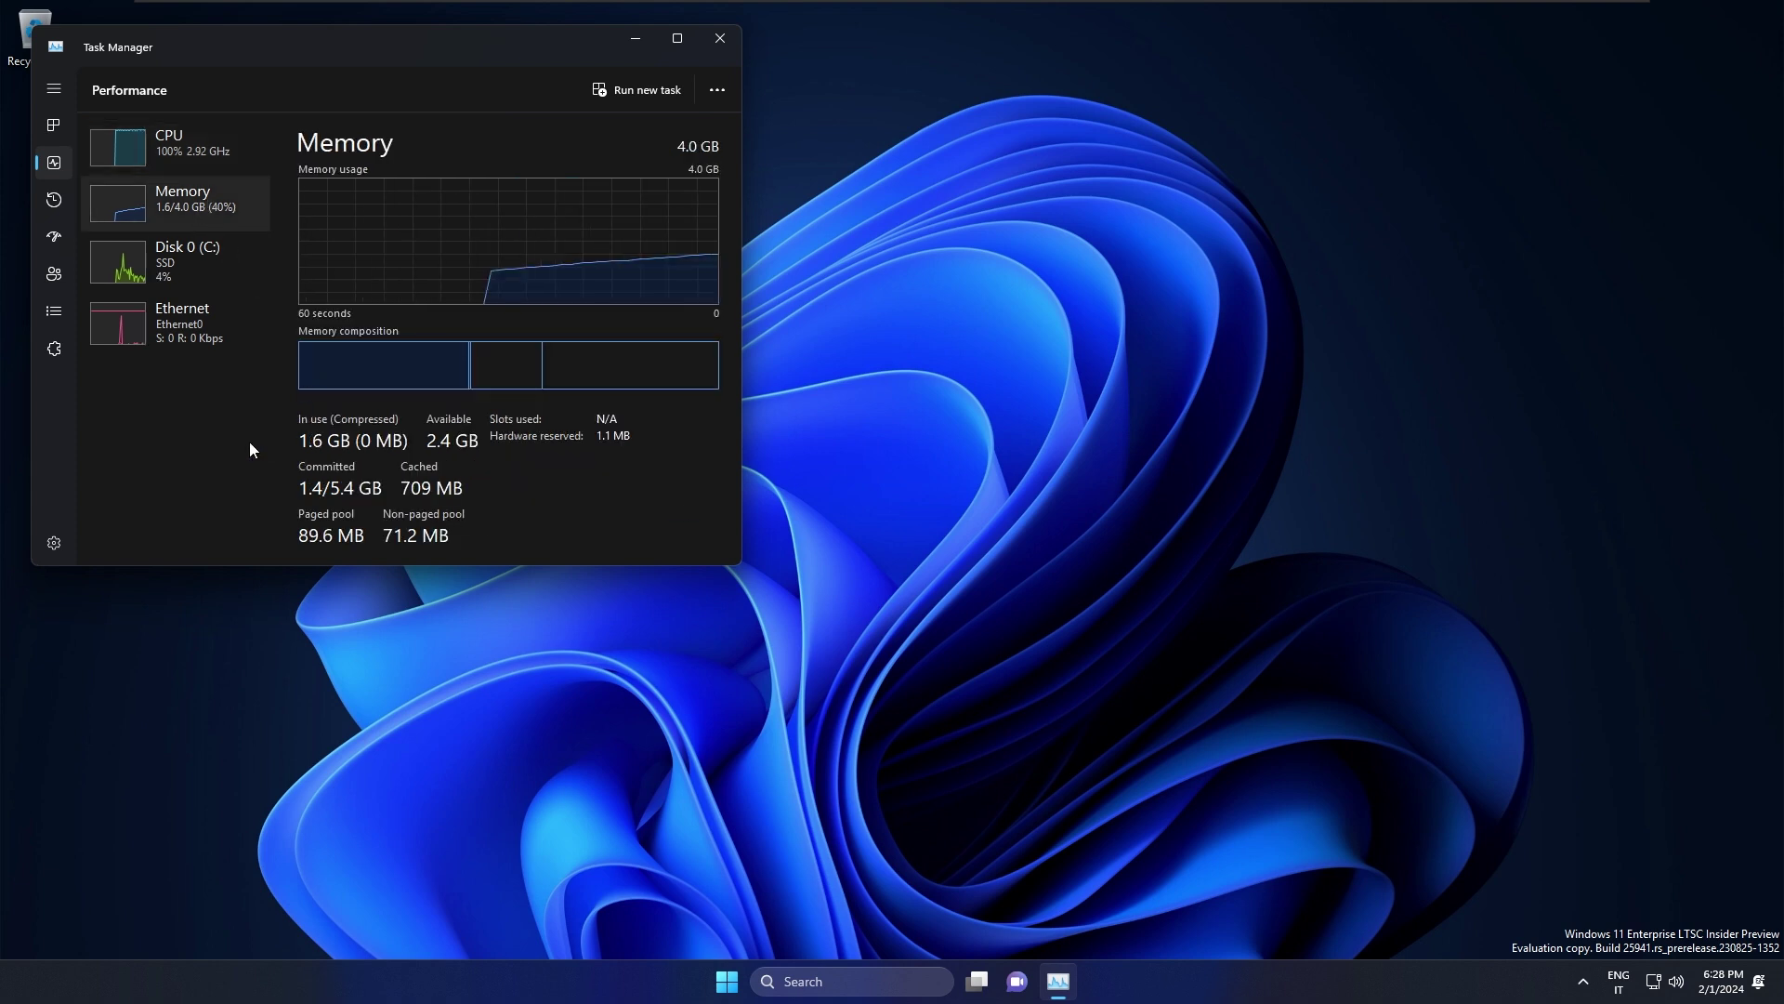
key("super+d")
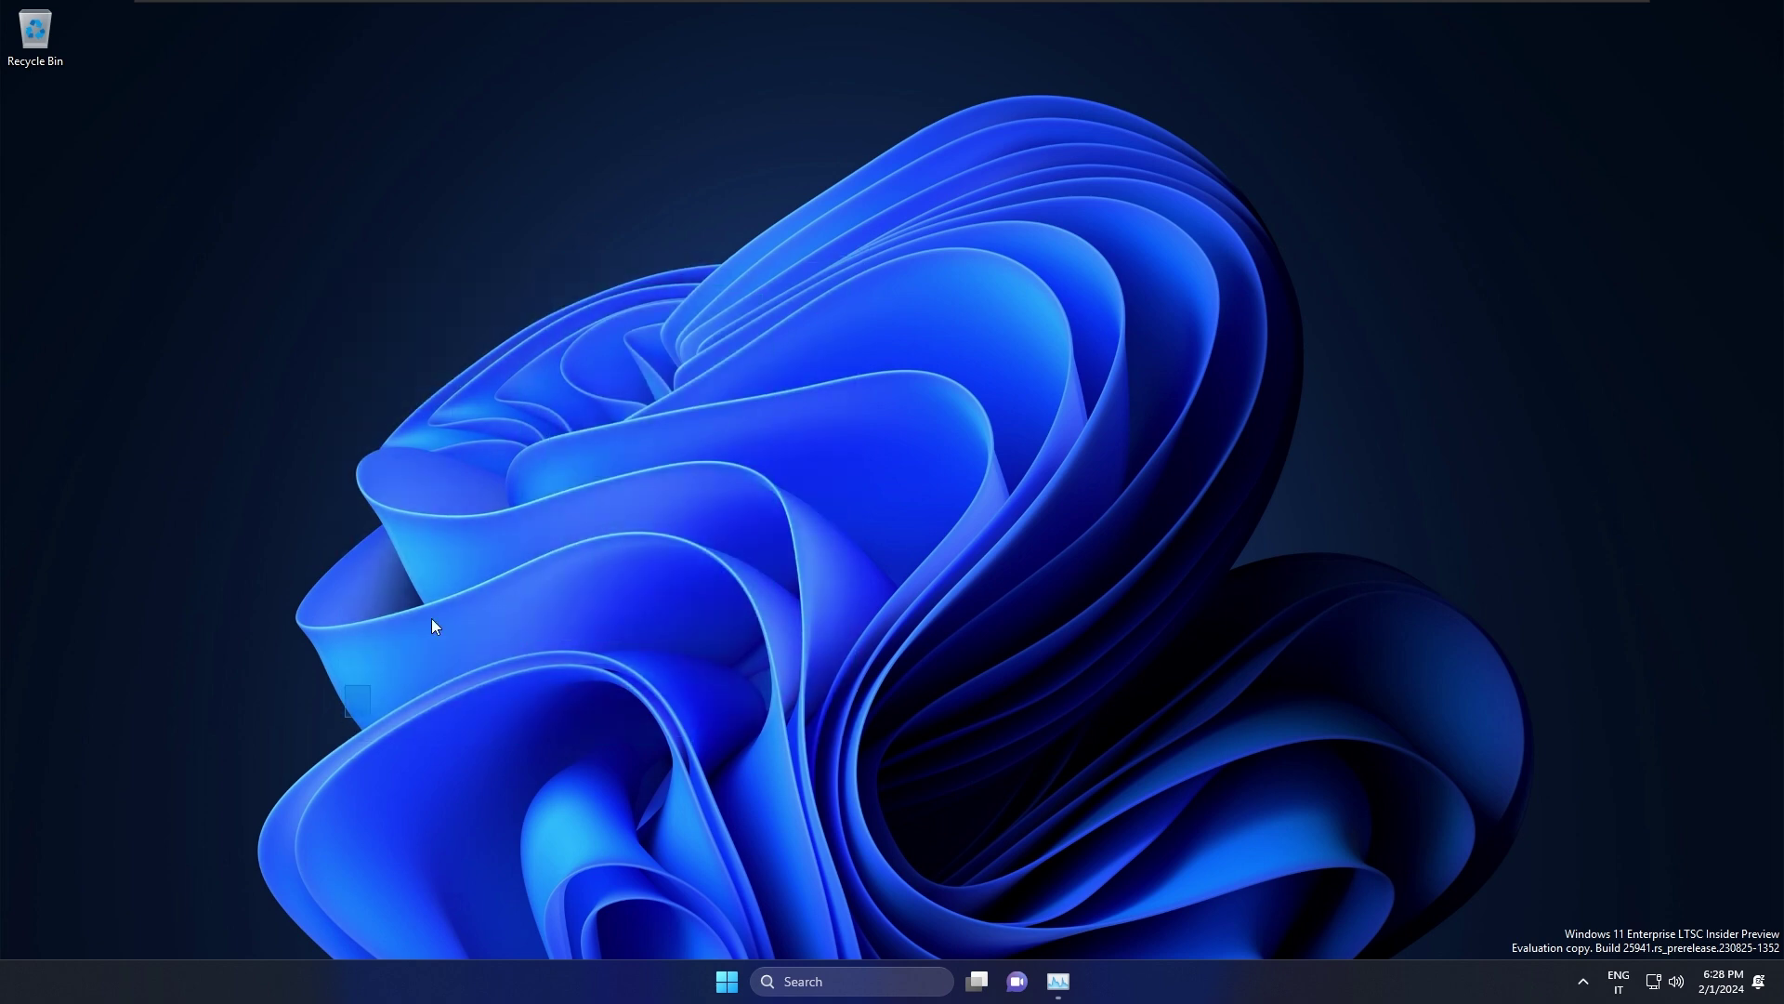
left_click_drag(696, 186, 901, 239)
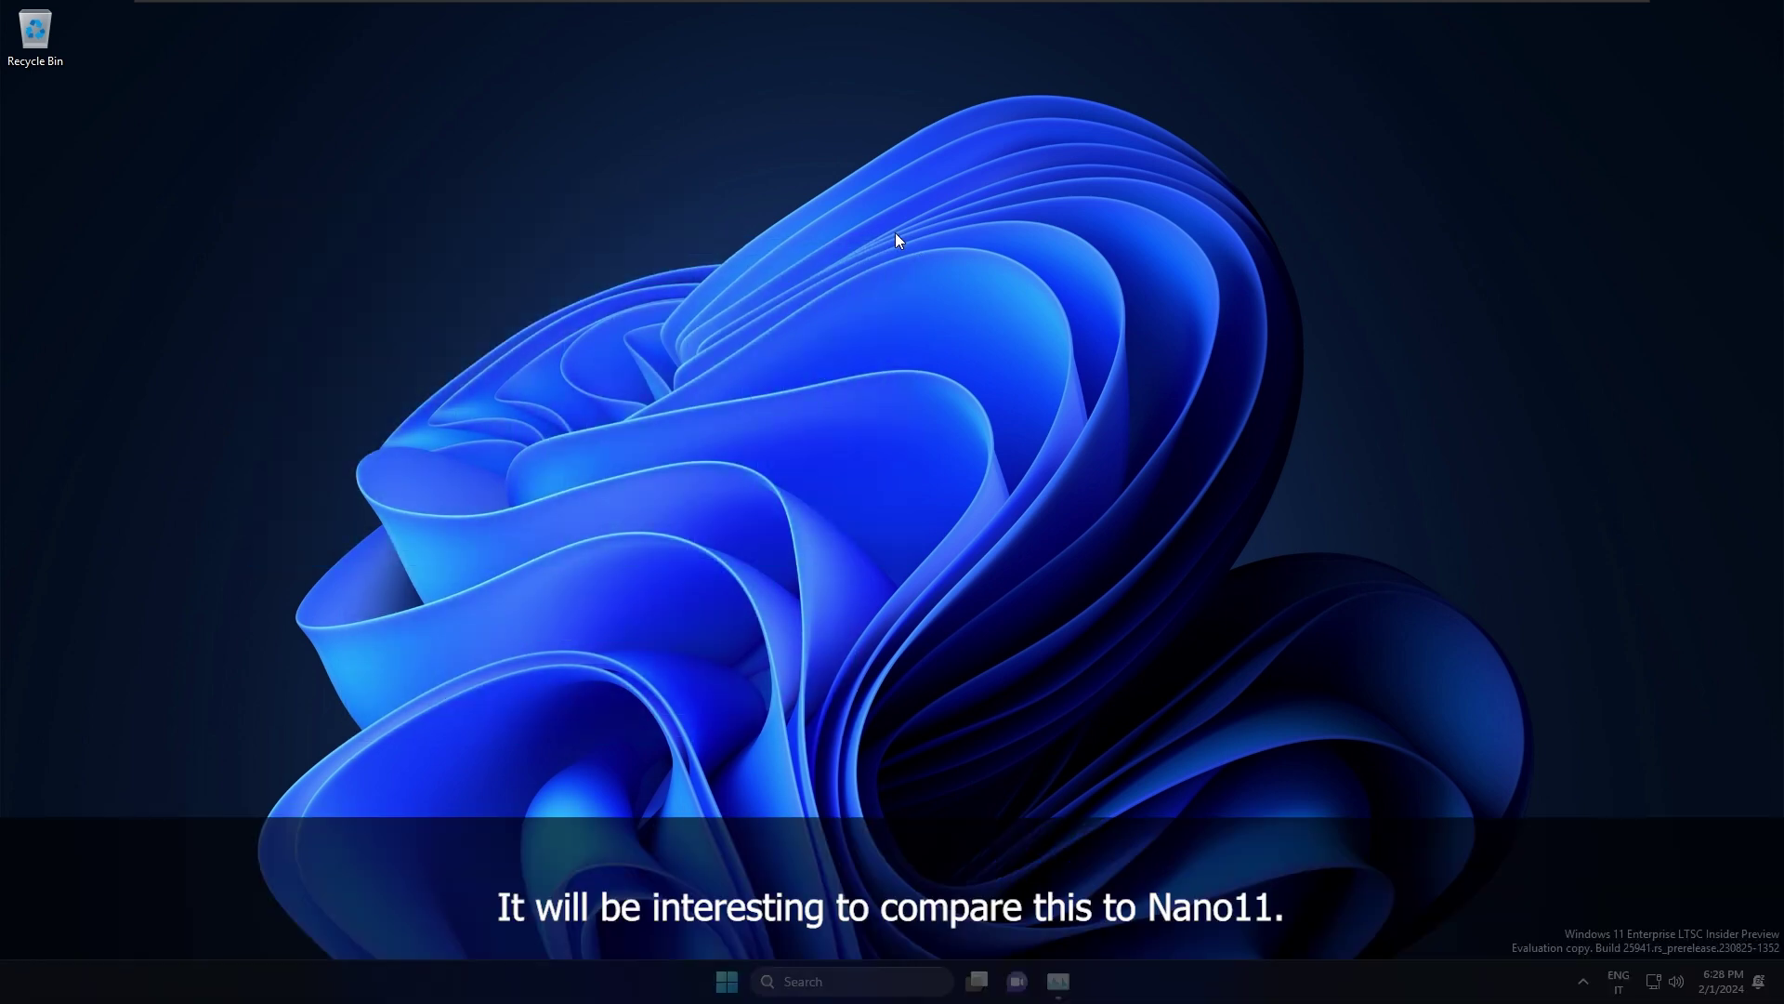
key("super+d")
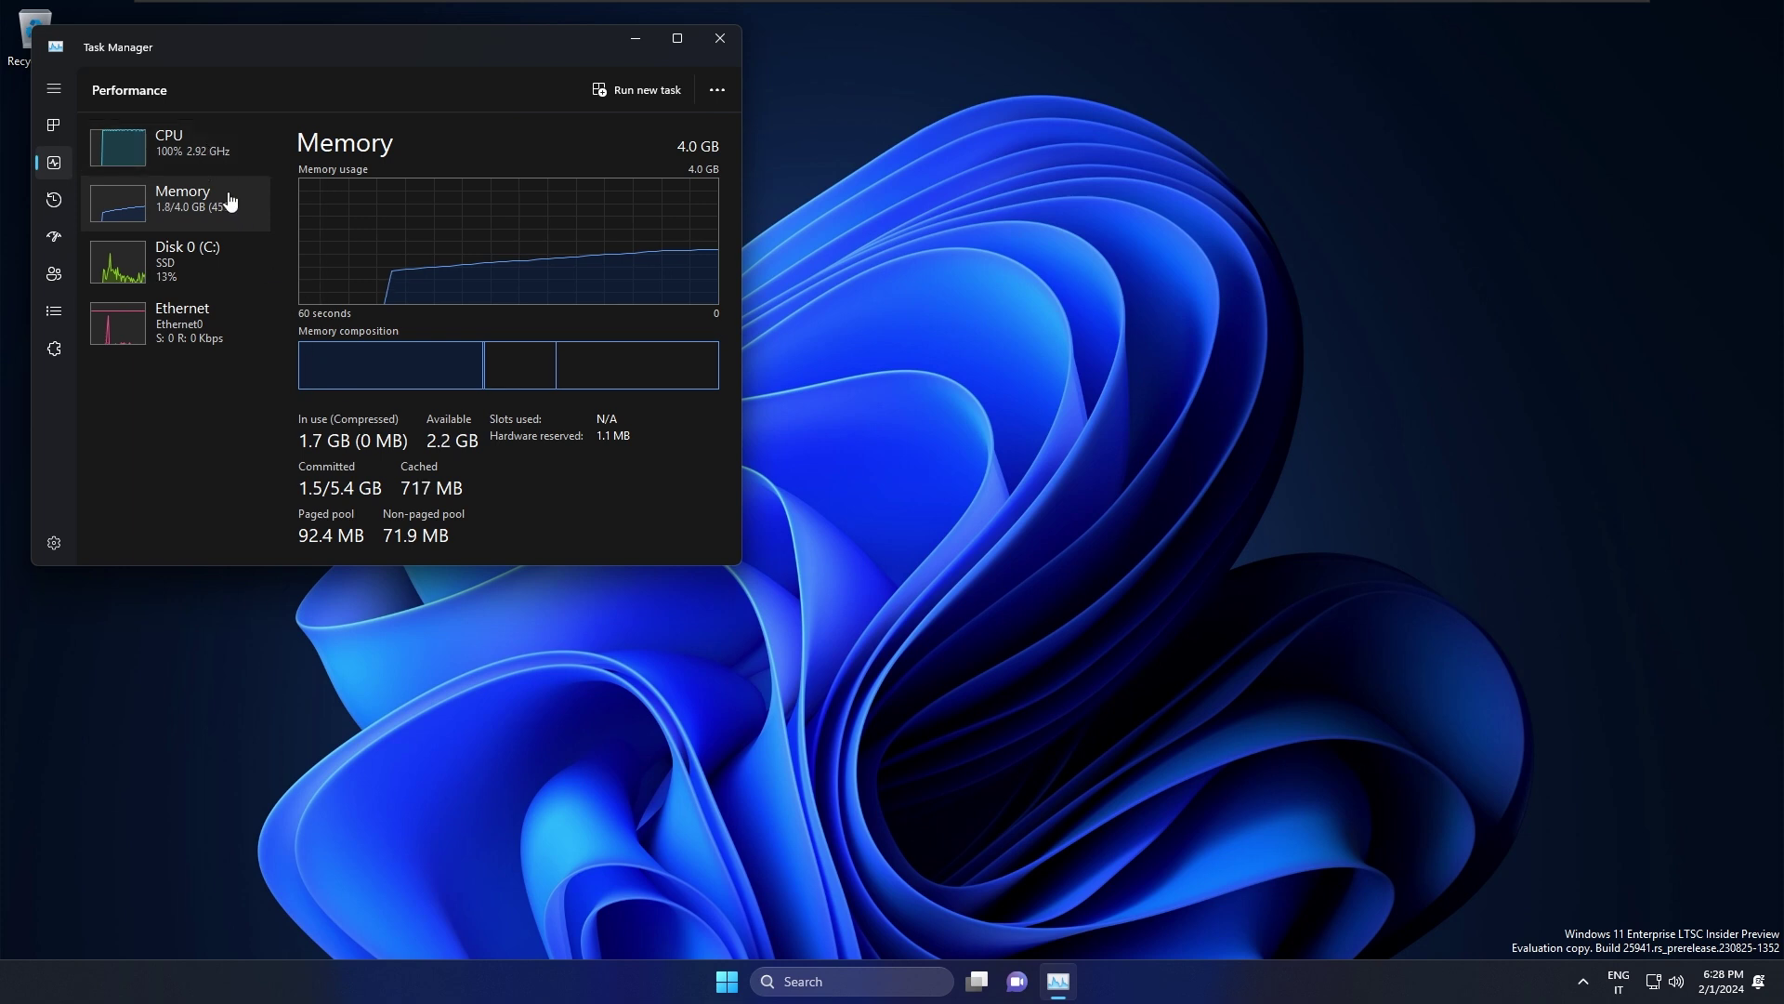
- Recheck the CPU and Memory graphs and close Task Manager
left_click(206, 150)
left_click(202, 212)
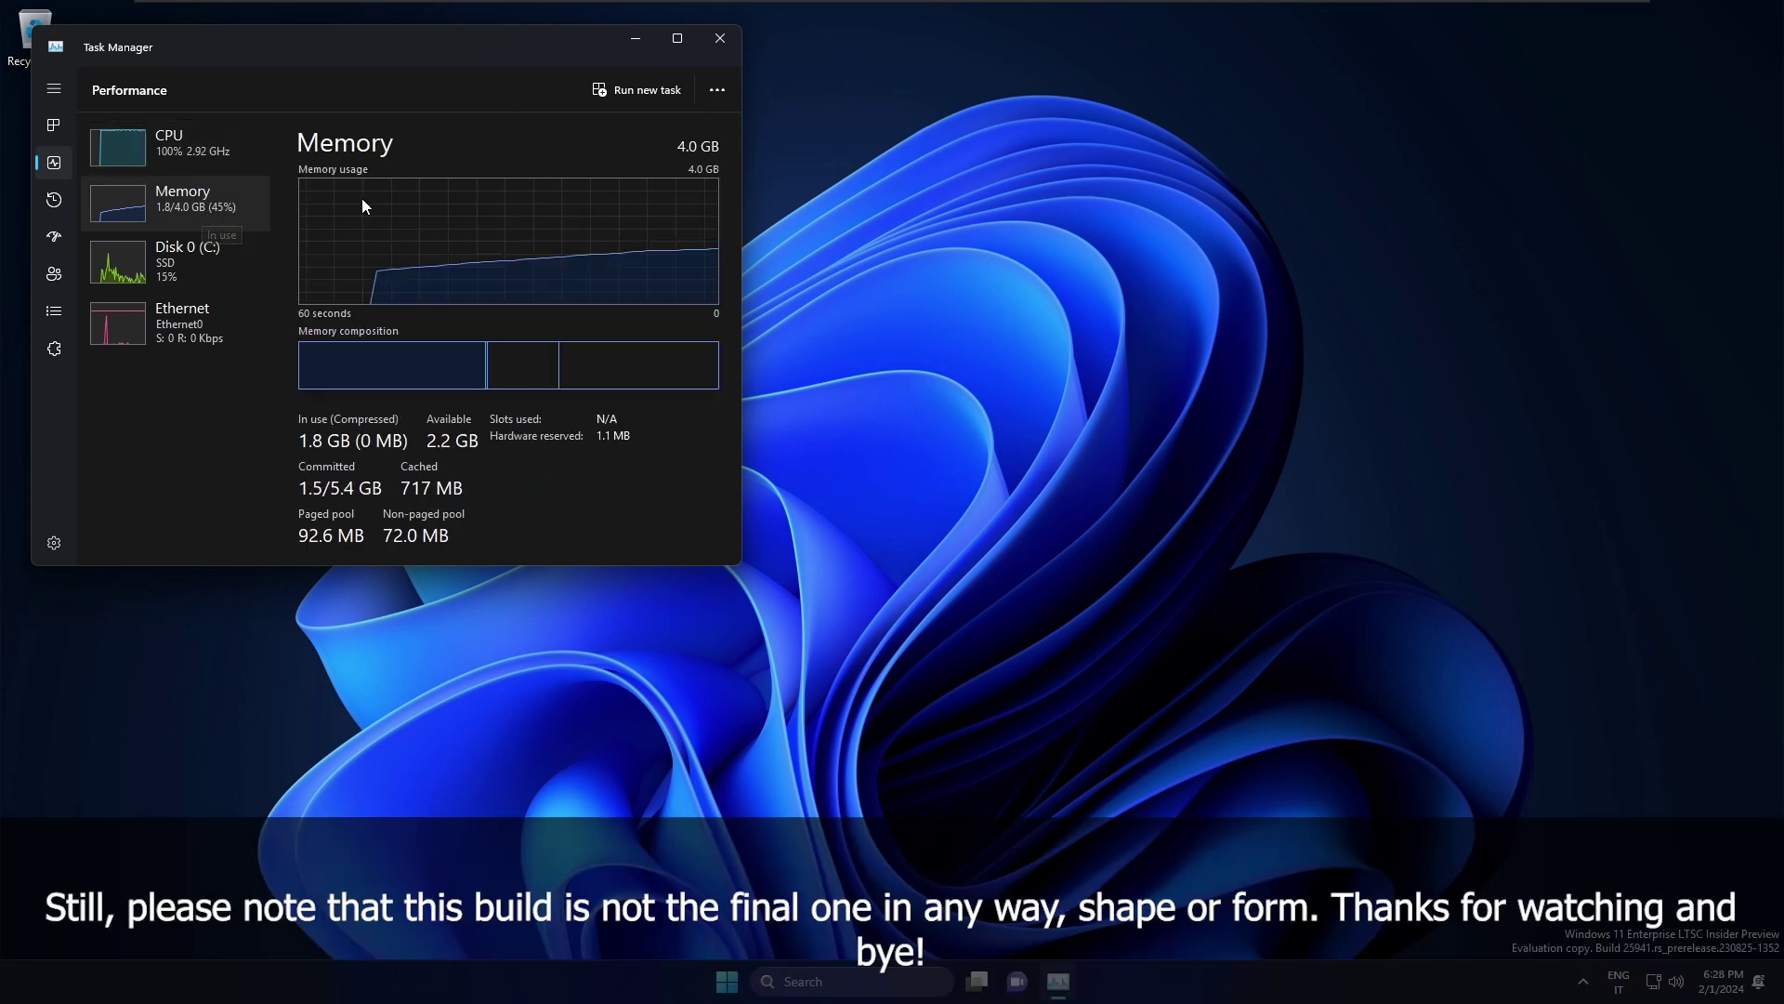
key("alt+F4")
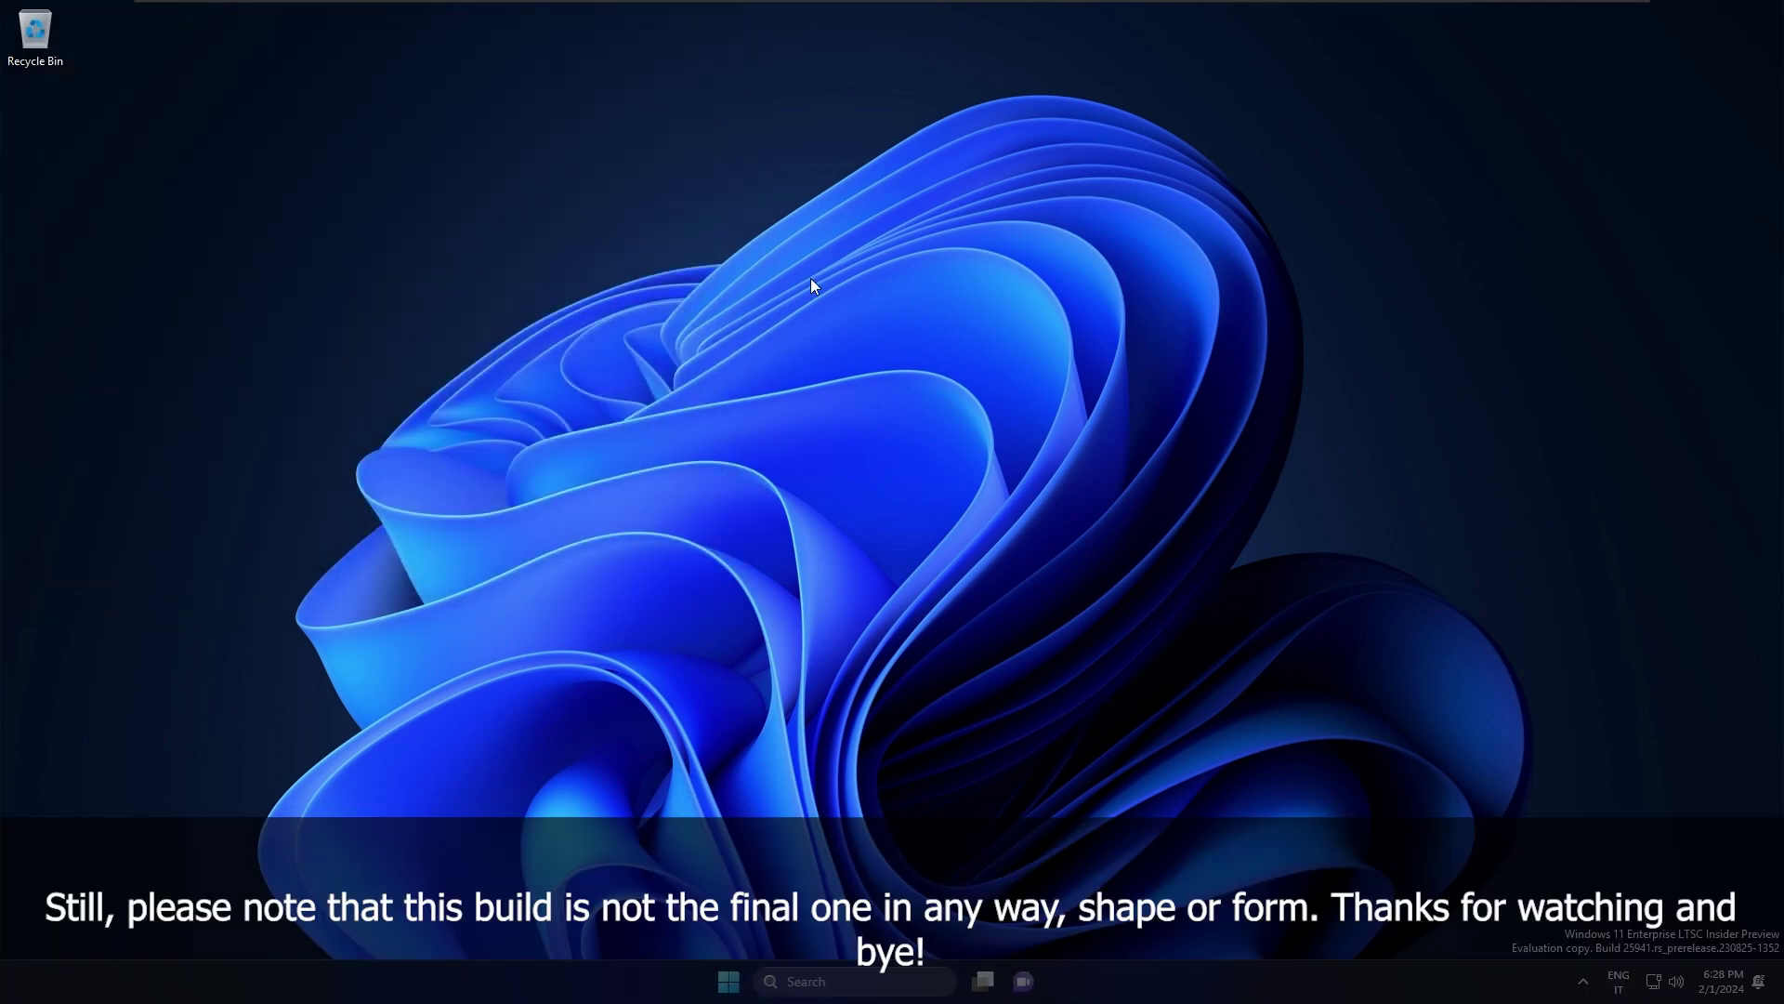